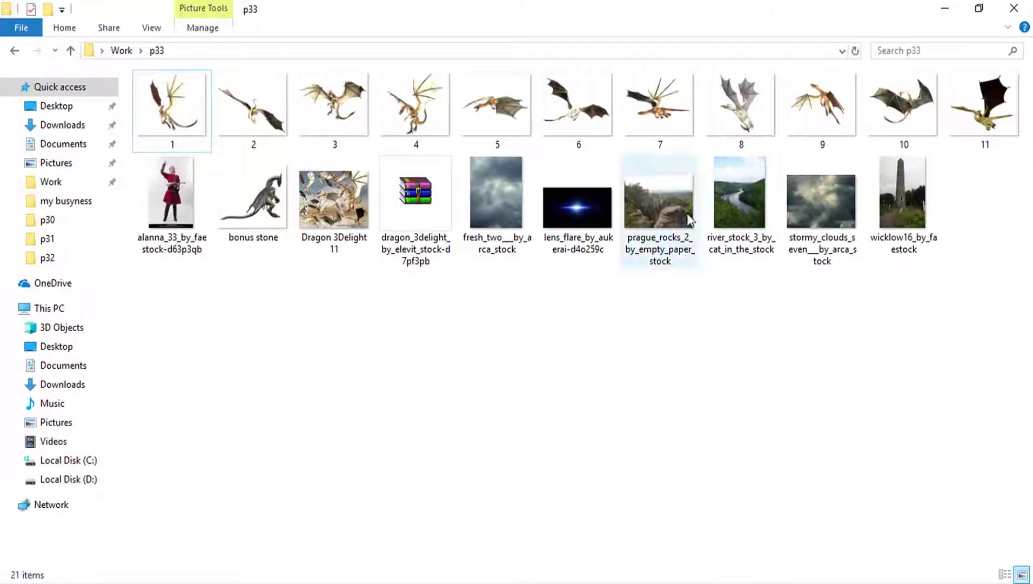
- Open river_stock_3_by_cat_in_the_stock.jpg in Photoshop and zoom in on it
mouse_move(739, 208)
mouse_down()
mouse_move(666, 282)
mouse_move(442, 357)
mouse_up()
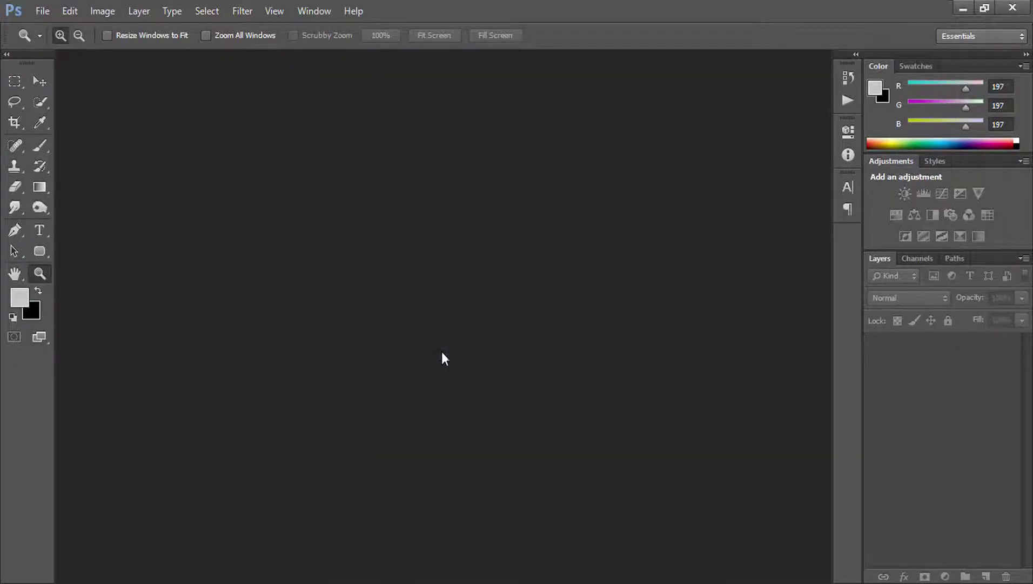
click(441, 346)
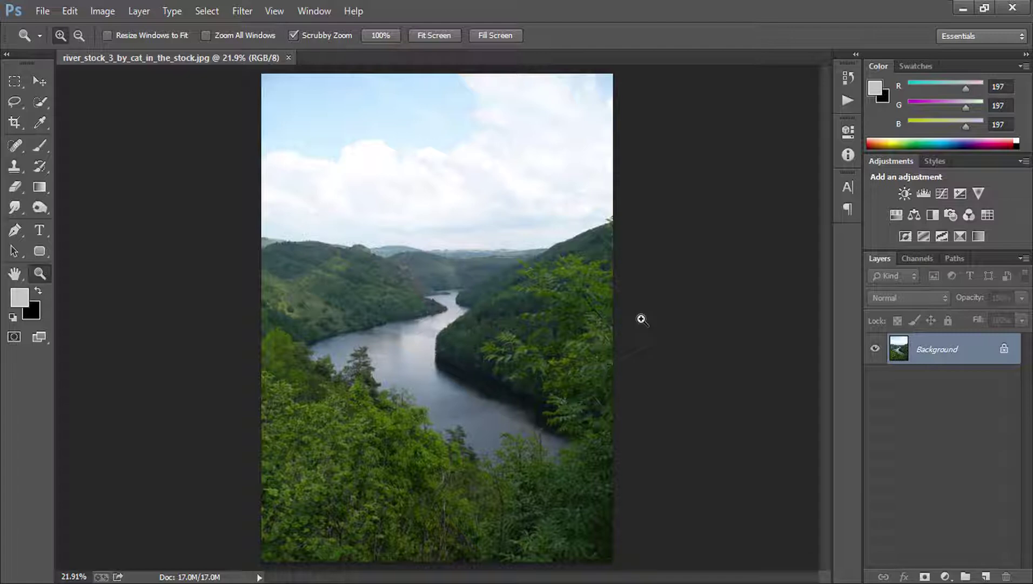
- Duplicate the Background layer, add a layer mask, and set up a black-to-transparent gradient
mouse_move(954, 361)
mouse_down()
mouse_move(968, 564)
mouse_move(986, 576)
mouse_up()
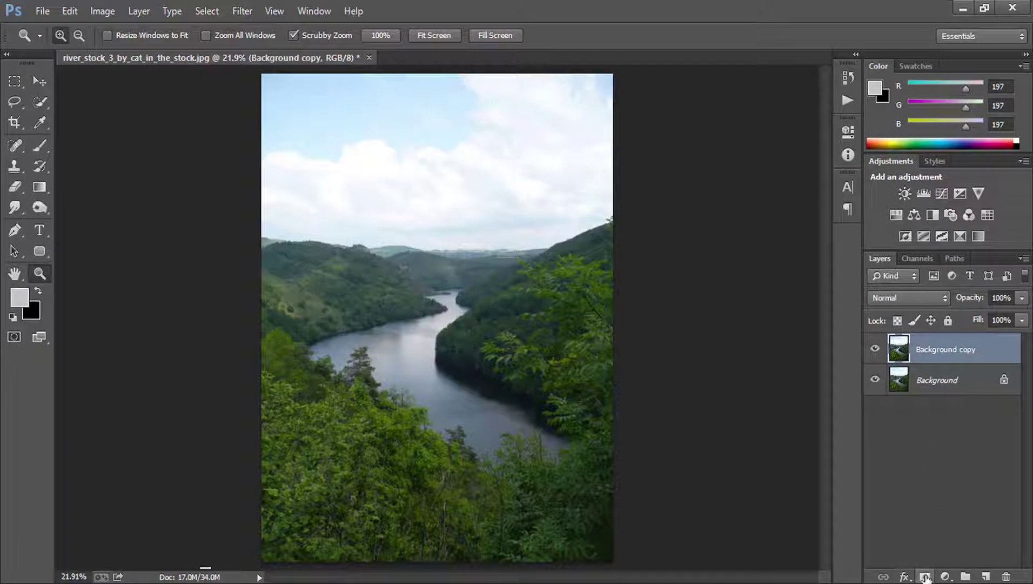
click(924, 576)
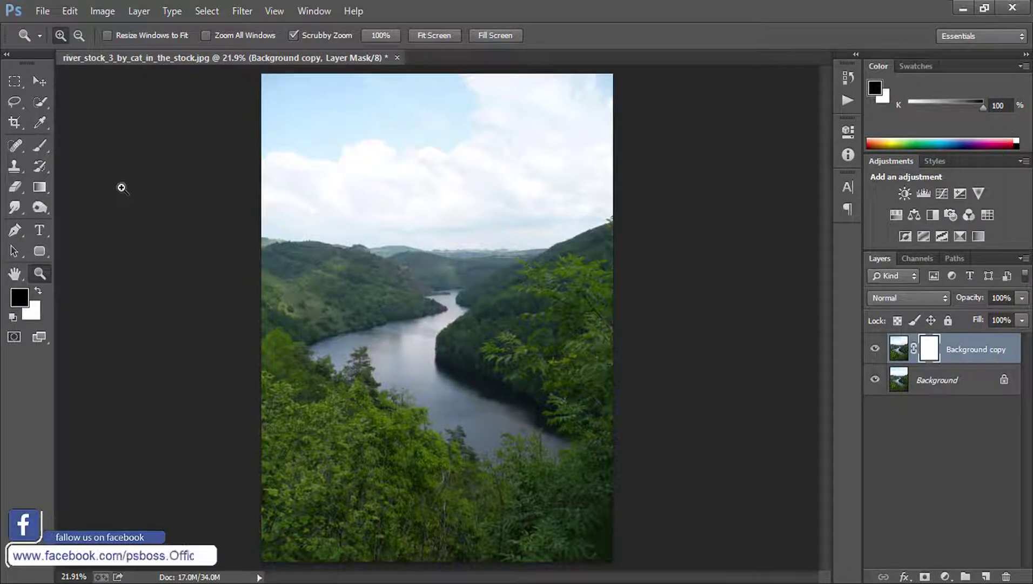
click(40, 188)
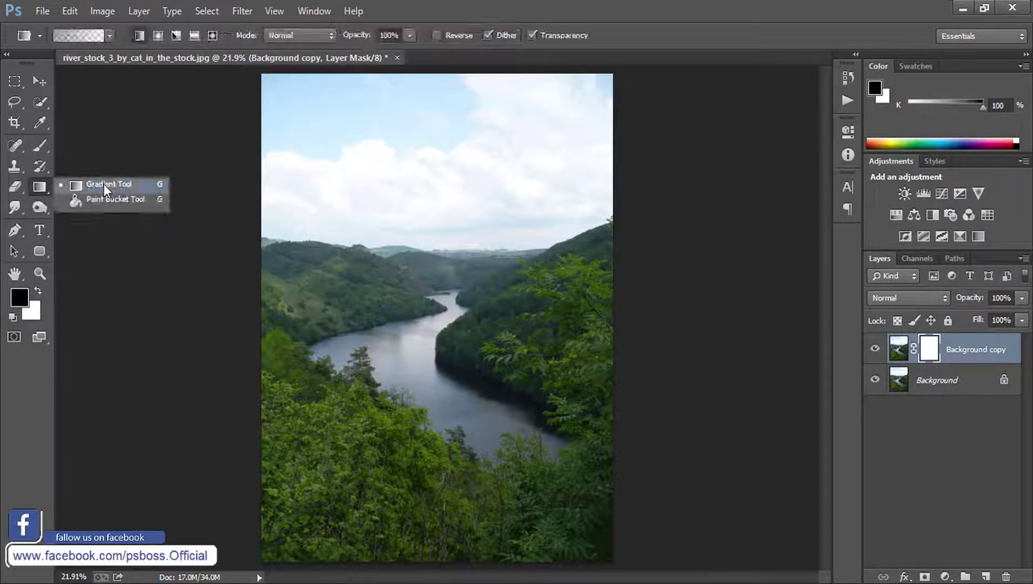
click(108, 184)
click(75, 35)
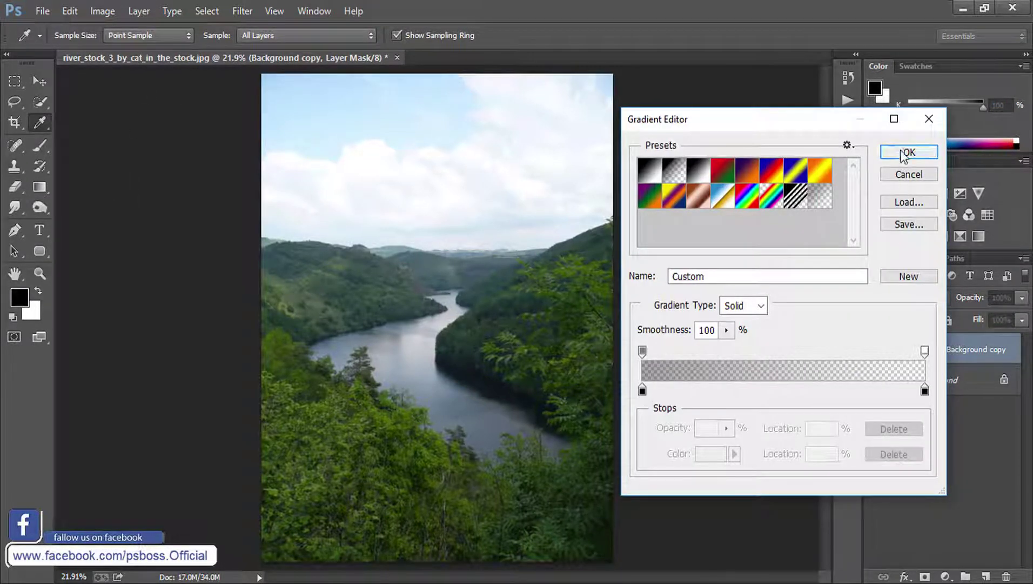
click(642, 390)
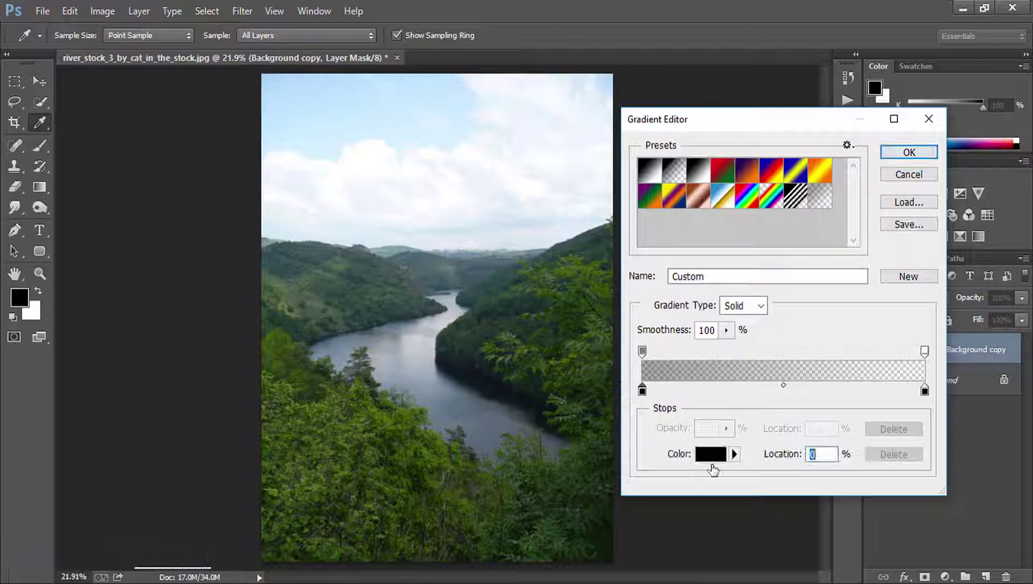
click(640, 351)
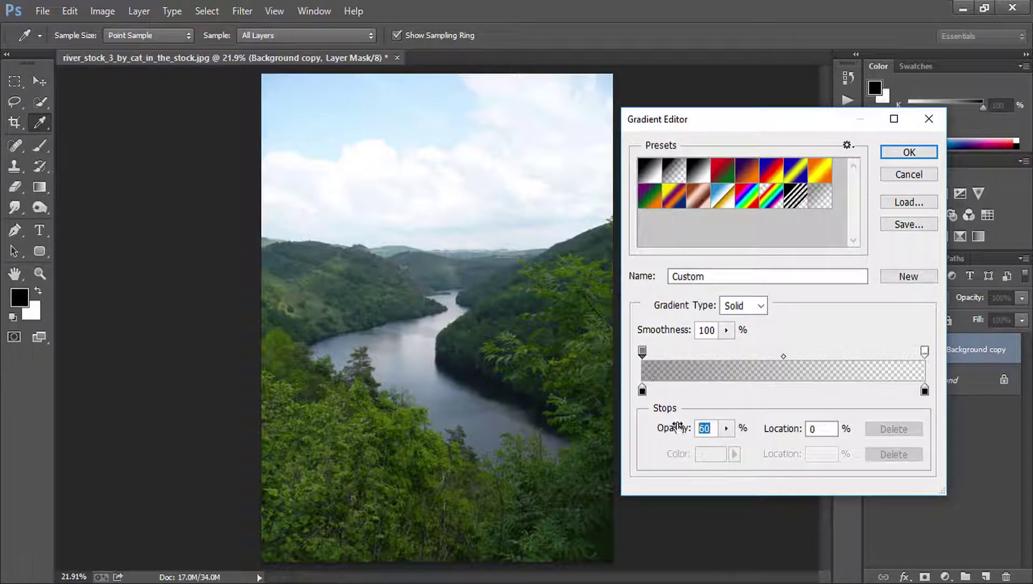
click(908, 154)
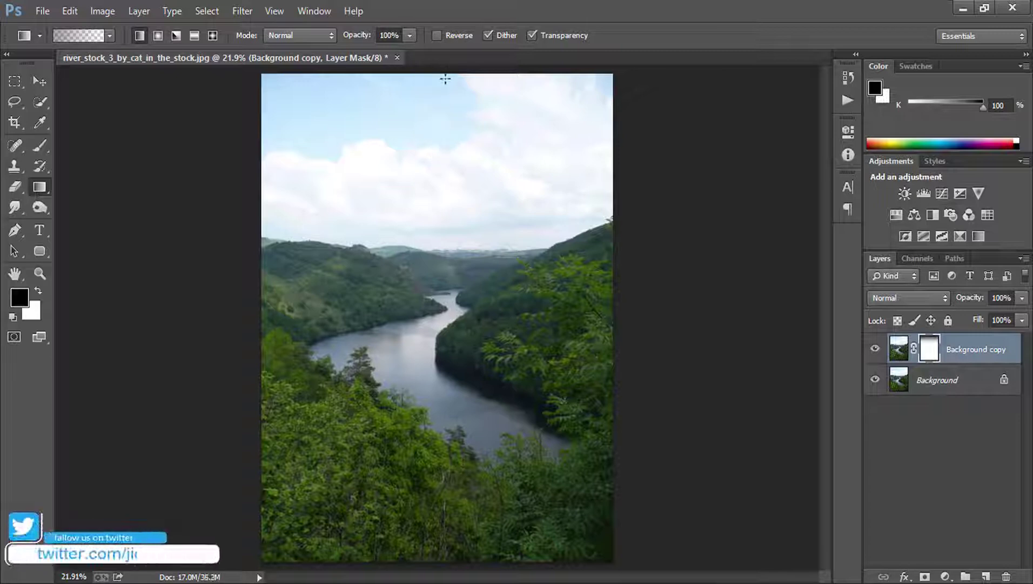
- Draw the mask gradient down into the hills so the sky fades out, hiding the original Background
drag(445, 78, 437, 247)
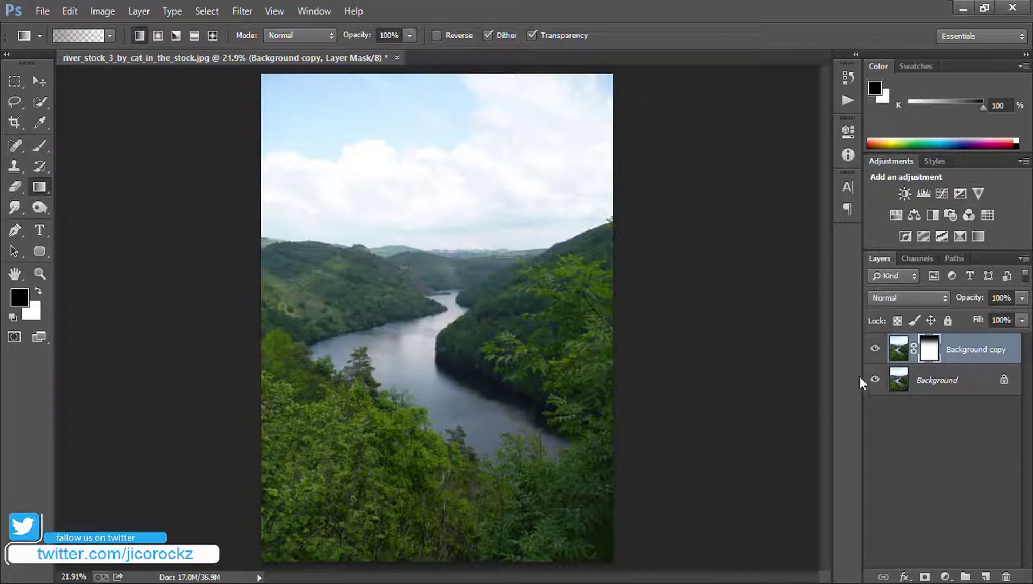
click(875, 381)
drag(464, 145, 465, 250)
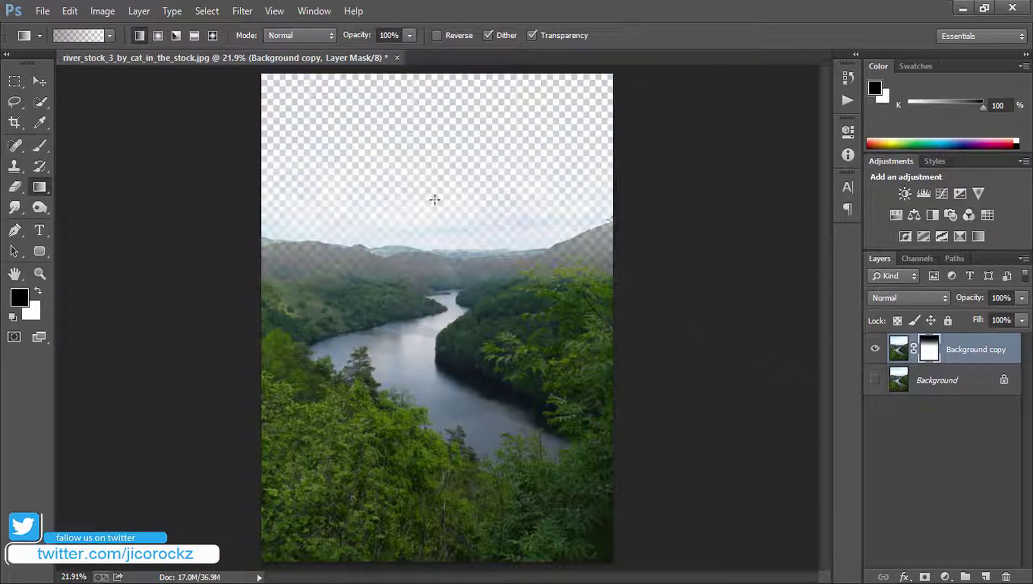
drag(415, 193, 421, 242)
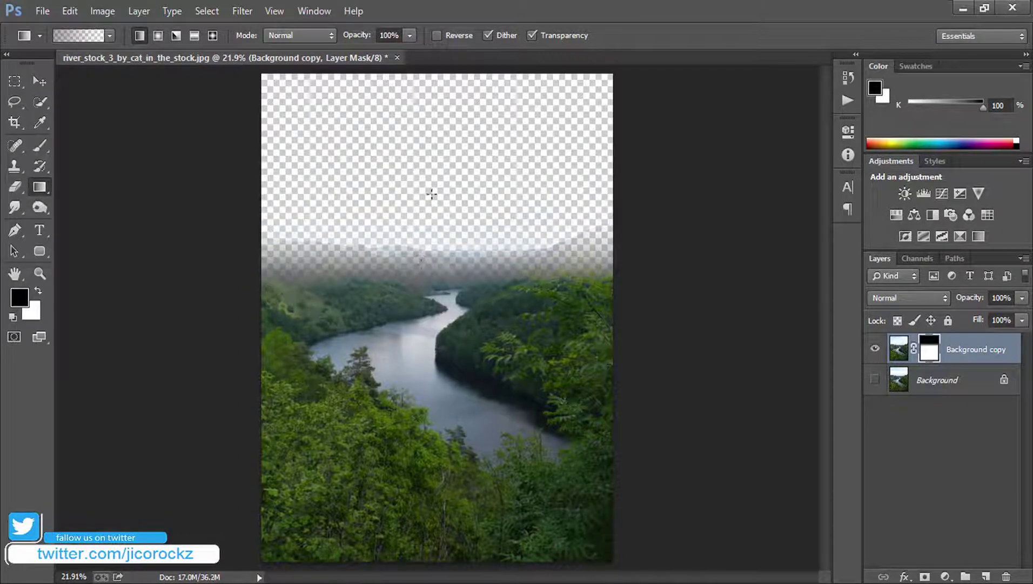
mouse_move(434, 162)
mouse_down()
mouse_move(433, 258)
mouse_move(399, 285)
mouse_up()
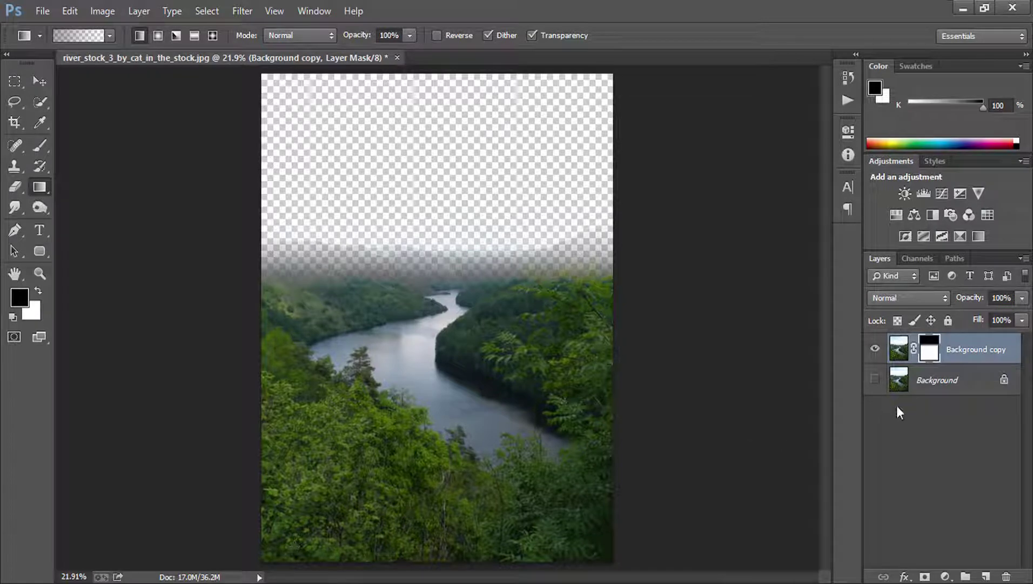
click(949, 382)
- Fill a new Layer 1 with 50% gray and place the stormy_clouds photo above it
click(984, 575)
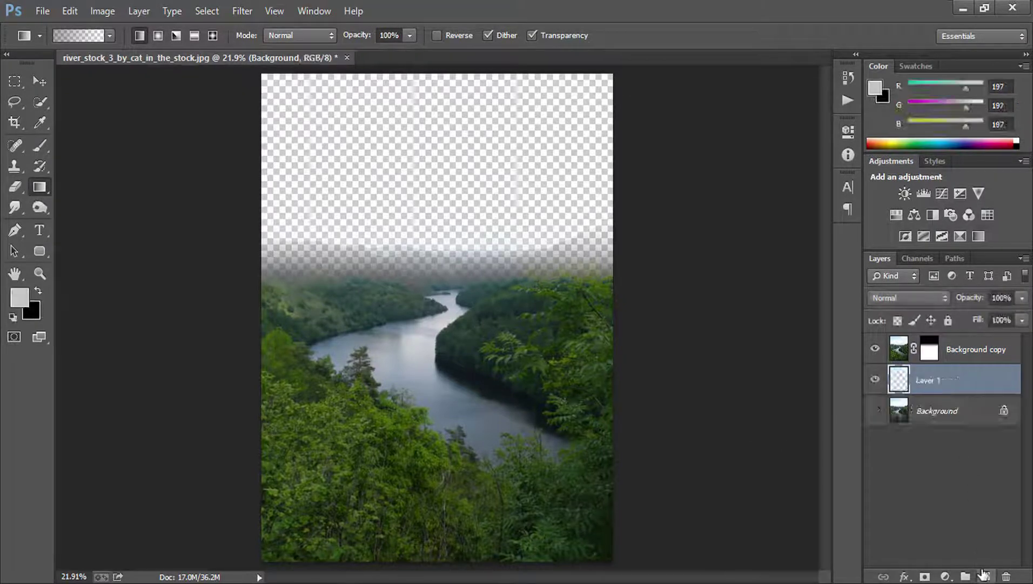
click(69, 10)
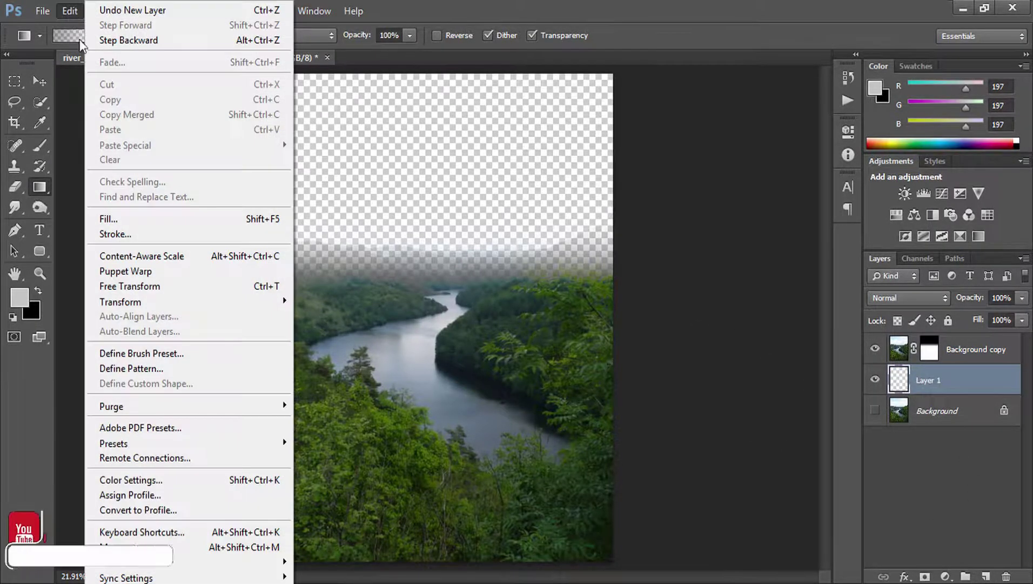
click(139, 222)
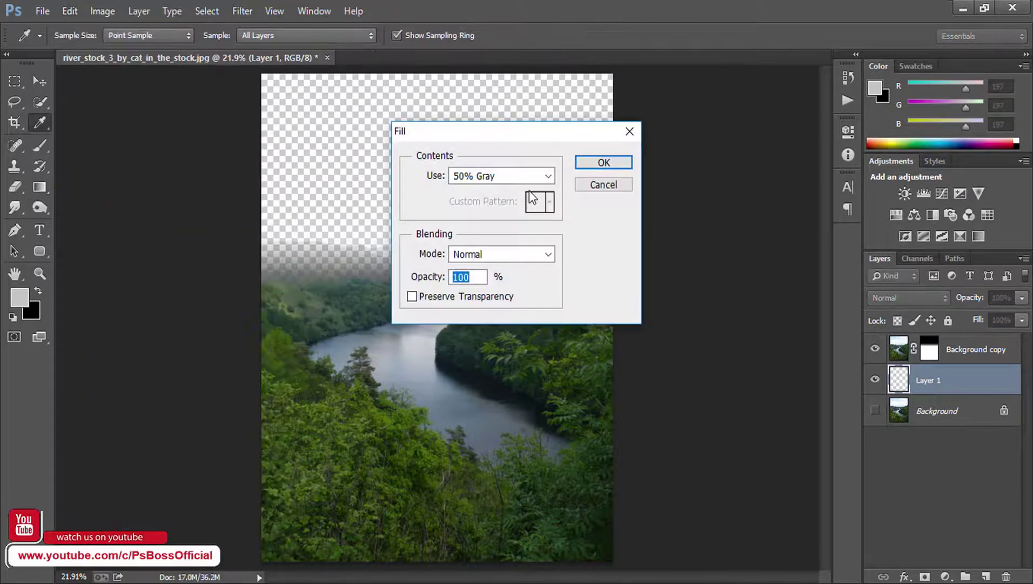
click(546, 176)
click(465, 228)
click(479, 278)
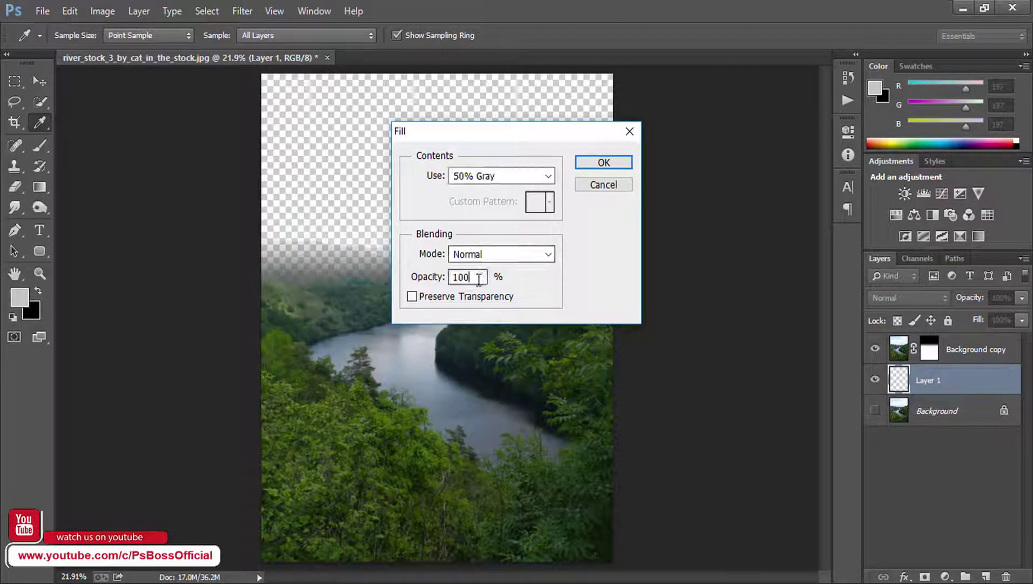
double_click(478, 277)
click(602, 163)
key(g)
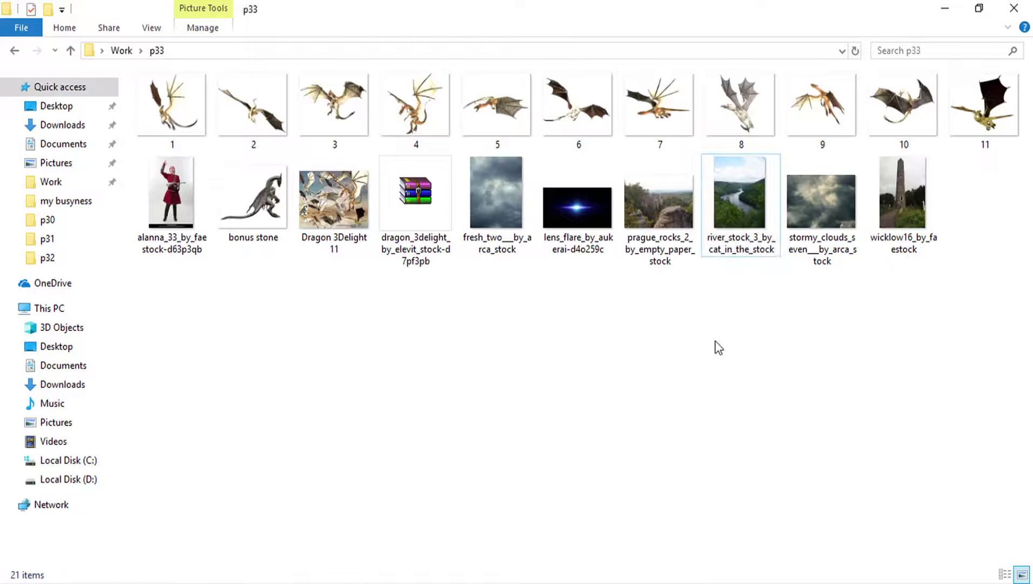
drag(822, 205, 361, 578)
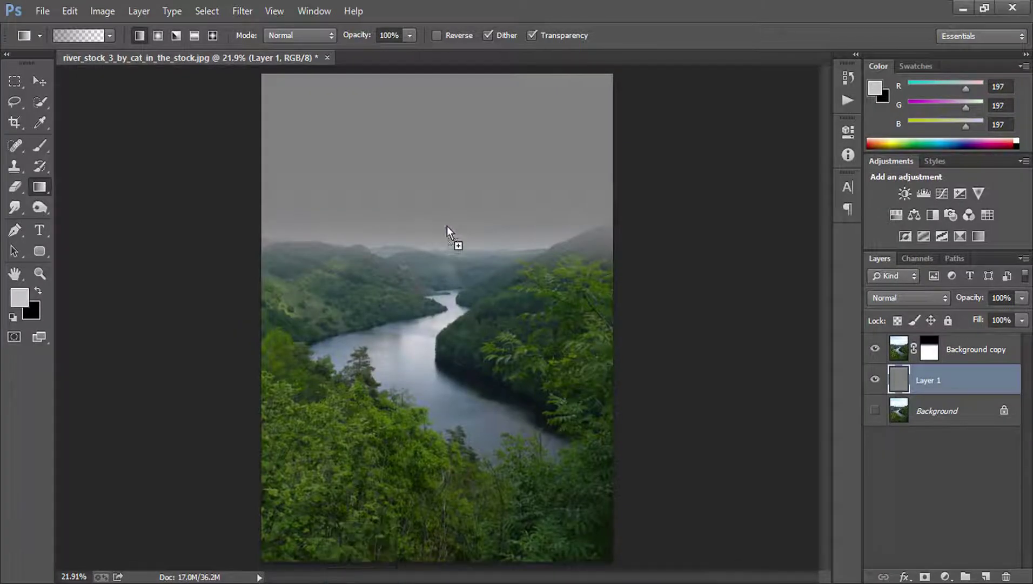
drag(361, 578, 464, 138)
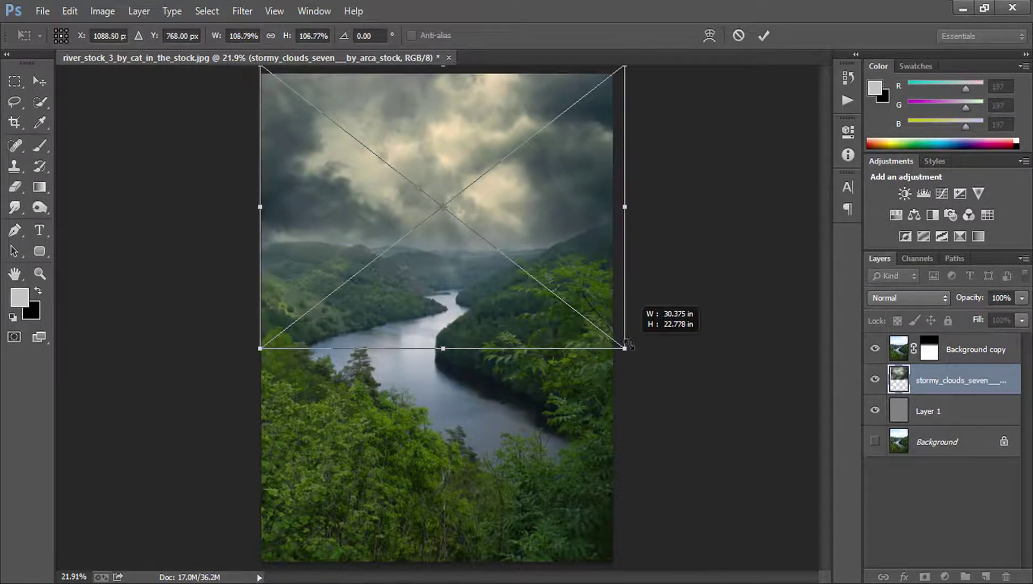
- Enlarge the stormy clouds to 107.62%, shift them slightly left over the sky, and commit
drag(613, 340, 625, 349)
drag(576, 226, 571, 225)
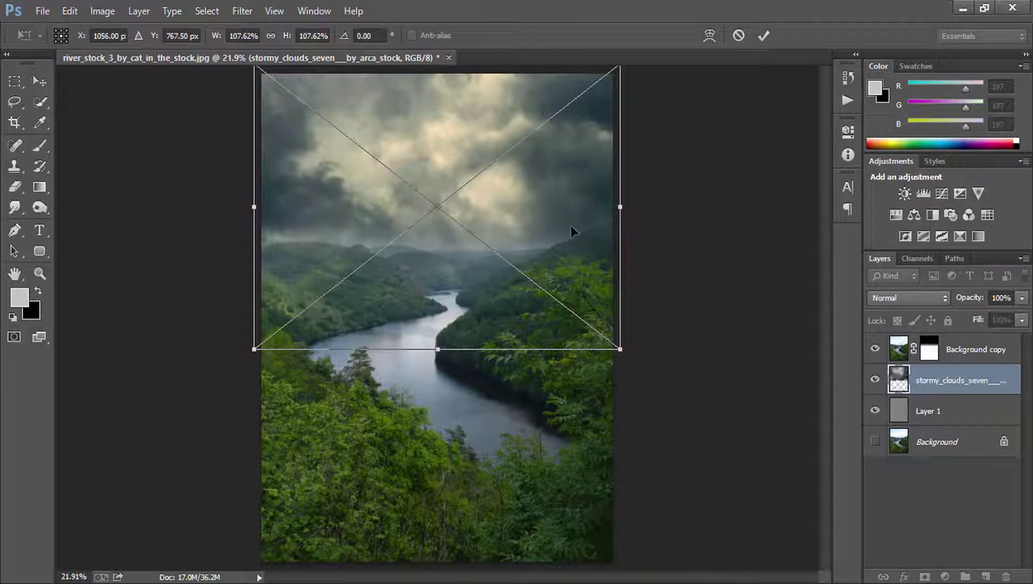
key(Return)
key(g)
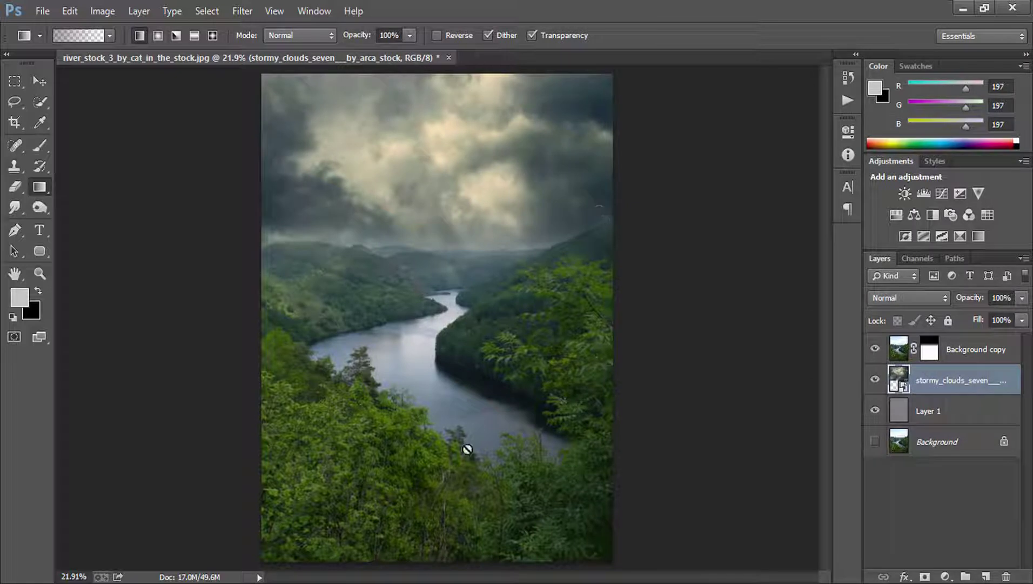
click(936, 352)
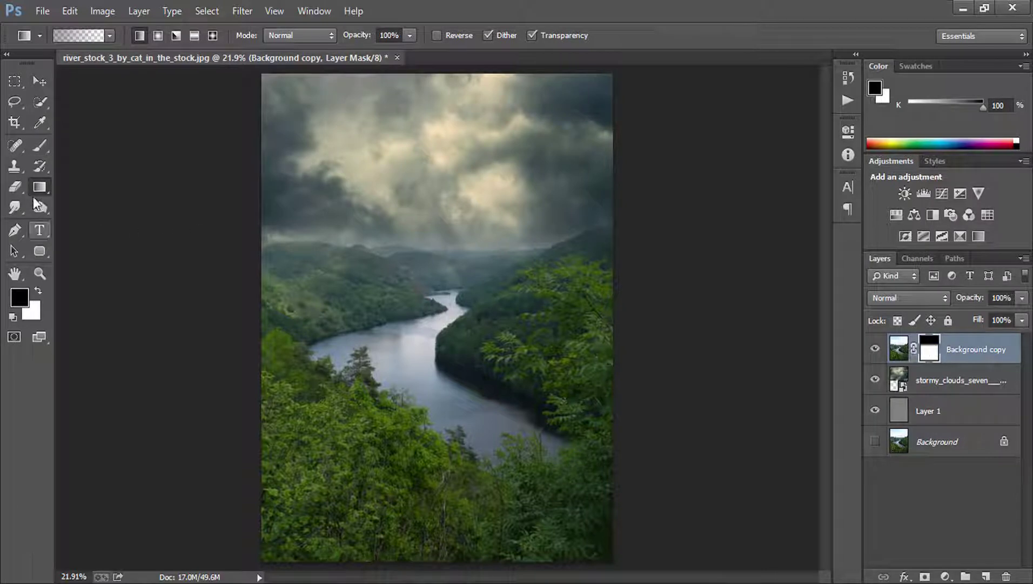
- Choose a soft round brush and reduce its size
drag(39, 144, 89, 142)
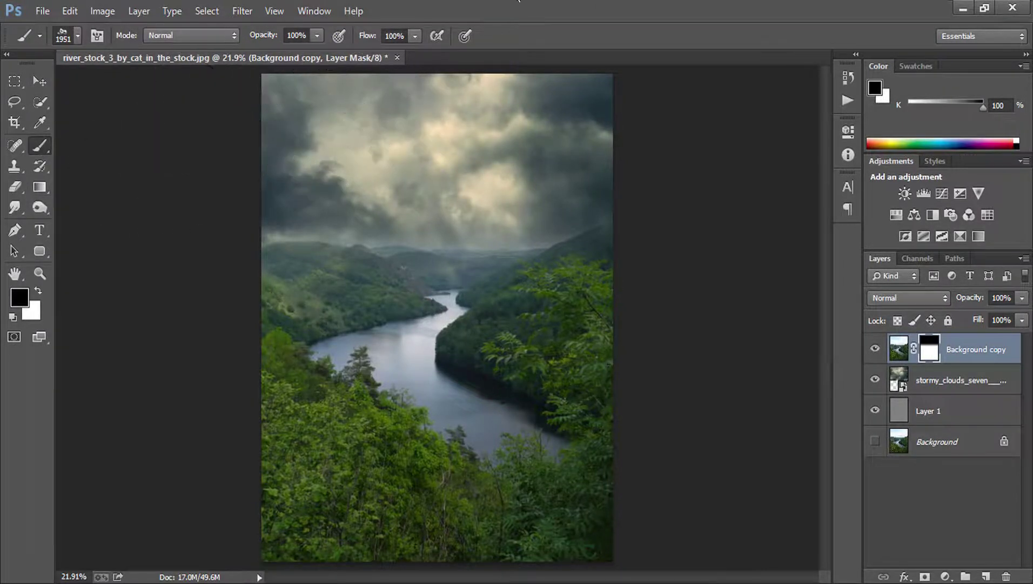
click(78, 35)
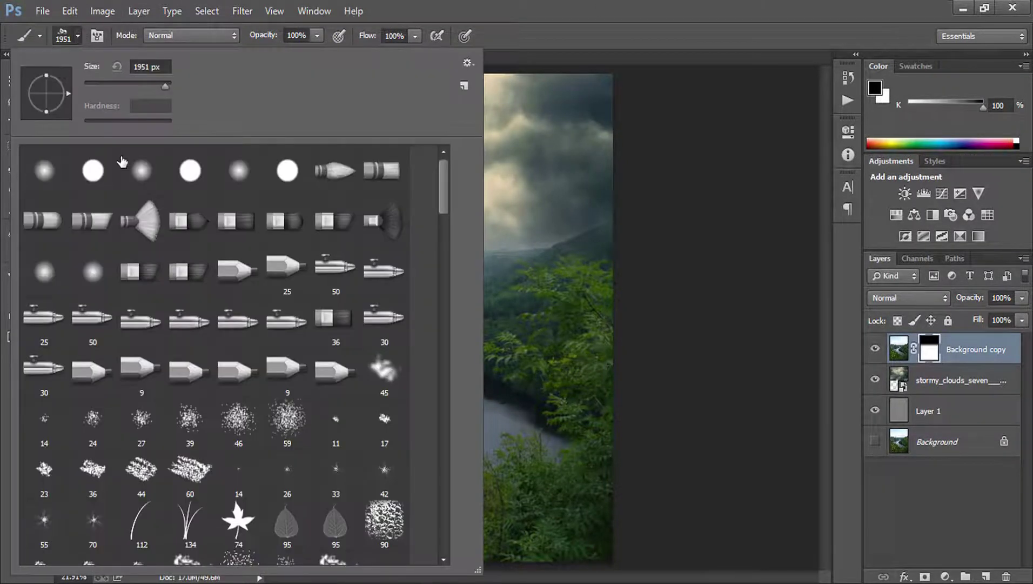
click(42, 168)
click(666, 37)
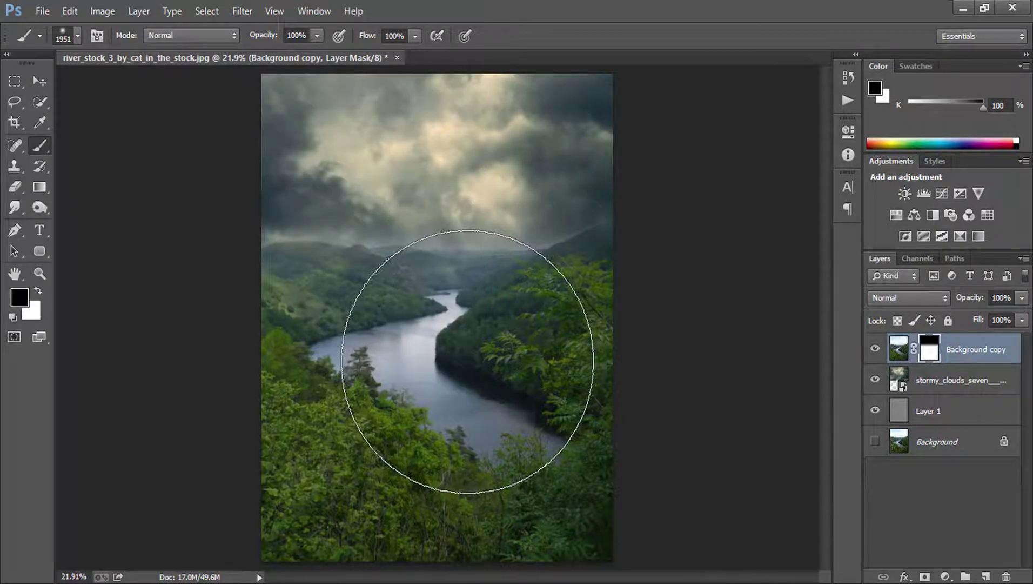
key(bracketleft)
key(bracketleft)
key(bracketleft)
key(bracketleft)
key(bracketleft)
key(bracketleft)
key(bracketleft)
key(bracketleft)
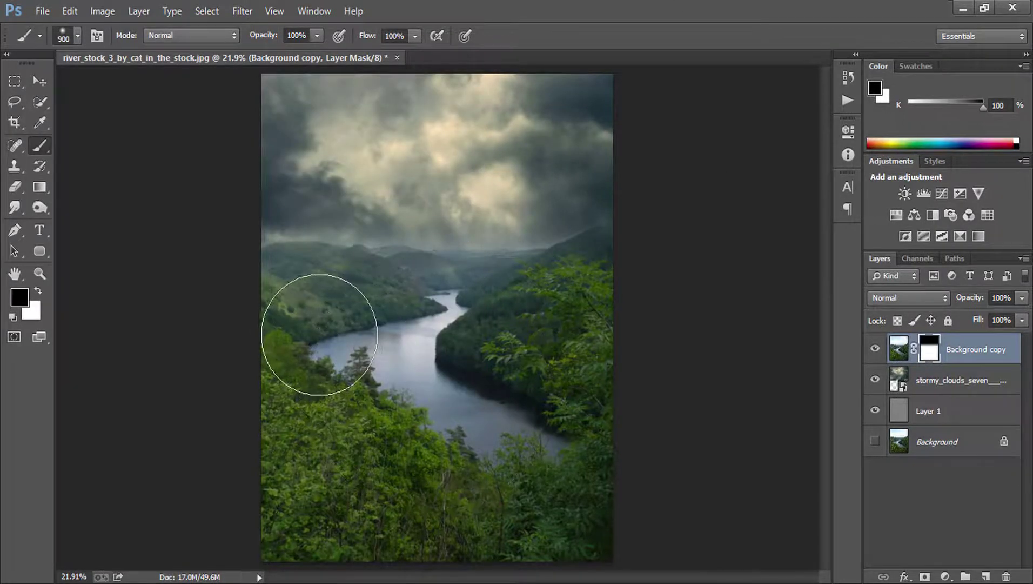
key(bracketleft)
key(bracketleft)
key(bracketleft)
key(bracketleft)
key(bracketleft)
- Paint black on the Background copy mask to blend the clouds into the horizon hills
drag(268, 305, 427, 298)
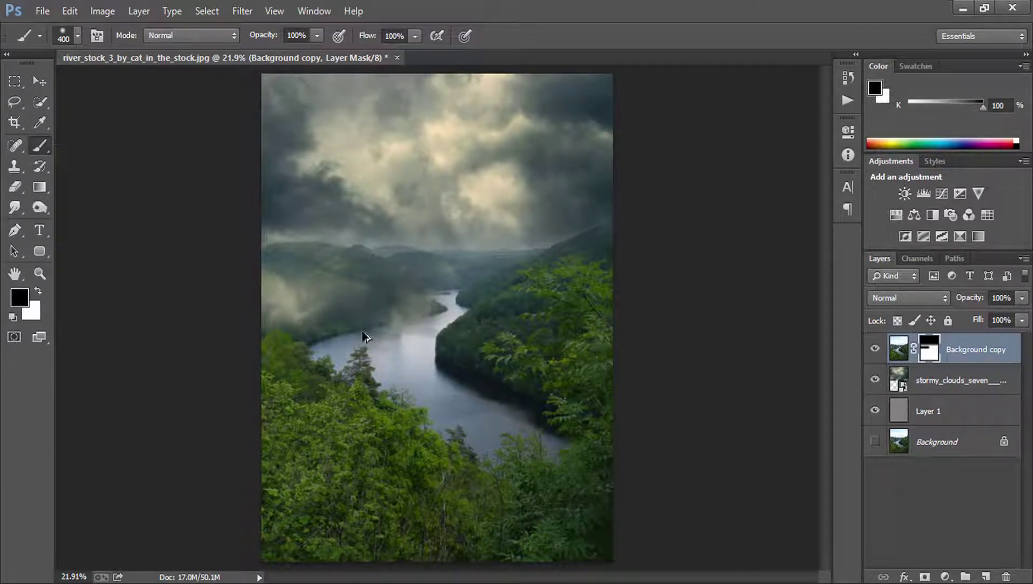
key(ctrl+z)
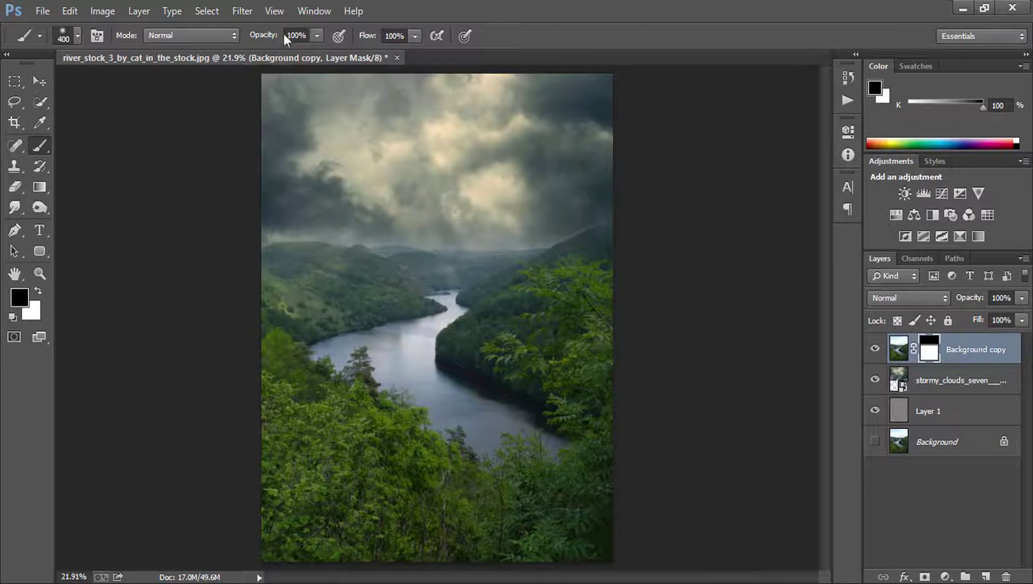
mouse_move(272, 214)
mouse_down()
mouse_move(526, 231)
mouse_move(638, 208)
mouse_up()
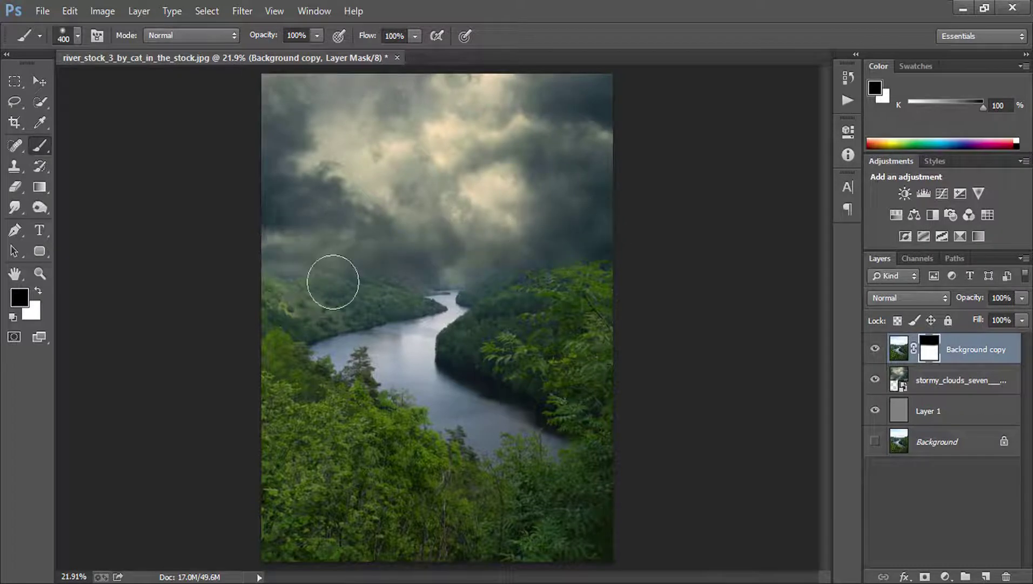
mouse_move(332, 279)
mouse_down()
mouse_move(505, 278)
mouse_move(512, 300)
mouse_move(289, 358)
mouse_move(485, 344)
mouse_up()
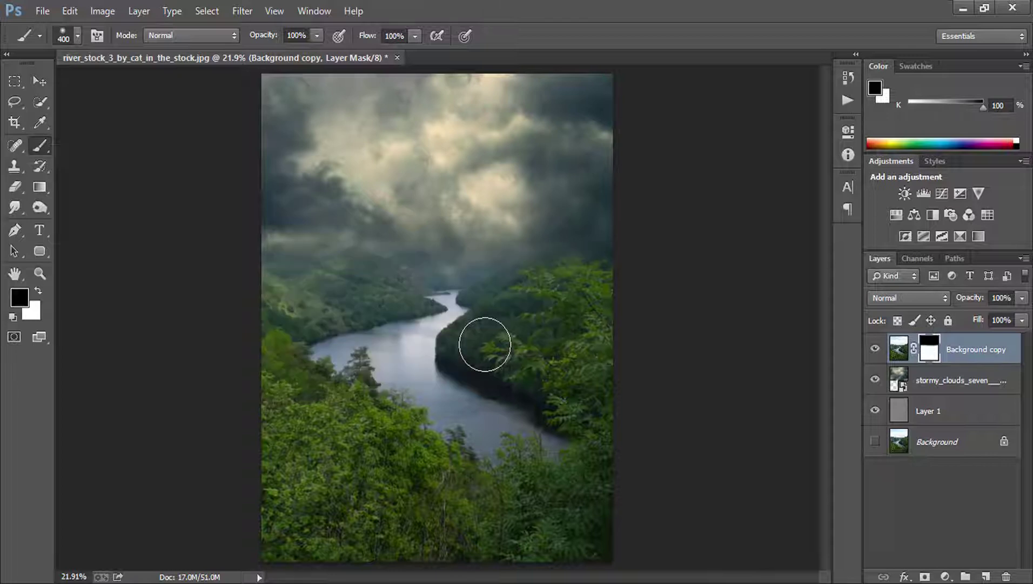
- Paint white on the mask to reveal the left hills, brush shrunk to about 175
click(38, 291)
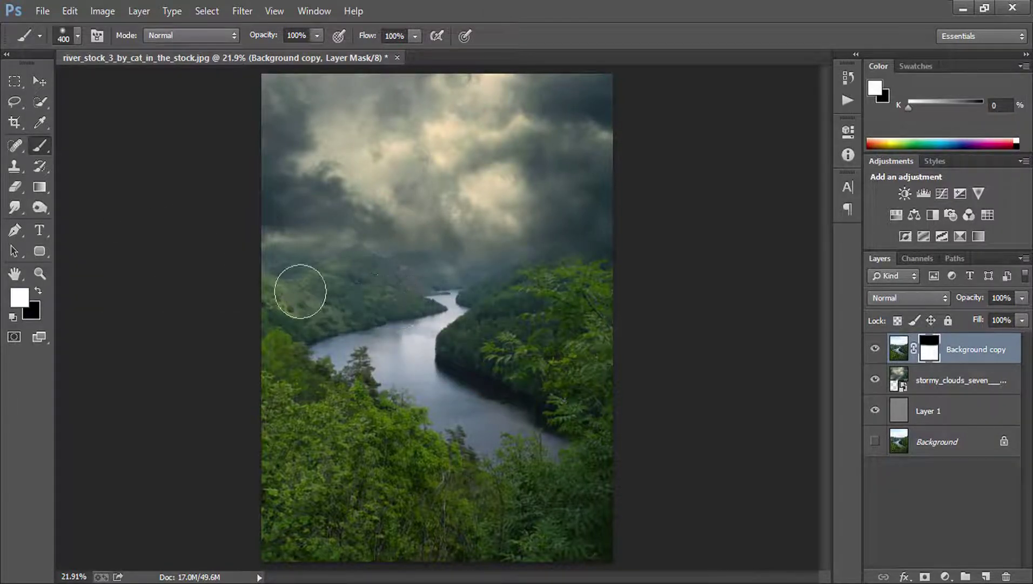
mouse_move(300, 288)
mouse_down()
mouse_move(401, 293)
mouse_move(372, 298)
mouse_up()
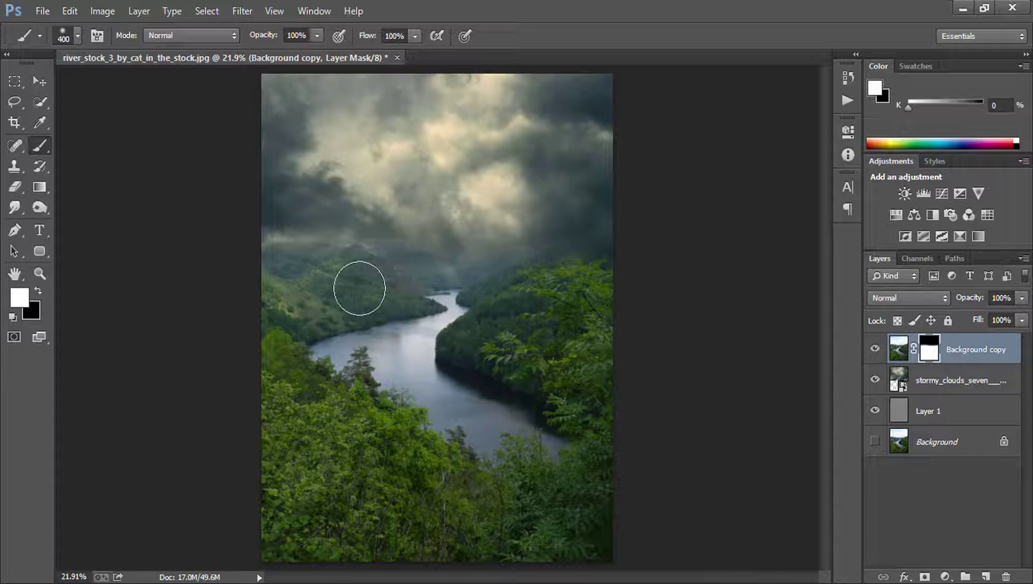
key(bracketleft)
key(bracketleft)
key(bracketleft)
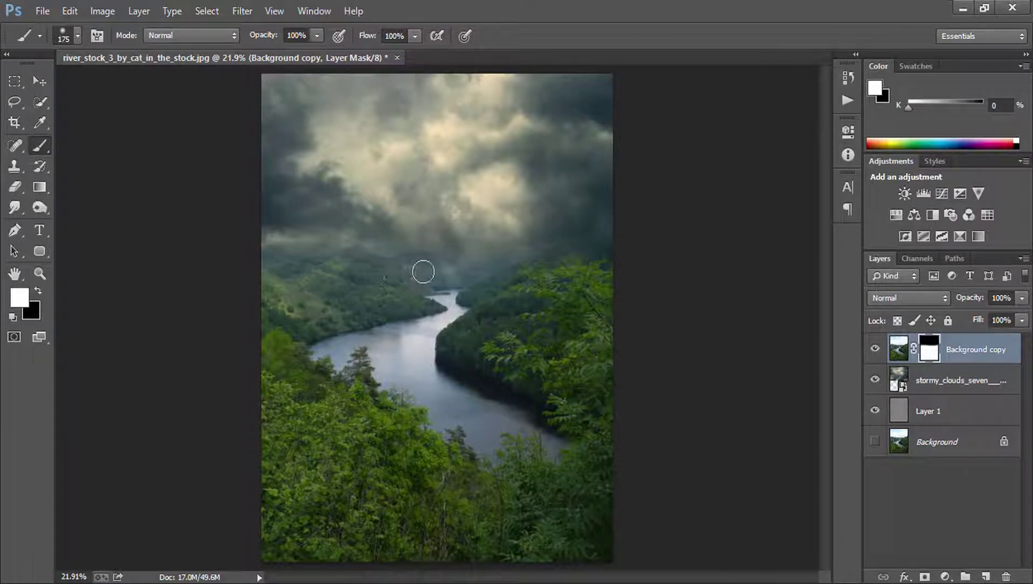
drag(486, 276, 606, 248)
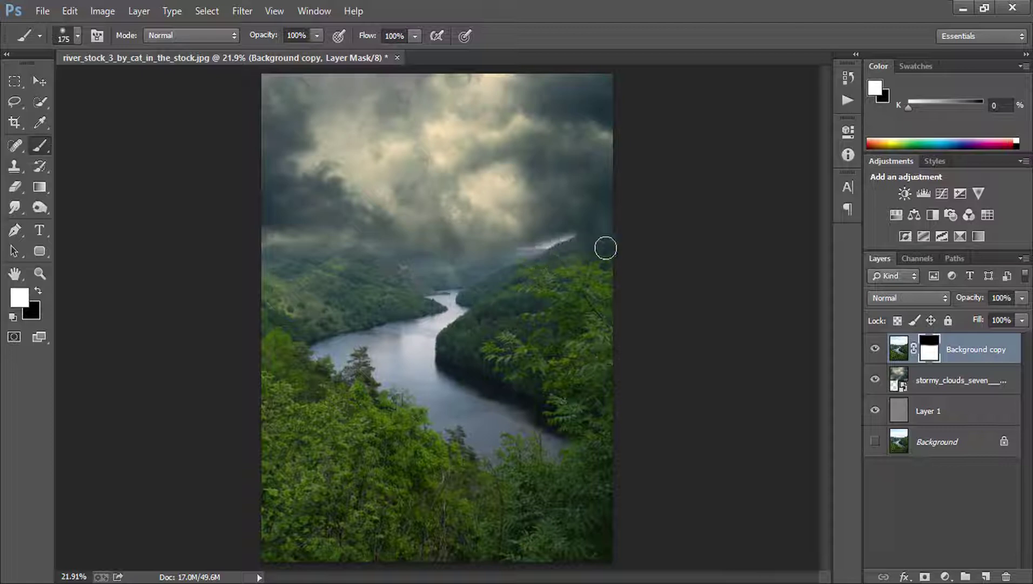
key(ctrl+z)
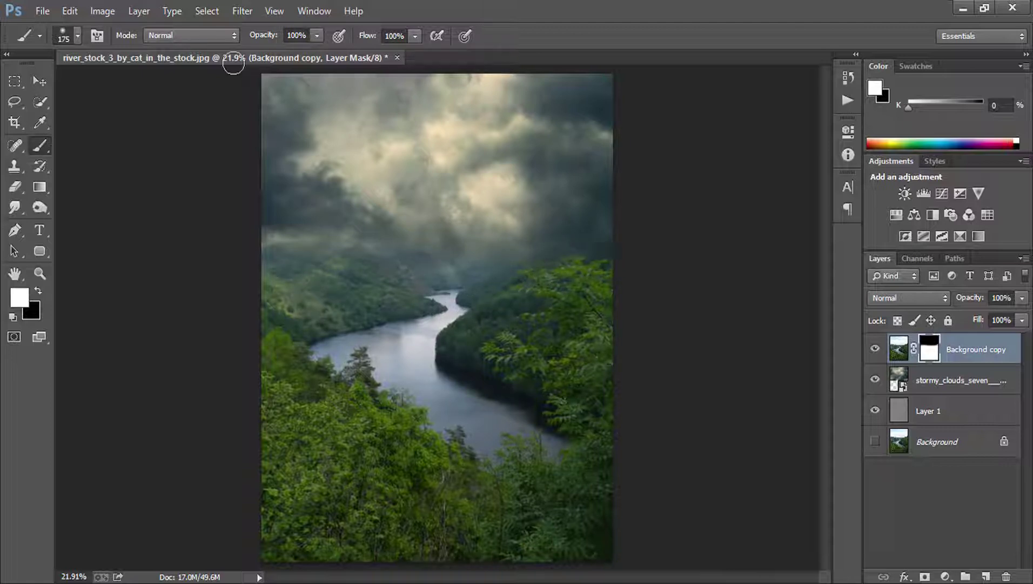
- Set brush opacity 39% and flow 40%, then brush soft haze over the left hills
drag(268, 39, 235, 38)
drag(370, 41, 329, 37)
drag(361, 40, 359, 41)
drag(262, 43, 242, 38)
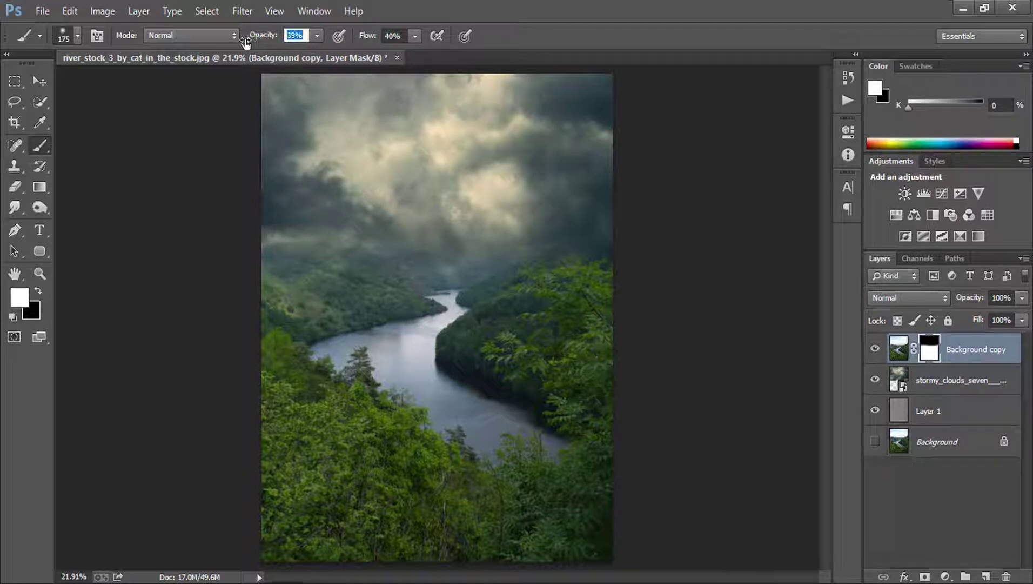
key(bracketright)
key(bracketright)
key(bracketright)
mouse_move(280, 291)
mouse_down()
mouse_move(580, 263)
mouse_move(441, 292)
mouse_move(458, 276)
mouse_up()
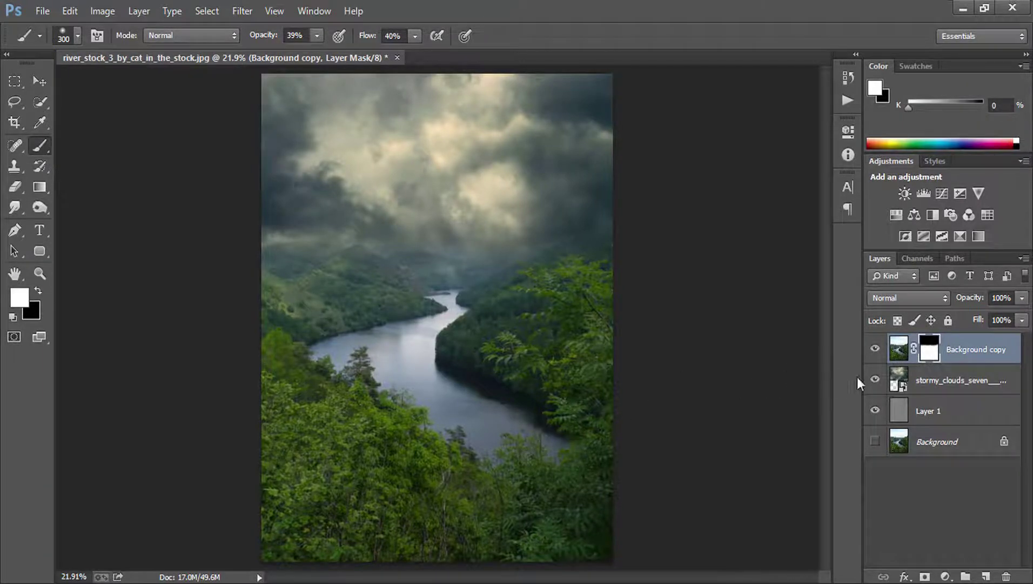
- Apply the layer mask permanently to the Background copy layer
click(897, 351)
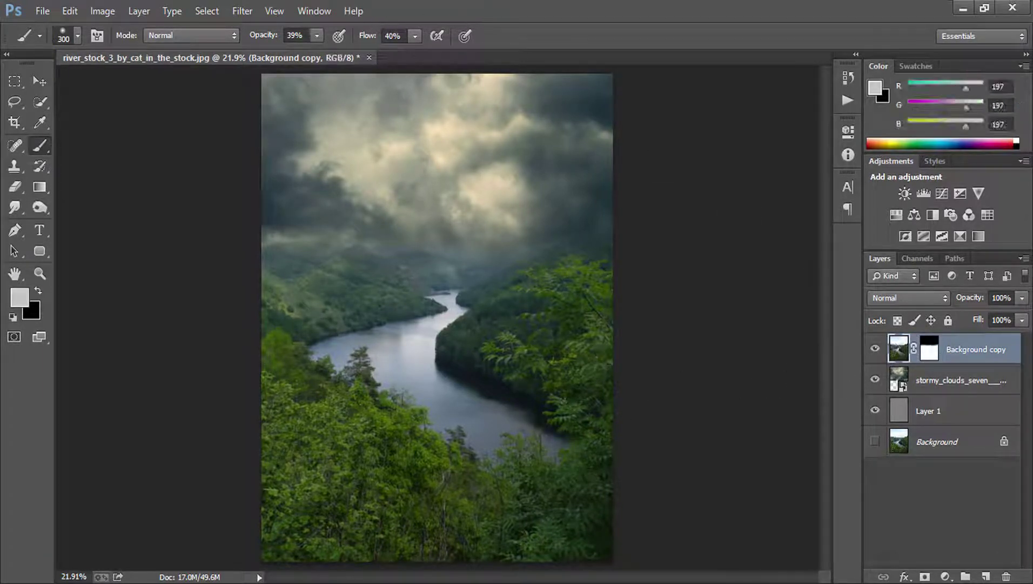
click(930, 349)
right_click(930, 353)
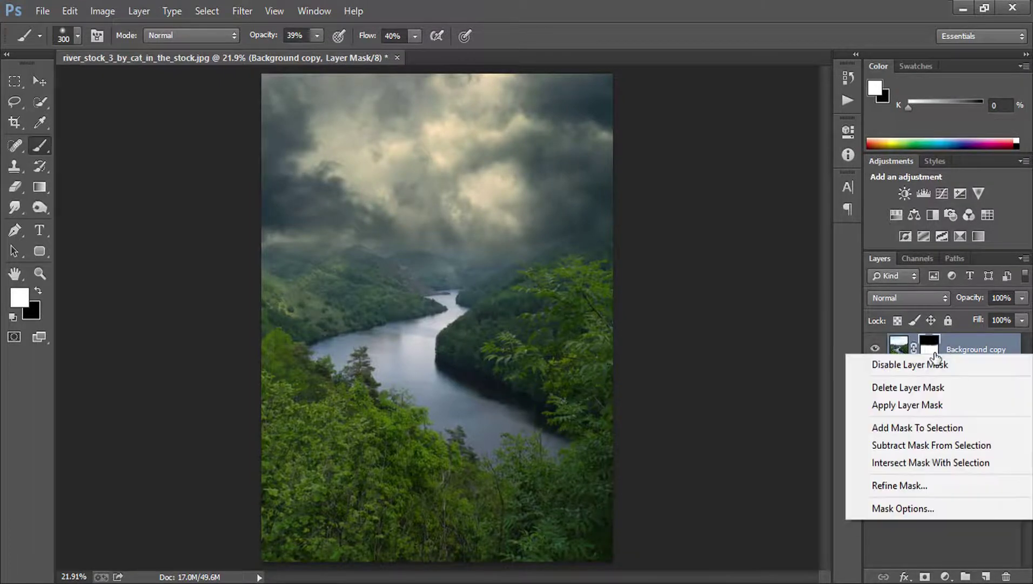
click(901, 408)
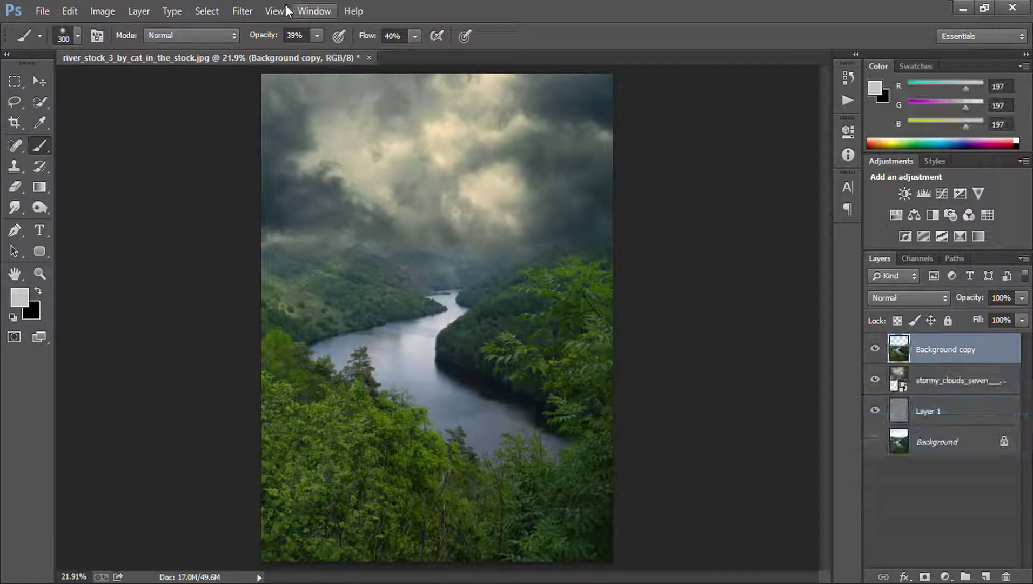
- In the Camera Raw Filter, set Temperature +28 and Contrast -16
click(243, 12)
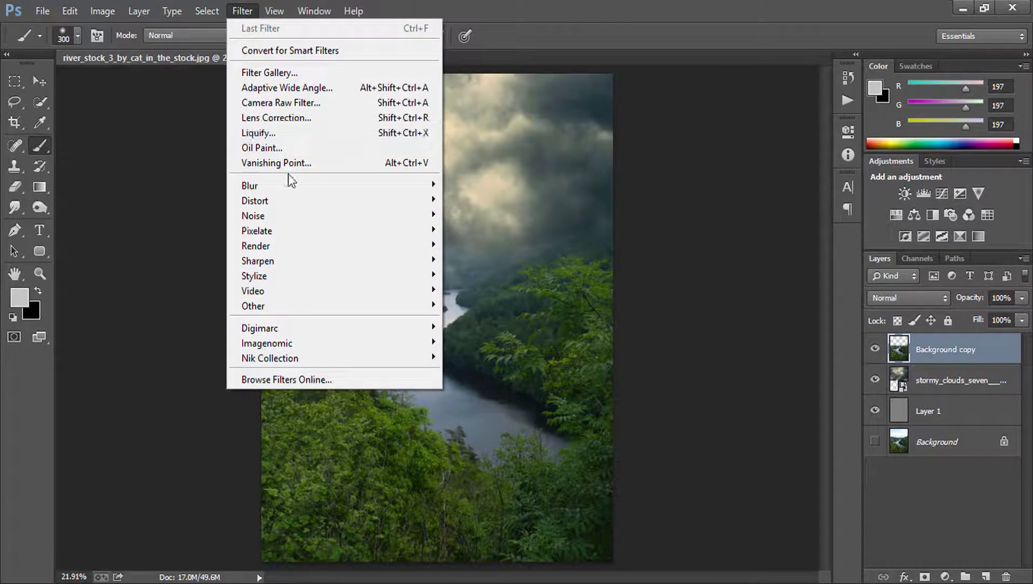
click(297, 107)
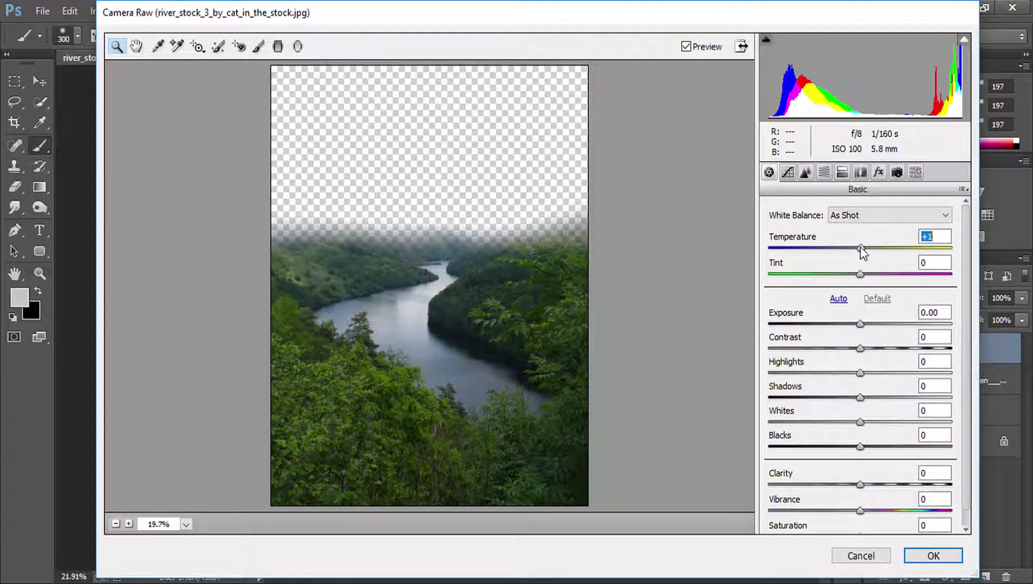
drag(861, 247, 887, 251)
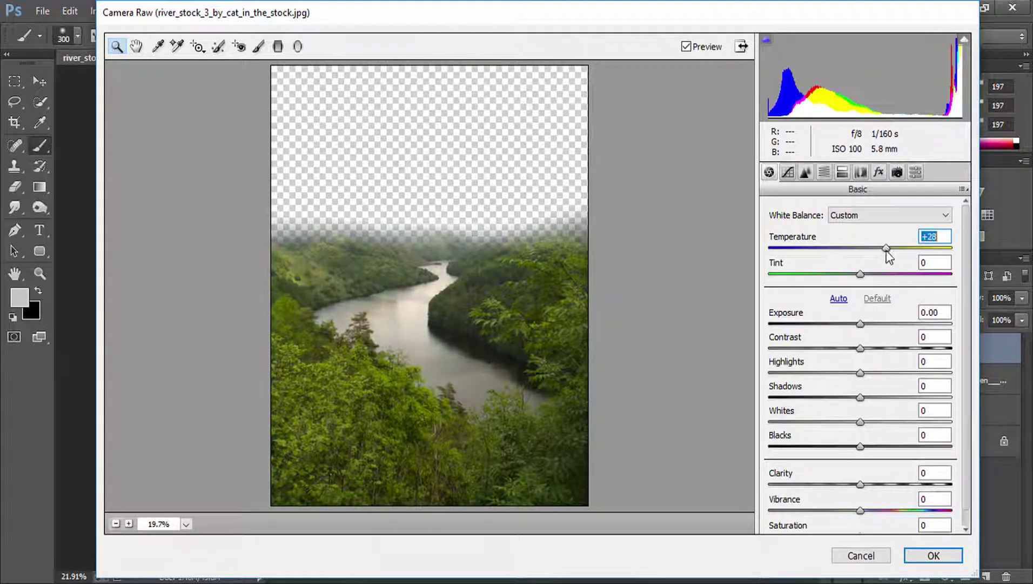
mouse_move(865, 354)
mouse_down()
mouse_move(846, 349)
mouse_move(855, 324)
mouse_up()
click(861, 324)
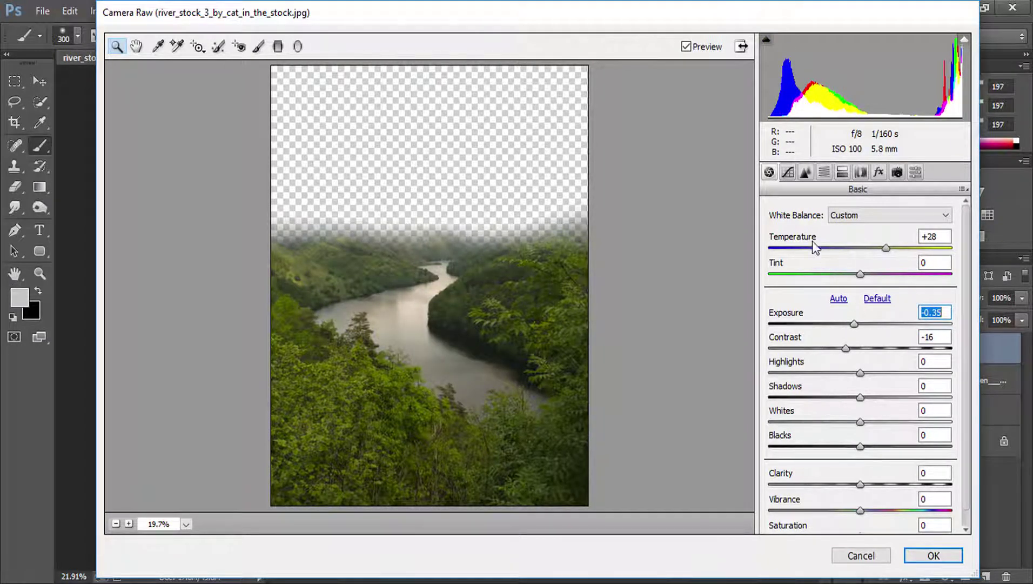
- Set HSL Greens saturation -58, Greens hue -63, Yellows hue -39, apply, then fetch prague_rocks
click(787, 173)
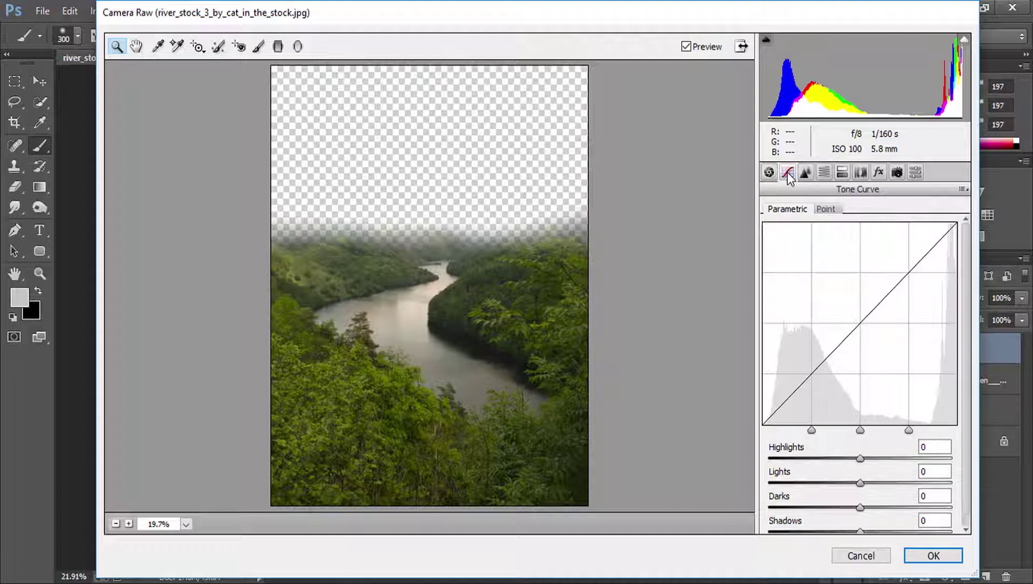
click(832, 172)
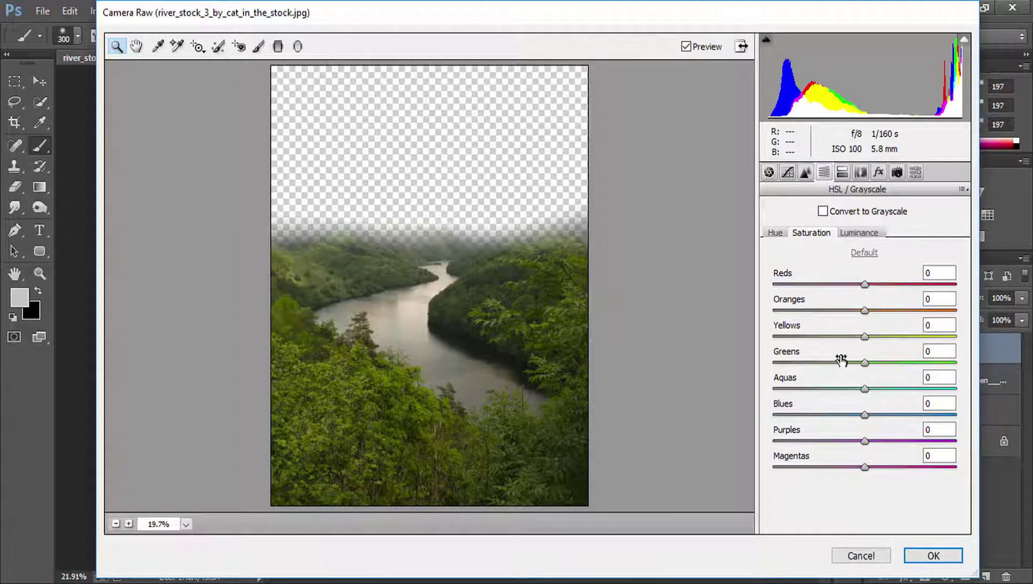
mouse_move(865, 362)
mouse_down()
mouse_move(812, 362)
mouse_move(883, 363)
mouse_up()
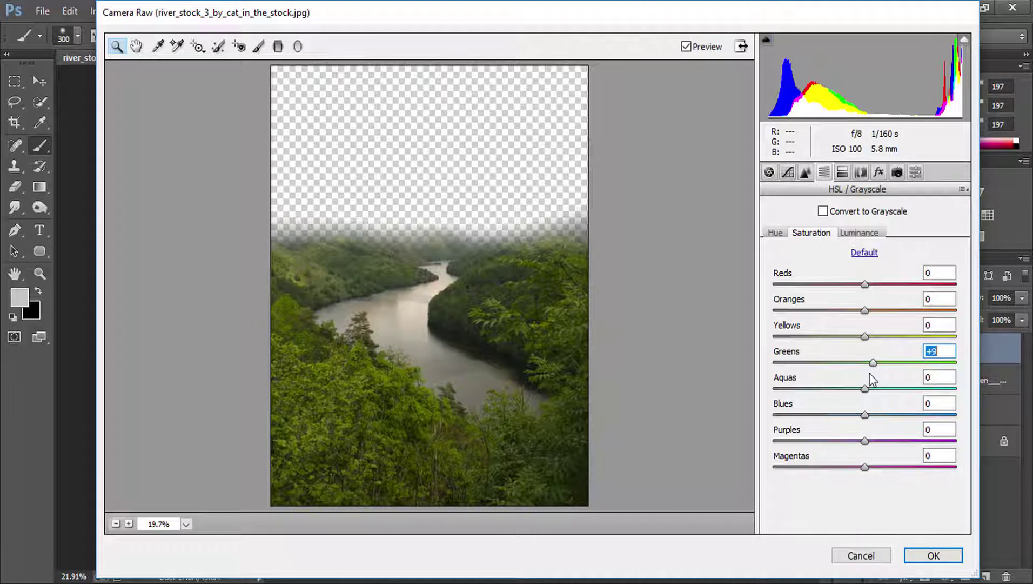
click(789, 232)
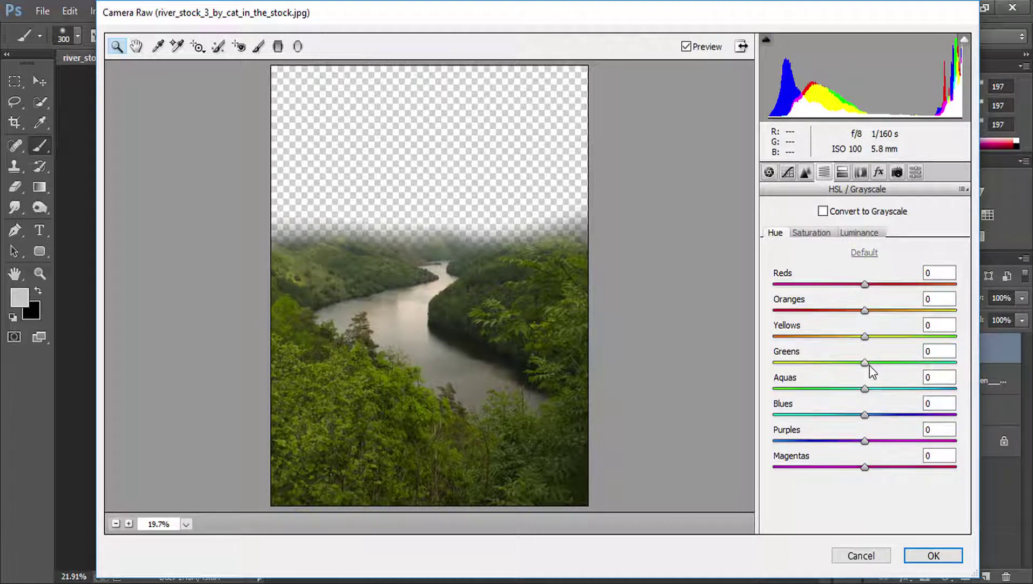
drag(869, 365, 809, 361)
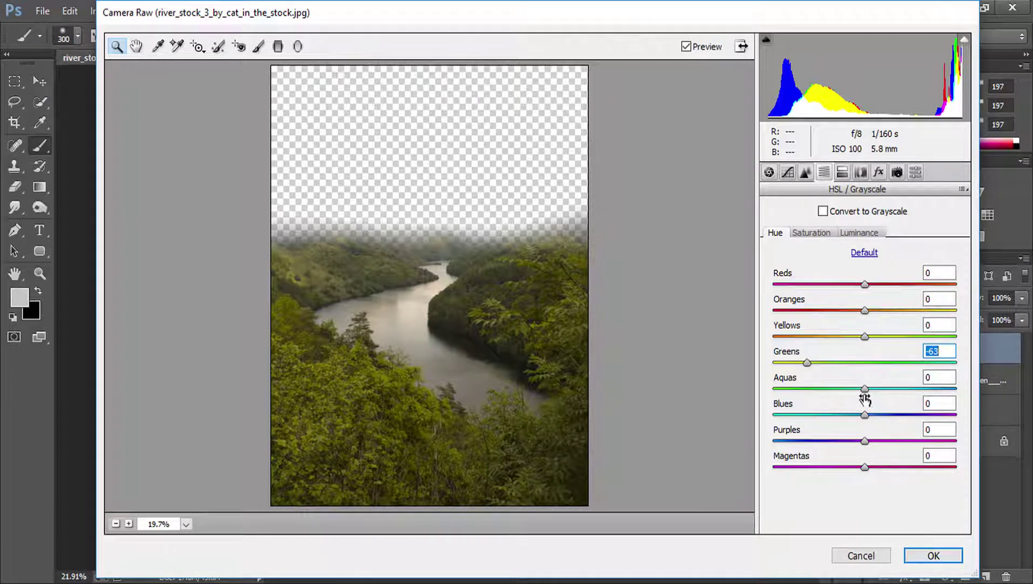
drag(865, 336, 830, 336)
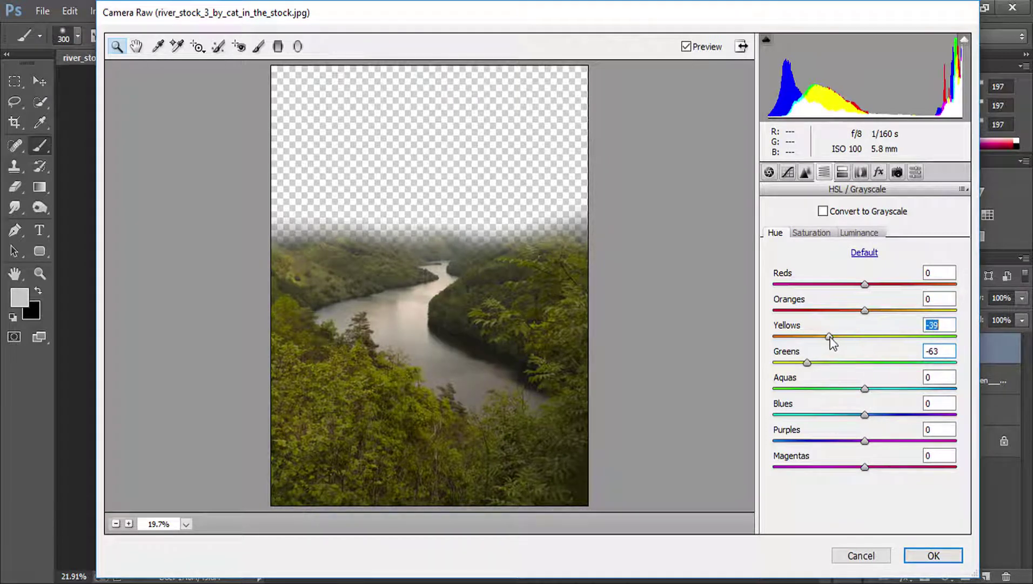
click(917, 555)
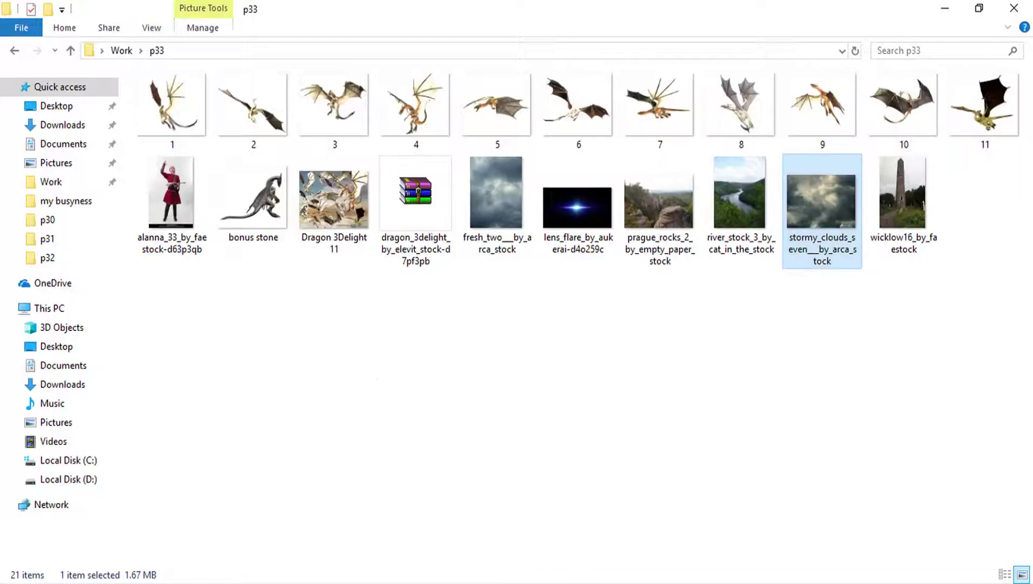
click(409, 371)
drag(687, 256, 325, 581)
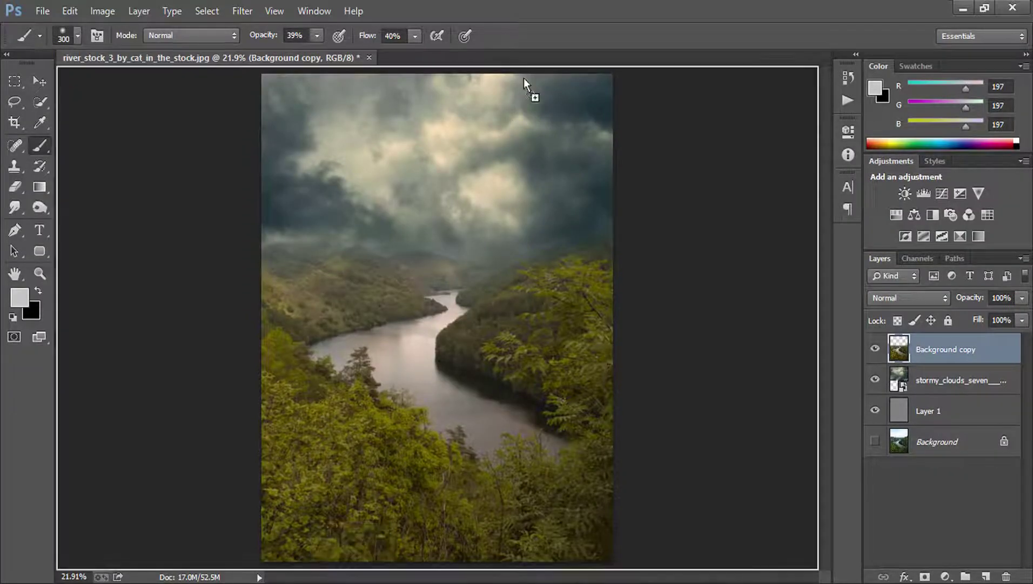
- Open prague_rocks_2_by_empty_paper_stock.jpg and zoom to 100% on the big rock's base
drag(351, 581, 530, 61)
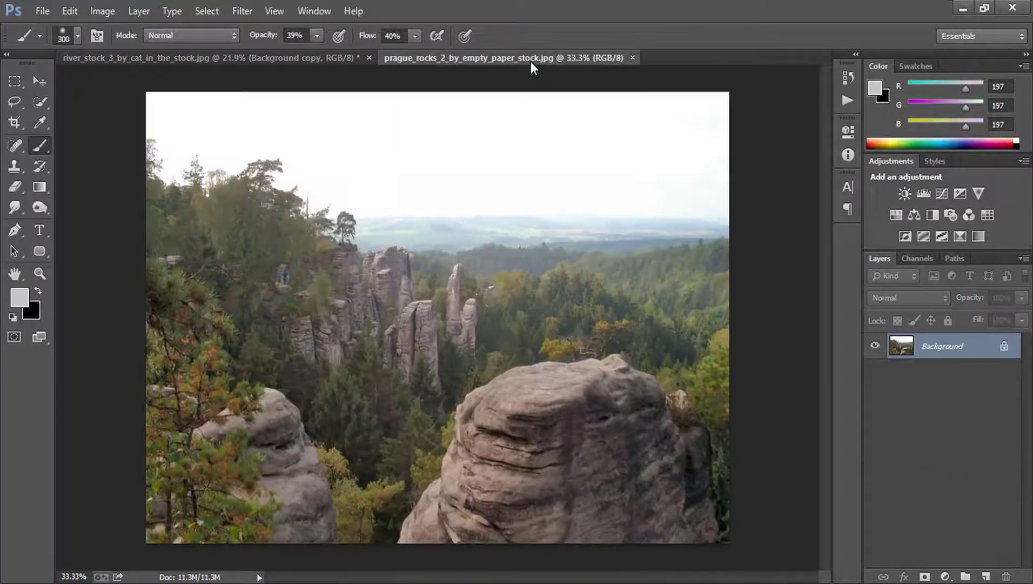
click(39, 274)
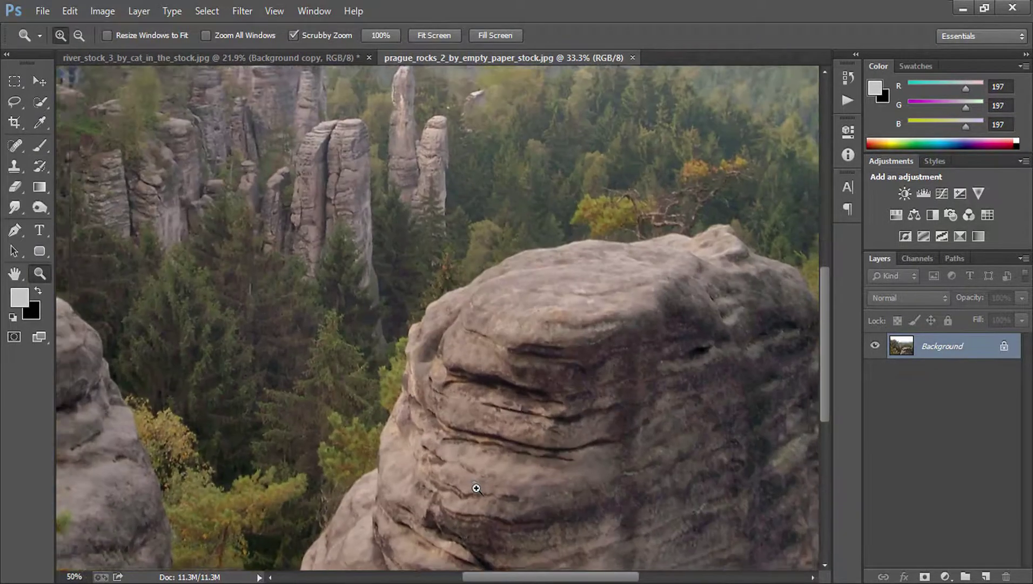
mouse_move(509, 489)
mouse_down()
mouse_move(396, 467)
mouse_move(518, 222)
mouse_up()
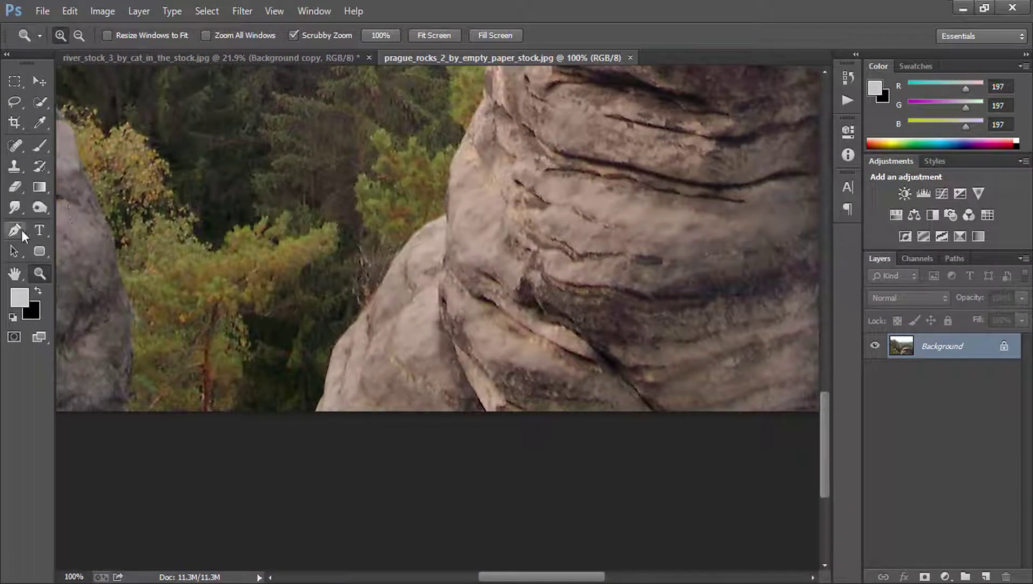
- Start a Pen path at the boulder's bottom-left and trace up its left edge
click(15, 229)
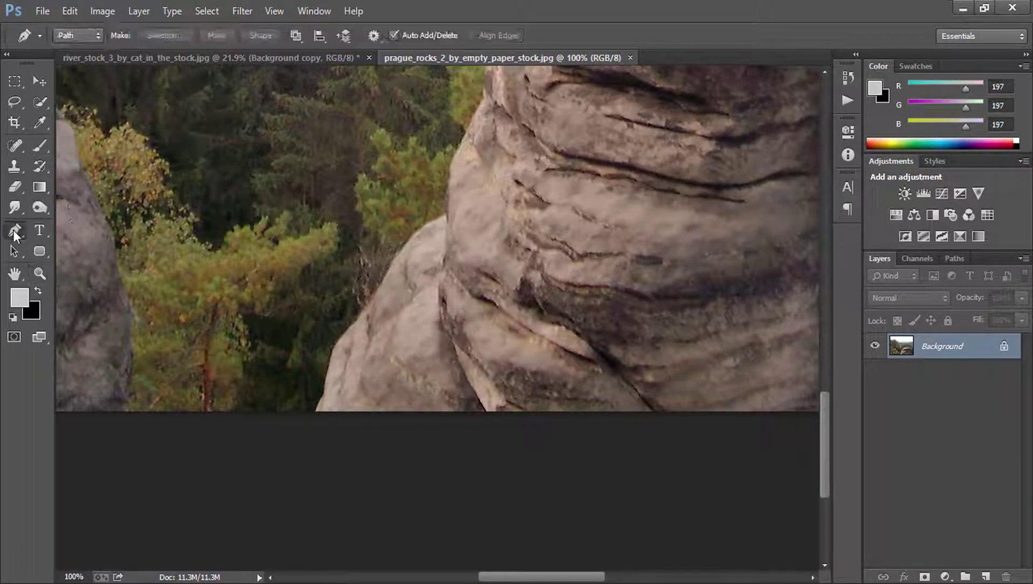
click(315, 411)
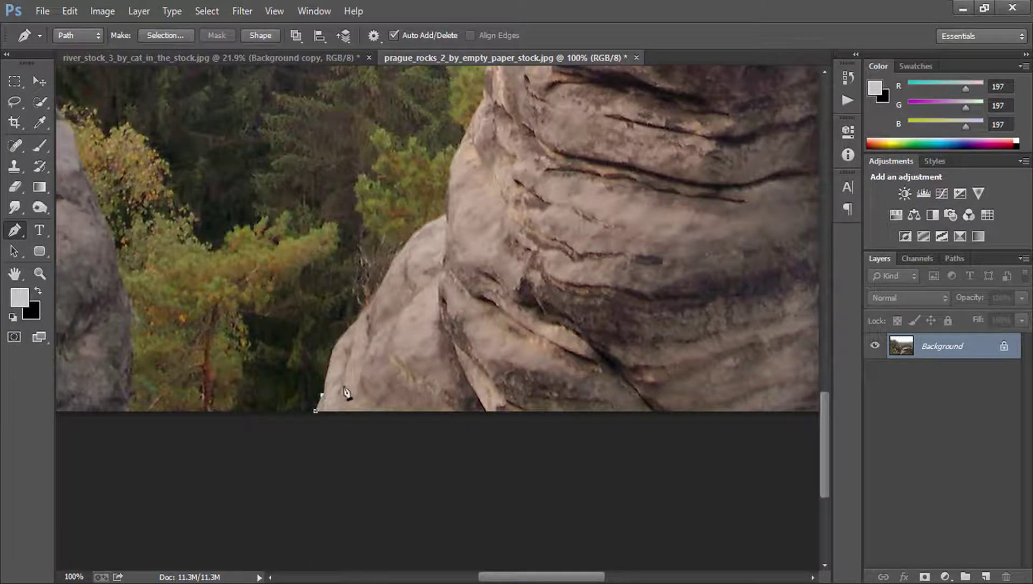
key(alt)
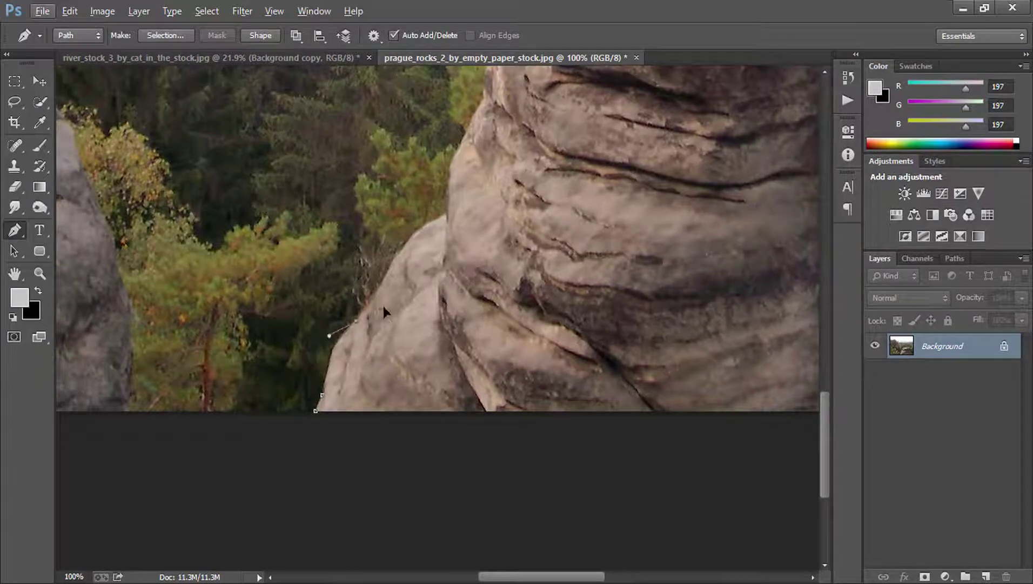
drag(344, 331, 358, 321)
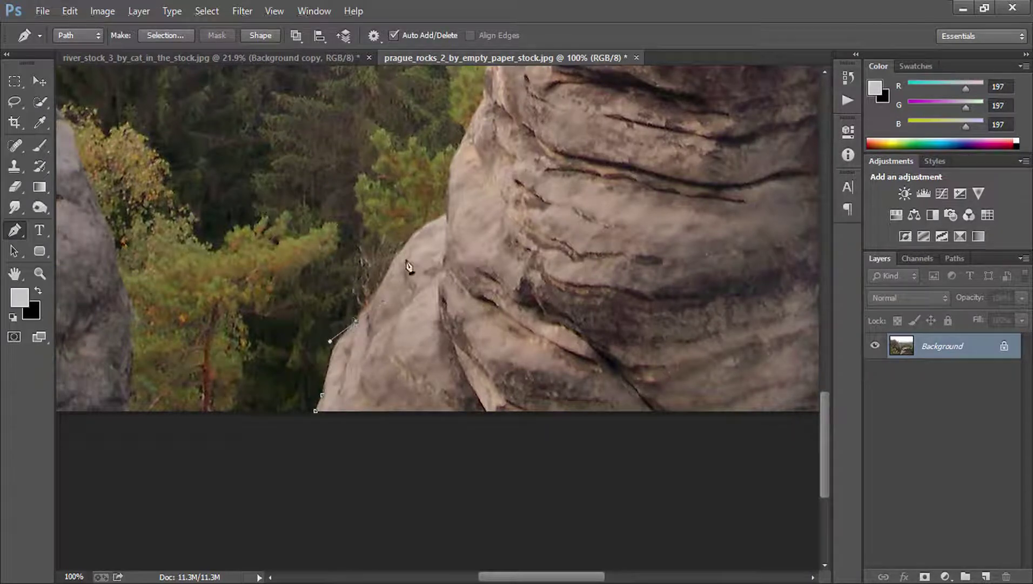
ctrl+click(438, 221)
drag(509, 150, 441, 352)
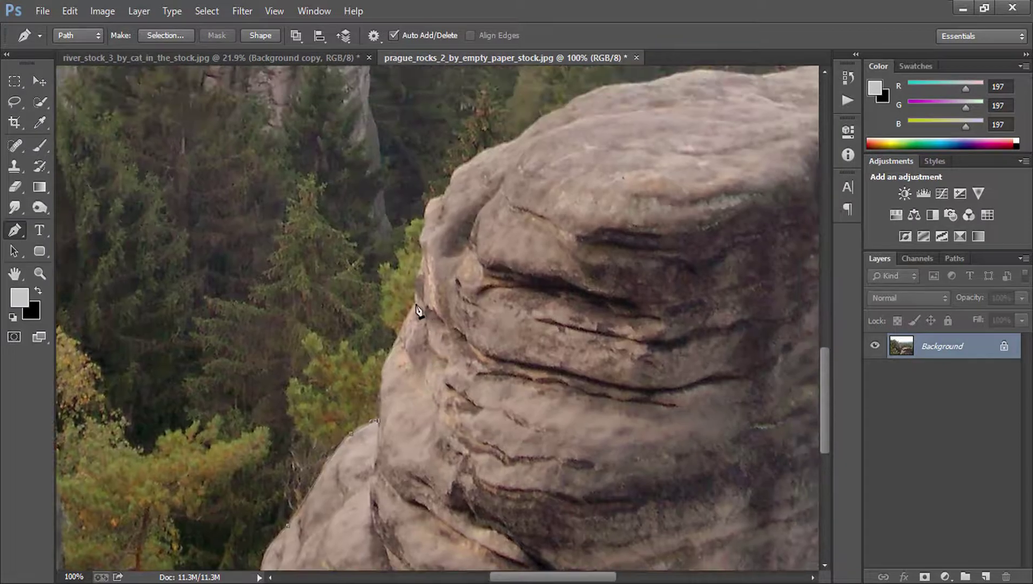
drag(451, 265, 454, 248)
click(426, 228)
click(479, 172)
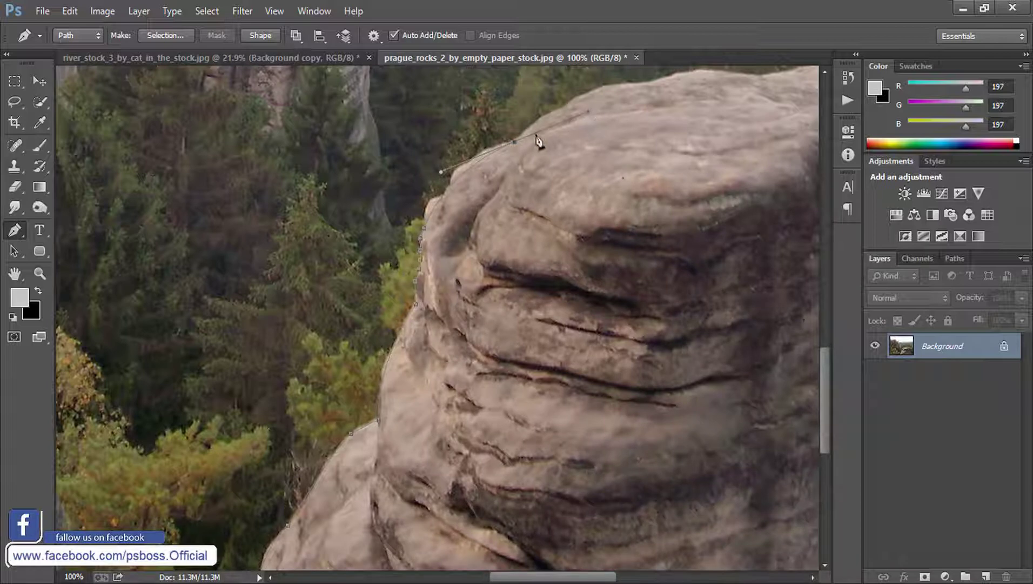
- Continue the path along the top of the boulder to its right side
drag(583, 164, 342, 318)
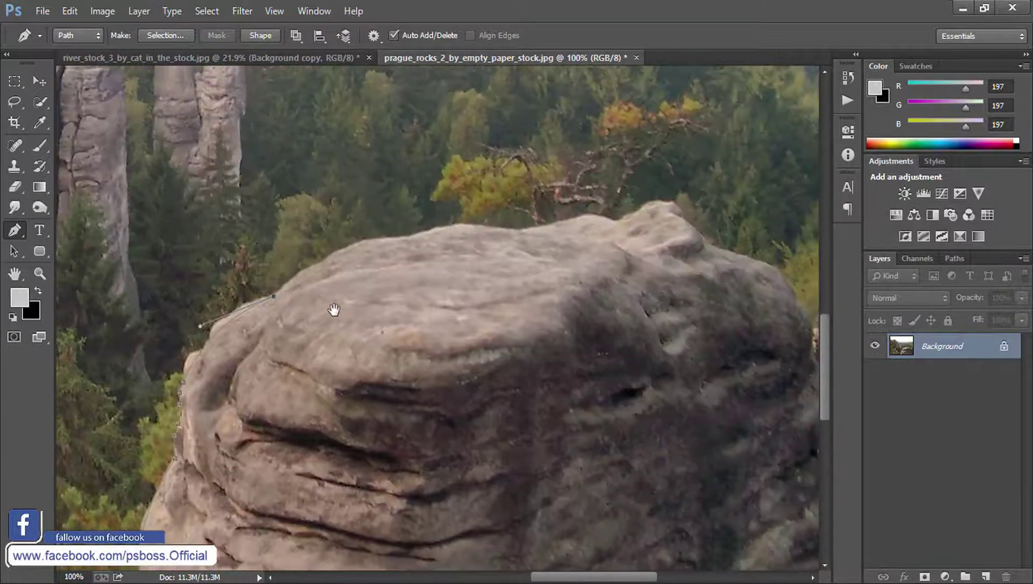
drag(446, 226, 594, 201)
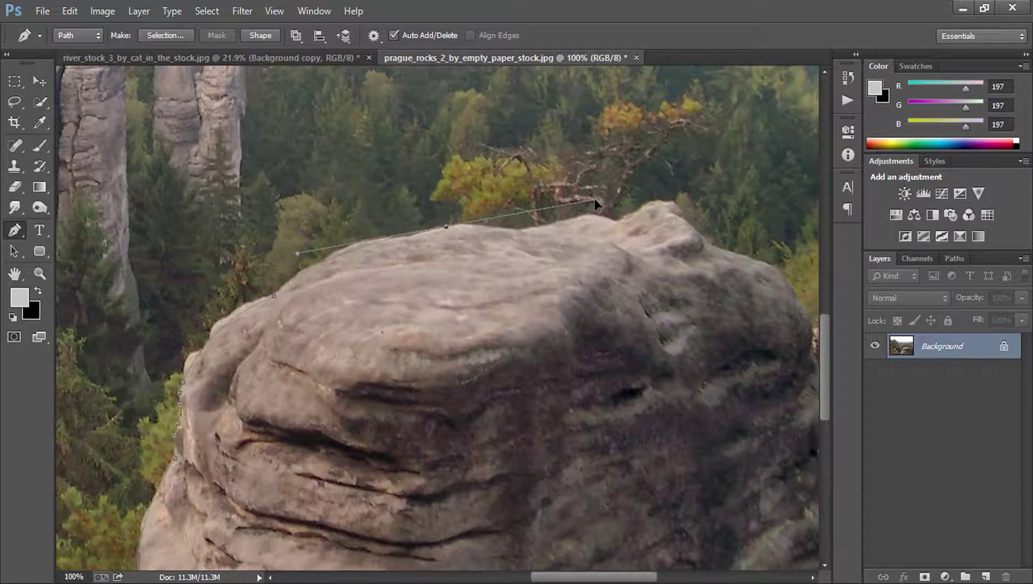
alt+click(446, 228)
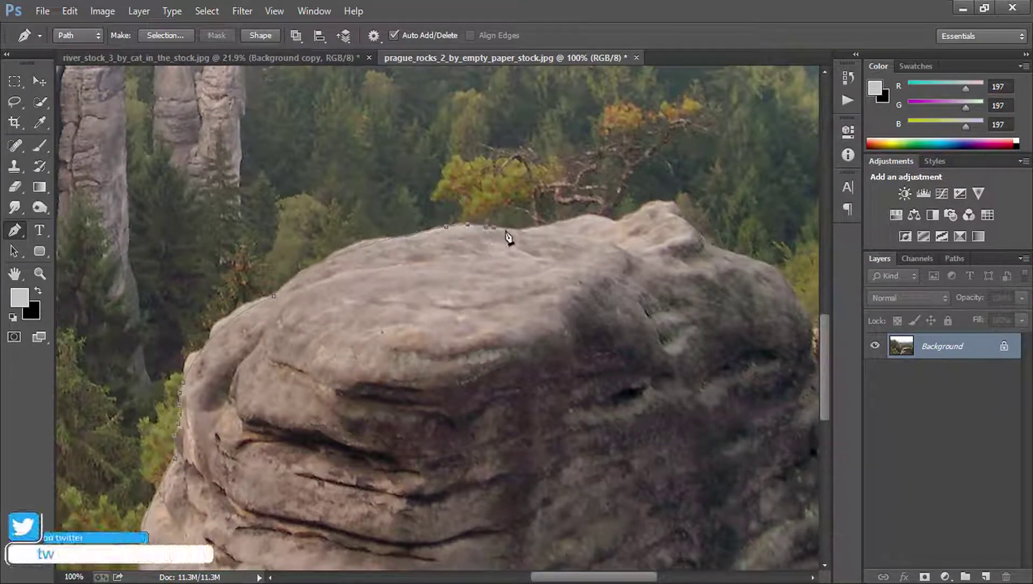
click(531, 229)
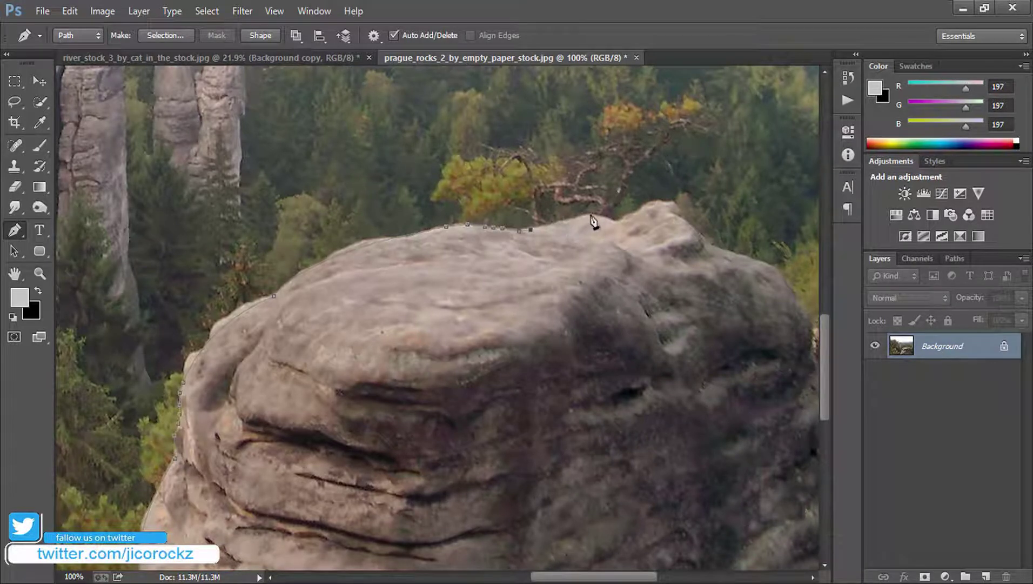
drag(591, 216, 601, 212)
click(615, 221)
click(640, 209)
click(649, 204)
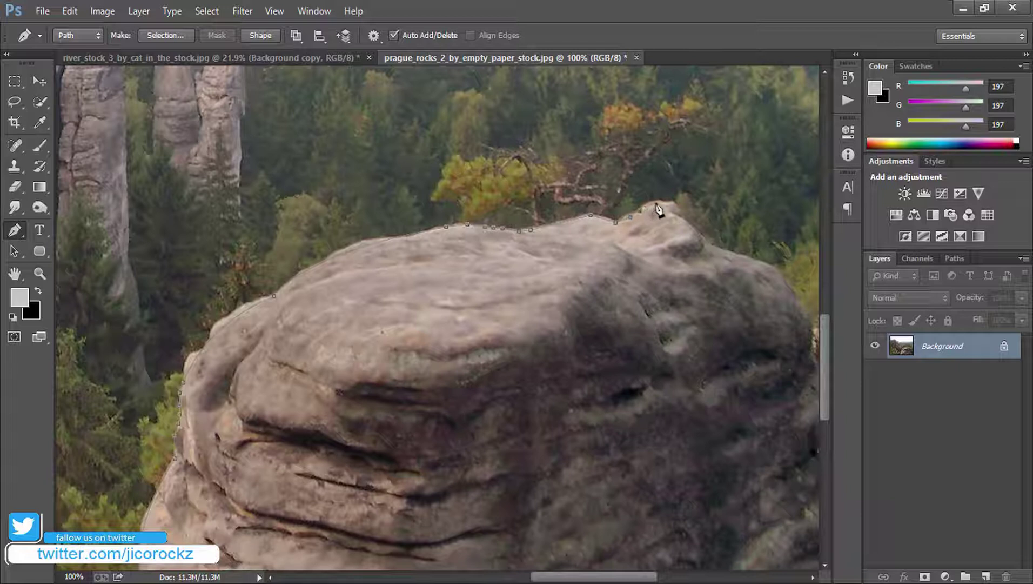
click(701, 230)
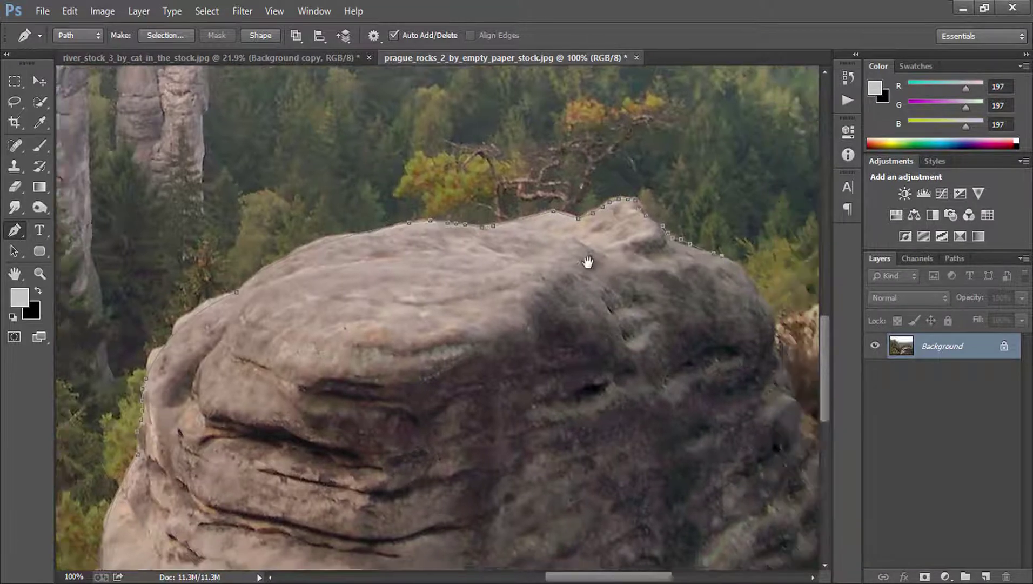
- Trace the path down the boulder's right edge
drag(719, 258, 468, 208)
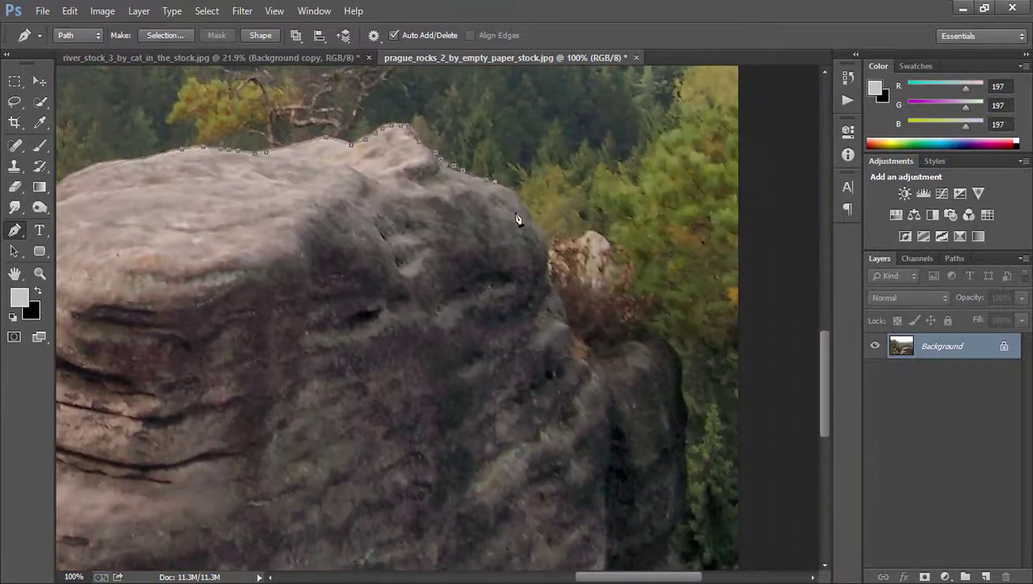
click(545, 242)
click(549, 259)
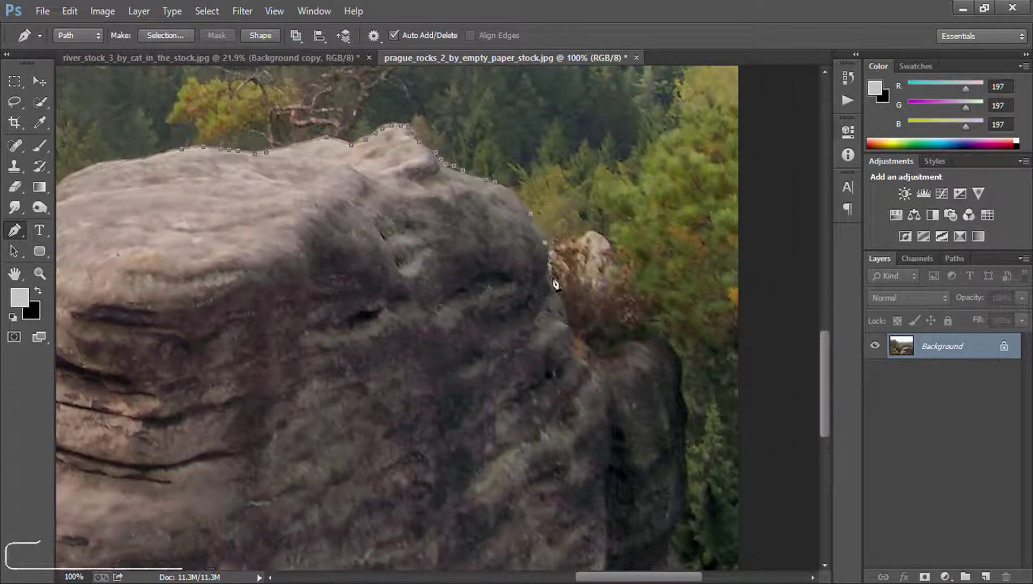
click(552, 280)
click(558, 290)
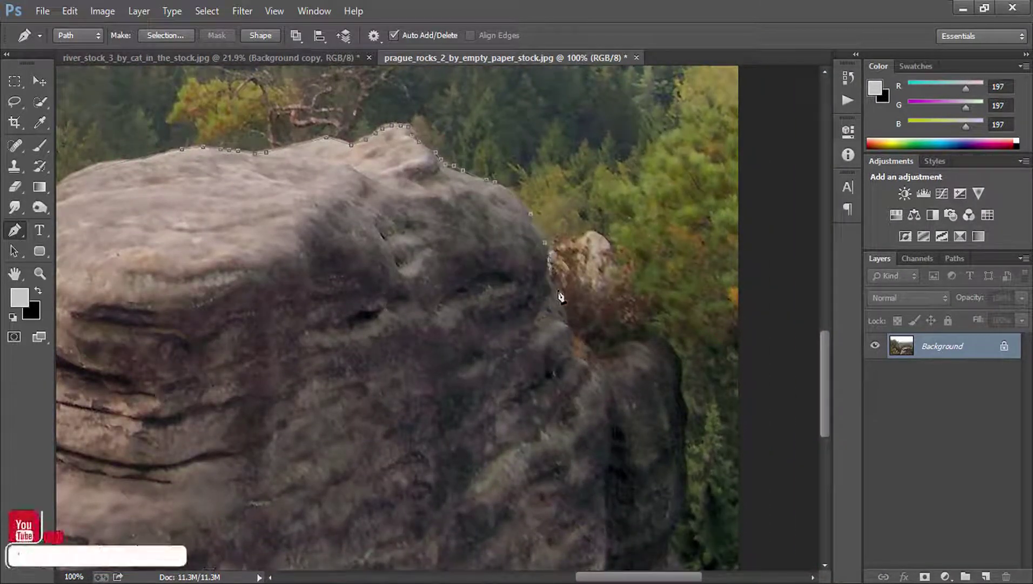
click(576, 347)
click(584, 361)
click(597, 379)
click(606, 409)
click(606, 425)
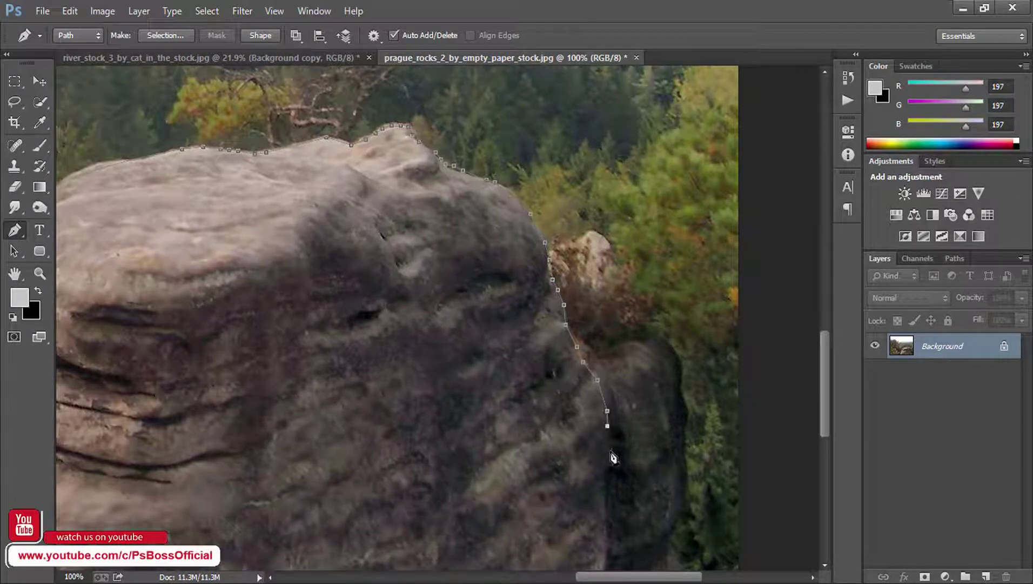
click(609, 451)
click(603, 471)
- Run the path along the bottom, close it, and convert it to a selection
mouse_move(562, 469)
mouse_down()
mouse_move(489, 195)
mouse_move(447, 82)
mouse_up()
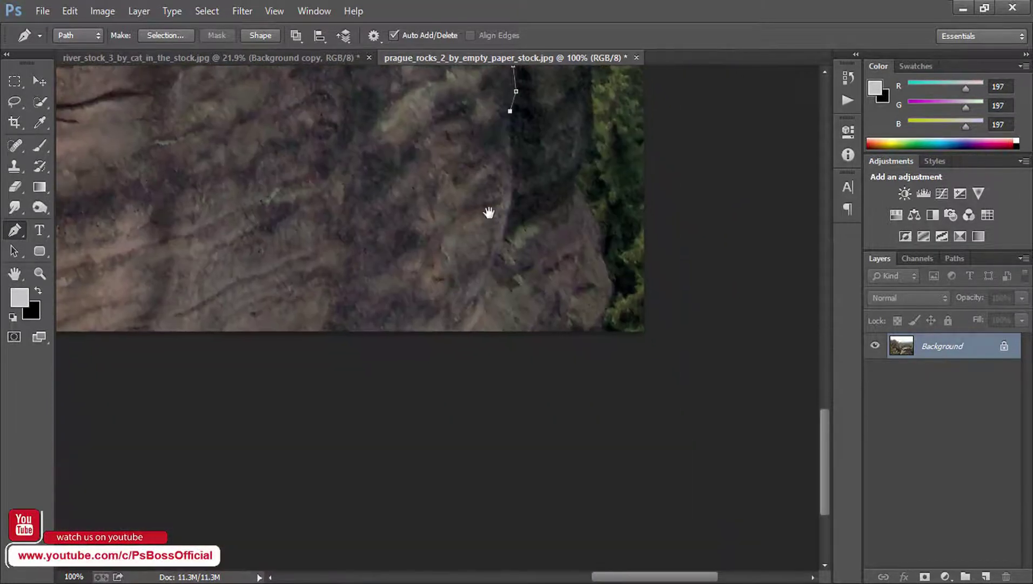
drag(503, 238, 490, 270)
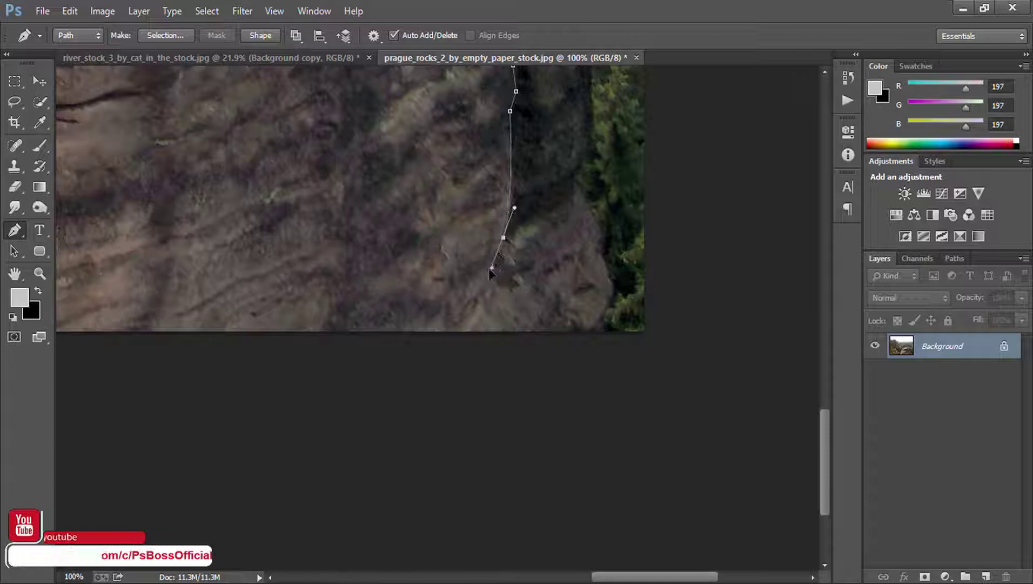
click(527, 277)
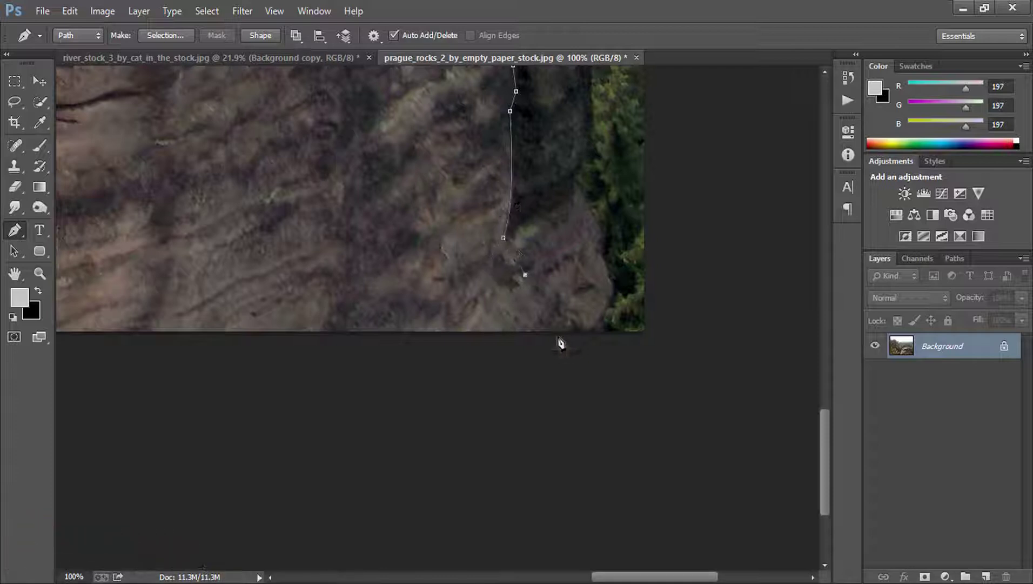
click(562, 341)
key(ctrl+0)
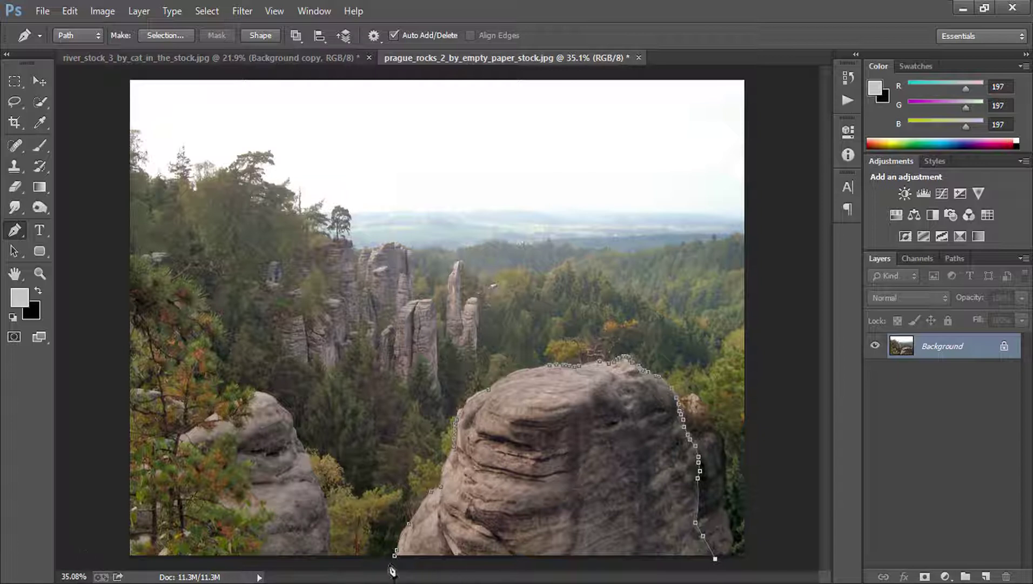
click(387, 563)
click(396, 554)
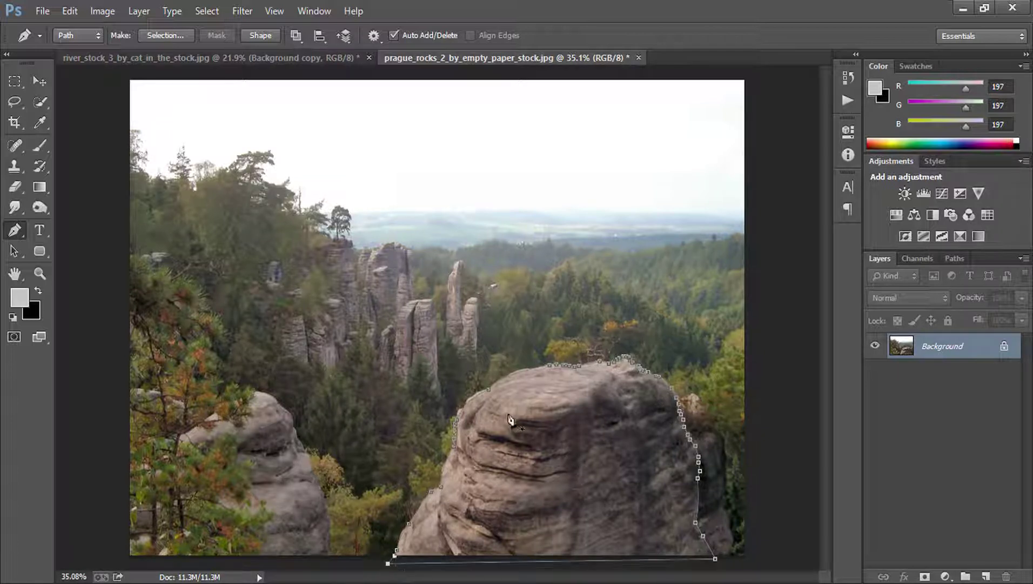
key(ctrl+Return)
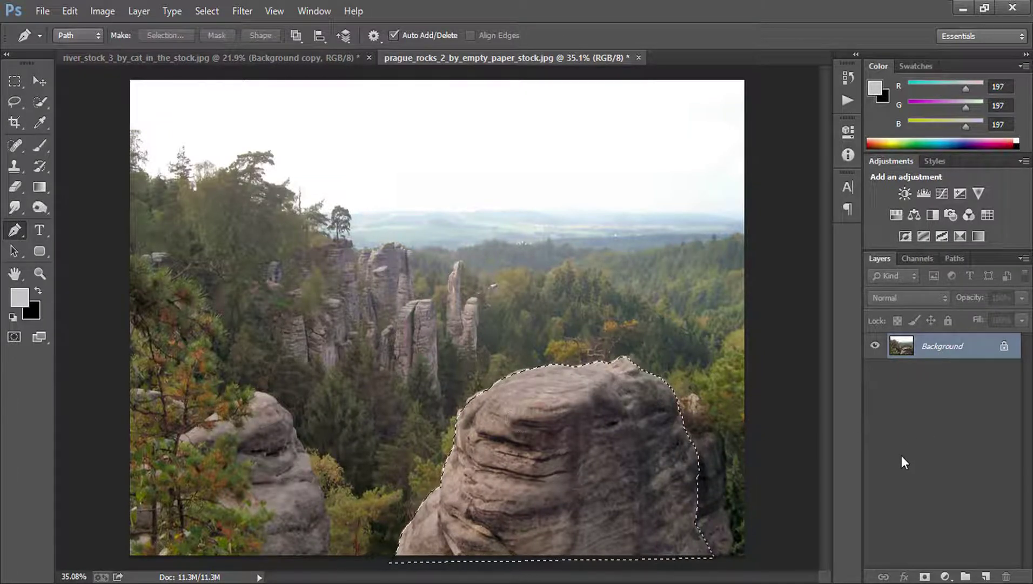
- Mask the boulder out of its photo, apply the mask, and drag it into the river composite
right_click(588, 456)
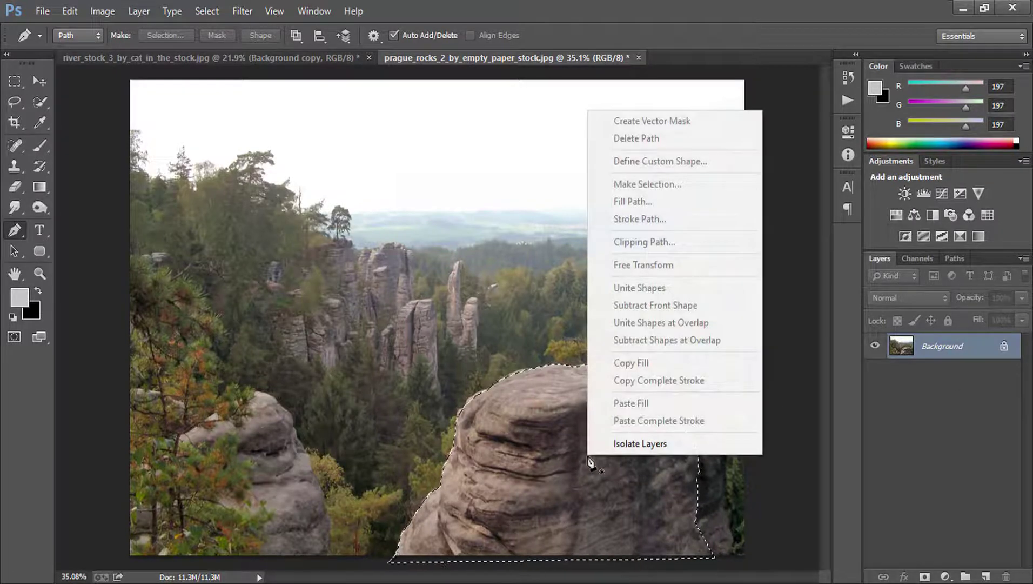
click(937, 349)
click(924, 576)
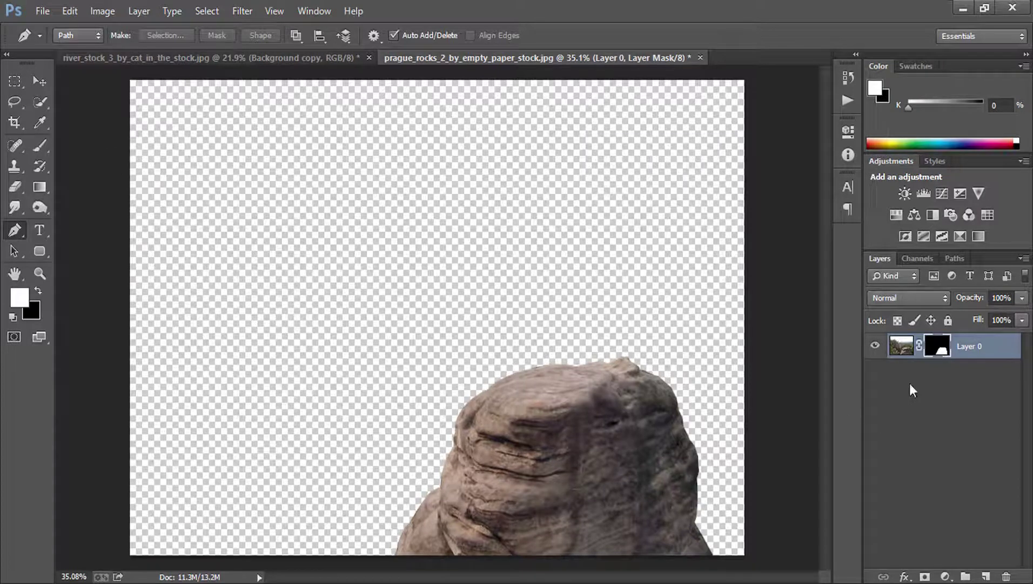
right_click(937, 349)
click(900, 400)
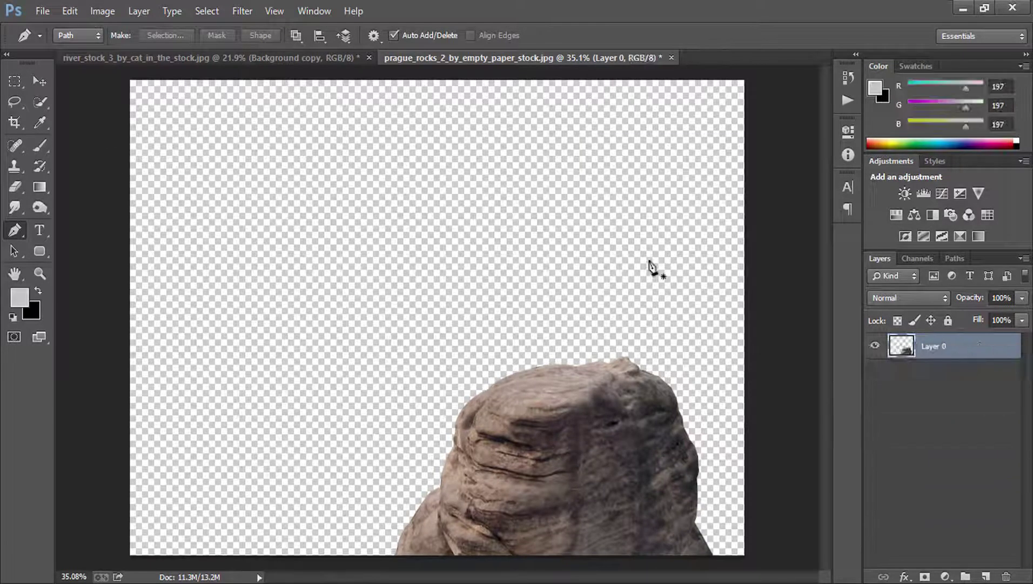
click(38, 82)
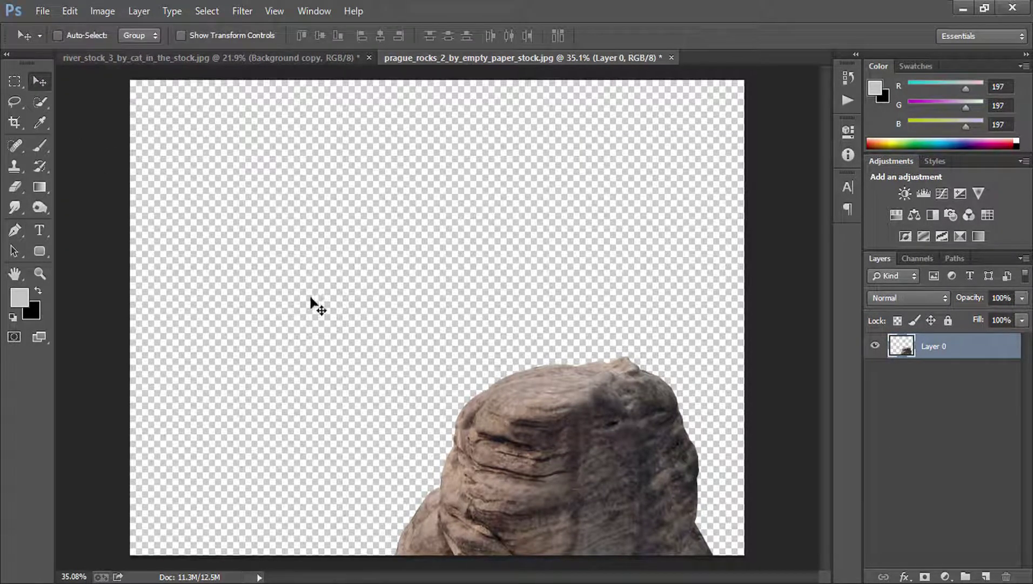
mouse_move(475, 343)
mouse_down()
mouse_move(433, 343)
mouse_move(452, 404)
mouse_up()
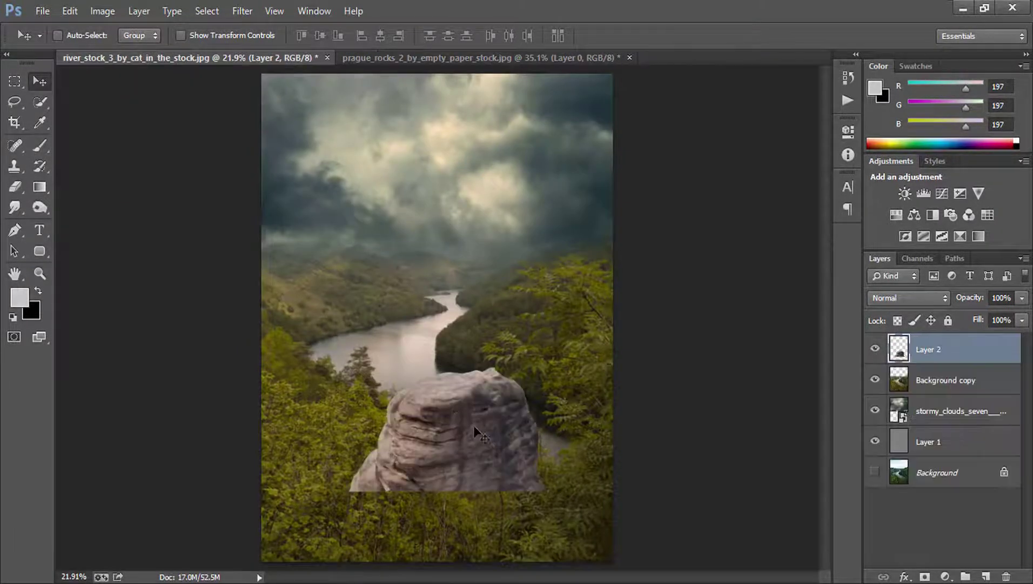
- Free-transform the boulder to about 186% × 180% with a slight tilt, placed along the bottom
key(ctrl+t)
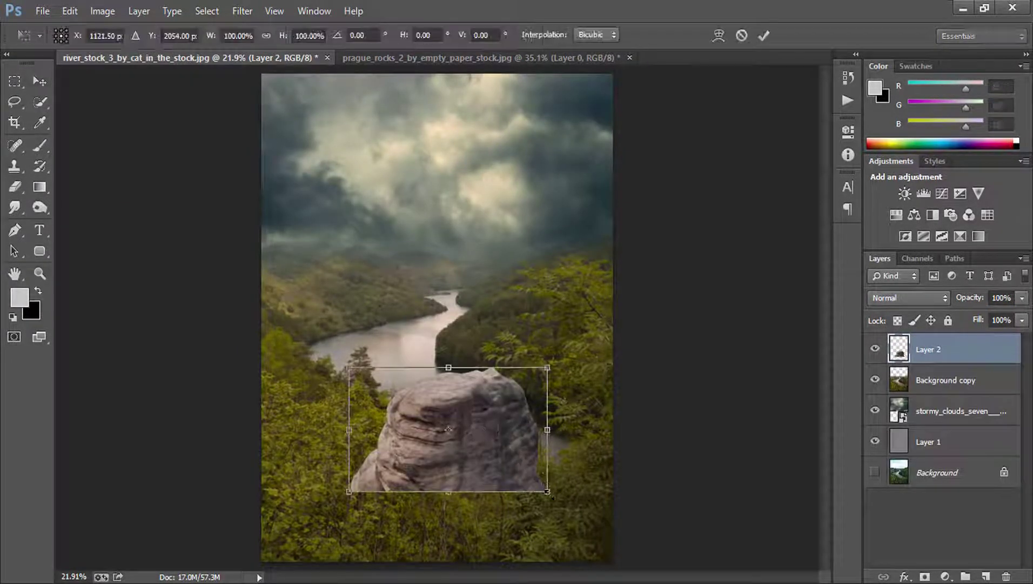
drag(548, 491, 623, 515)
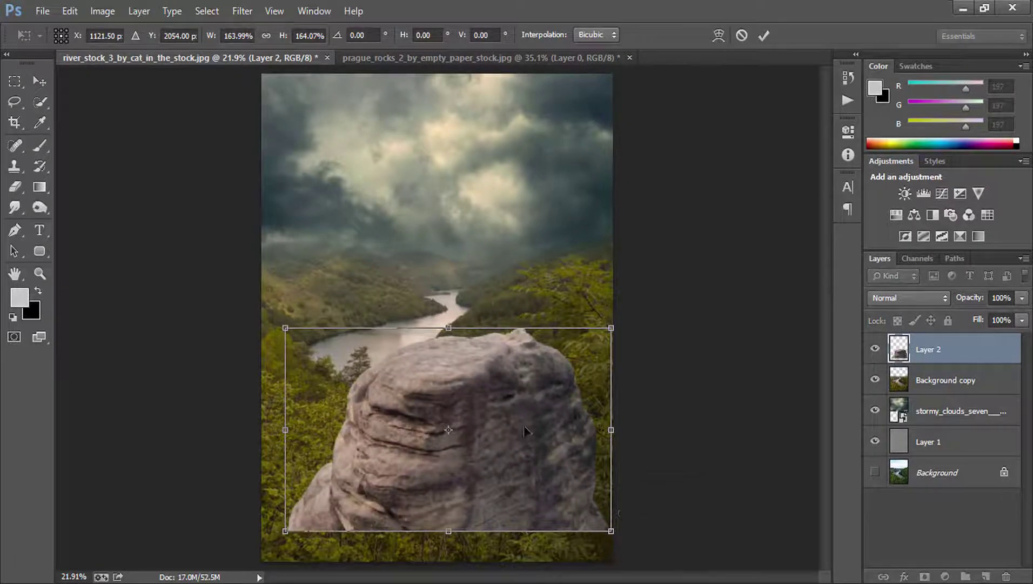
drag(529, 431, 519, 488)
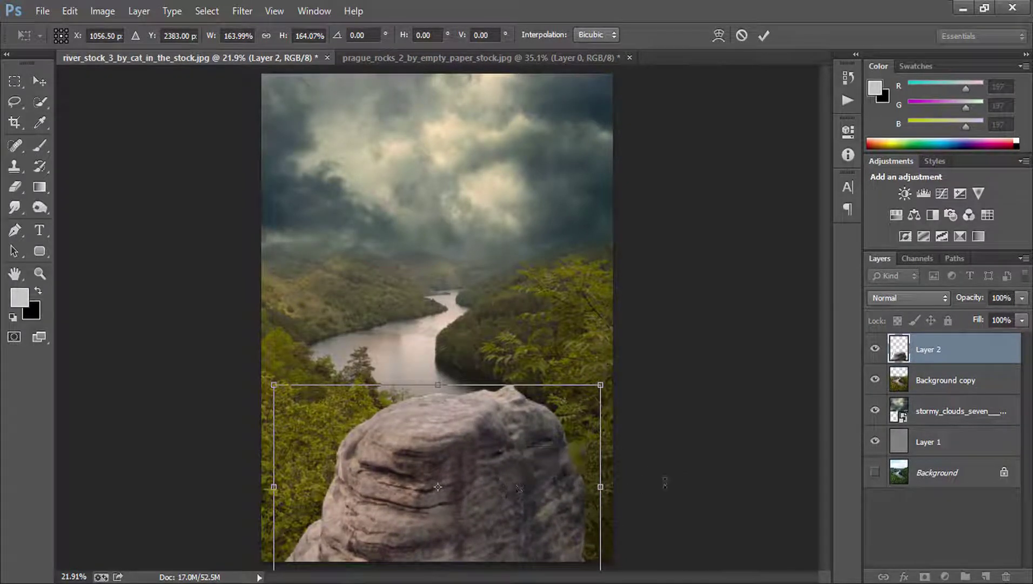
drag(671, 484, 669, 495)
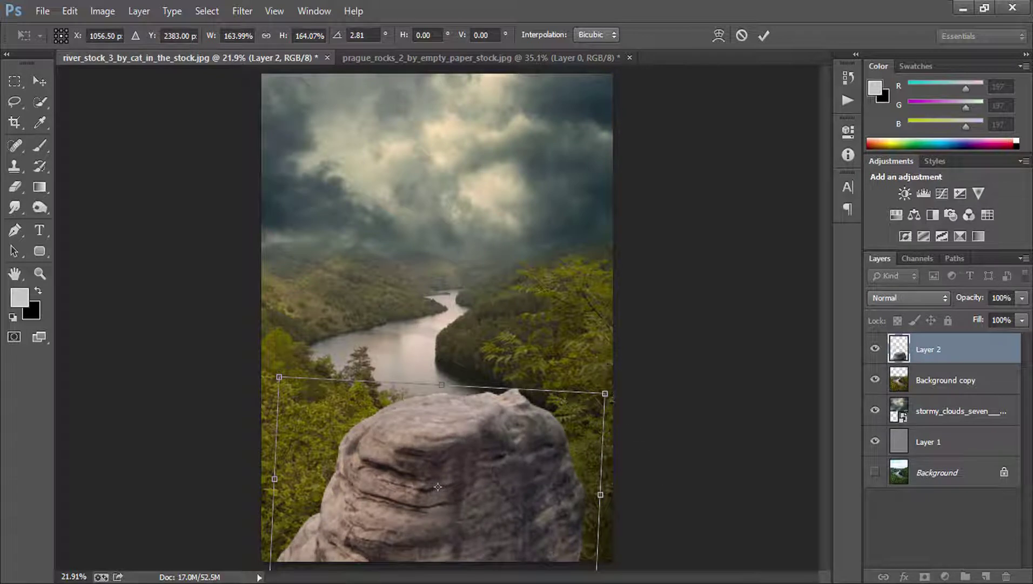
drag(605, 393, 620, 384)
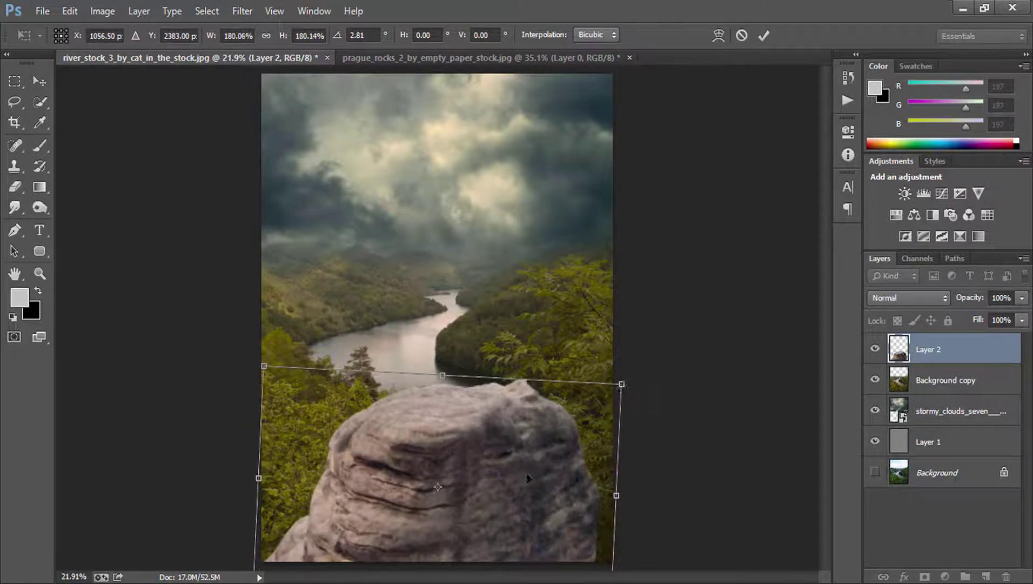
drag(519, 474, 512, 475)
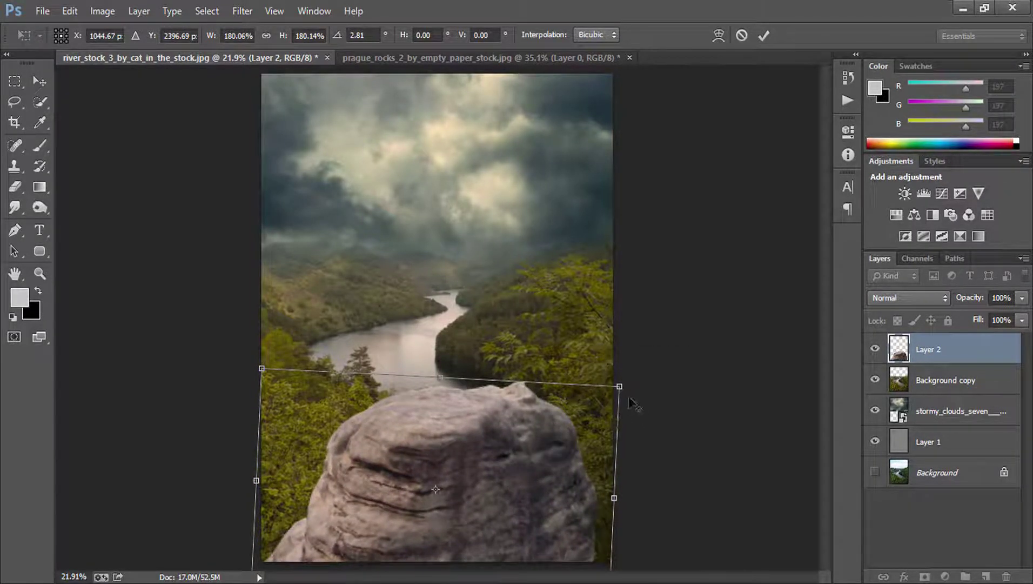
drag(614, 497, 621, 497)
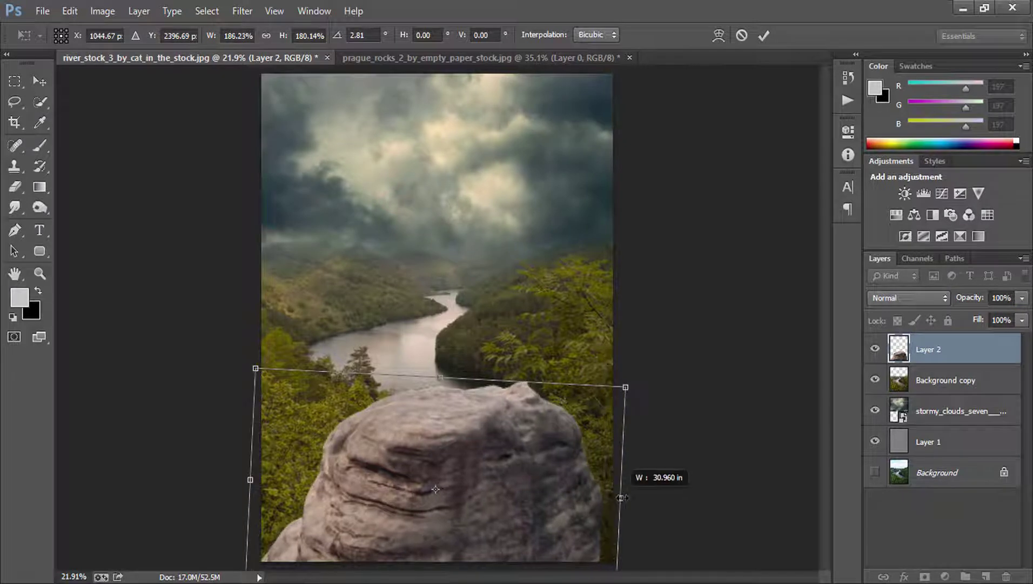
mouse_move(511, 466)
mouse_down()
mouse_move(490, 417)
mouse_move(490, 438)
mouse_up()
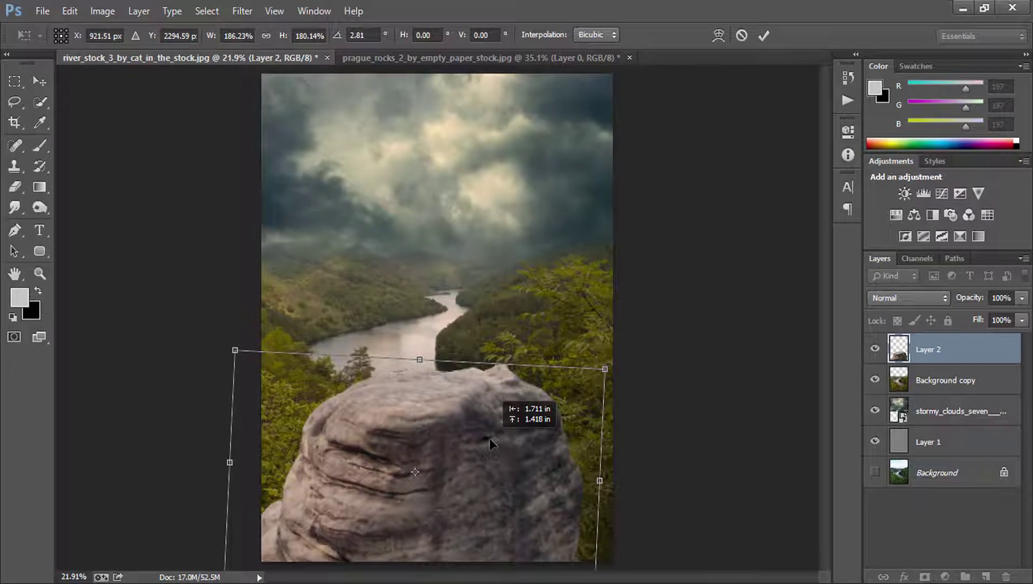
key(Return)
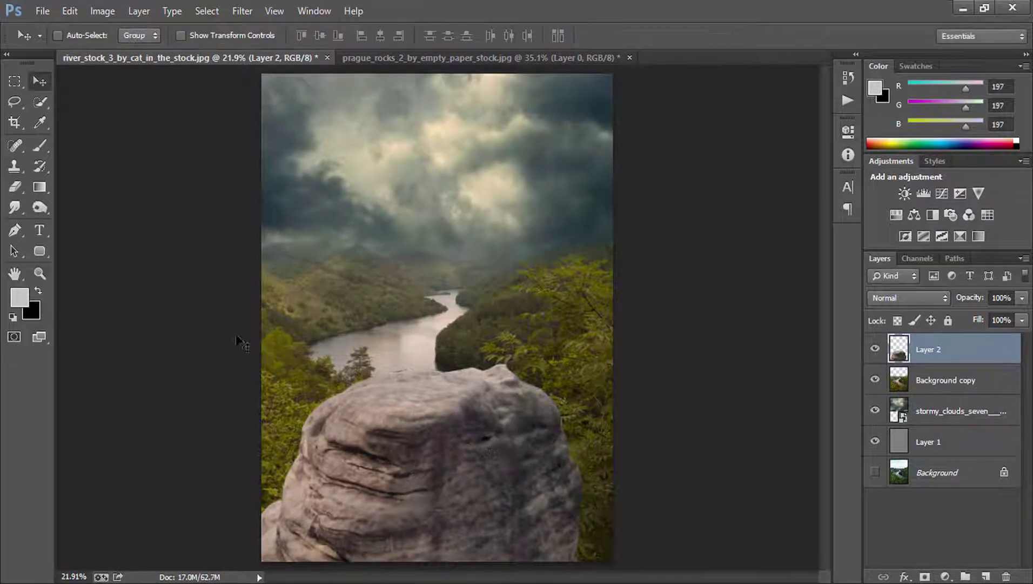
- Copy a rectangular selection of the boulder's left side onto a new Layer 3
click(14, 81)
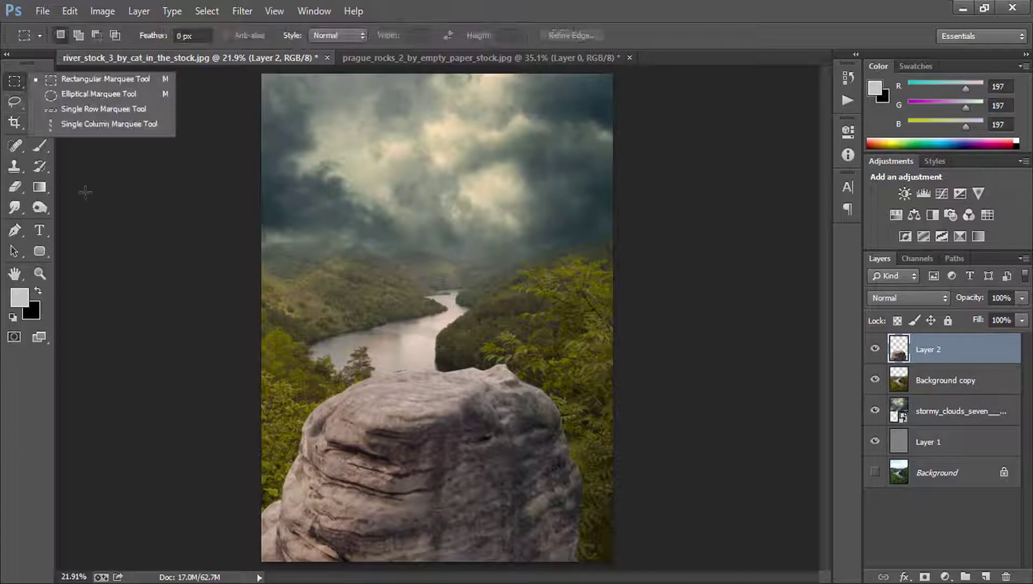
mouse_move(268, 378)
mouse_down()
mouse_move(396, 572)
mouse_move(404, 555)
mouse_move(424, 565)
mouse_up()
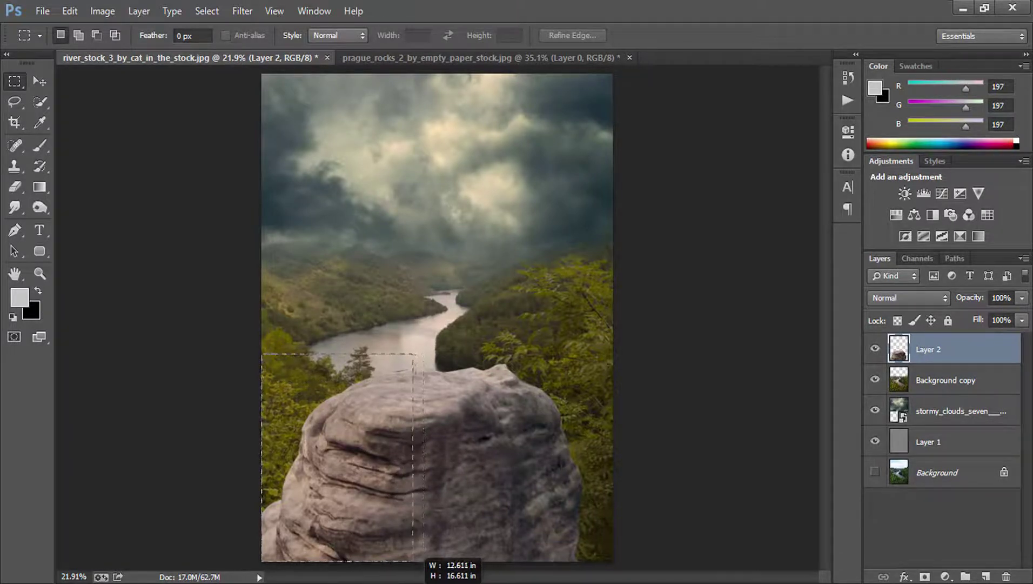
drag(424, 561, 413, 561)
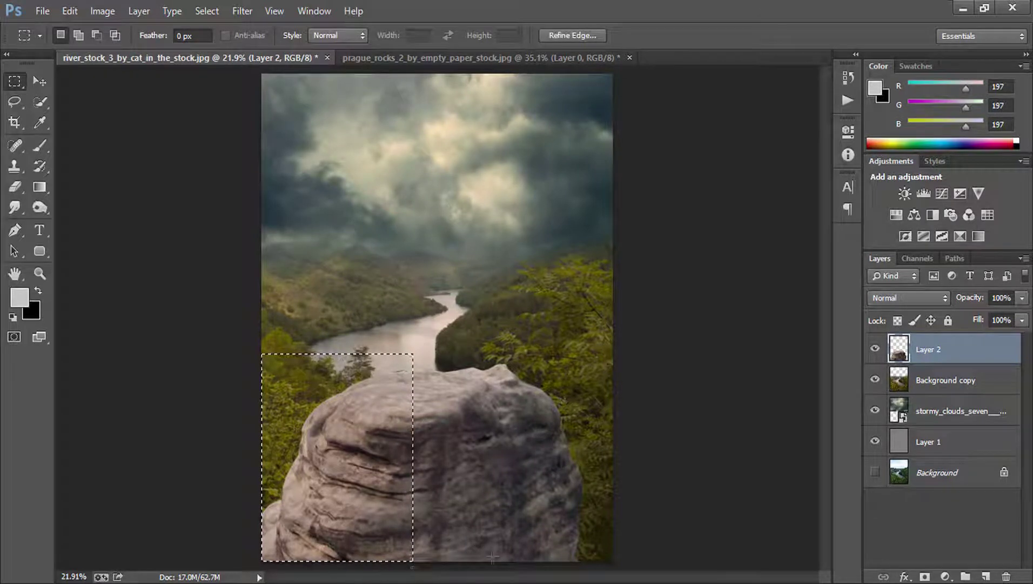
key(ctrl+j)
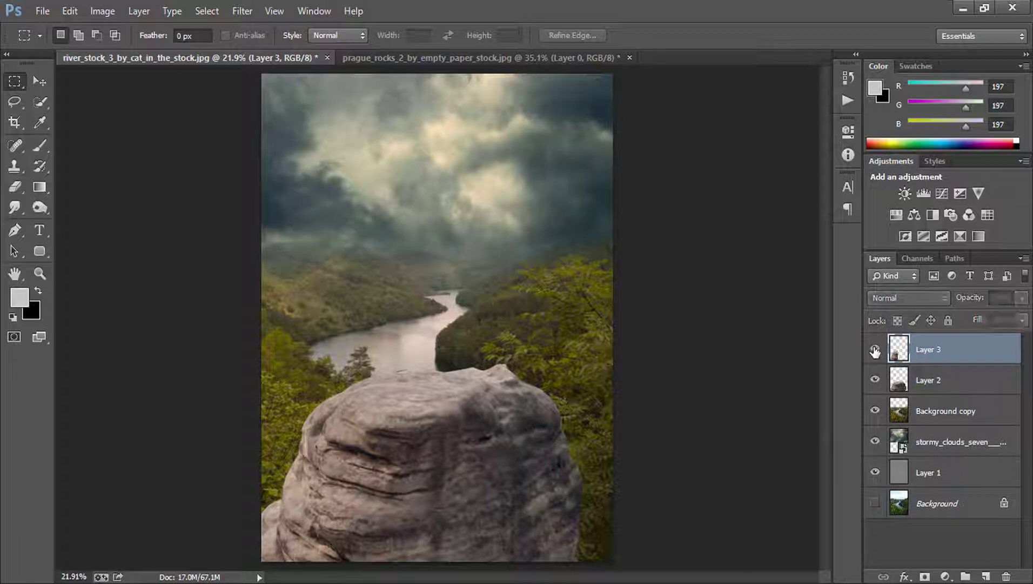
key(ctrl+t)
- Flip the copied rock piece horizontally and place it, slightly enlarged, as the boulder's right half
right_click(345, 460)
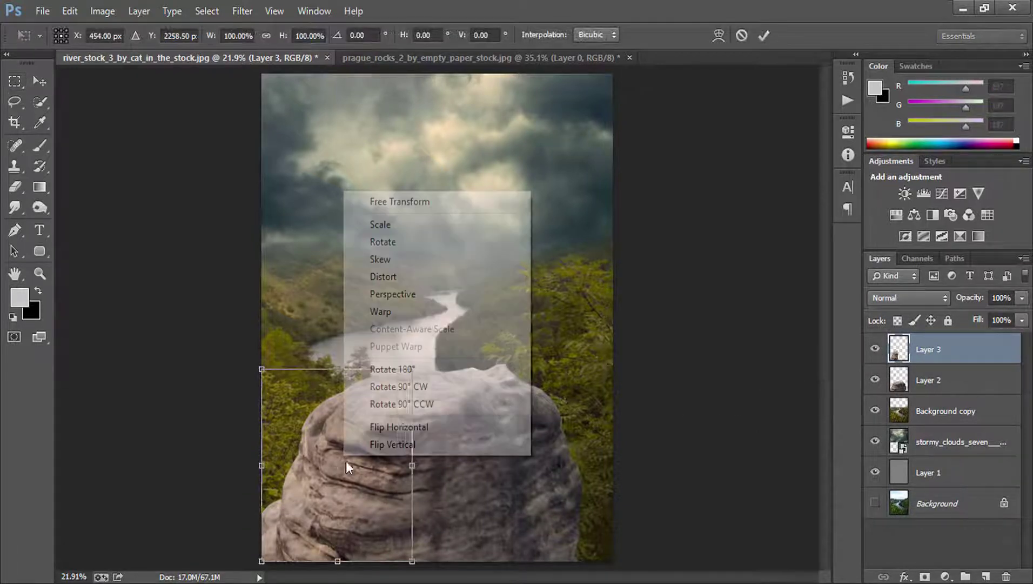
click(404, 430)
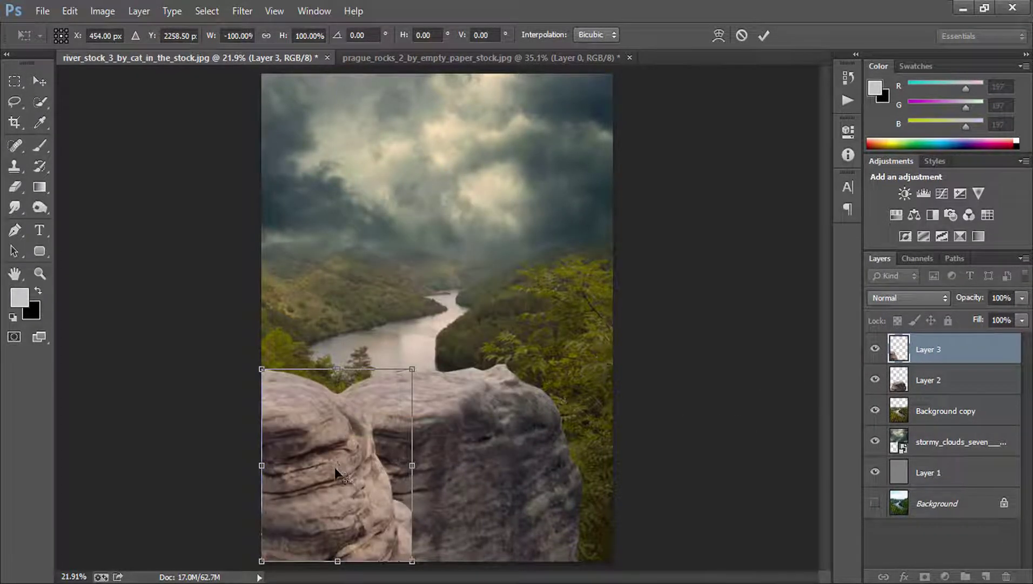
drag(317, 461, 545, 474)
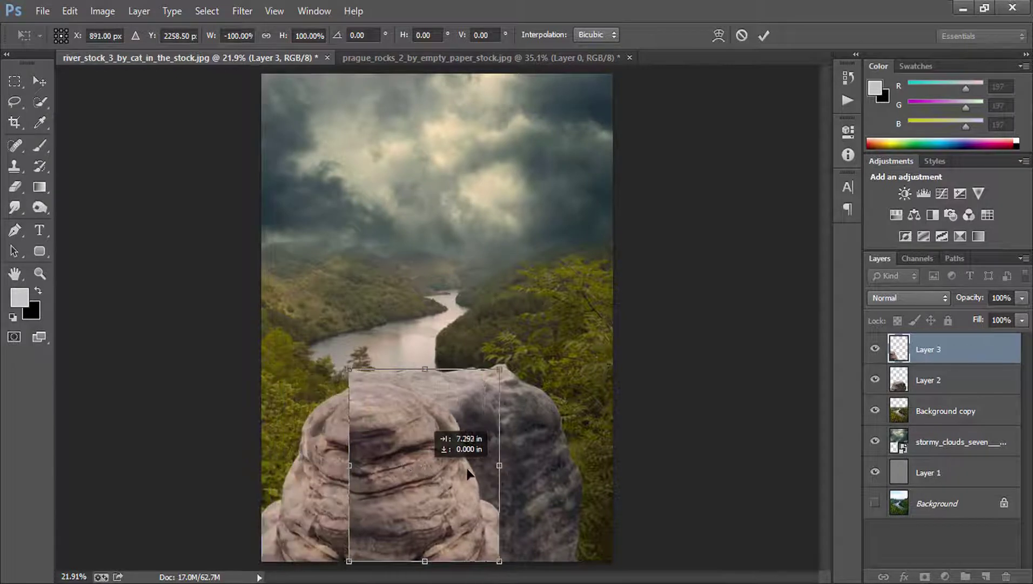
key(shift+Right)
key(shift+Right)
key(shift+Right)
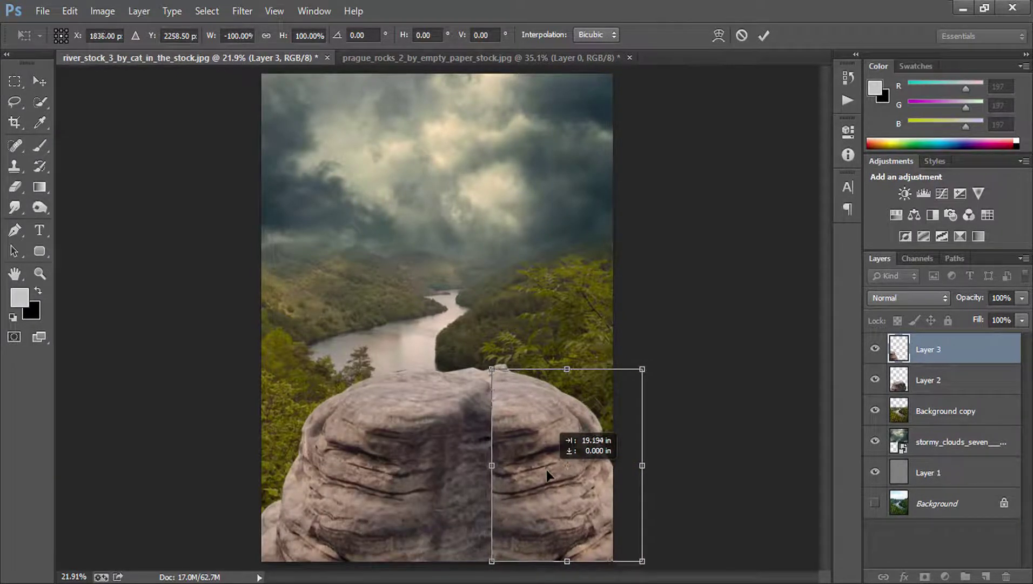
drag(545, 469, 538, 470)
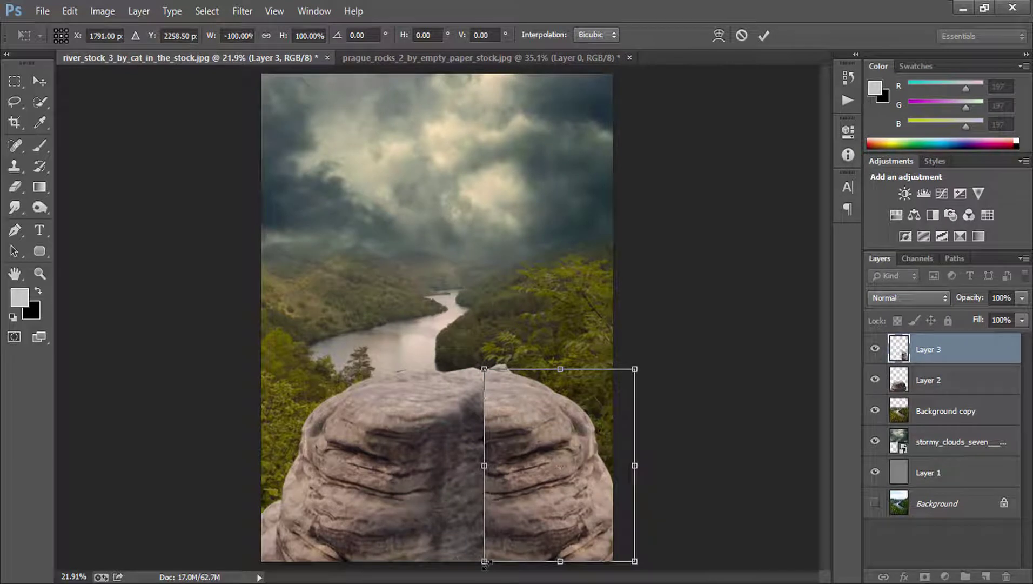
drag(485, 564, 480, 566)
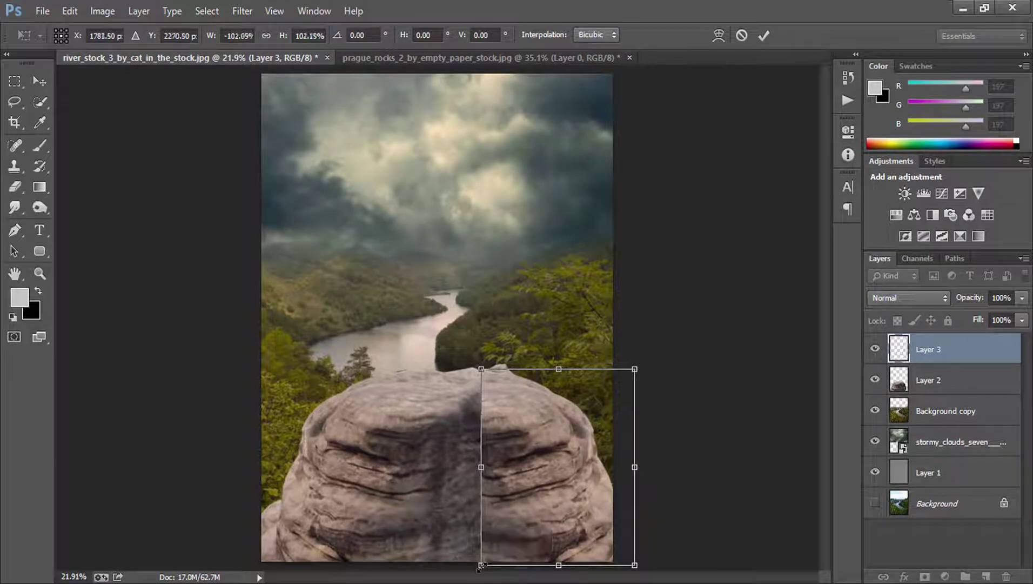
key(Return)
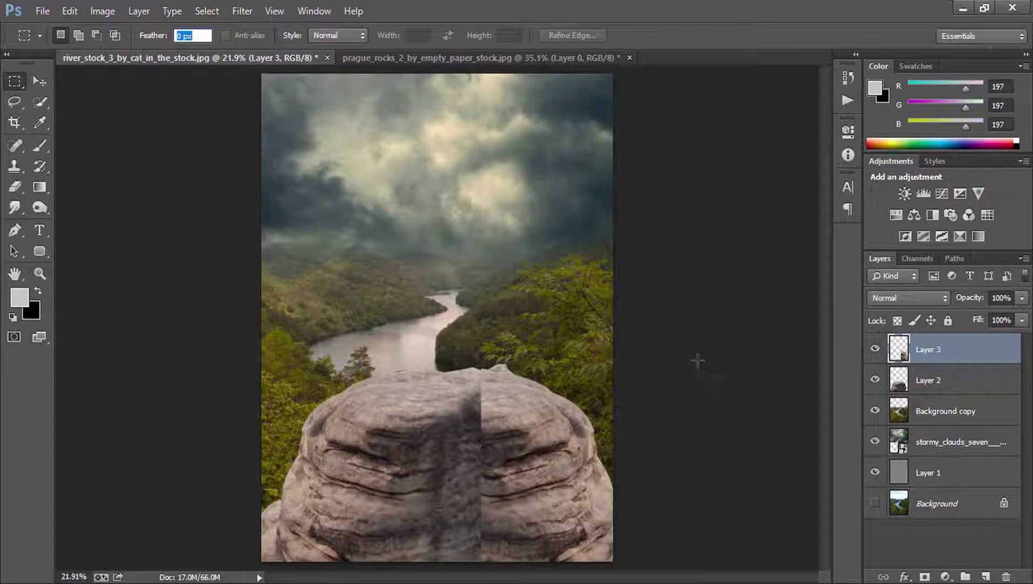
- Darken the mirrored rock half to Brightness -44 with Brightness/Contrast
click(198, 13)
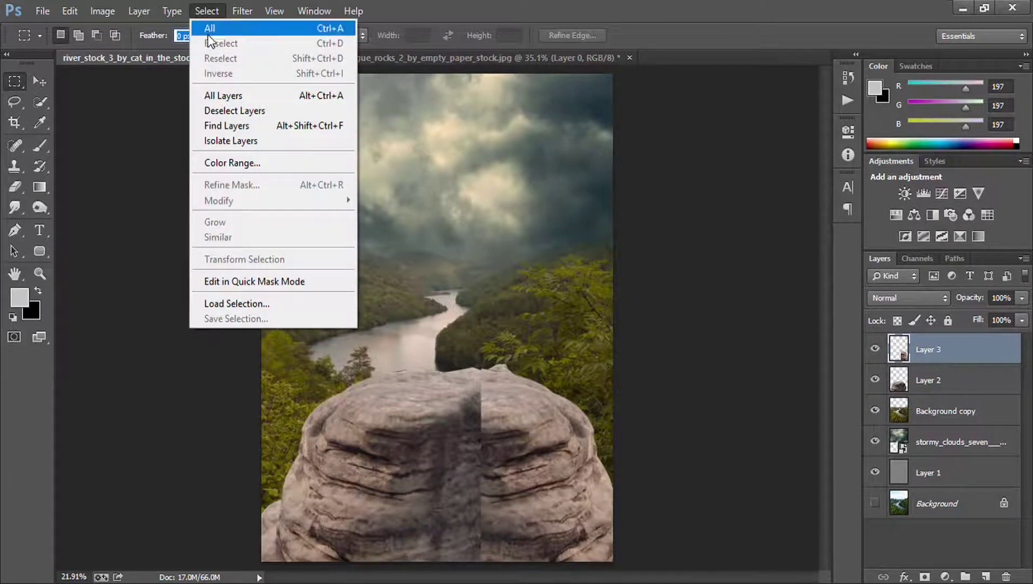
mouse_move(126, 51)
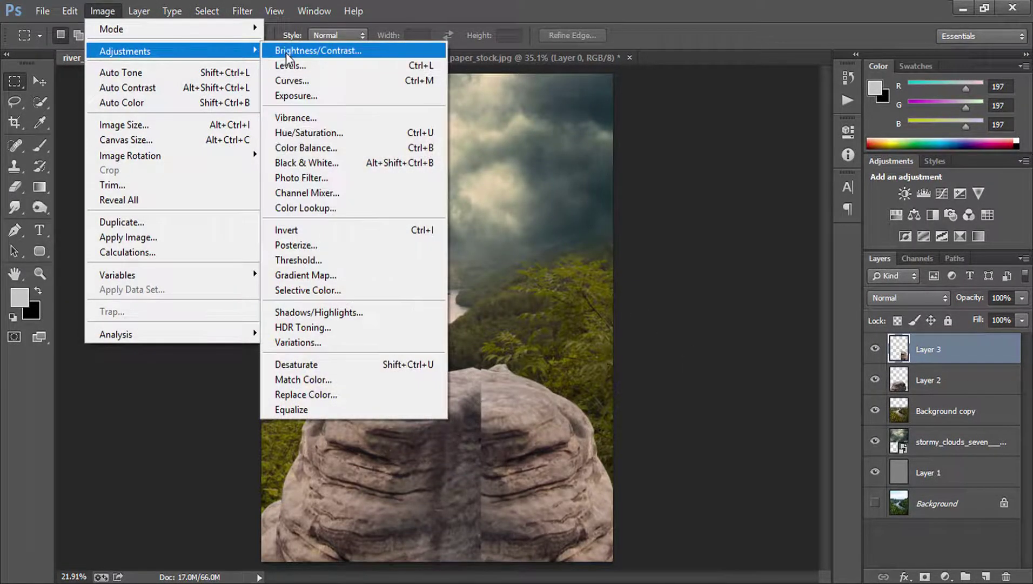
click(291, 52)
drag(717, 226, 691, 225)
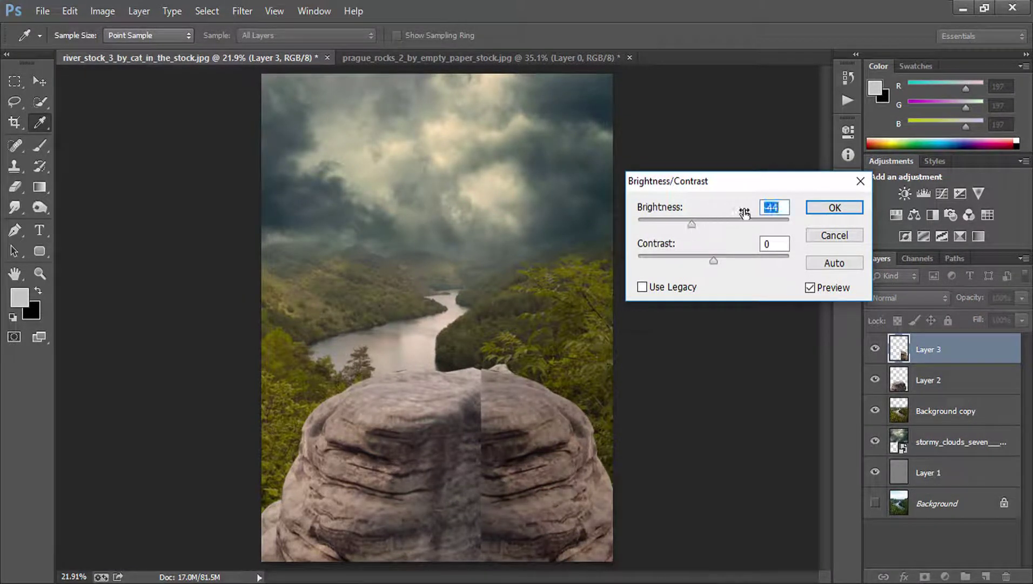
click(835, 208)
click(40, 274)
- Zoom in on the boulder and set the Eraser to 20% opacity and 20% flow
click(496, 468)
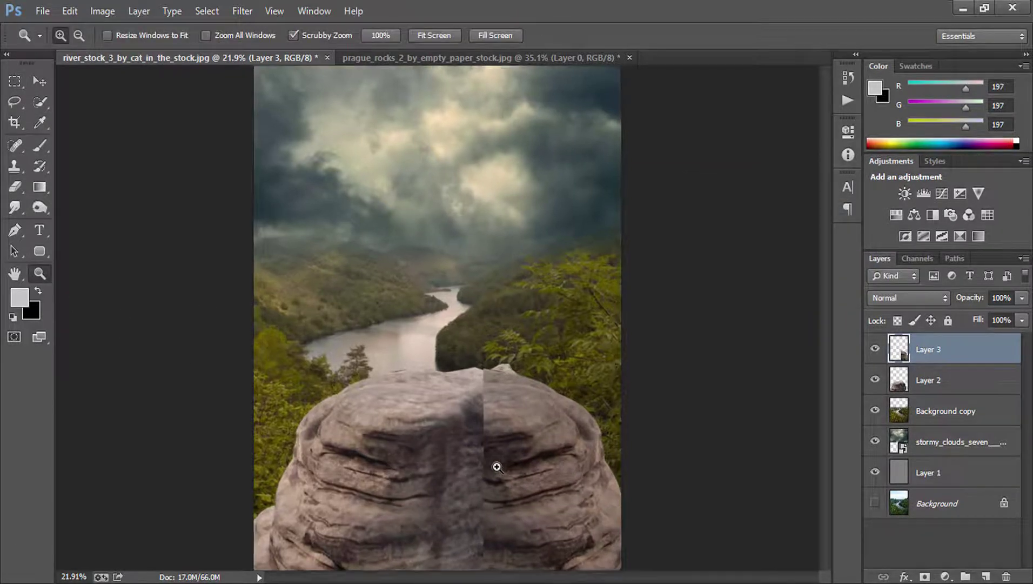
click(497, 468)
drag(498, 469, 456, 405)
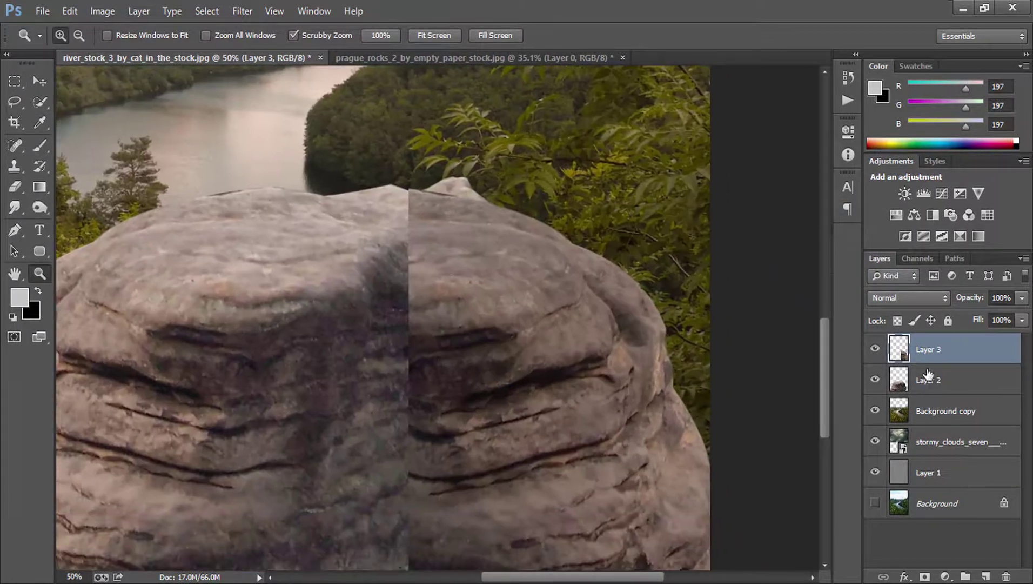
drag(20, 190, 71, 182)
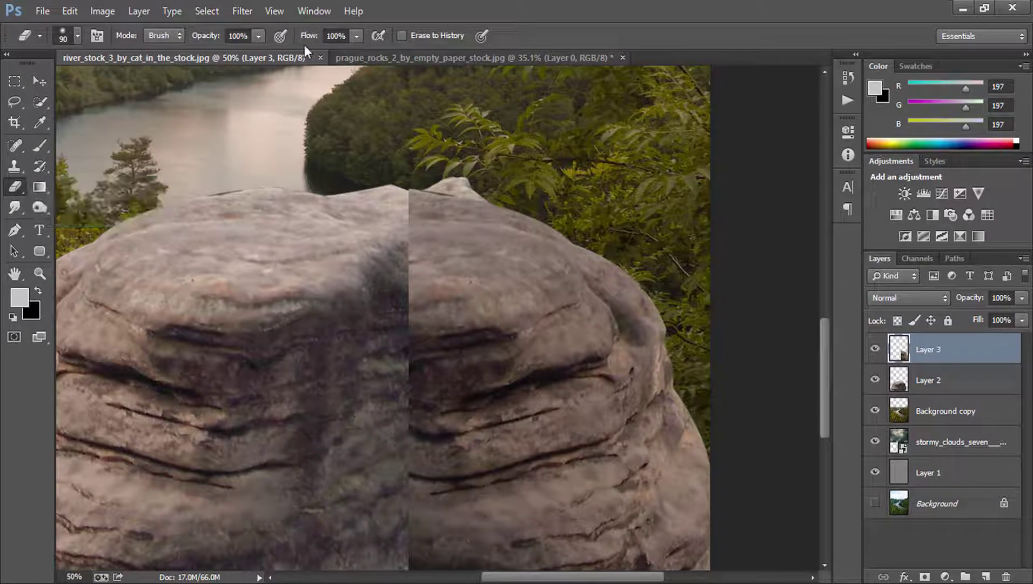
click(238, 36)
text(20)
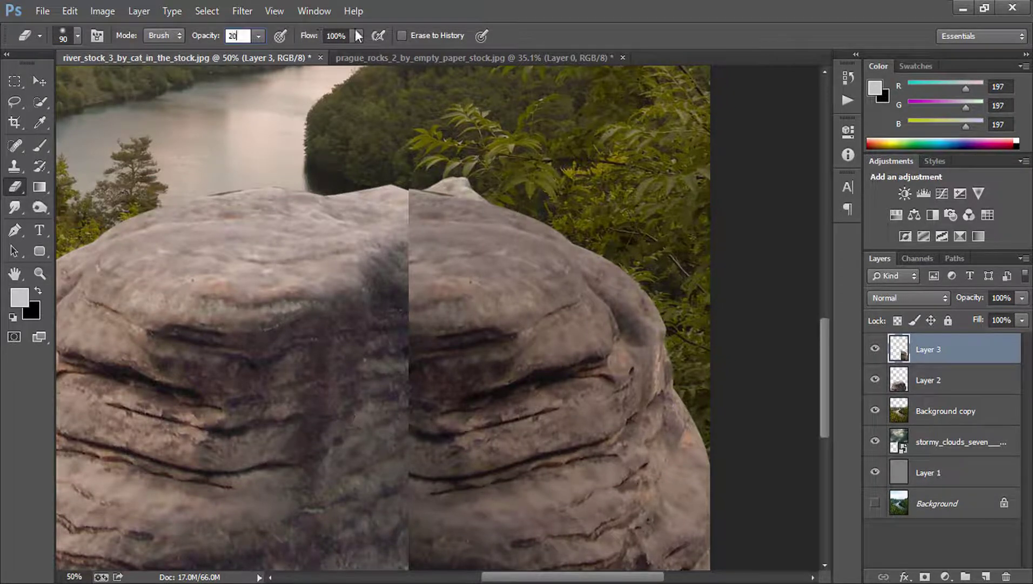
click(332, 35)
text(20)
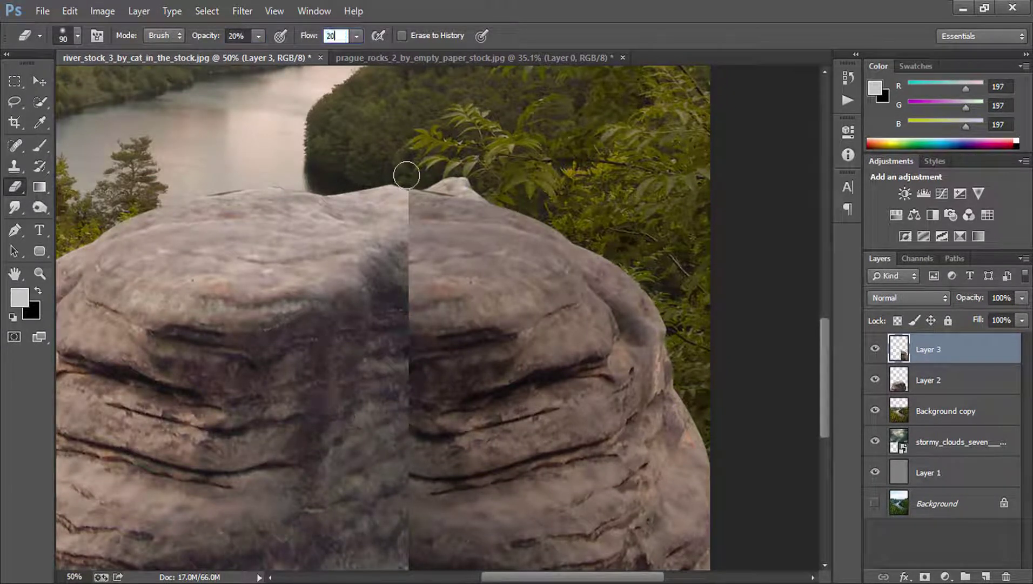
key(Return)
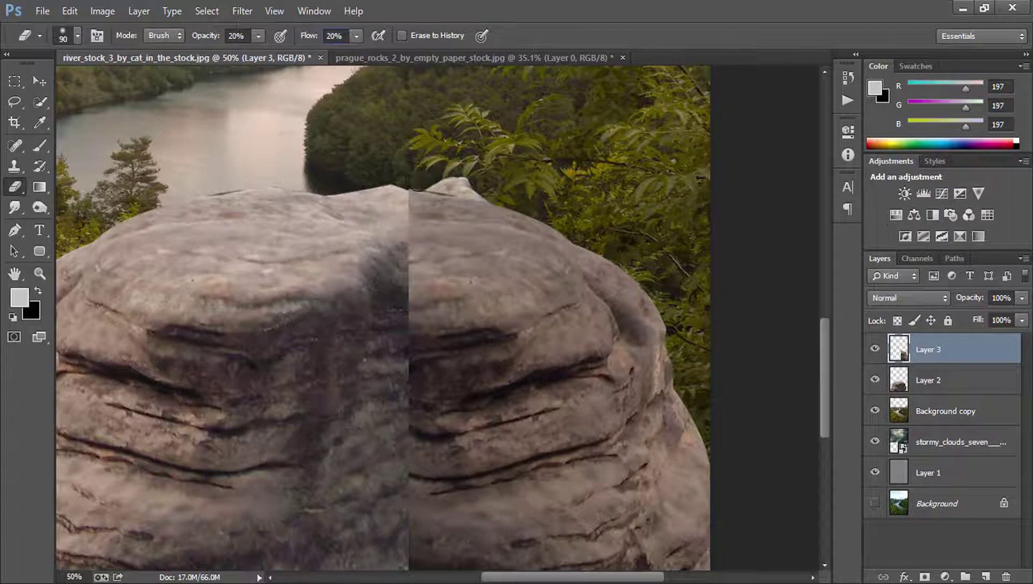
- Erase along the rock's top edge, then soften the dark seam at size 125, 40% opacity
mouse_move(418, 197)
mouse_down()
mouse_move(400, 215)
mouse_move(408, 205)
mouse_move(374, 196)
mouse_move(454, 184)
mouse_move(399, 200)
mouse_move(415, 196)
mouse_move(408, 300)
mouse_up()
key(bracketright)
key(bracketright)
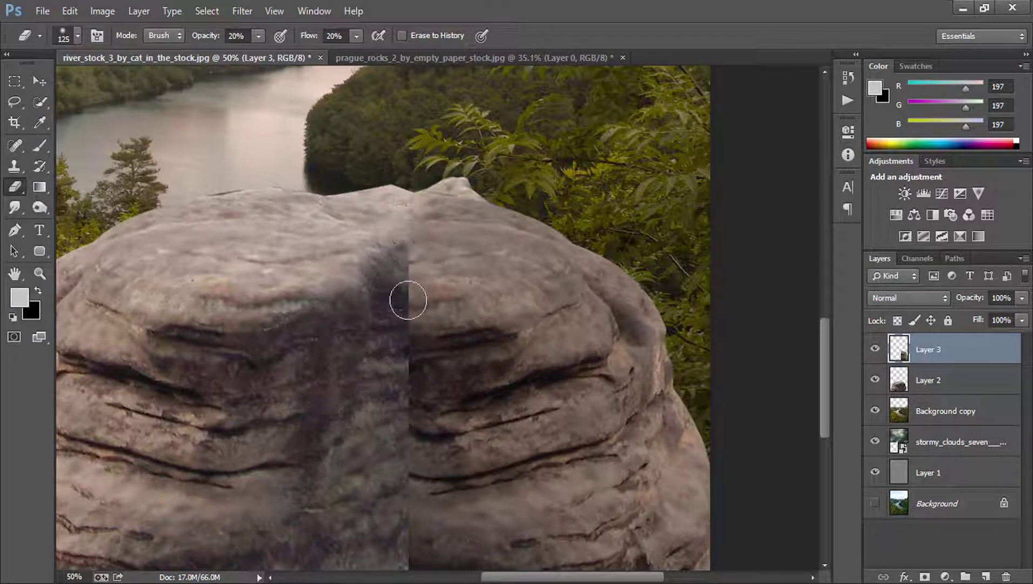
drag(203, 42, 206, 43)
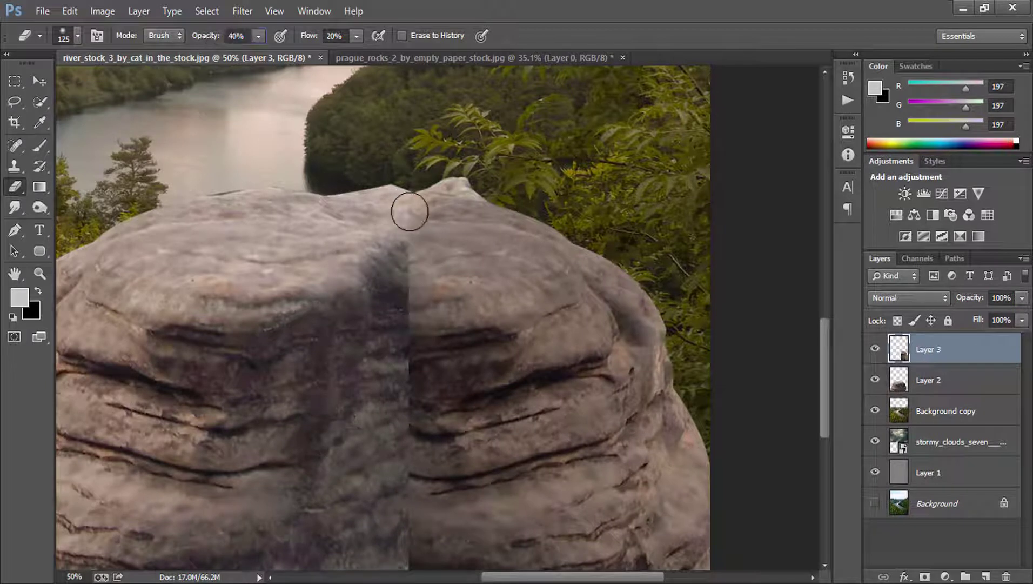
drag(414, 280, 420, 277)
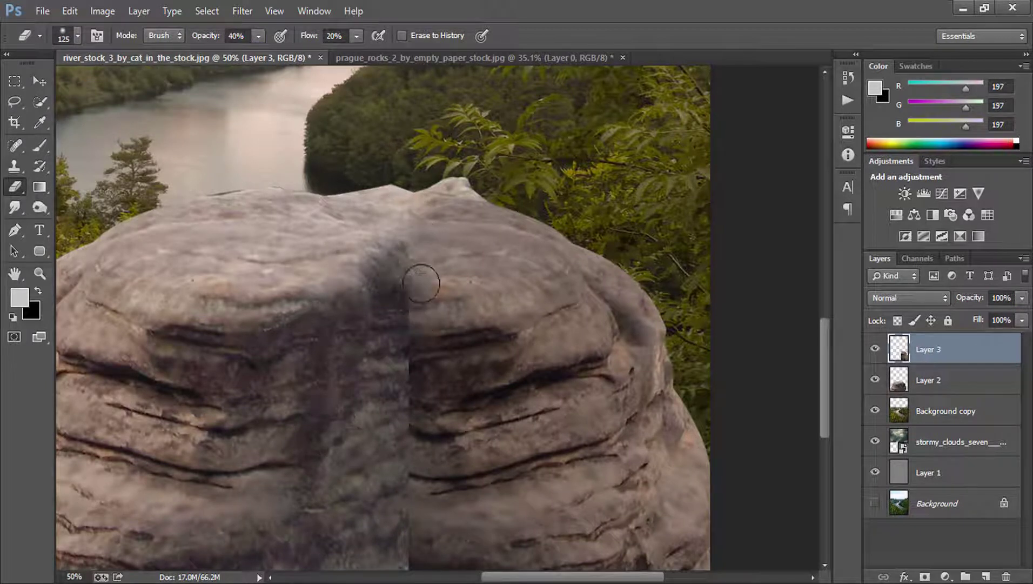
mouse_move(408, 237)
mouse_down()
mouse_move(454, 174)
mouse_move(422, 241)
mouse_move(415, 238)
mouse_move(406, 480)
mouse_up()
- Blend the texture along the central seam and the dark streak near the rock's top
drag(412, 394, 405, 279)
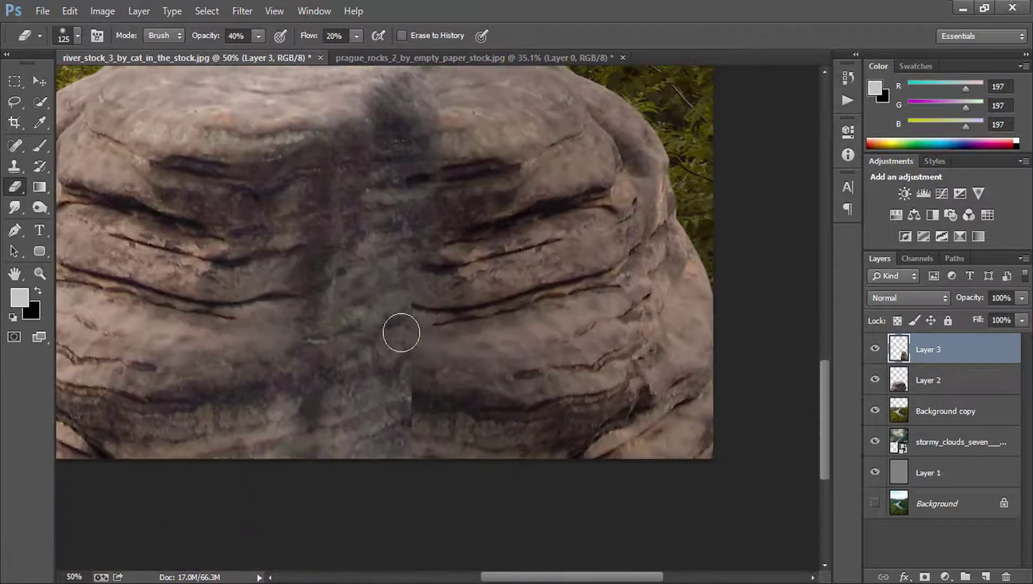
mouse_move(427, 336)
mouse_down()
mouse_move(420, 311)
mouse_move(422, 383)
mouse_move(413, 337)
mouse_move(411, 362)
mouse_move(419, 270)
mouse_move(412, 452)
mouse_move(436, 362)
mouse_move(410, 365)
mouse_move(443, 378)
mouse_up()
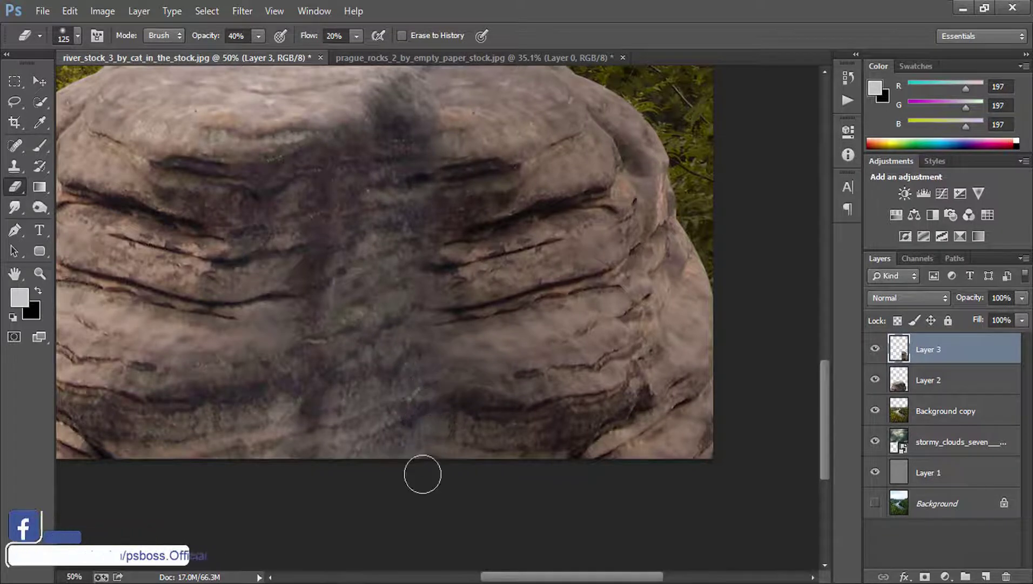
drag(342, 354, 337, 485)
drag(392, 275, 403, 297)
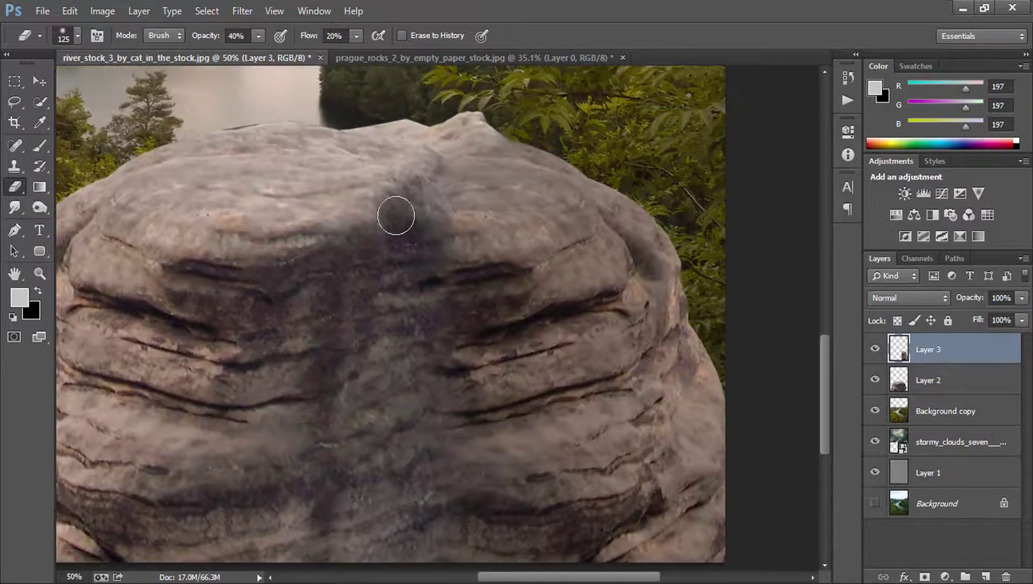
drag(396, 216, 382, 233)
scroll(382, 232, down, 3)
scroll(382, 233, down, 2)
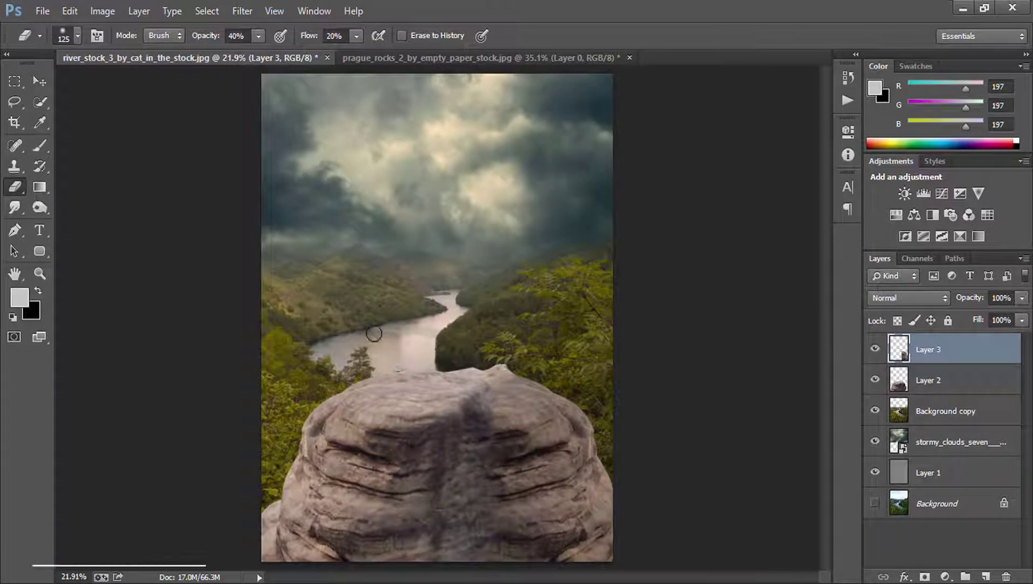
- Merge Layer 2 and Layer 3 into a single rock layer
click(40, 82)
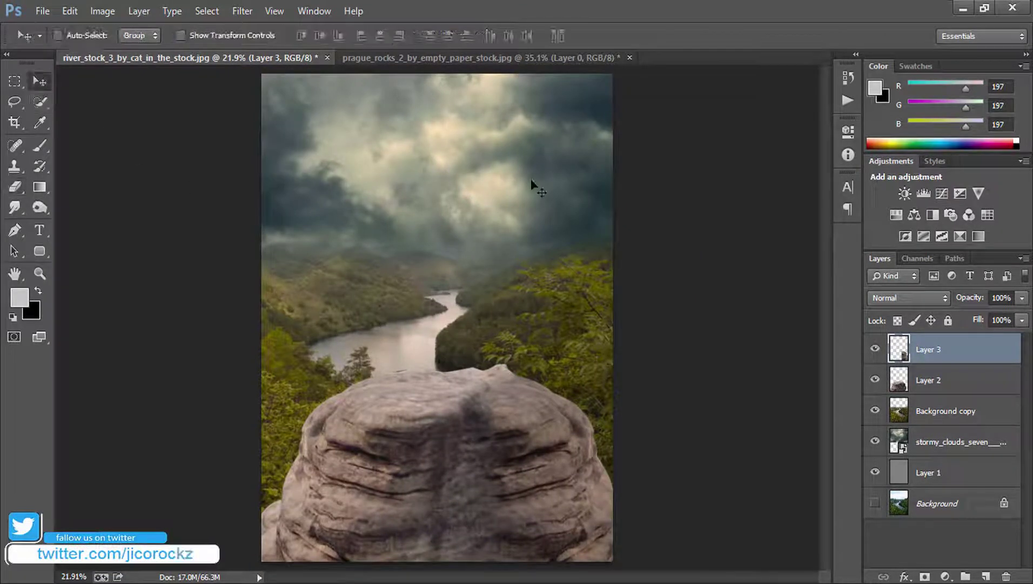
shift+click(940, 381)
right_click(940, 381)
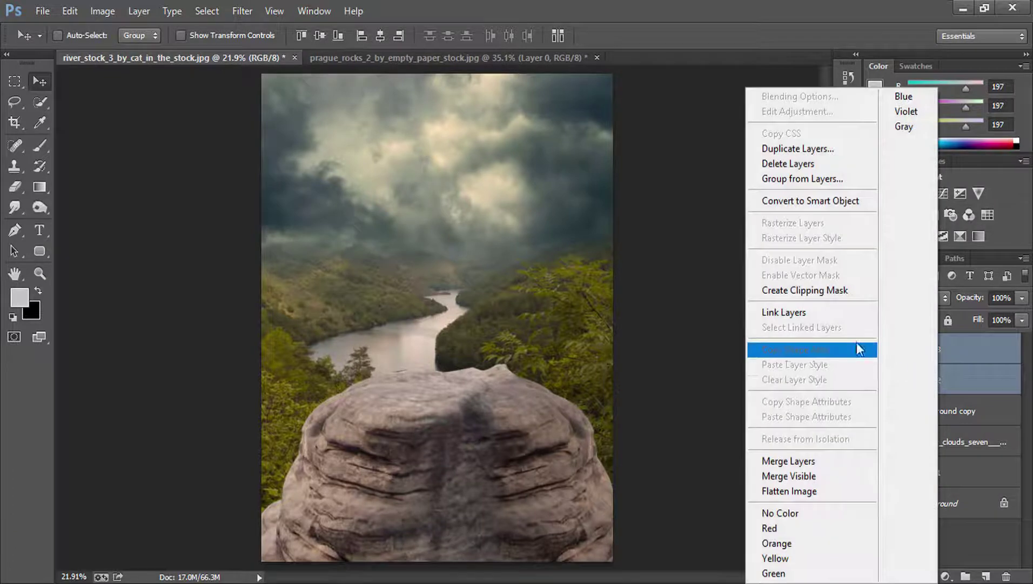
click(789, 460)
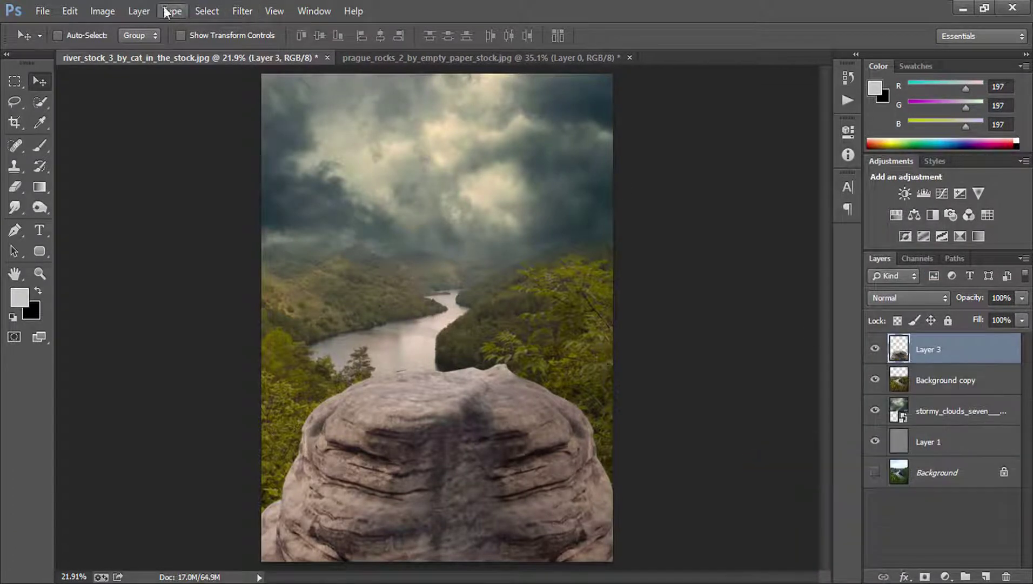
- In the Camera Raw Filter, set the Tone Curve to Highlights +10, Darks -40, Shadows -20
click(246, 11)
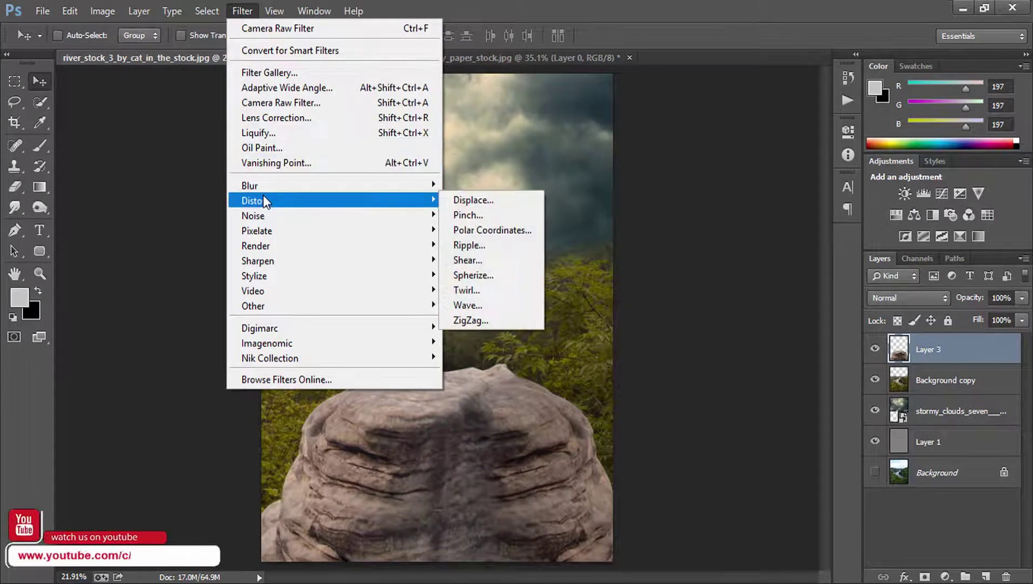
click(281, 103)
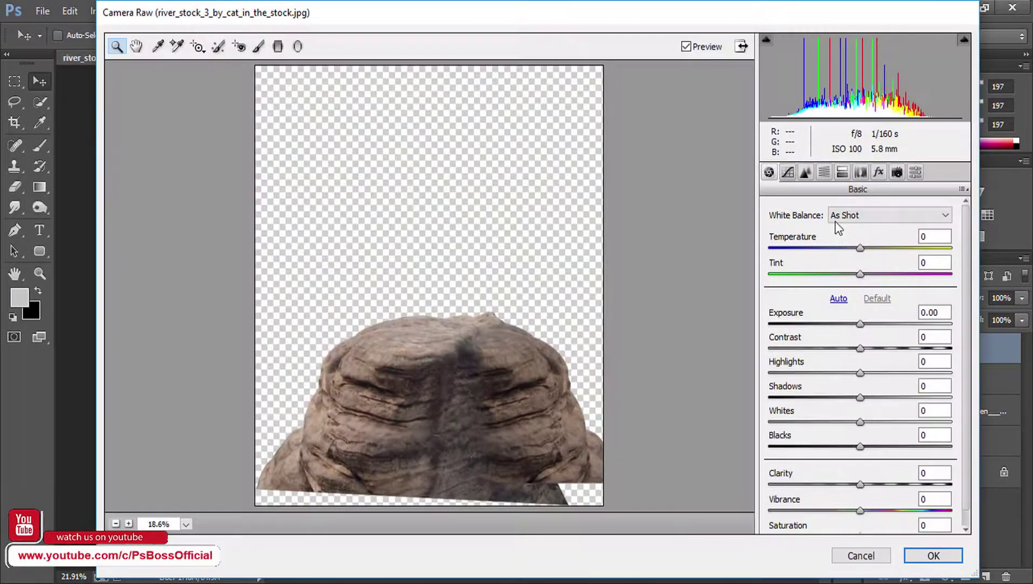
click(788, 173)
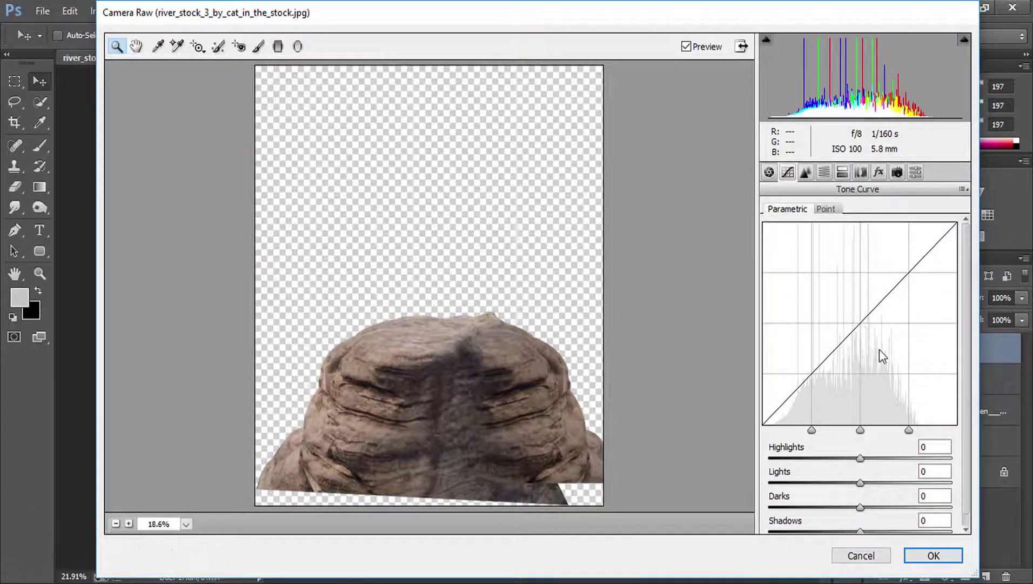
drag(860, 459, 869, 458)
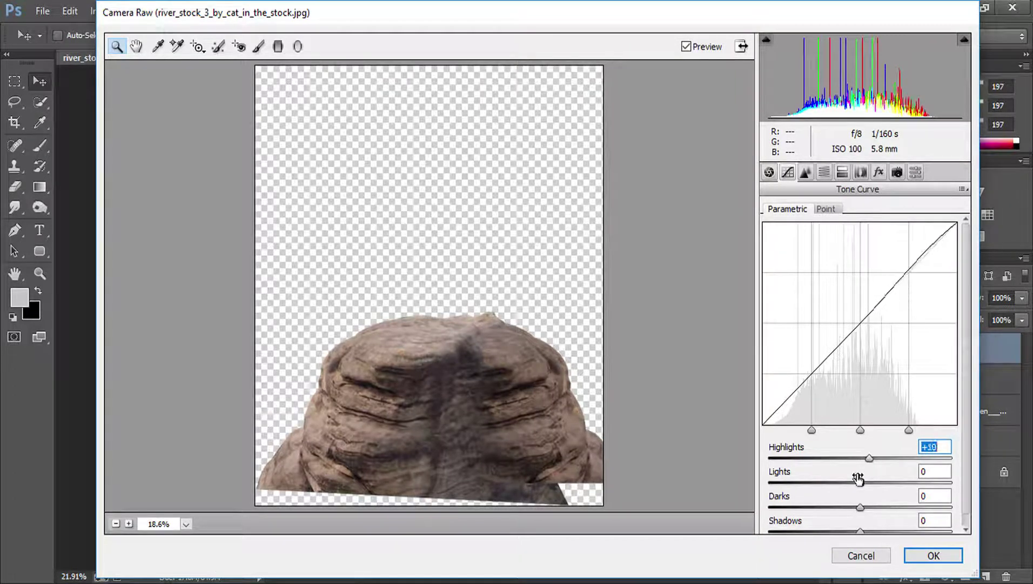
mouse_move(860, 507)
mouse_down()
mouse_move(826, 507)
mouse_move(825, 523)
mouse_move(845, 521)
mouse_up()
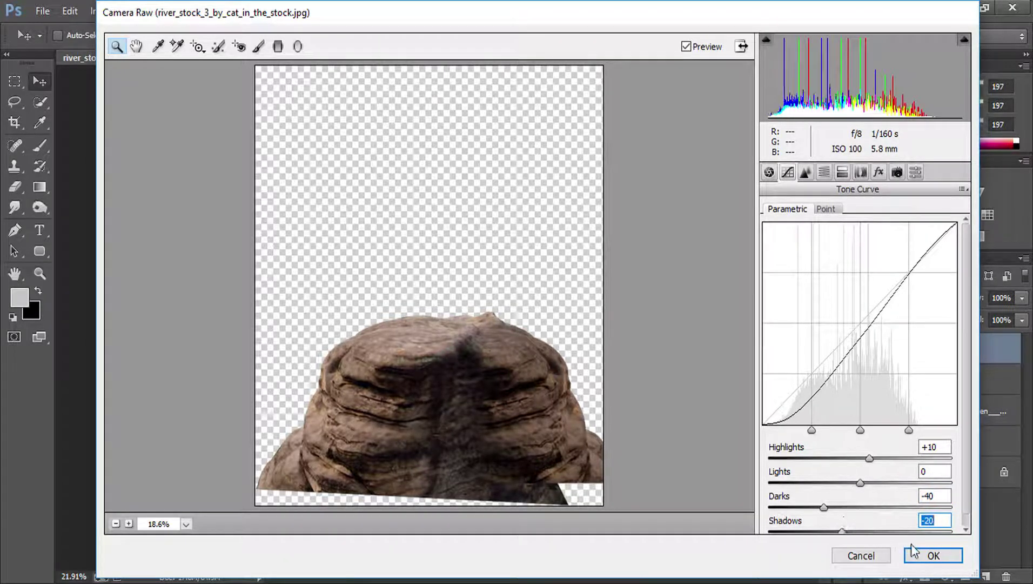
click(936, 561)
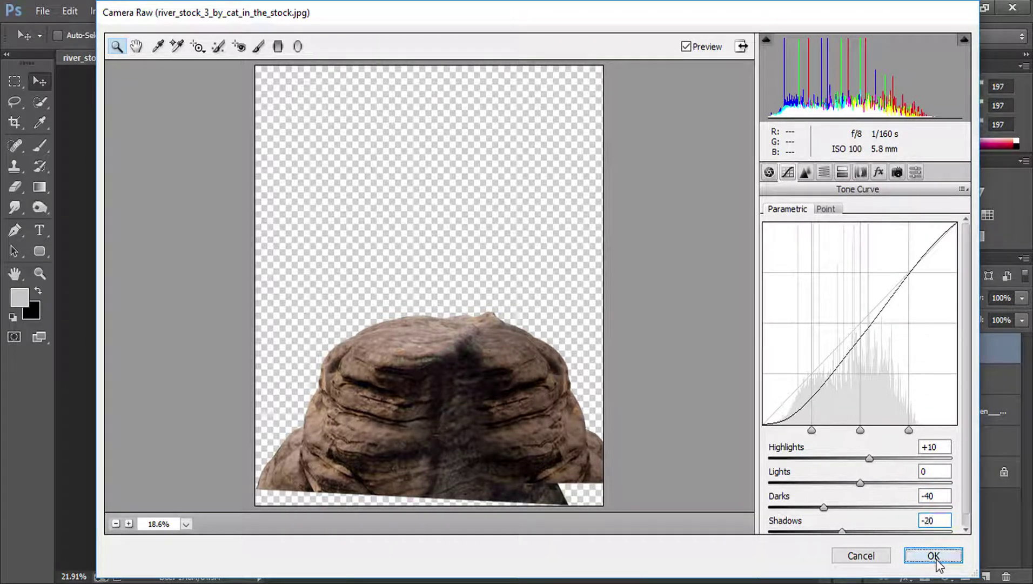
- Warm the rock to Temperature +7, lower Exposure to -0.35, and apply Camera Raw
click(769, 172)
drag(859, 249, 865, 248)
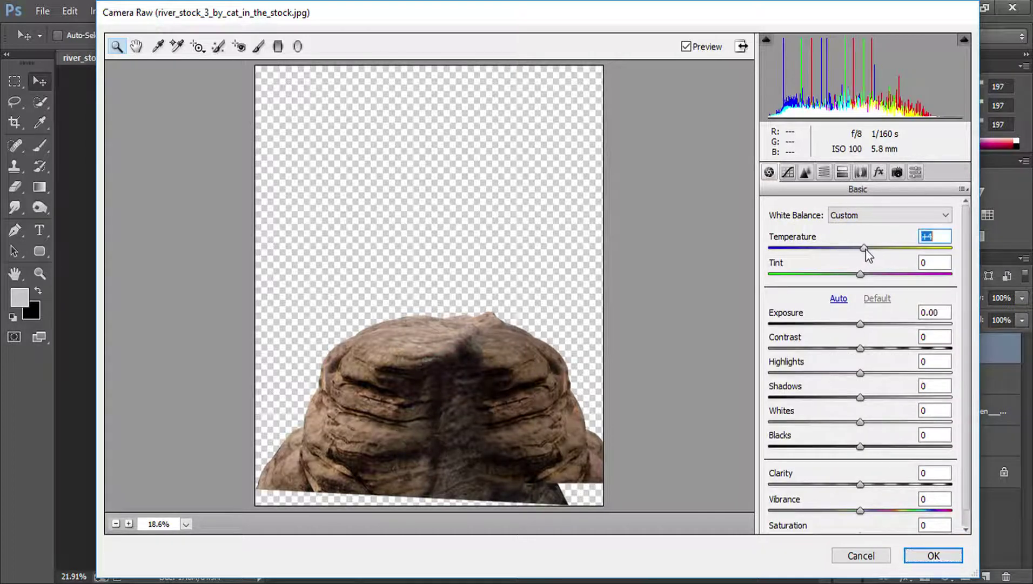
drag(861, 326, 854, 324)
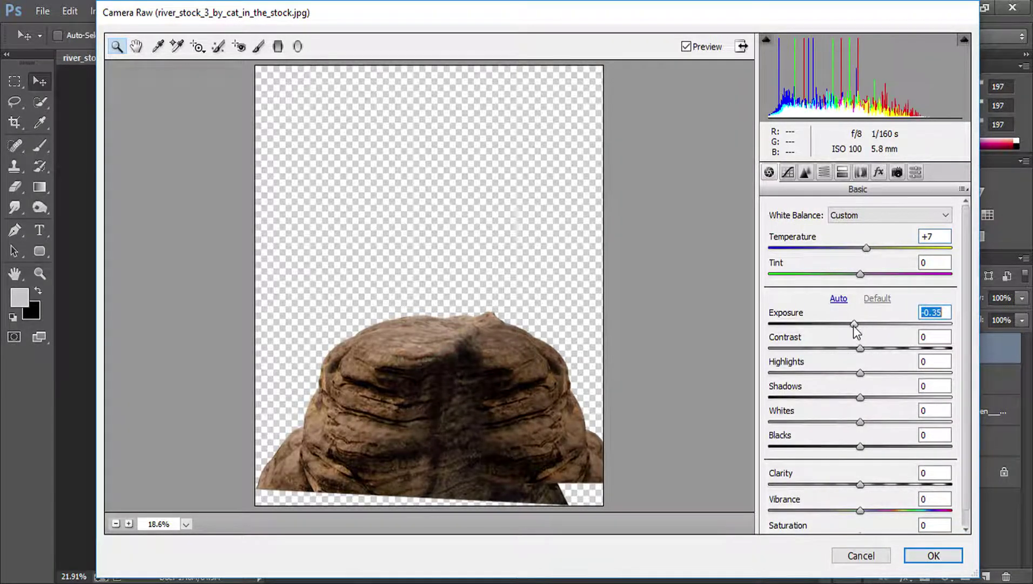
click(930, 555)
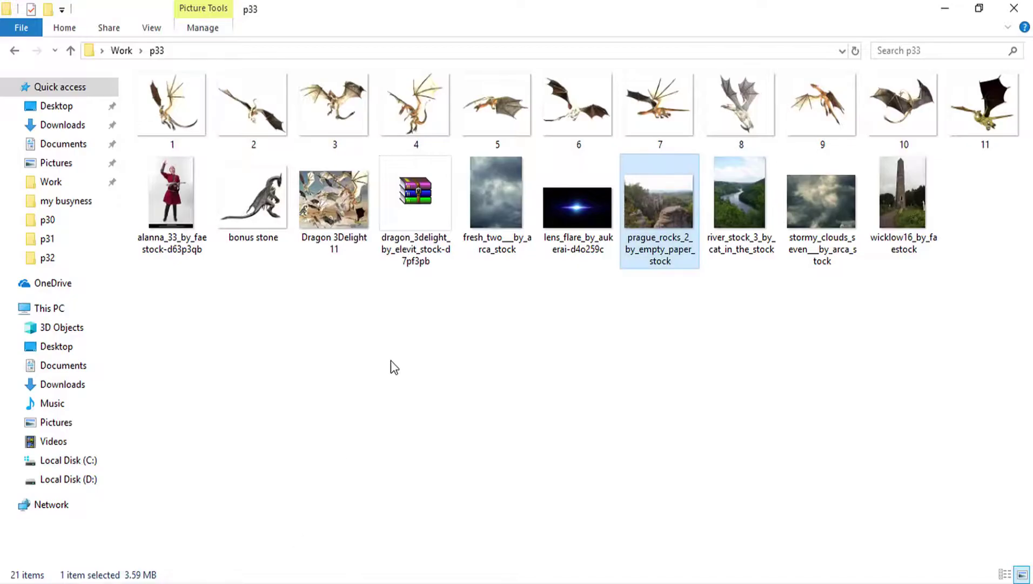
- Drag alanna_33_by_faestock-d63p3qb.jpg from the stock folder into Photoshop
click(390, 365)
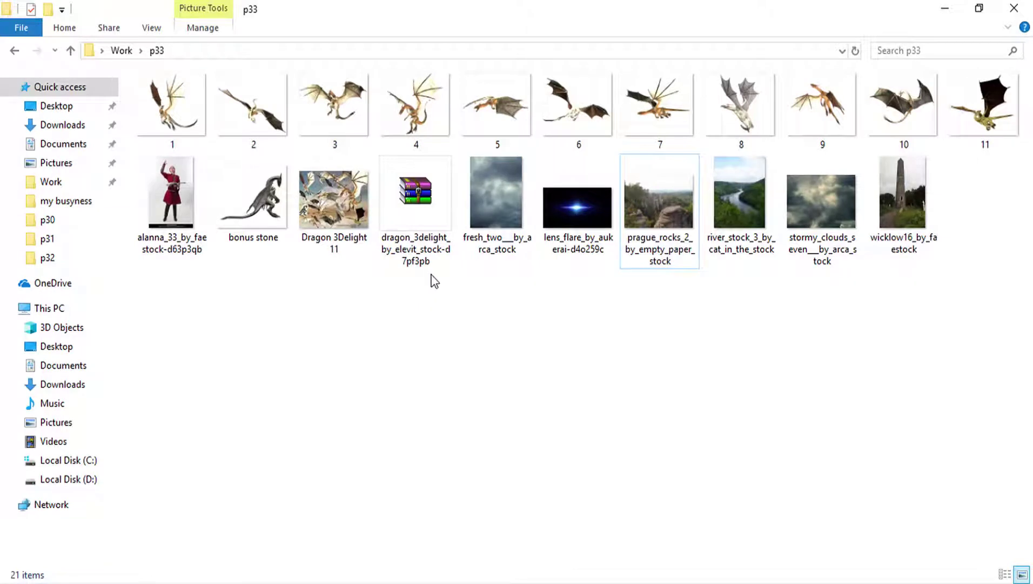
mouse_move(172, 205)
mouse_down()
mouse_move(358, 578)
mouse_move(684, 52)
mouse_up()
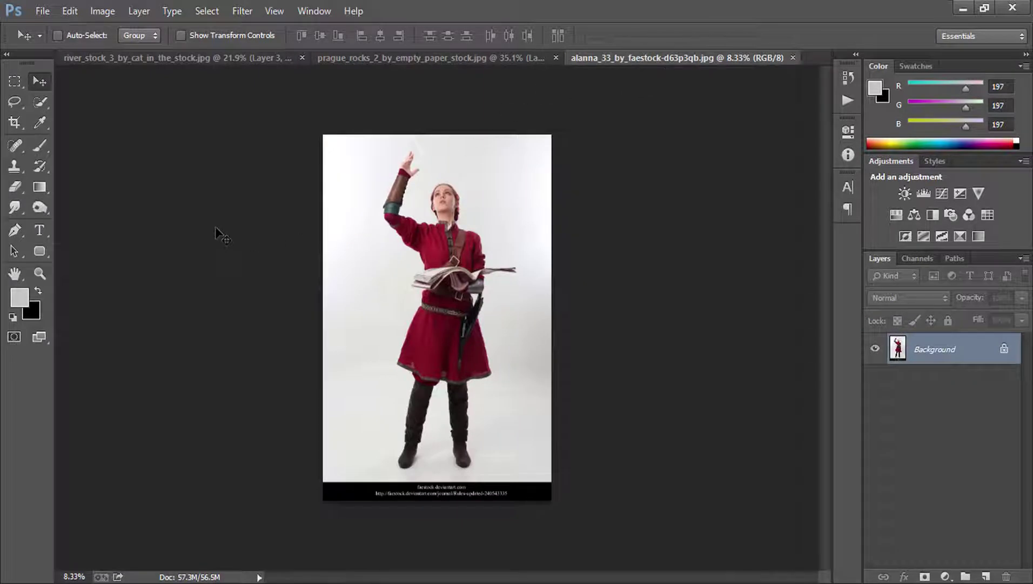
- Zoom in and, with a smaller Quick Selection brush, select the raised hand and leather bracer
click(45, 270)
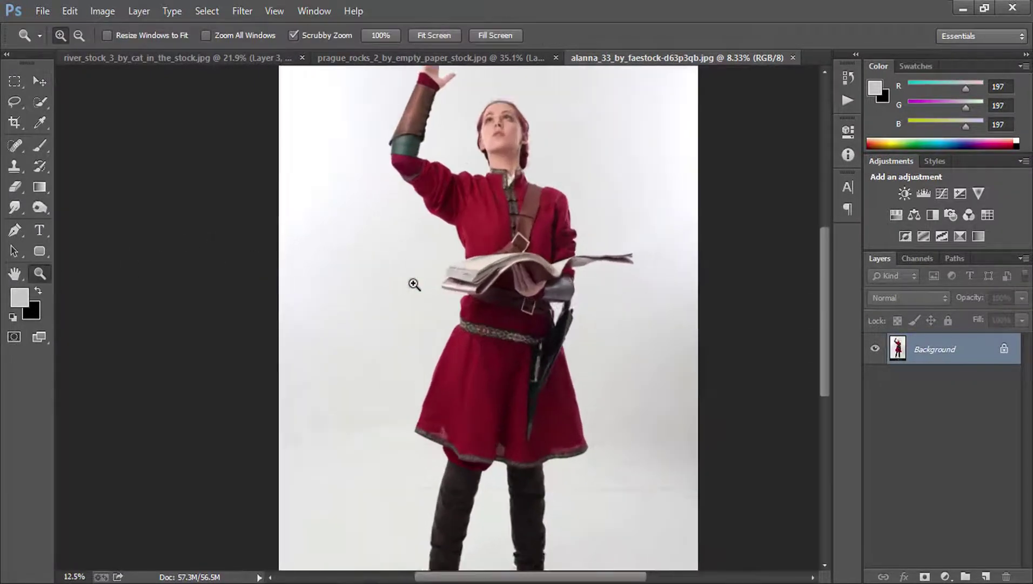
drag(365, 287, 467, 247)
drag(372, 281, 372, 455)
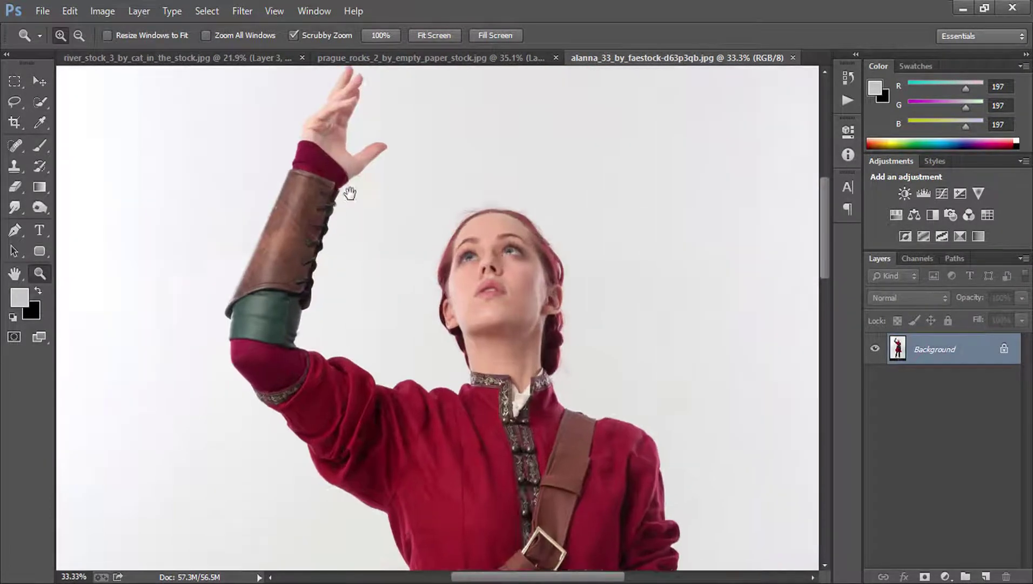
click(346, 191)
drag(355, 237, 355, 370)
drag(37, 103, 95, 92)
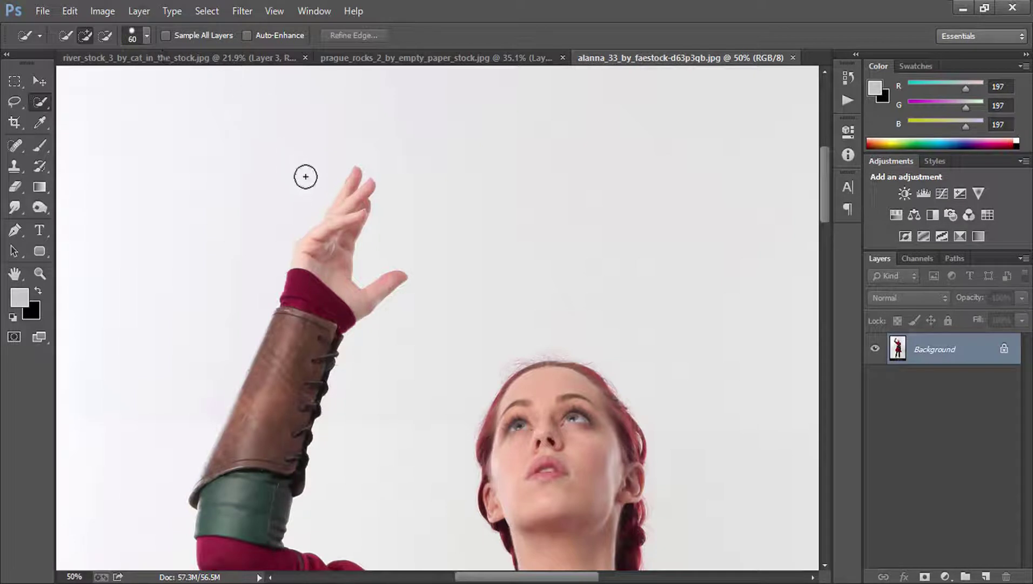
key(bracketleft)
key(bracketleft)
drag(292, 277, 267, 350)
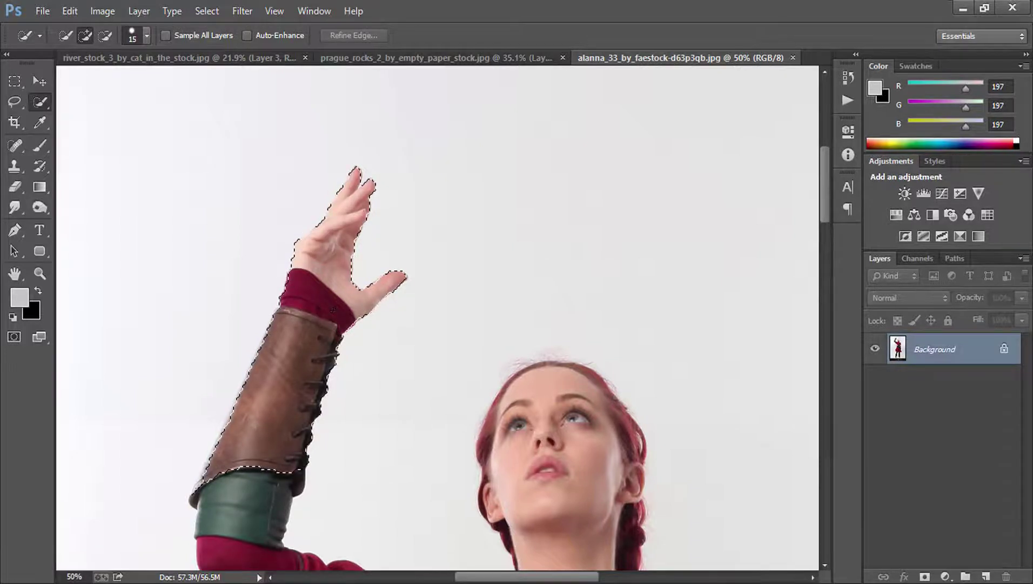
- Add the green cuff, red sleeve, shoulder, head and hair to the selection
drag(257, 468, 332, 232)
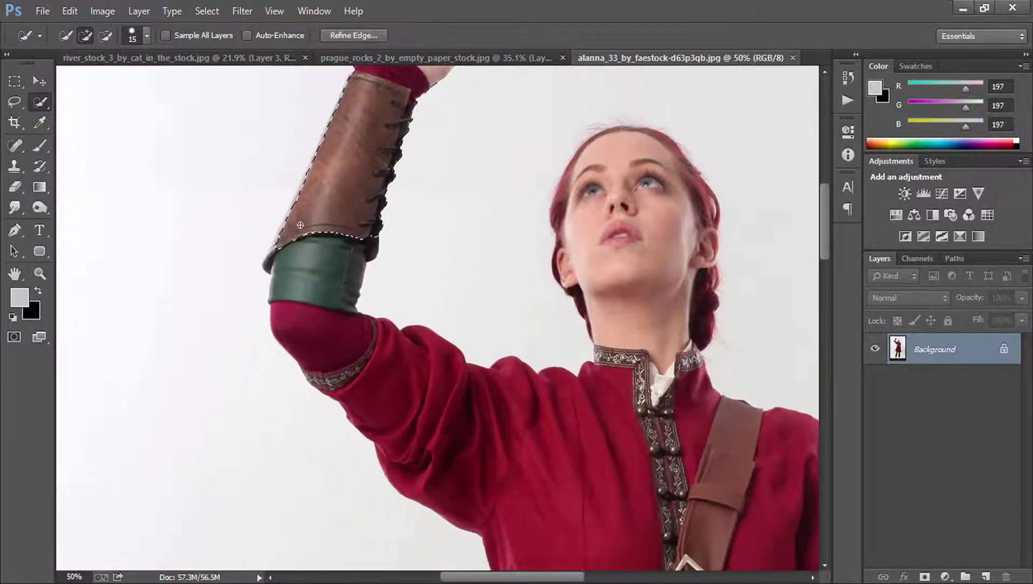
drag(319, 273, 276, 269)
drag(299, 329, 329, 377)
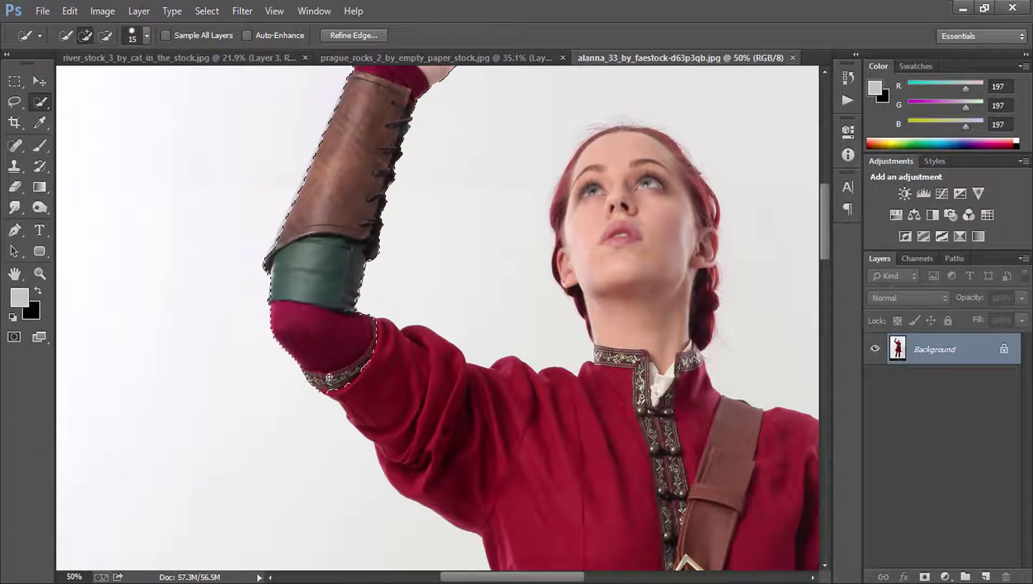
mouse_move(378, 457)
mouse_down()
mouse_move(433, 406)
mouse_move(519, 386)
mouse_move(593, 387)
mouse_up()
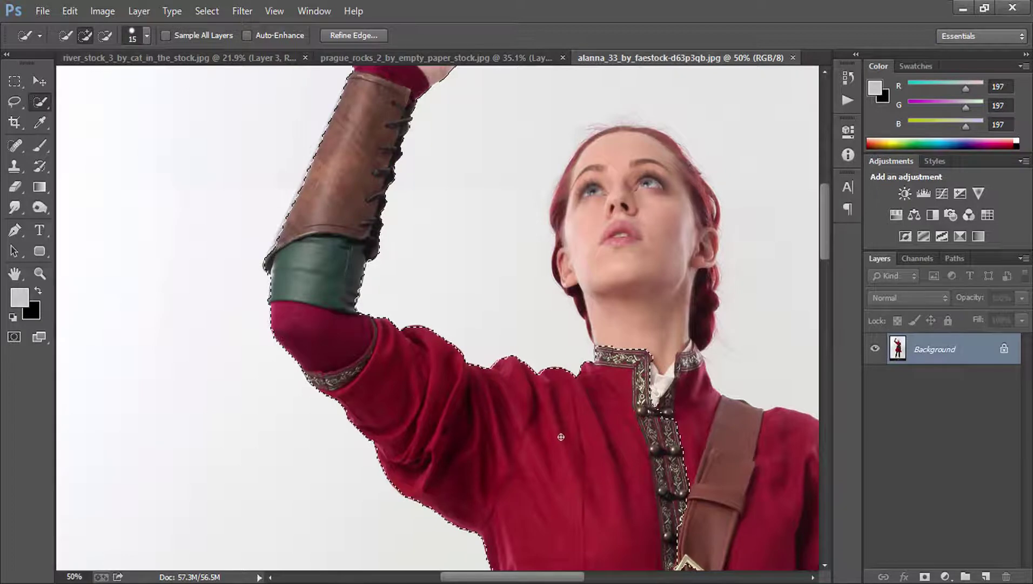
scroll(487, 433, up, 3)
scroll(382, 450, right, 3)
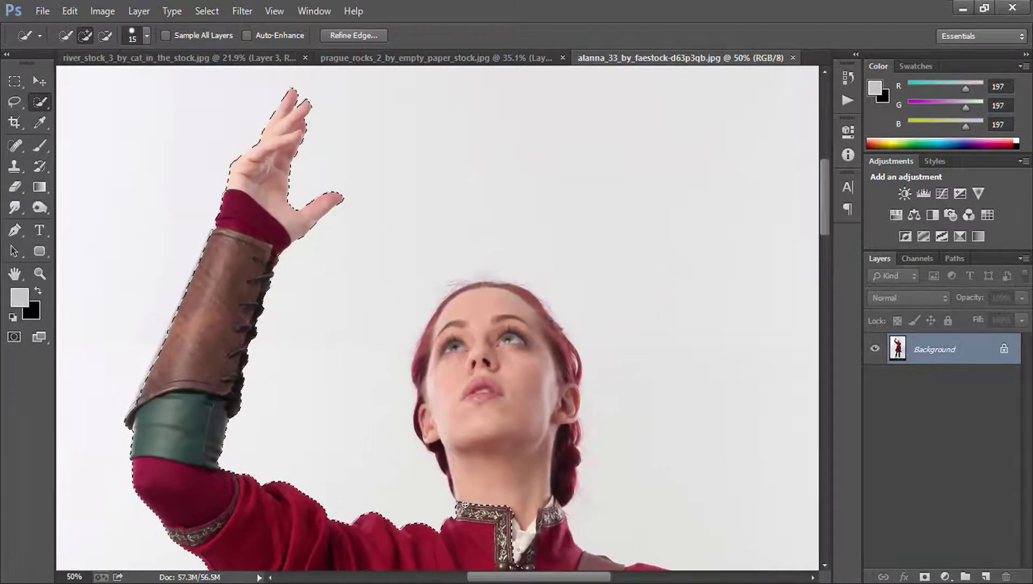
drag(464, 505, 446, 458)
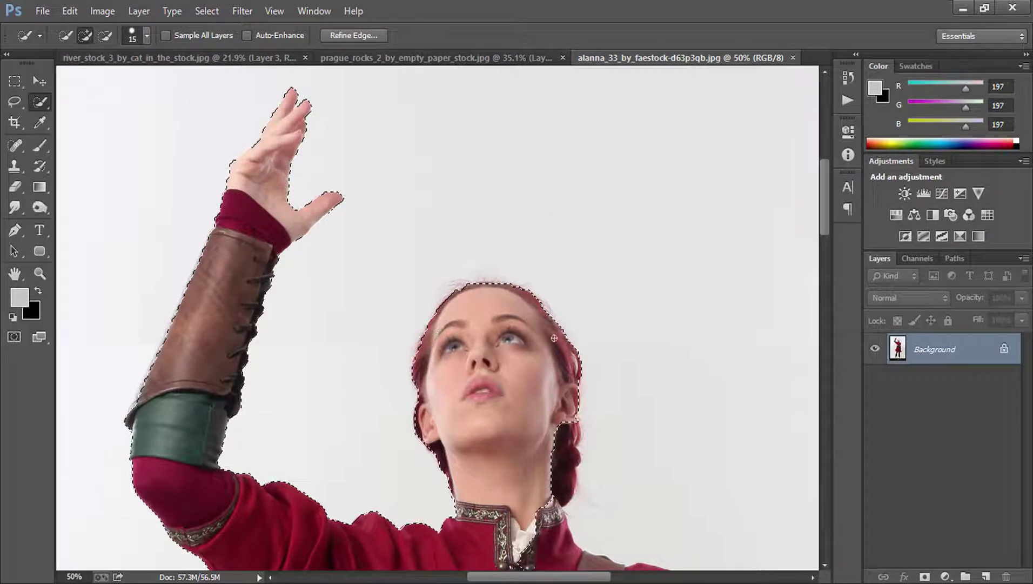
drag(554, 338, 557, 409)
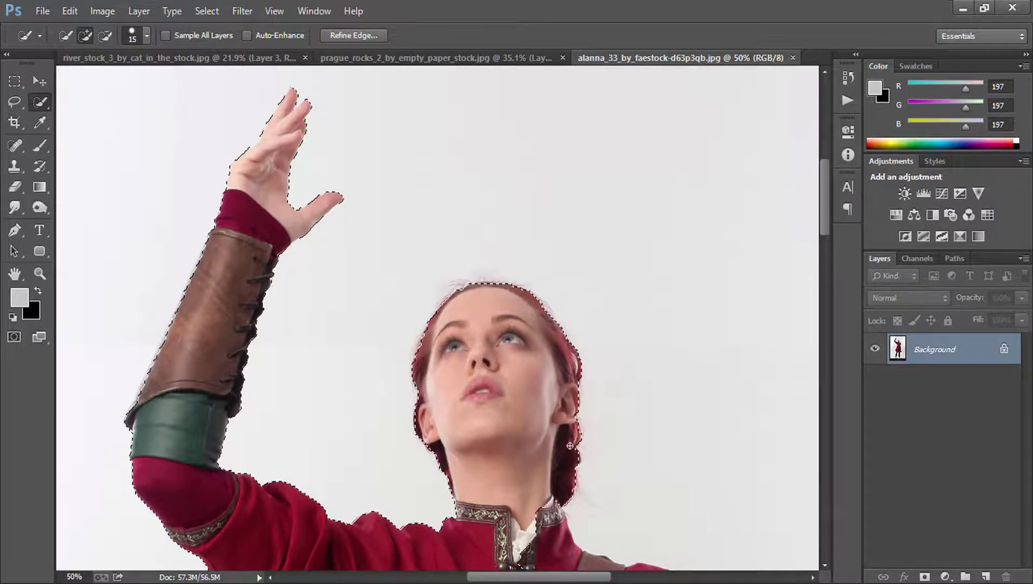
- Add the right shoulder and arm, the open book, and the black gloved hand
drag(501, 514, 409, 233)
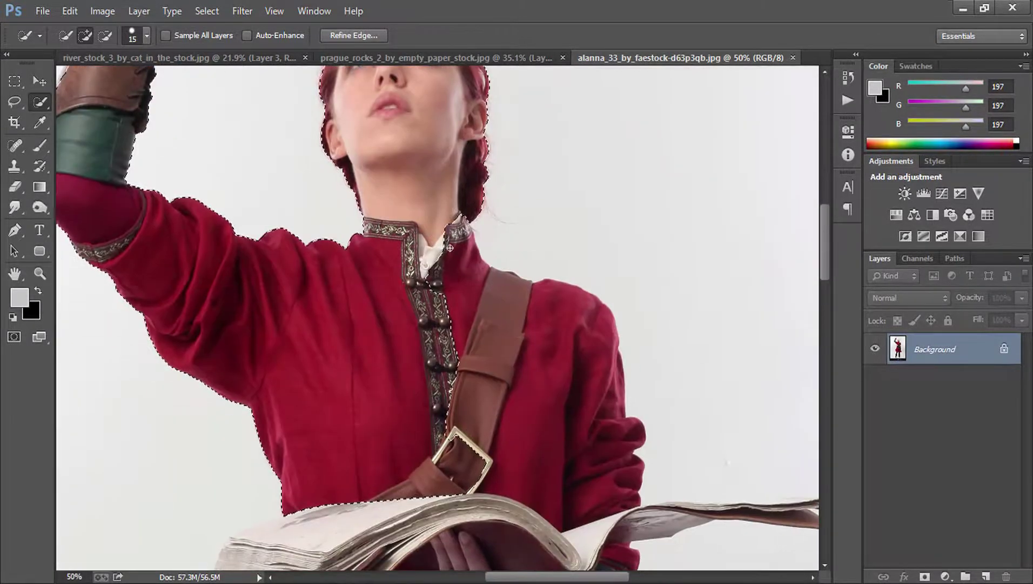
drag(491, 281, 590, 313)
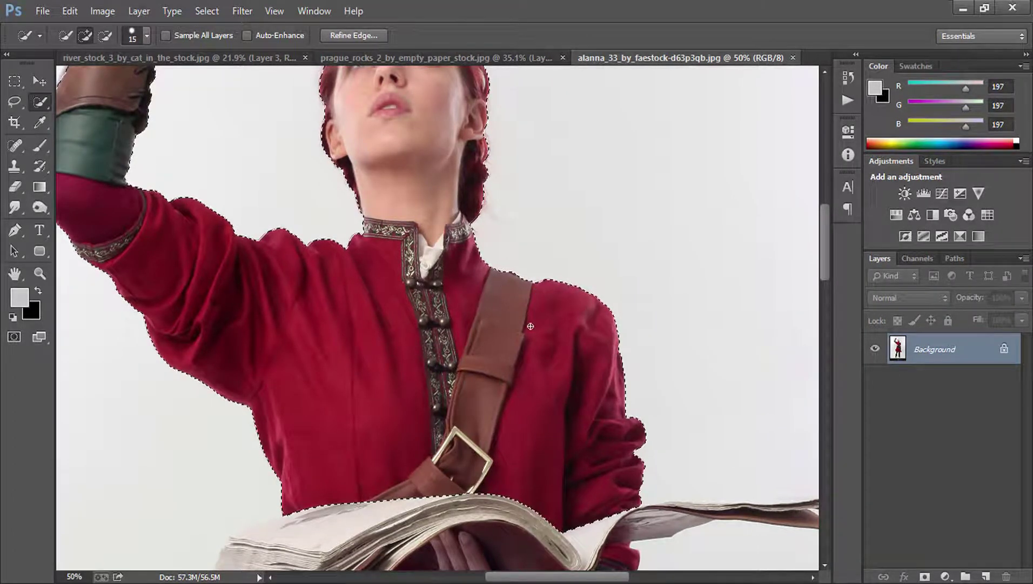
drag(512, 393, 292, 222)
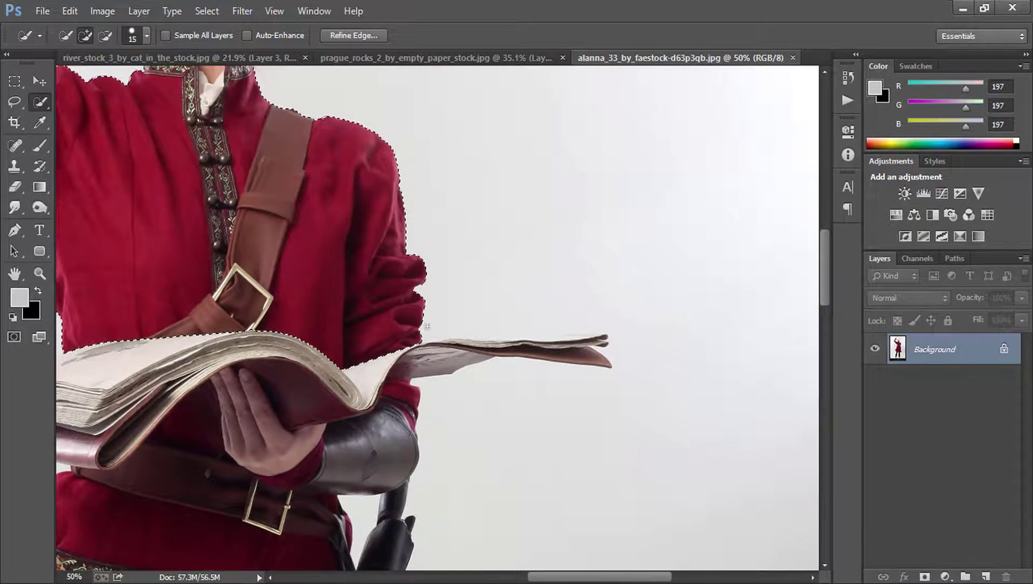
drag(452, 347, 564, 345)
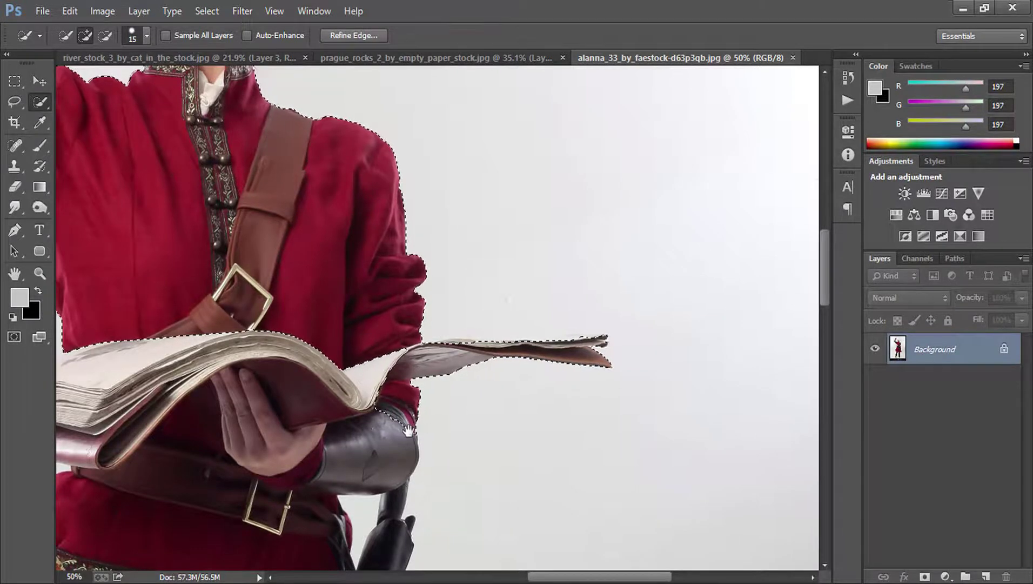
mouse_move(408, 429)
mouse_down()
mouse_move(409, 318)
mouse_move(405, 348)
mouse_up()
drag(393, 402, 378, 417)
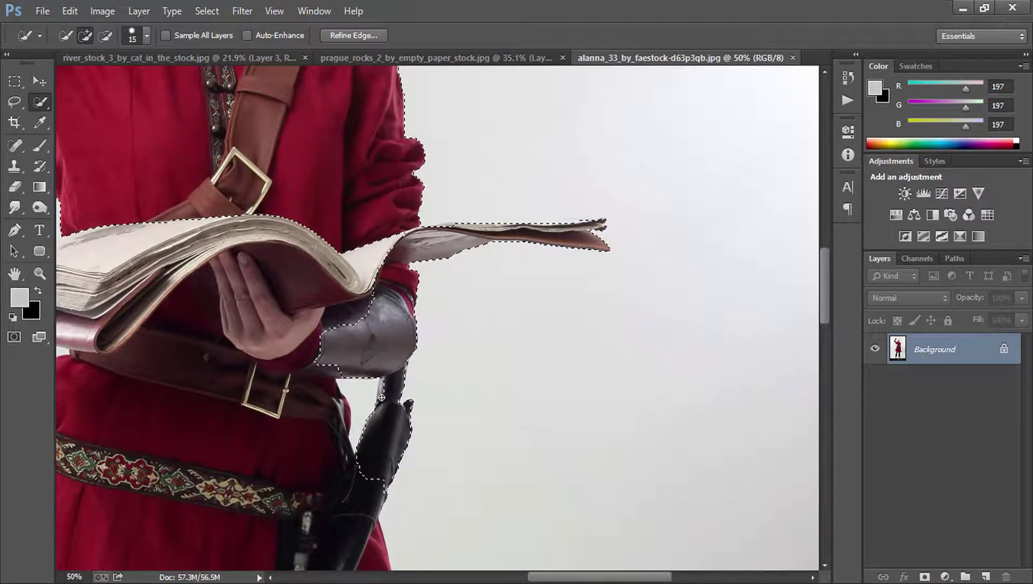
mouse_move(383, 384)
mouse_down()
mouse_move(385, 375)
mouse_move(338, 396)
mouse_move(286, 525)
mouse_up()
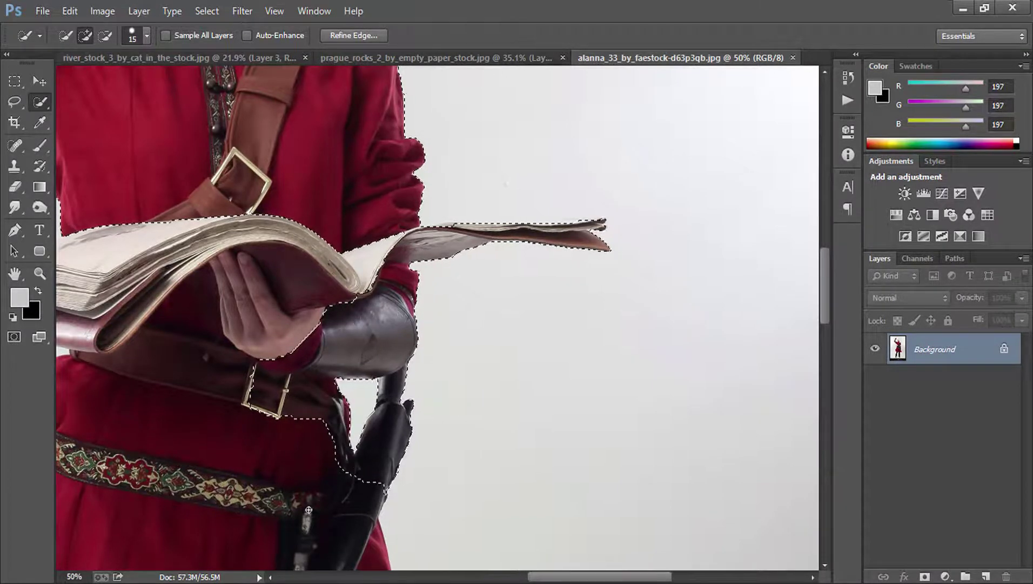
- Extend the selection along the skirt edge and hem, then add the pink book cover
scroll(322, 210, down, 5)
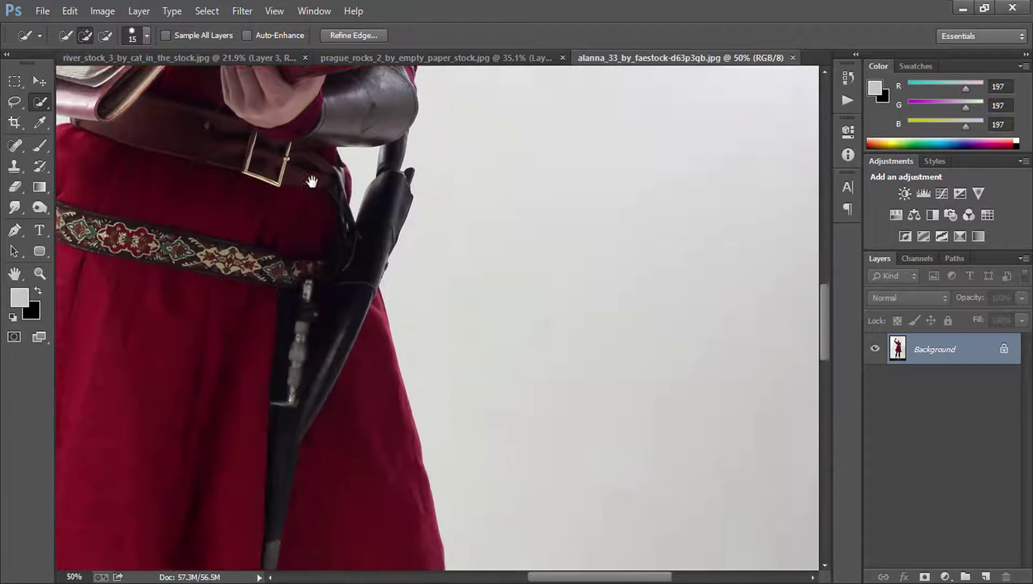
mouse_move(371, 295)
mouse_down()
mouse_move(388, 484)
mouse_move(399, 503)
mouse_up()
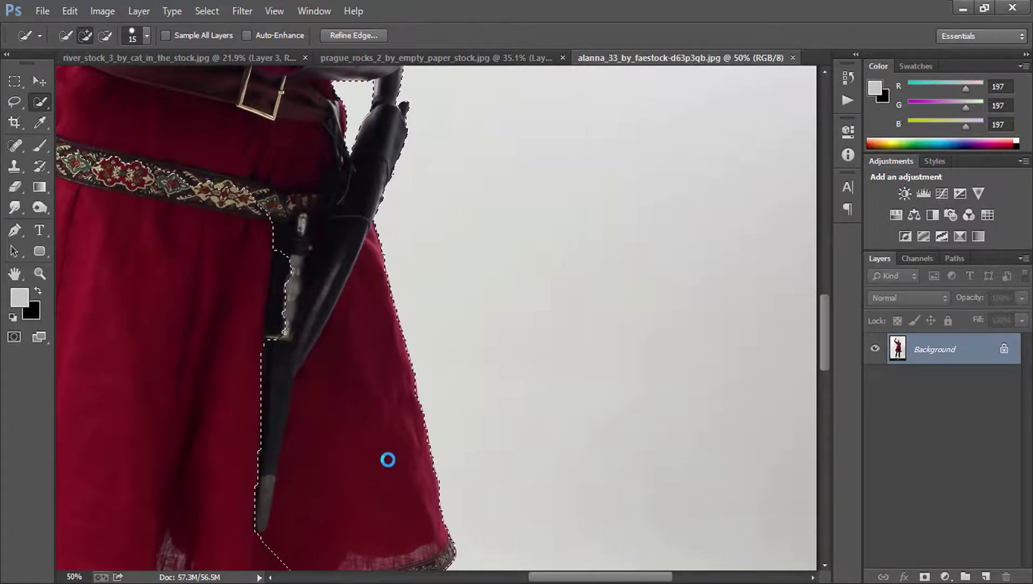
mouse_move(339, 493)
mouse_down()
mouse_move(500, 292)
mouse_move(479, 377)
mouse_move(399, 397)
mouse_move(431, 433)
mouse_move(441, 490)
mouse_move(406, 369)
mouse_move(376, 341)
mouse_move(295, 330)
mouse_move(245, 365)
mouse_move(184, 496)
mouse_up()
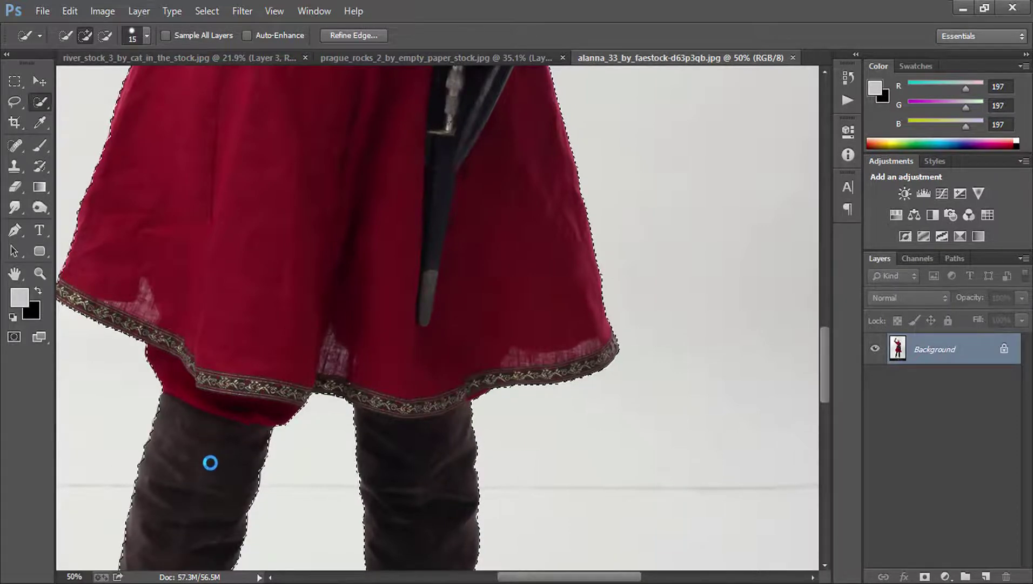
drag(185, 472, 322, 120)
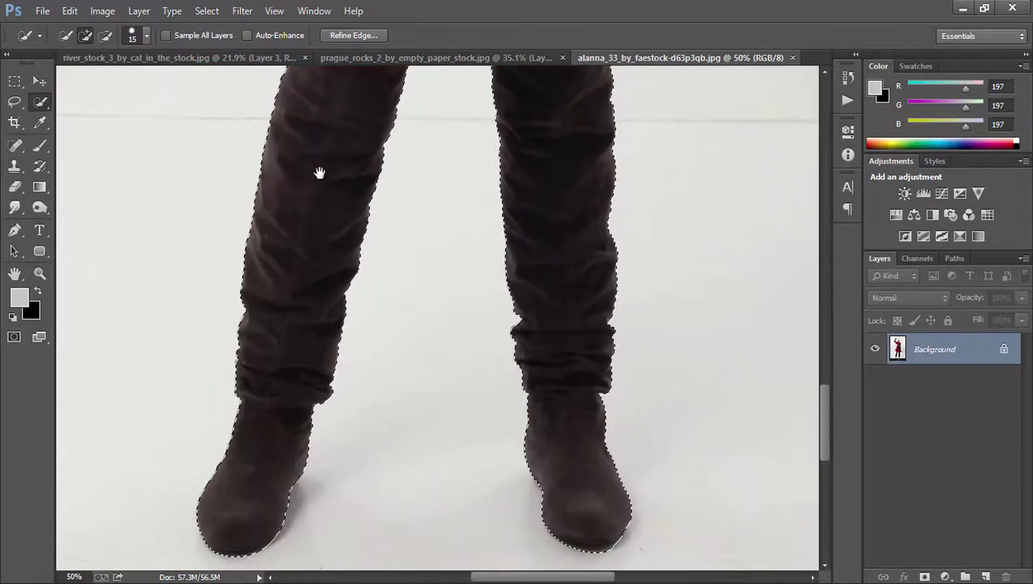
mouse_move(320, 172)
mouse_down()
mouse_move(276, 438)
mouse_move(381, 454)
mouse_move(362, 502)
mouse_up()
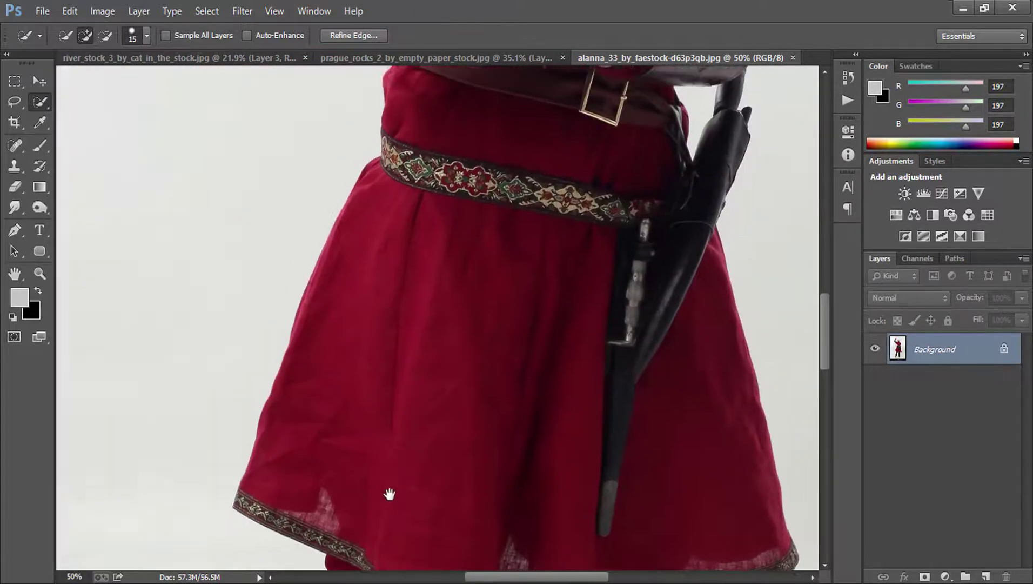
drag(435, 284, 389, 506)
drag(406, 357, 397, 458)
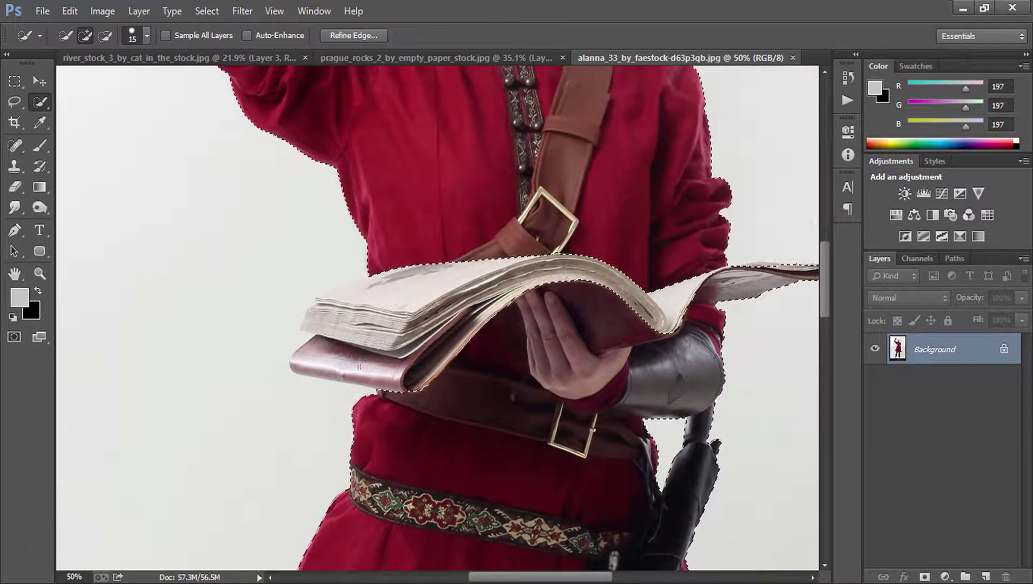
mouse_move(358, 367)
mouse_down()
mouse_move(299, 362)
mouse_move(312, 312)
mouse_move(374, 286)
mouse_up()
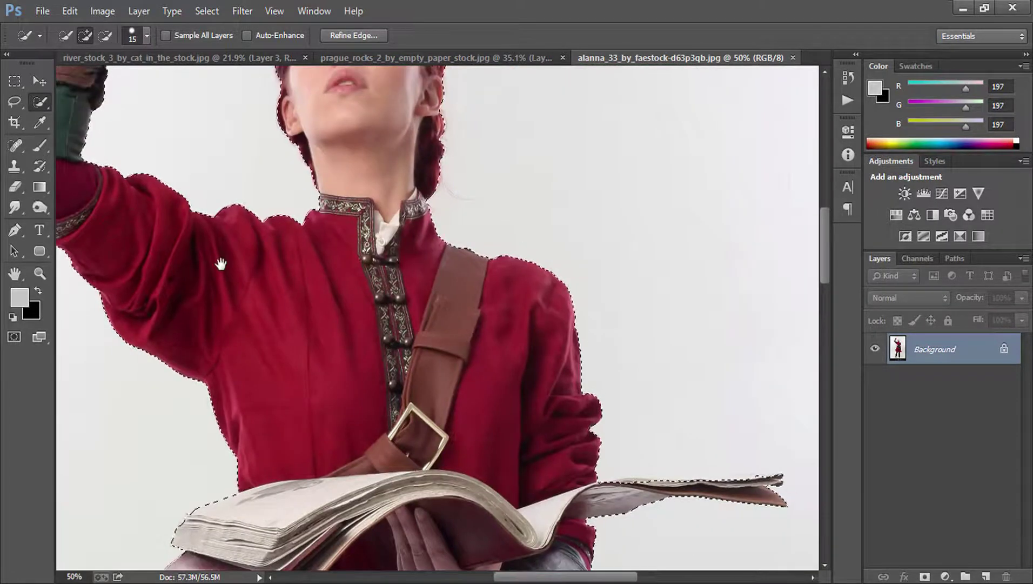
scroll(189, 168, down, 5)
- Zoom in and add the book's top page edge to the selection with the Lasso tool
click(40, 276)
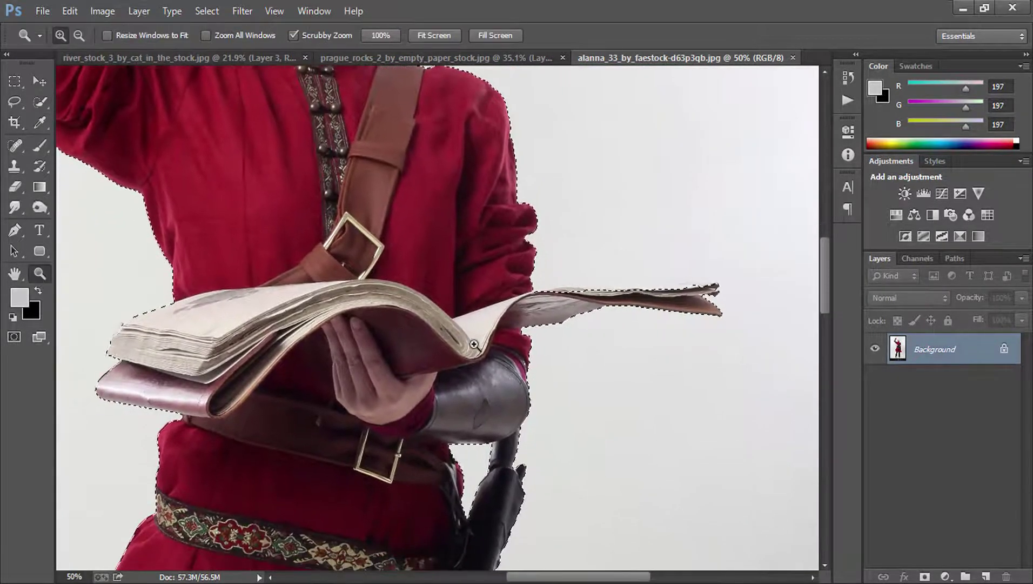
mouse_move(426, 323)
mouse_down()
mouse_move(540, 263)
mouse_move(189, 399)
mouse_up()
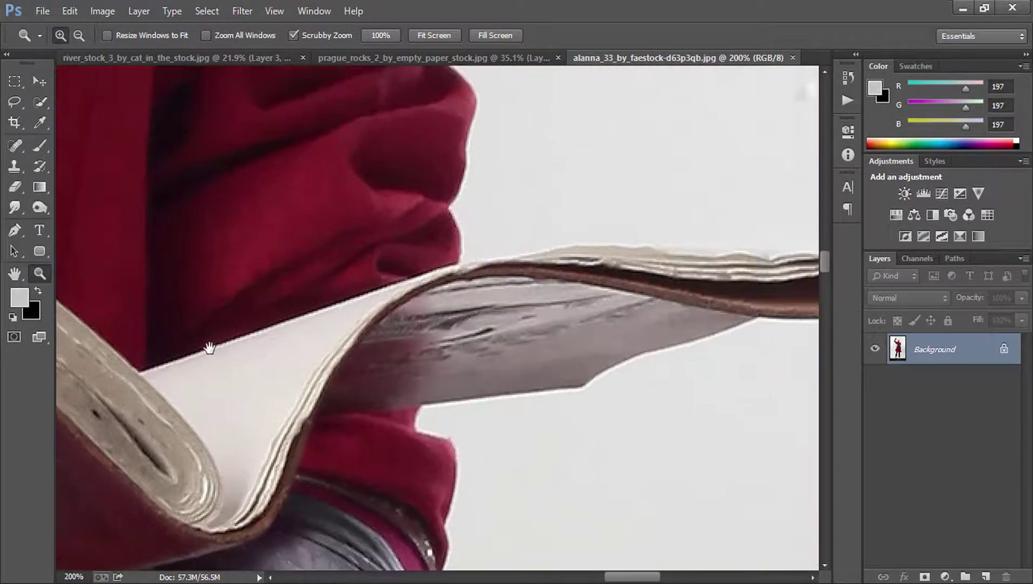
right_click(16, 103)
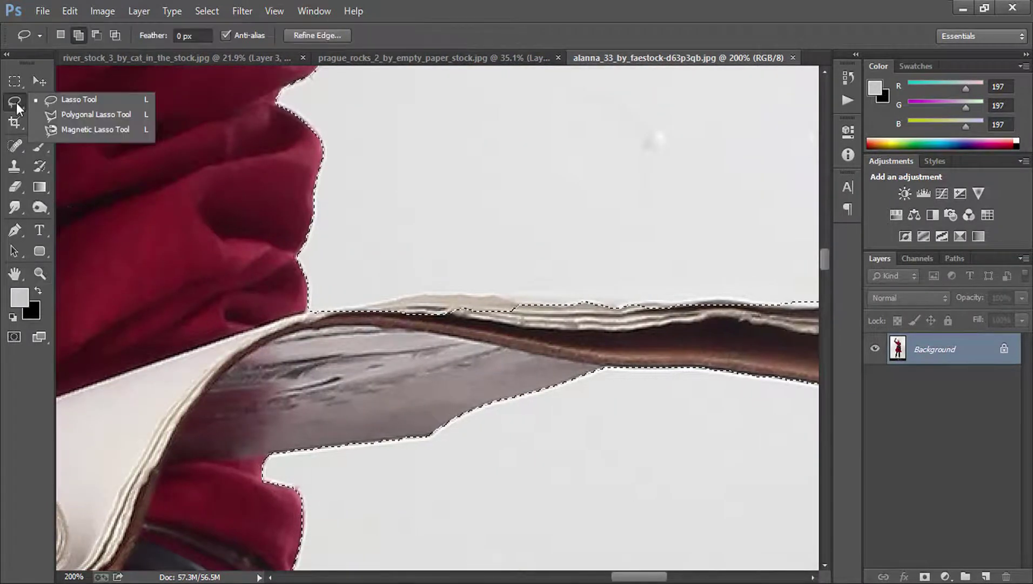
click(75, 101)
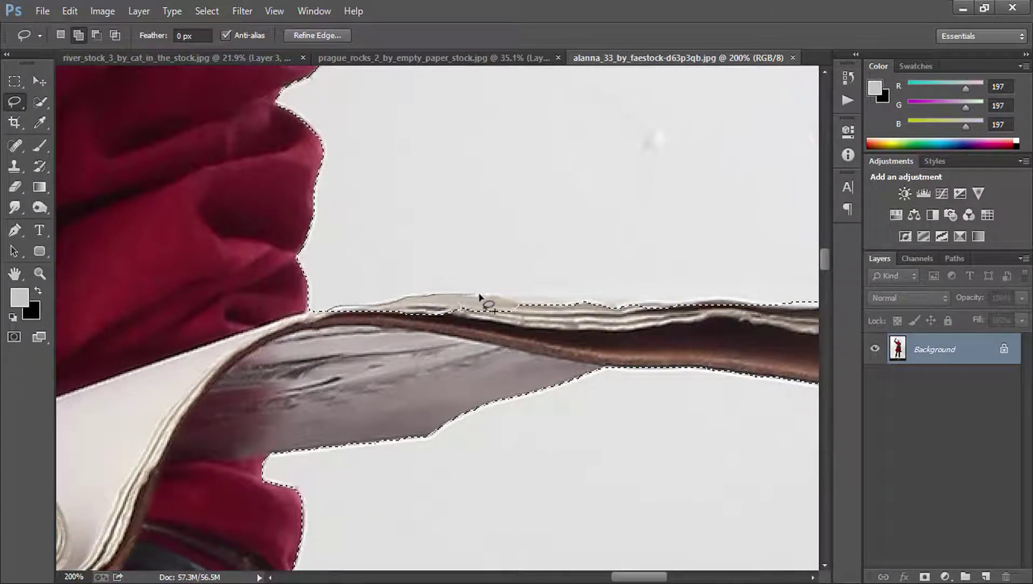
mouse_move(538, 315)
mouse_down()
mouse_move(364, 349)
mouse_move(327, 316)
mouse_up()
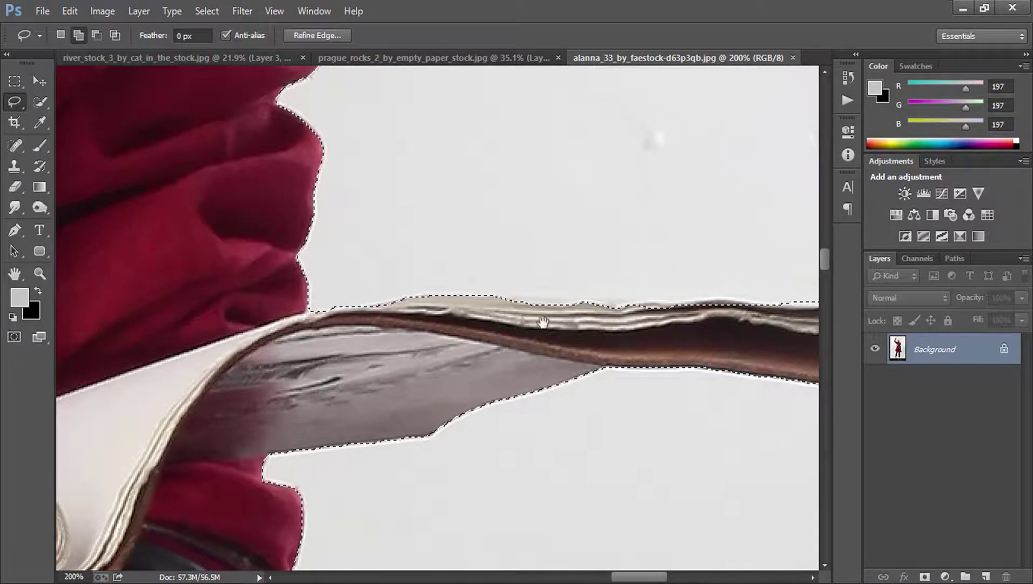
drag(544, 323, 334, 300)
drag(422, 326, 359, 323)
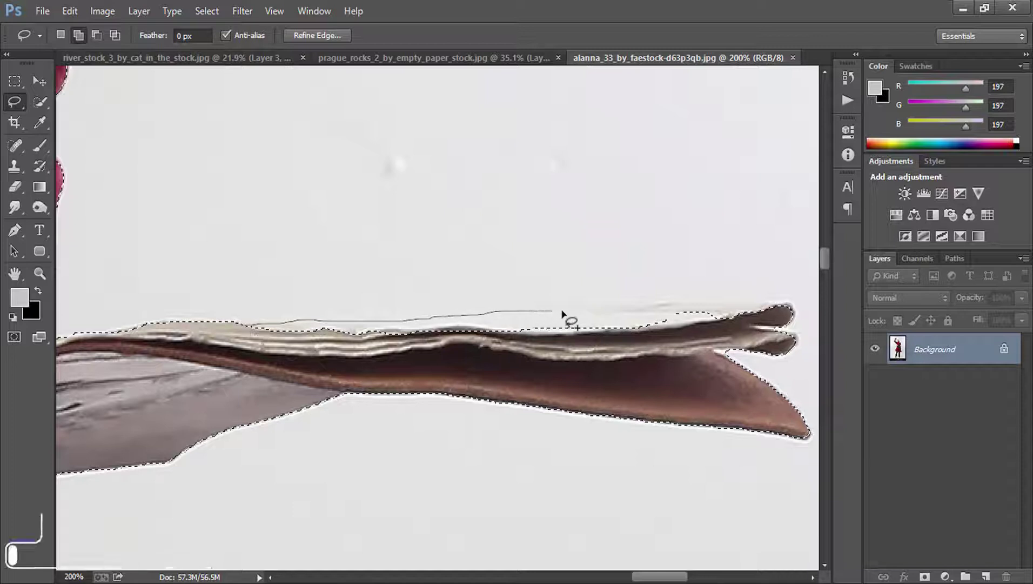
drag(522, 311, 752, 300)
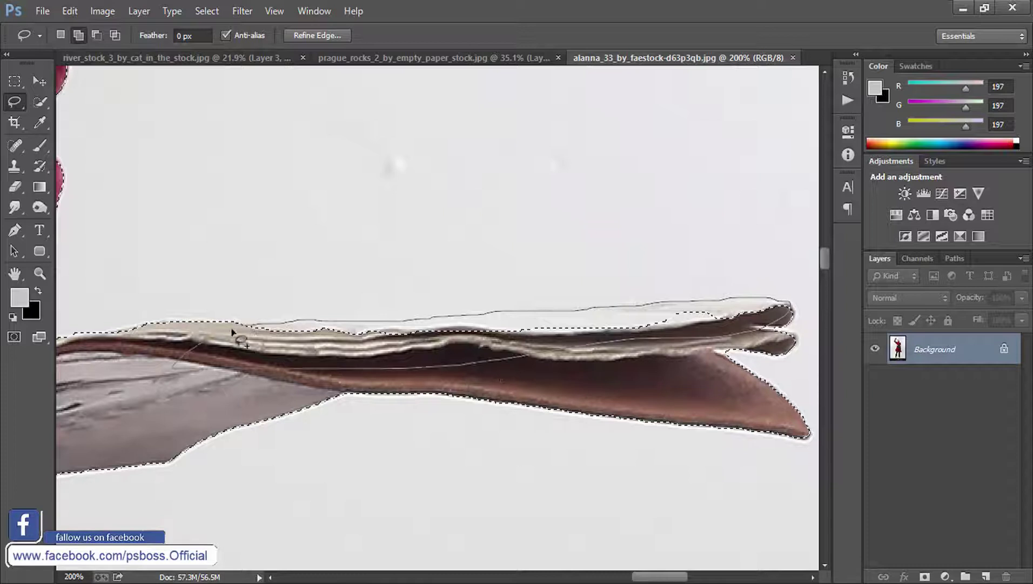
drag(252, 326, 249, 330)
- Add the remaining page slivers near the book's spine, then fit the image on screen
drag(270, 410, 291, 395)
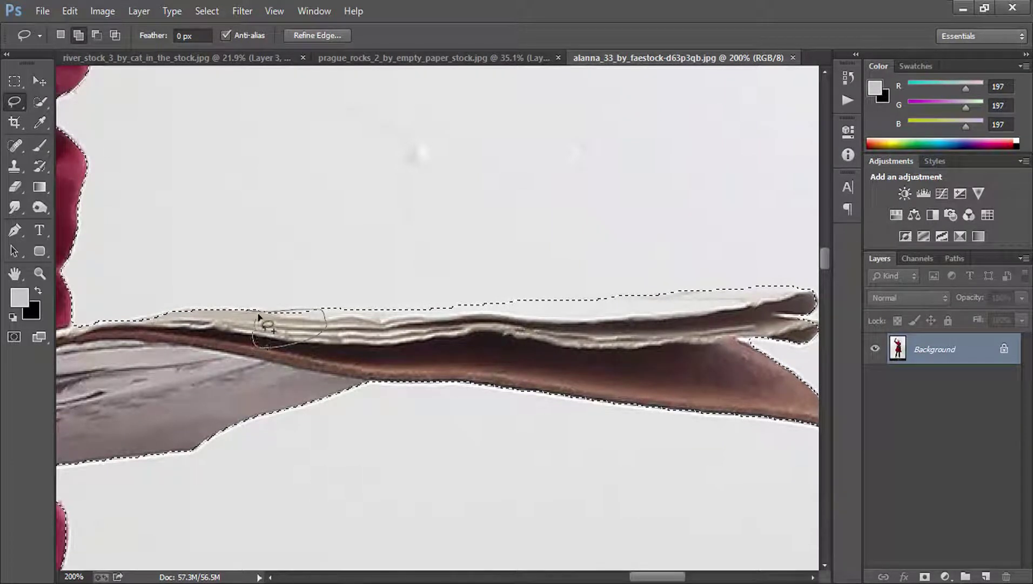
mouse_move(258, 315)
mouse_down()
mouse_move(246, 323)
mouse_move(252, 308)
mouse_up()
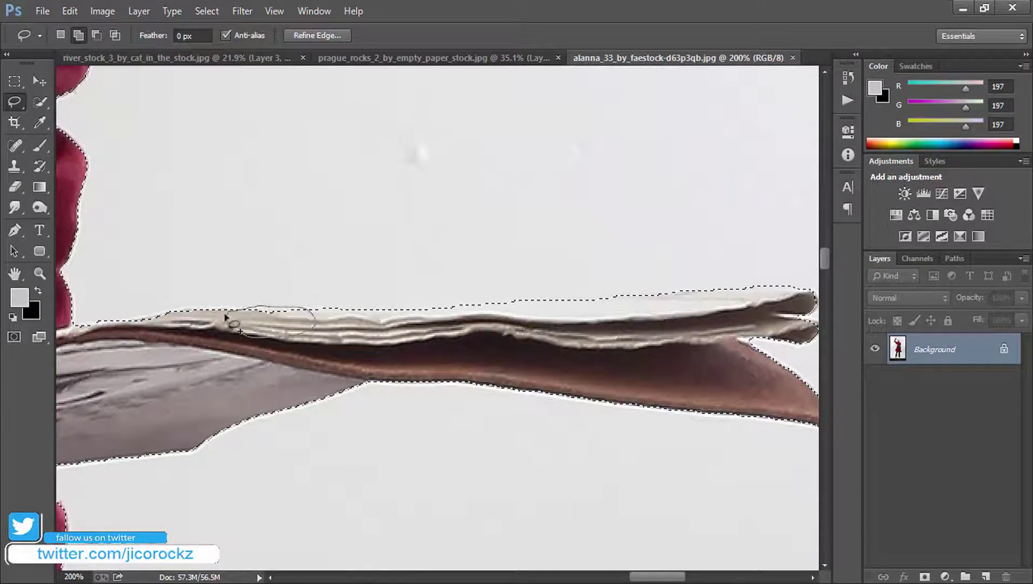
drag(226, 318, 230, 322)
mouse_move(145, 399)
mouse_down()
mouse_move(210, 376)
mouse_move(295, 430)
mouse_up()
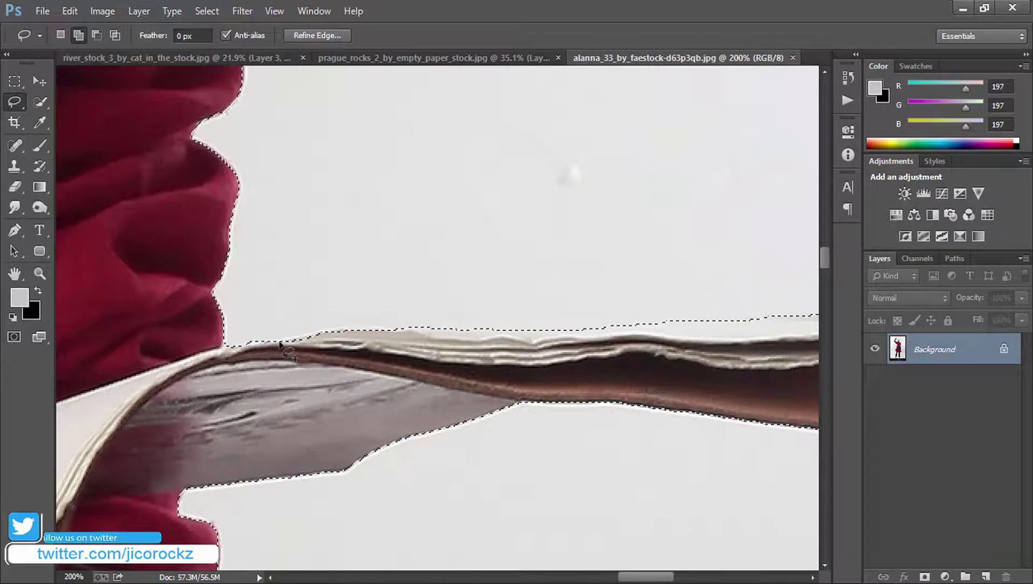
drag(280, 342, 358, 328)
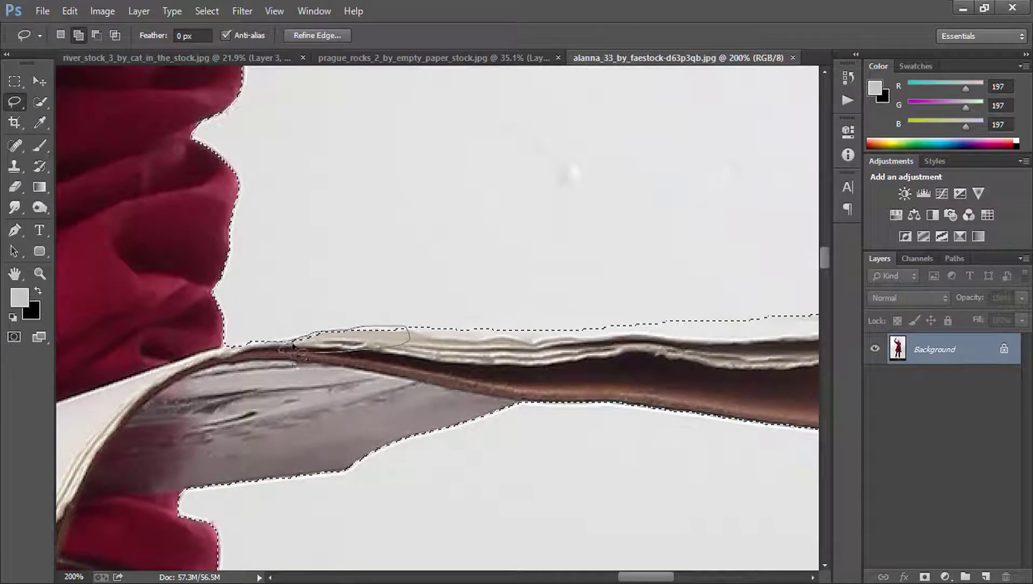
drag(294, 346, 291, 348)
mouse_move(215, 355)
mouse_down()
mouse_move(345, 363)
mouse_move(411, 348)
mouse_move(344, 368)
mouse_move(321, 397)
mouse_move(367, 440)
mouse_move(364, 290)
mouse_move(424, 190)
mouse_move(393, 312)
mouse_move(415, 408)
mouse_move(535, 502)
mouse_up()
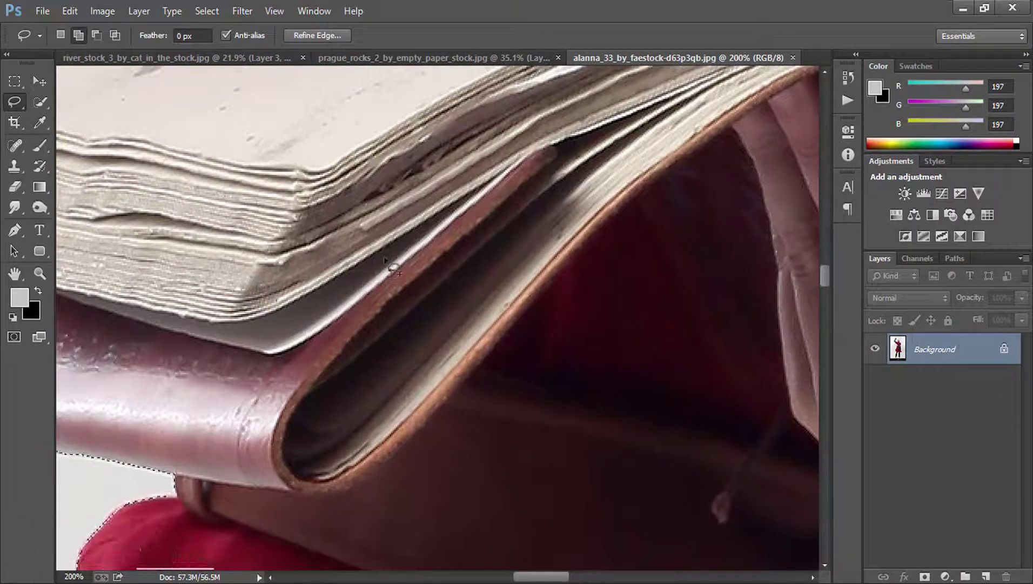
key(ctrl+0)
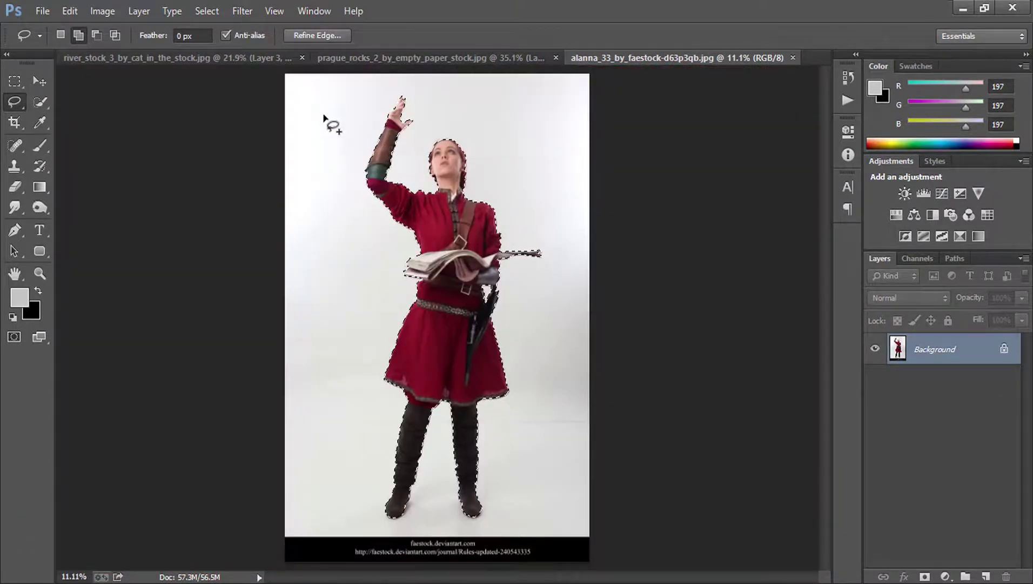
- Feather the selection by 1 pixel and add a layer mask around the model
click(216, 10)
mouse_move(242, 200)
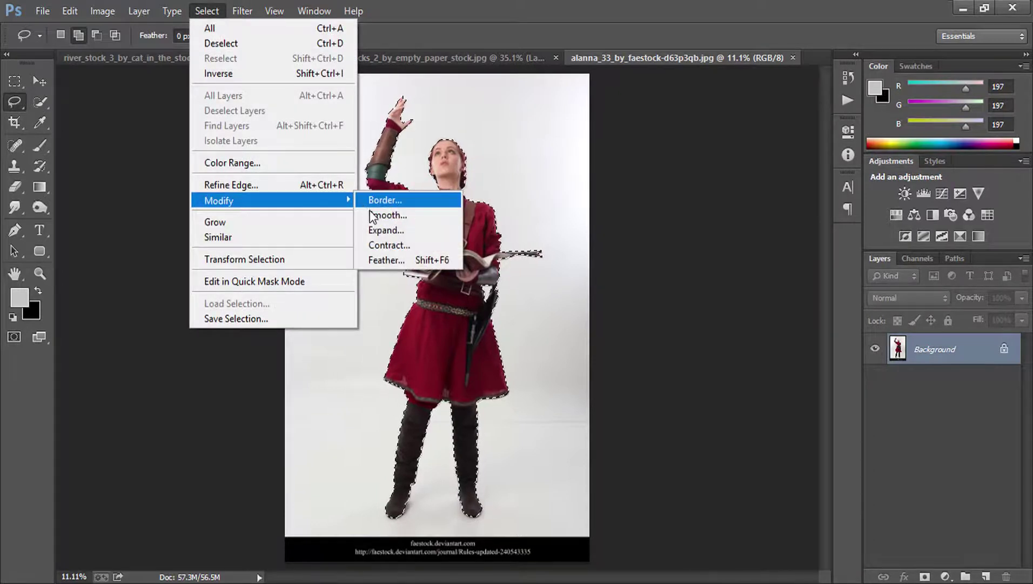
click(387, 259)
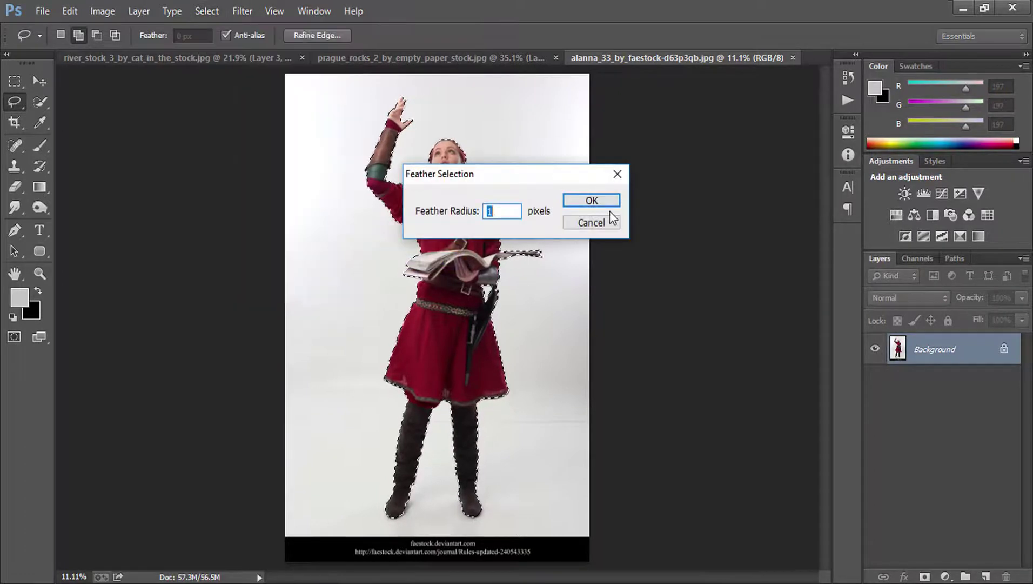
click(602, 201)
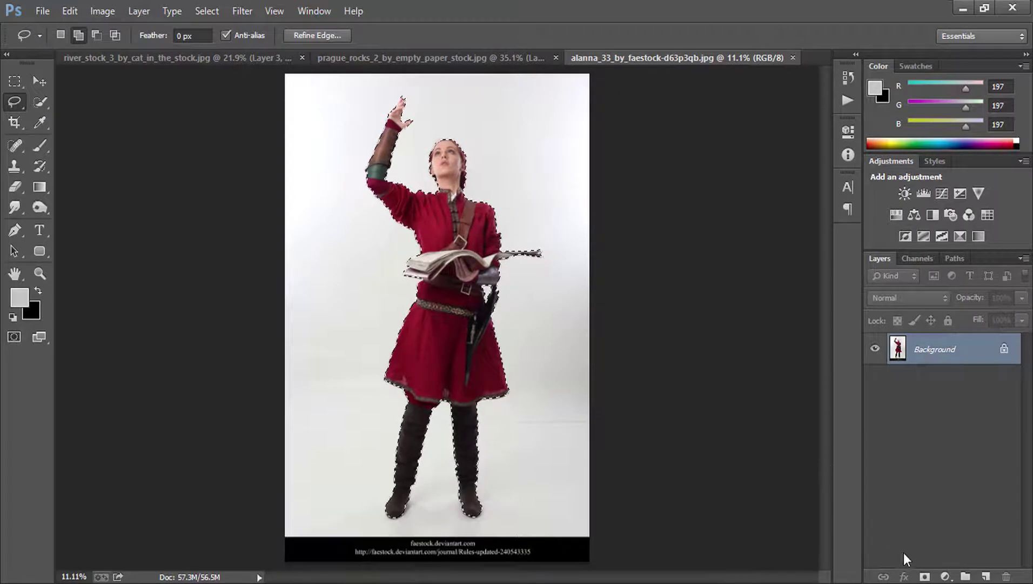
click(924, 576)
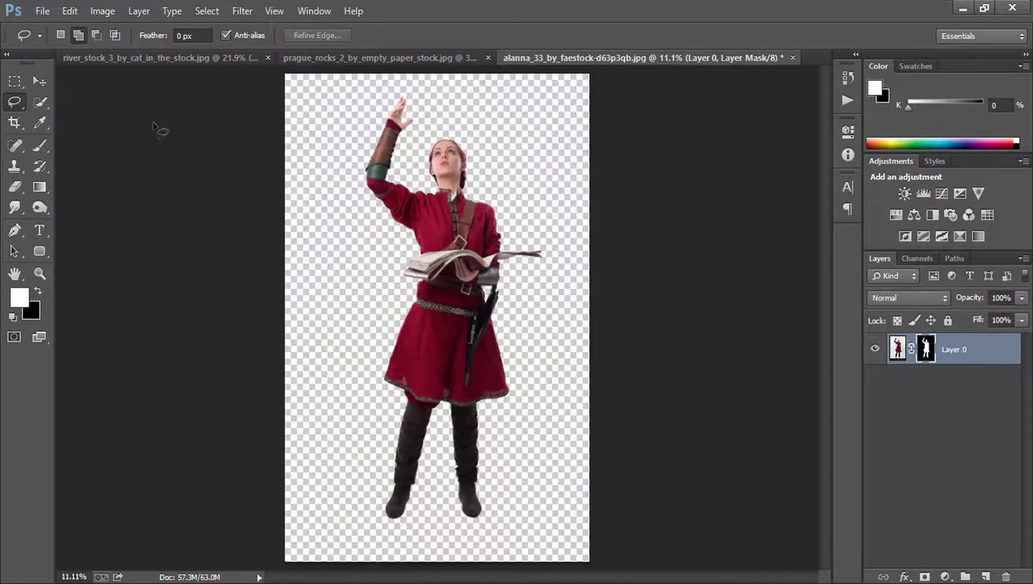
- Check the cut-out figure and move it into the river valley document
click(875, 350)
click(51, 85)
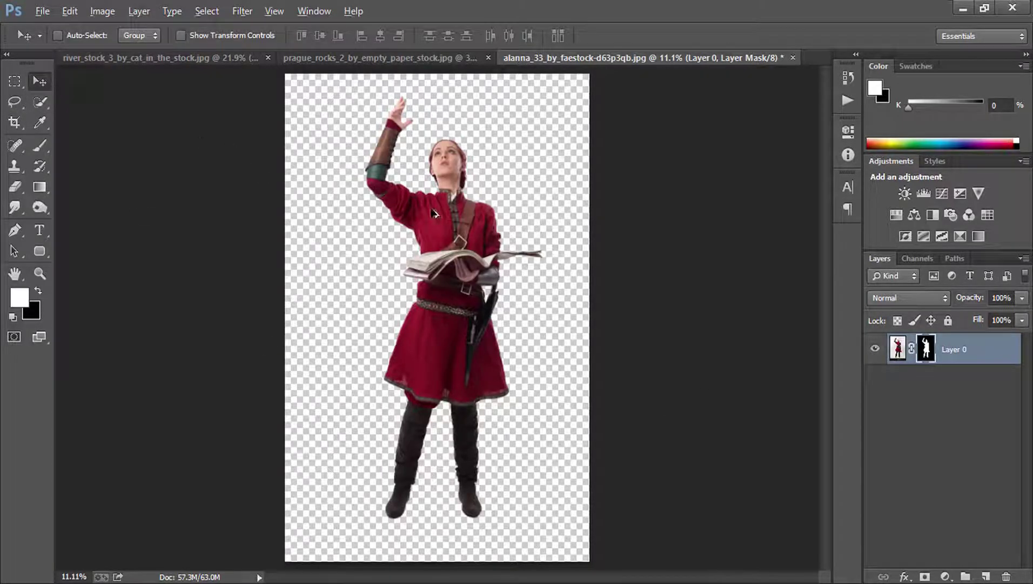
mouse_move(434, 214)
mouse_down()
mouse_move(230, 70)
mouse_move(447, 313)
mouse_up()
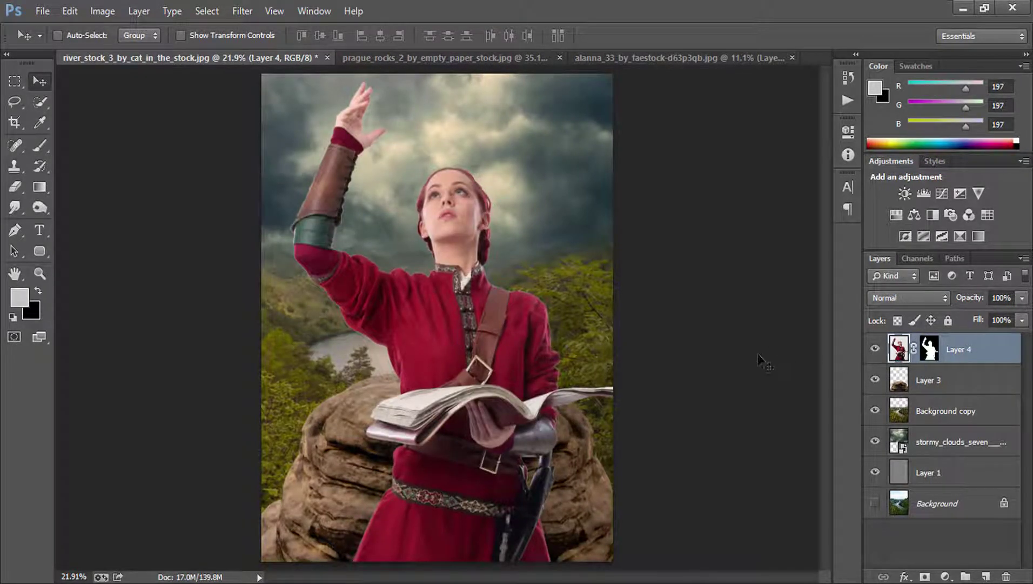
- Scale the model on Layer 4 to about 28.75% and set her atop the boulder
key(ctrl+t)
drag(392, 230, 382, 446)
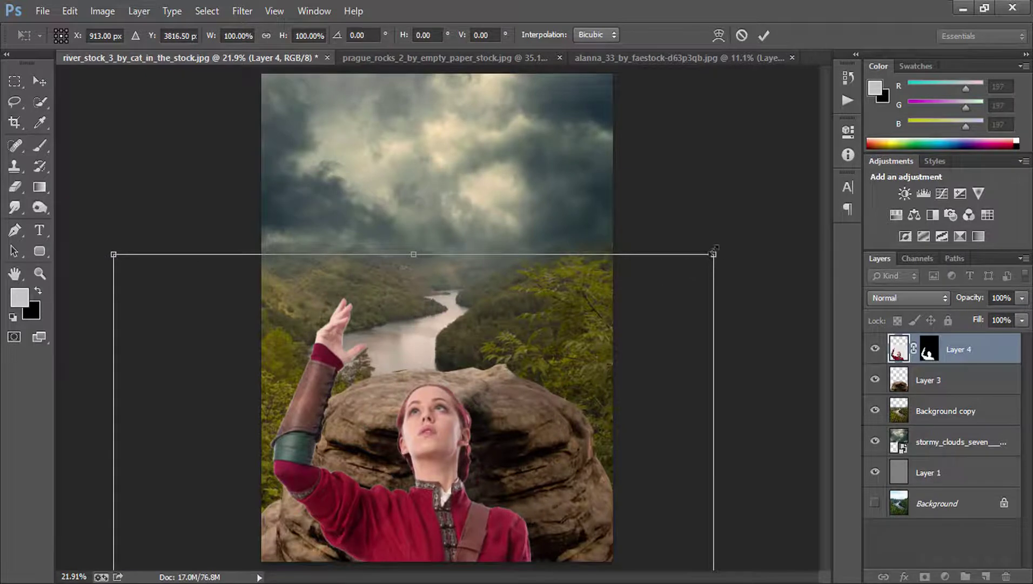
drag(713, 250, 573, 480)
drag(451, 427, 484, 84)
drag(605, 139, 551, 237)
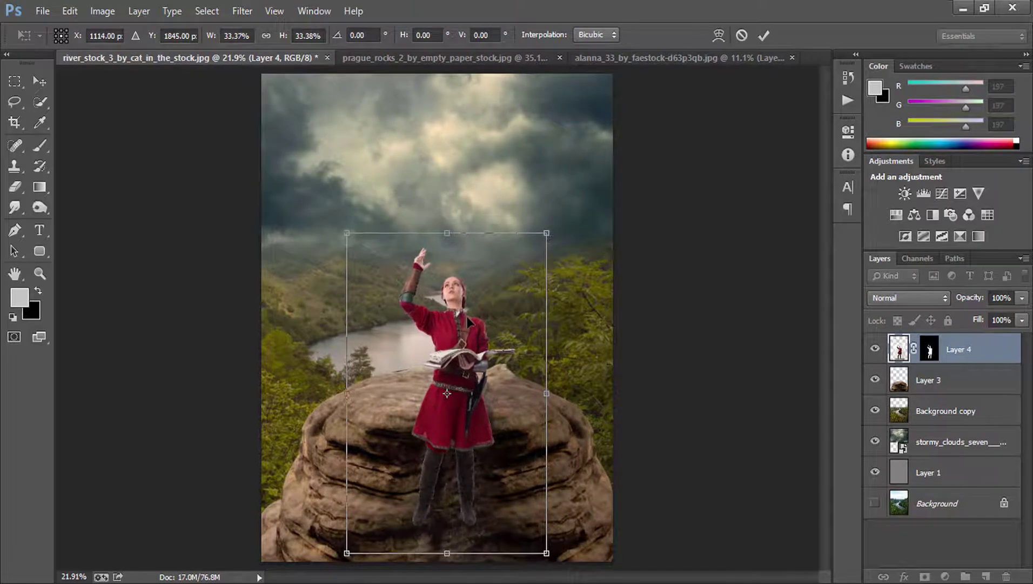
drag(459, 314, 437, 184)
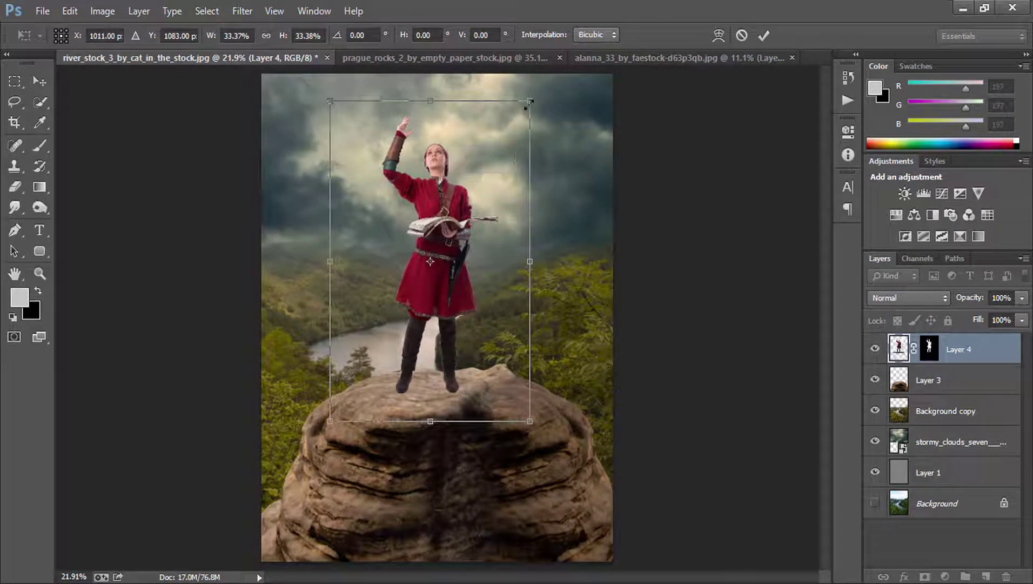
drag(529, 103, 516, 126)
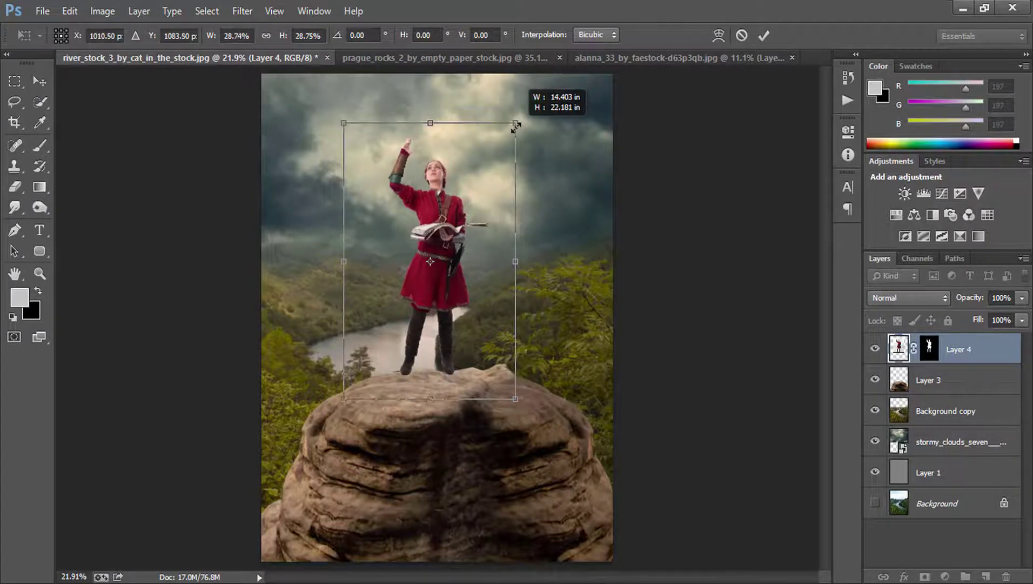
drag(433, 210, 428, 222)
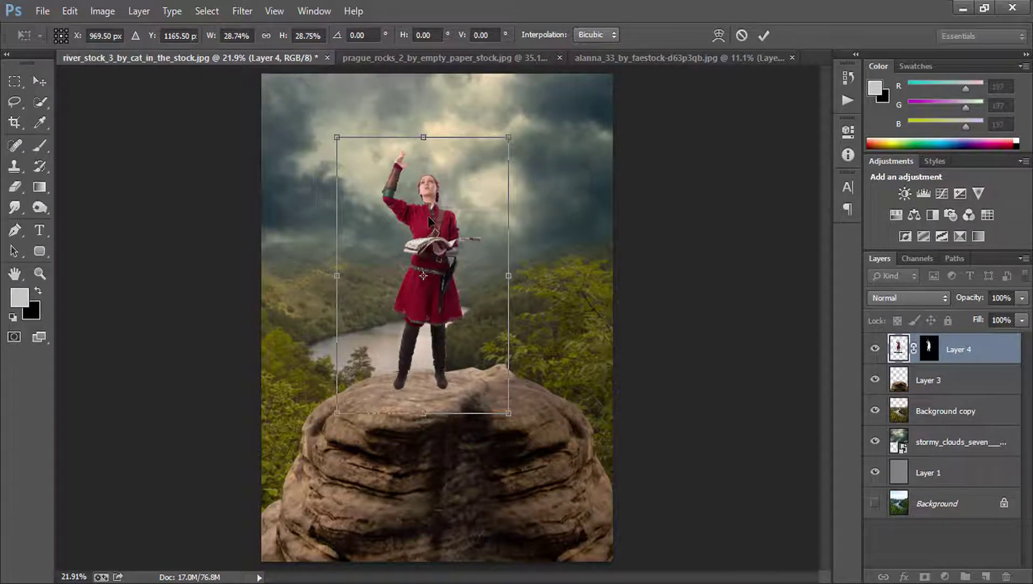
key(Return)
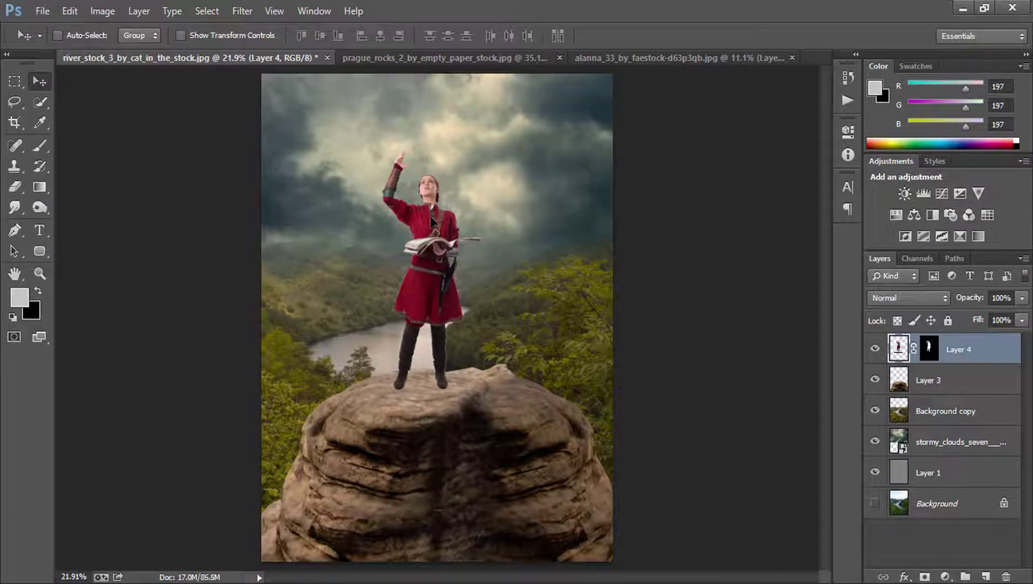
- Zoom in on the feet and fill a thin black ellipse below them on a new layer
click(40, 273)
click(446, 377)
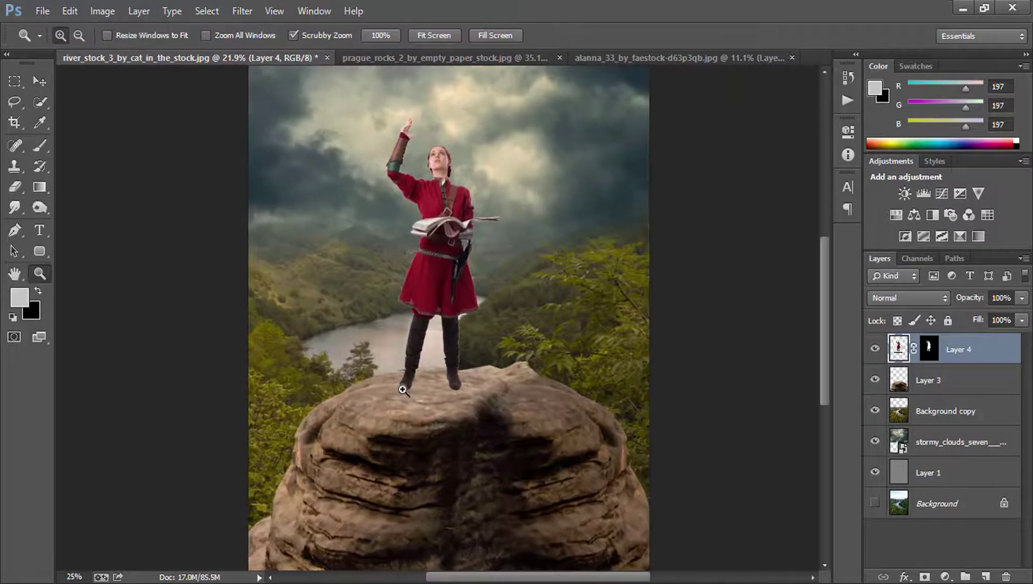
click(446, 376)
drag(417, 322, 368, 284)
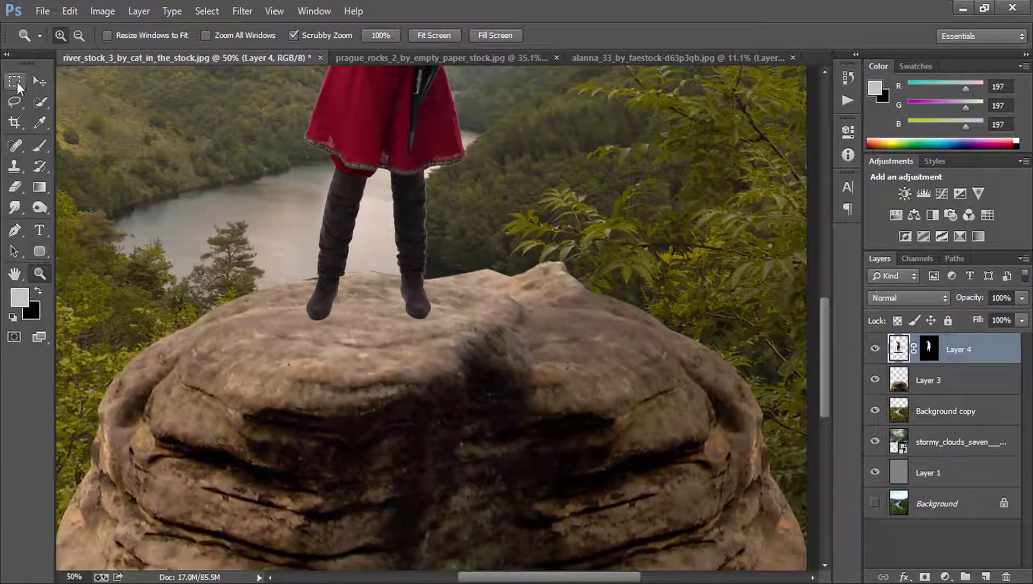
click(14, 87)
click(82, 93)
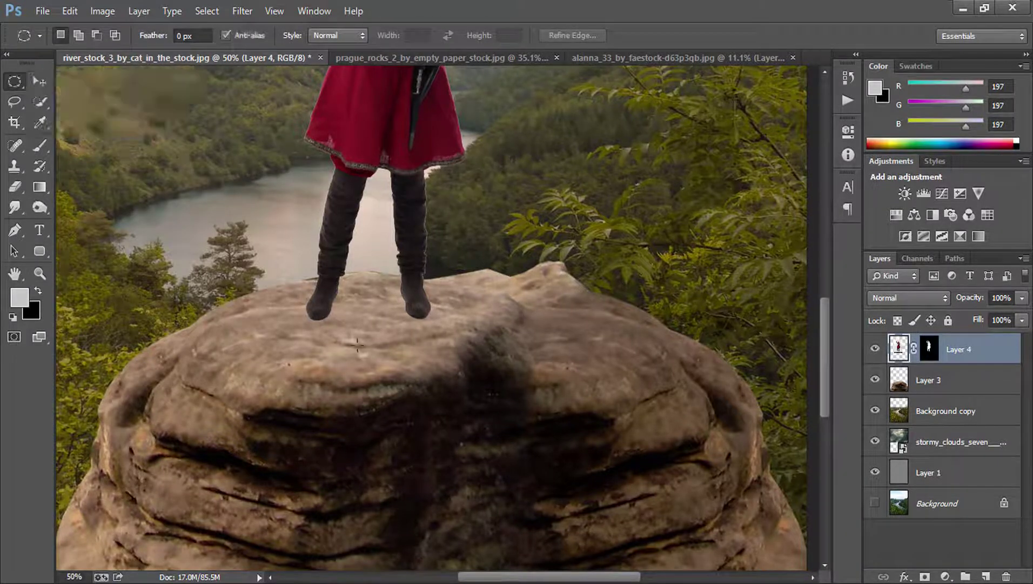
drag(309, 334, 531, 341)
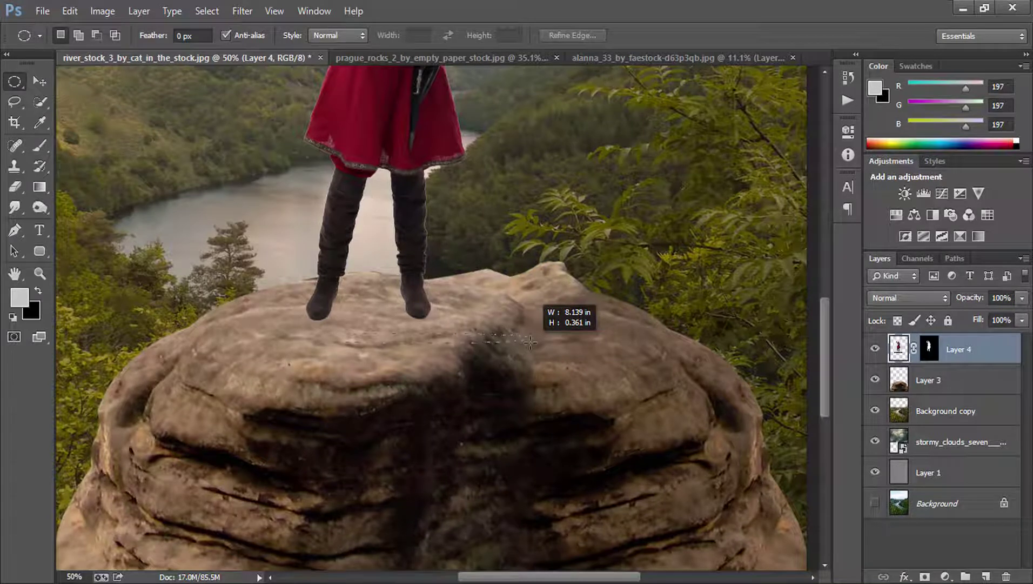
click(986, 576)
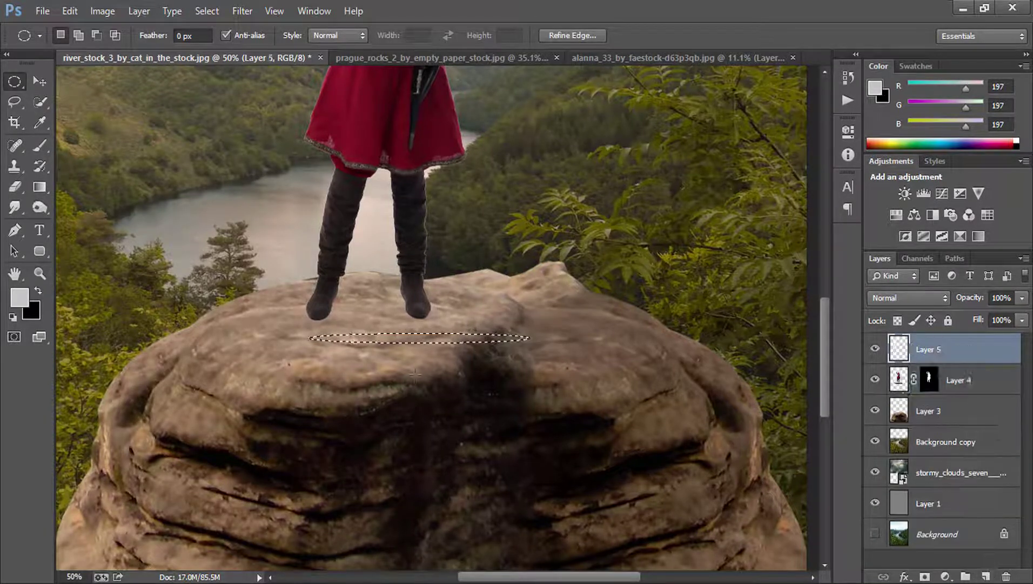
key(ctrl+BackSpace)
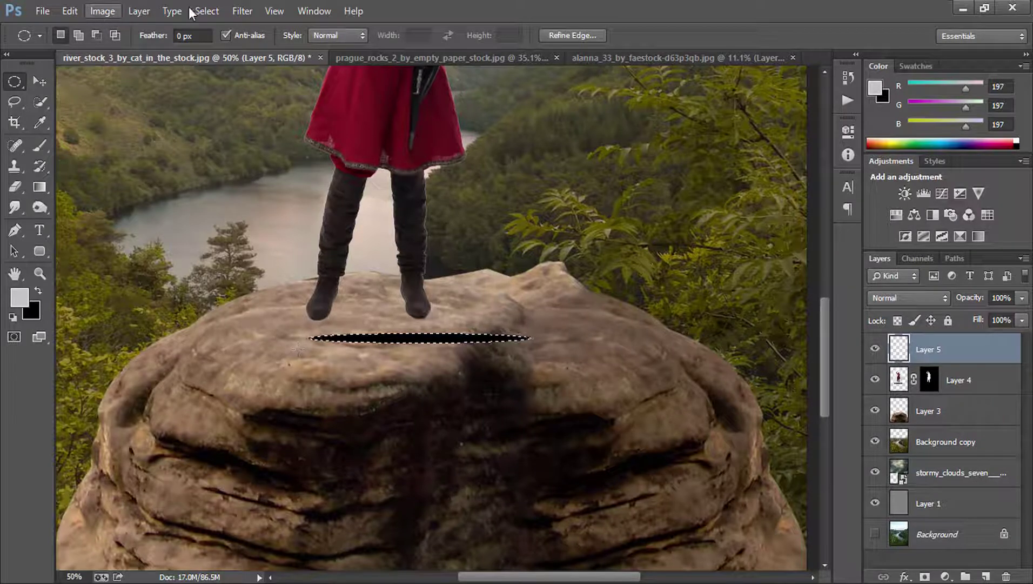
- Deselect and Gaussian-blur the black ellipse into a soft shadow
click(207, 11)
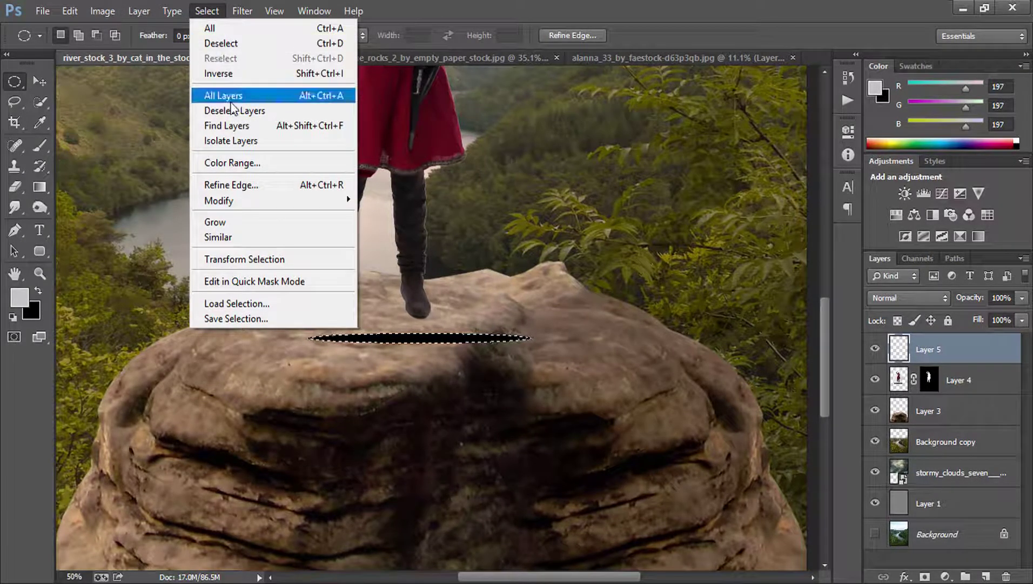
click(231, 43)
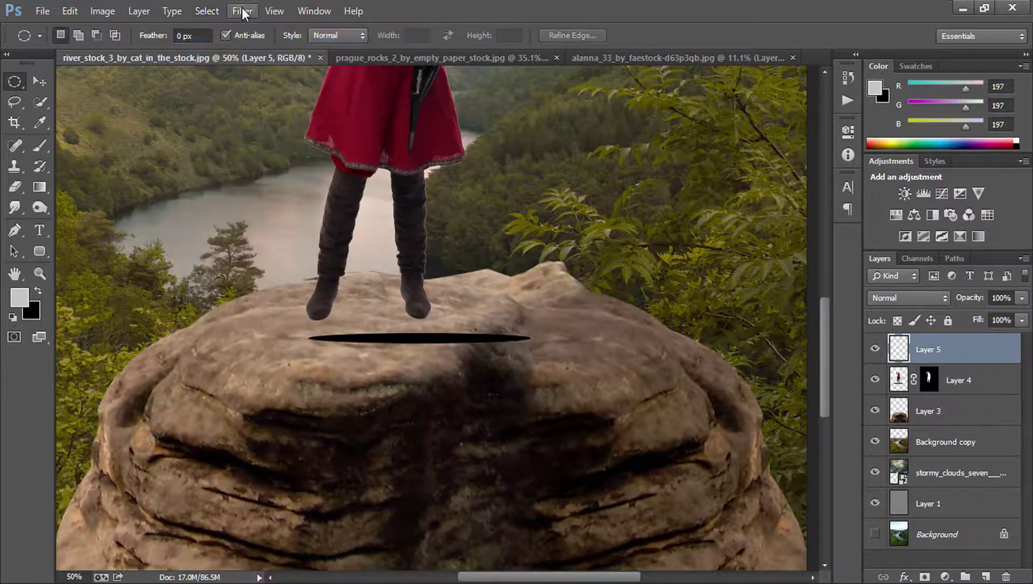
click(242, 11)
mouse_move(250, 186)
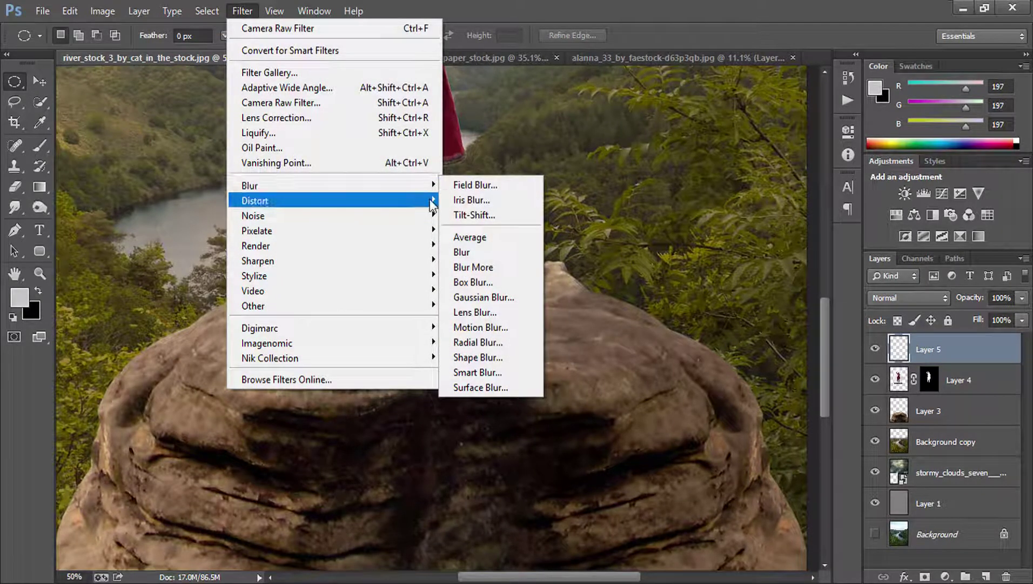
click(482, 303)
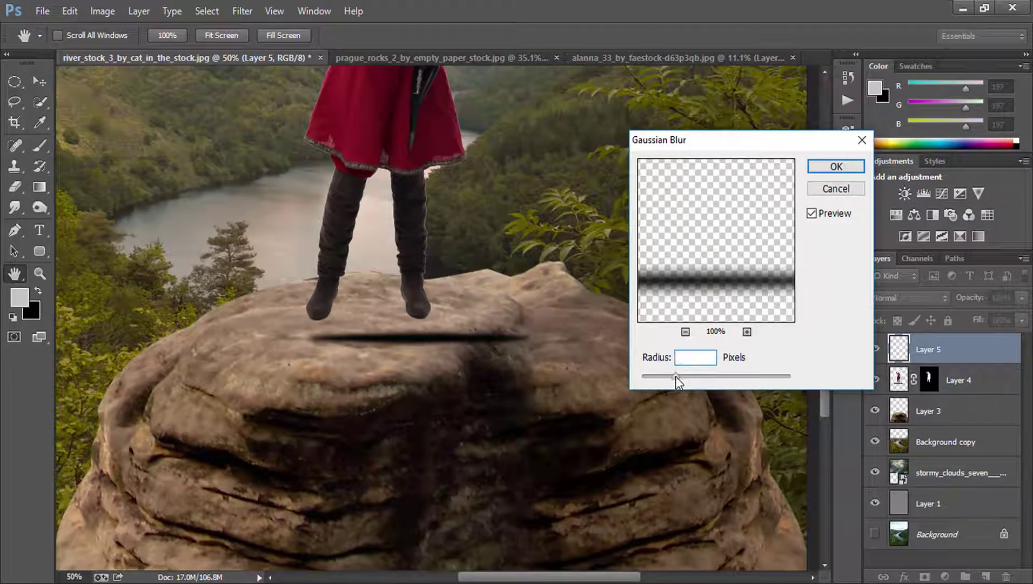
drag(676, 376, 694, 378)
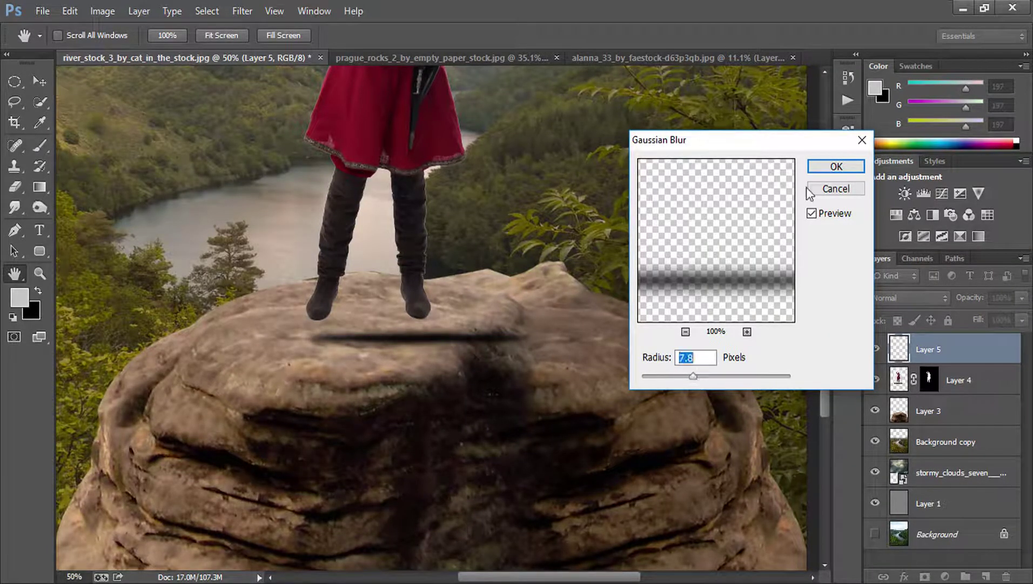
click(837, 167)
key(ctrl+t)
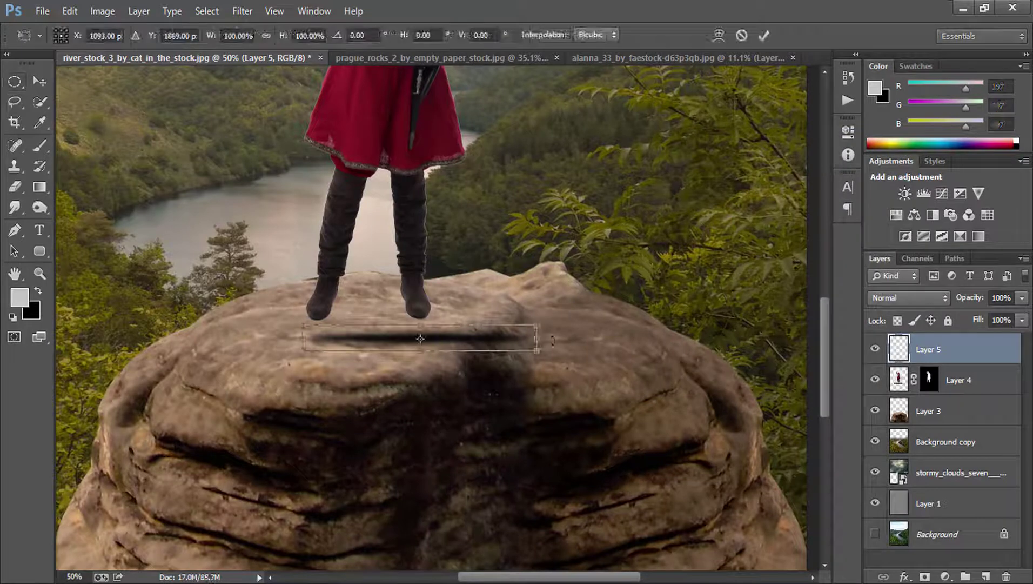
- Flatten, rotate and move the blurred shadow under the left boot, tilting it diagonally
drag(419, 353, 450, 344)
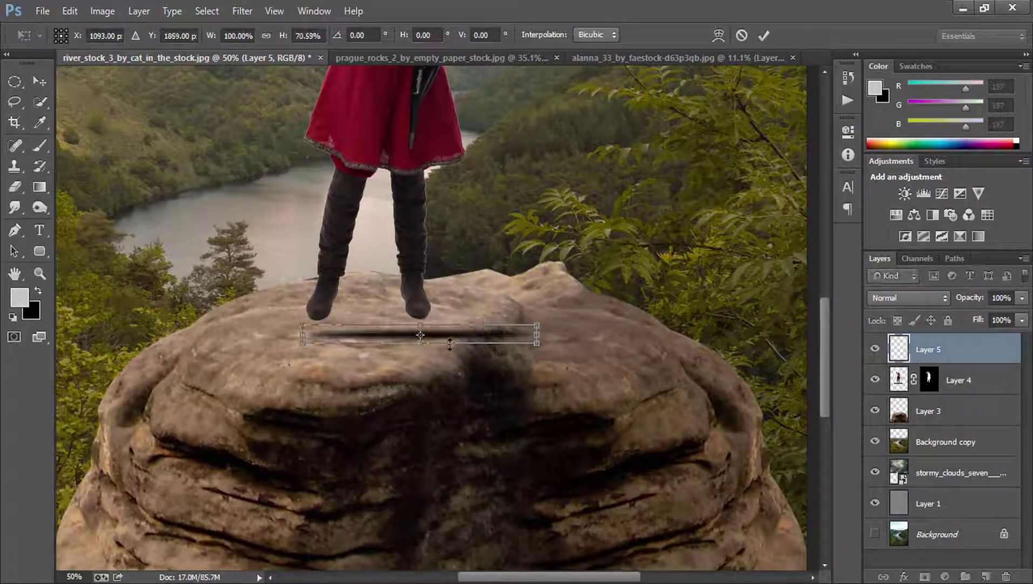
mouse_move(561, 332)
mouse_down()
mouse_move(491, 194)
mouse_move(427, 173)
mouse_up()
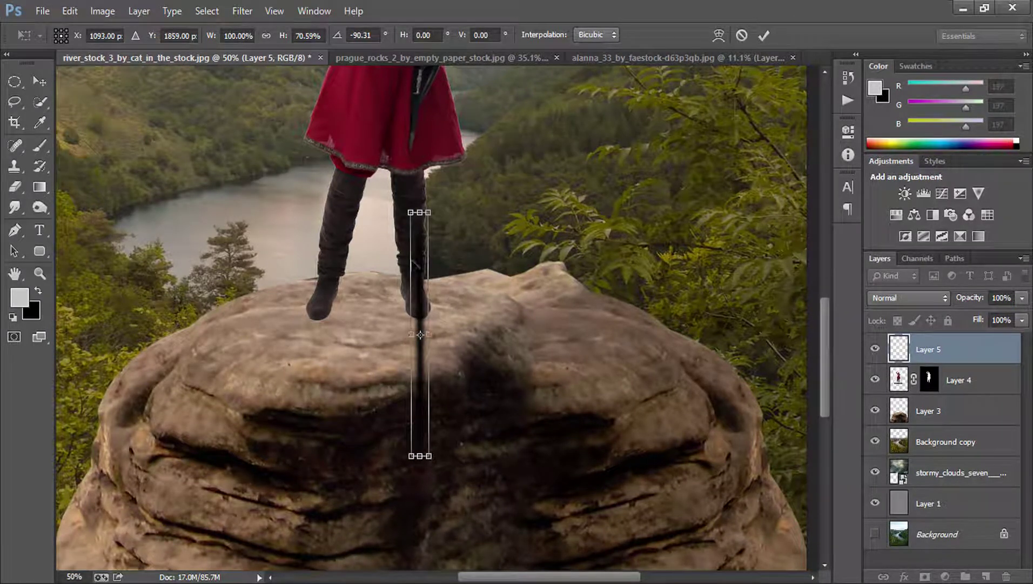
drag(420, 282, 304, 349)
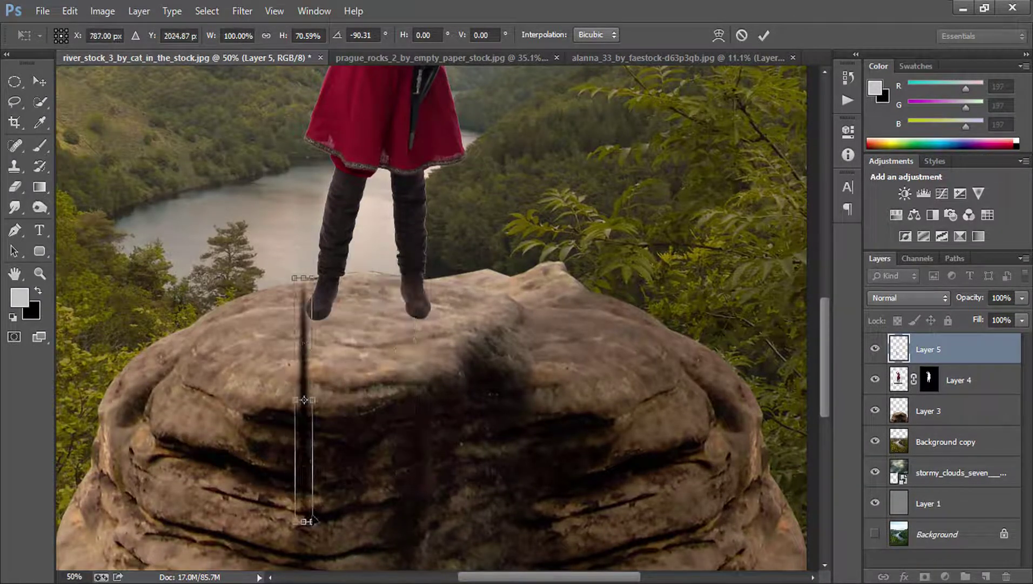
drag(302, 522, 305, 400)
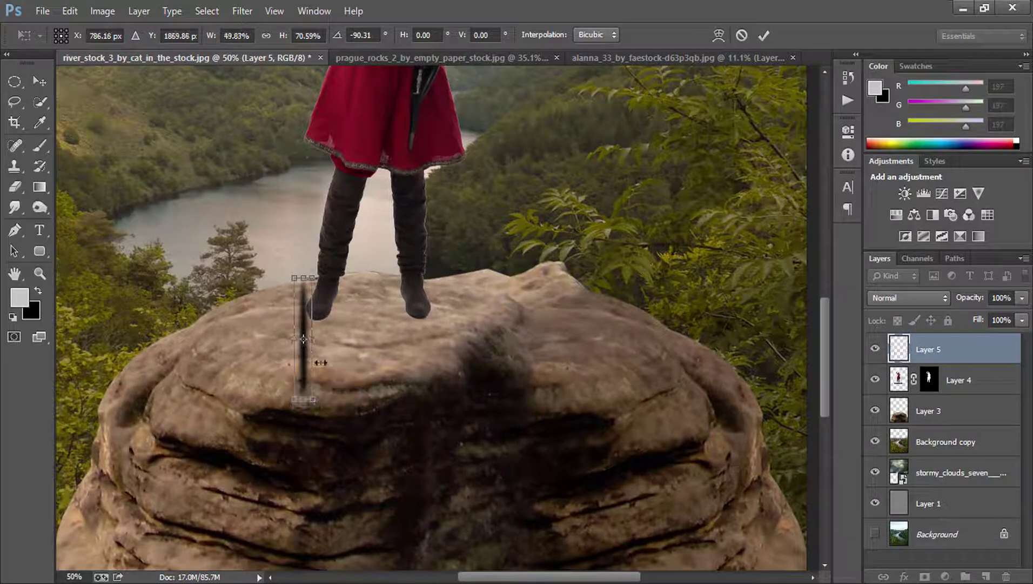
mouse_move(346, 319)
mouse_down()
mouse_move(357, 339)
mouse_move(315, 327)
mouse_up()
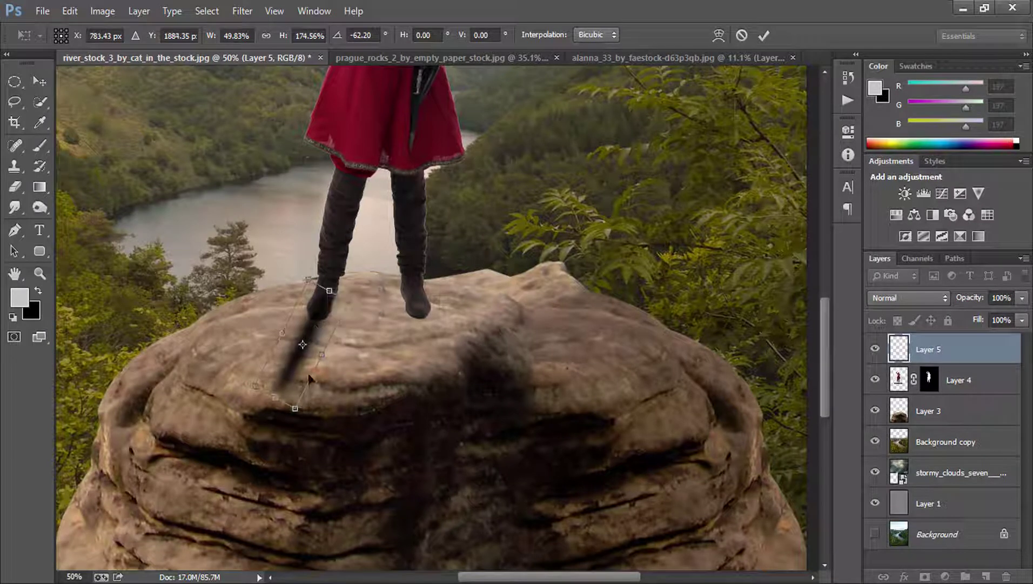
- Lengthen the shadow toward the lower left, commit it, and place Layer 5 below Layer 4
drag(368, 347, 373, 340)
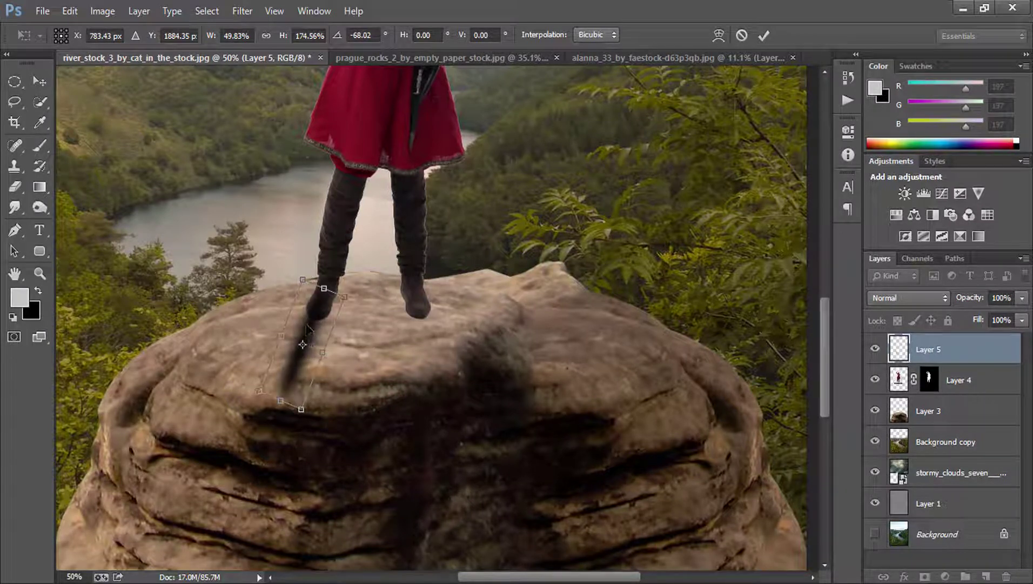
drag(307, 327, 312, 333)
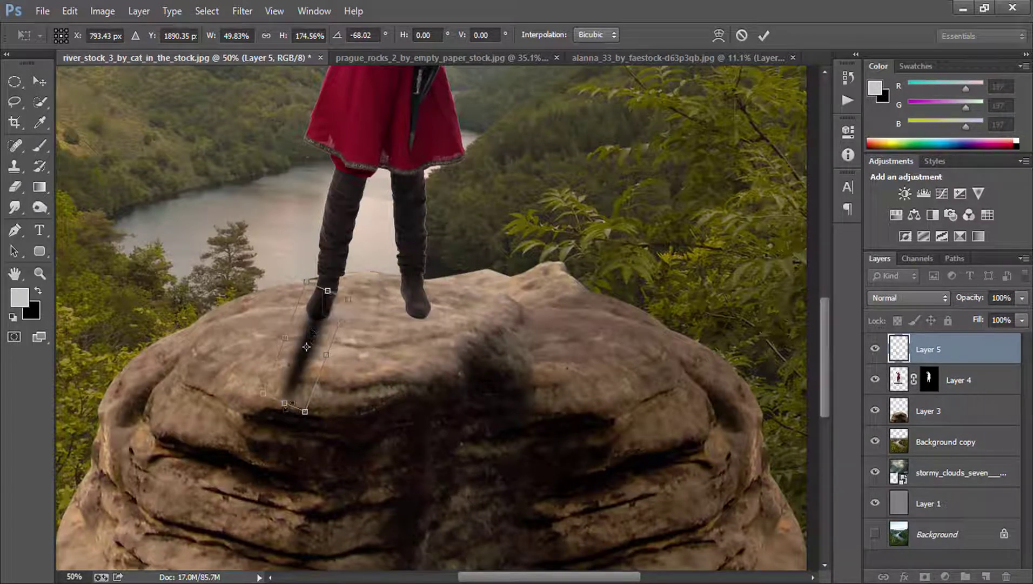
drag(282, 415, 274, 432)
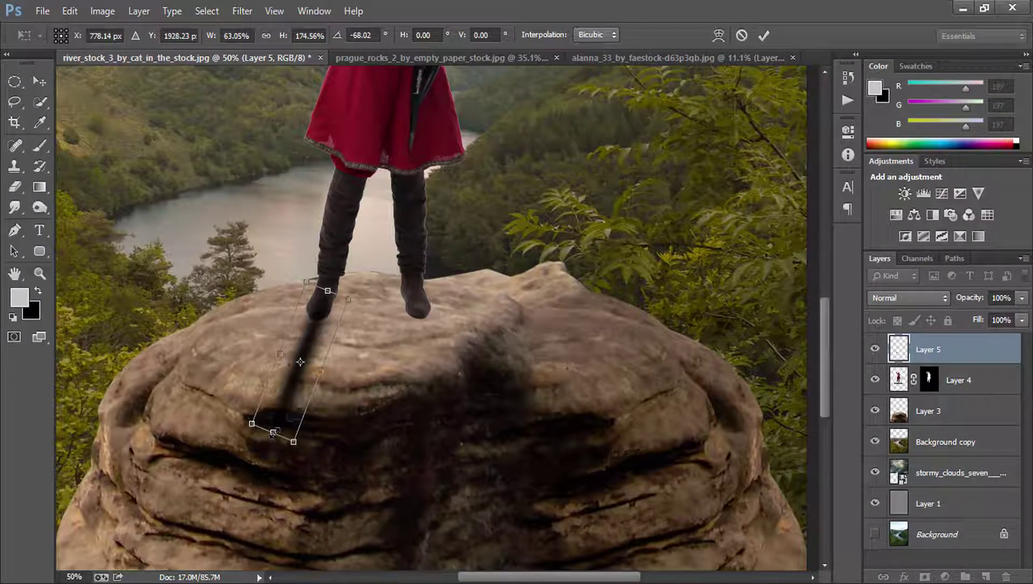
key(Left)
key(Left)
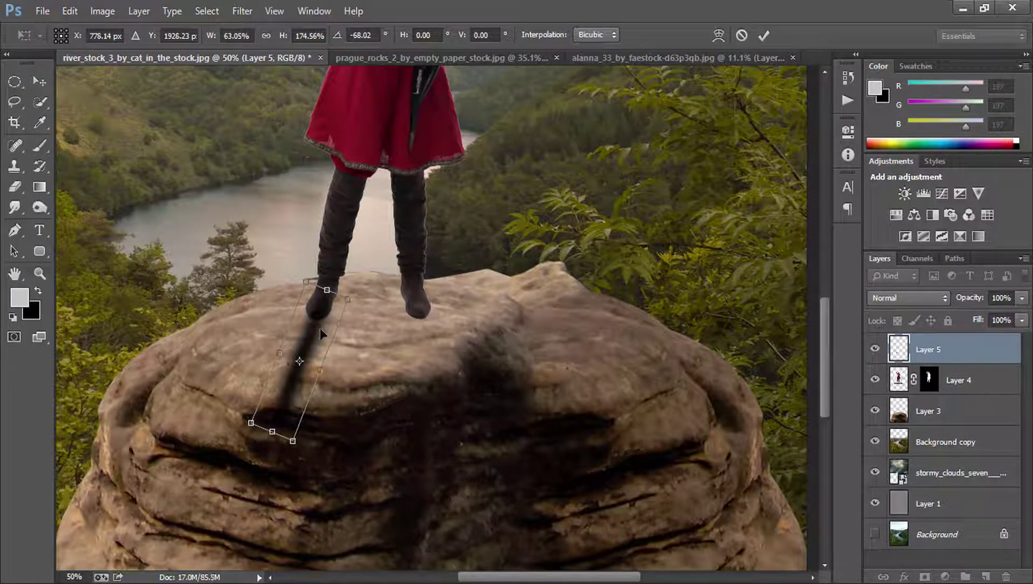
key(Return)
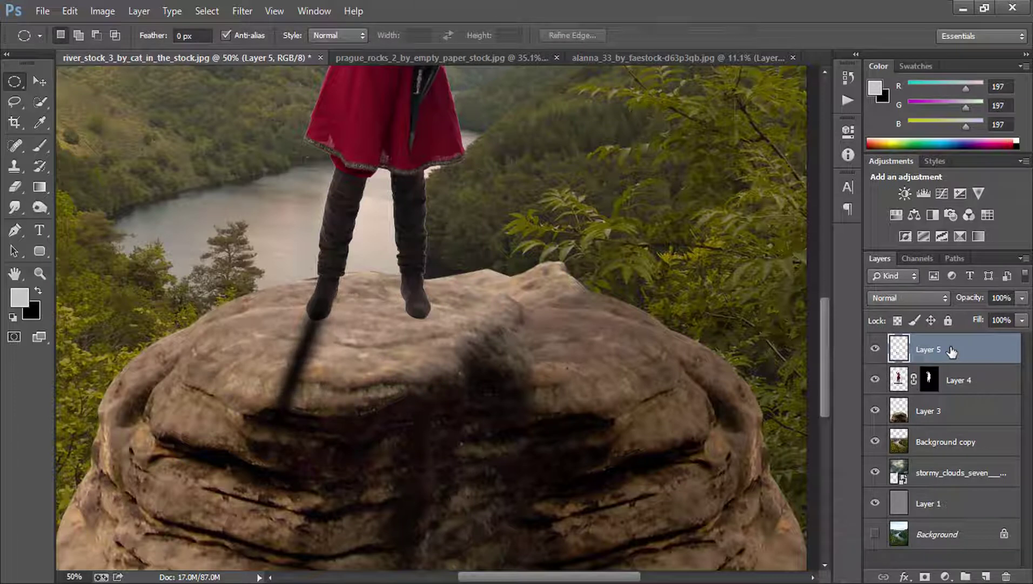
drag(951, 352, 954, 390)
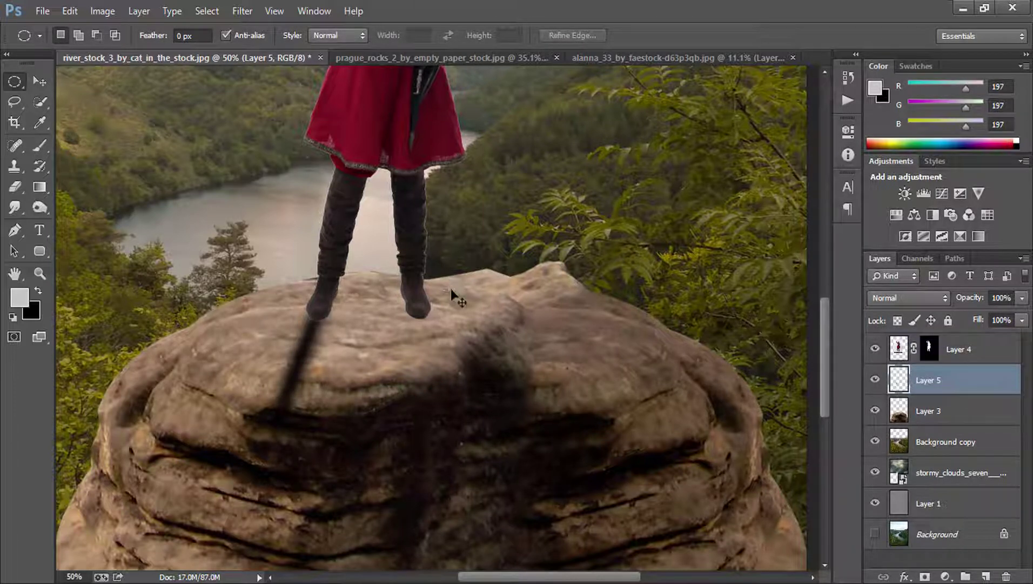
- Re-transform the shadow: widen, enlarge up-left, rotate about 8 degrees, and commit
key(ctrl+t)
drag(342, 361, 363, 362)
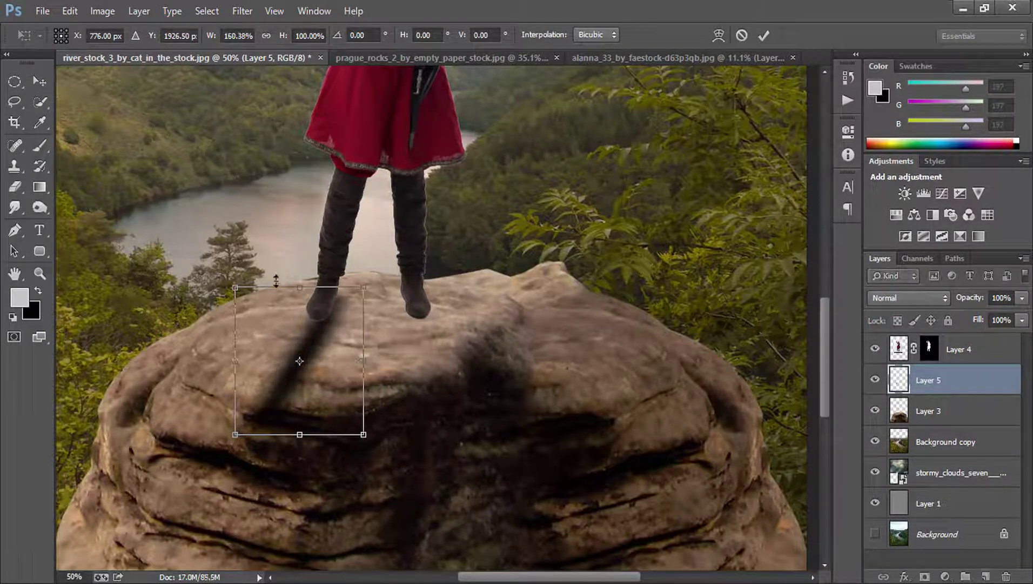
drag(236, 285, 224, 281)
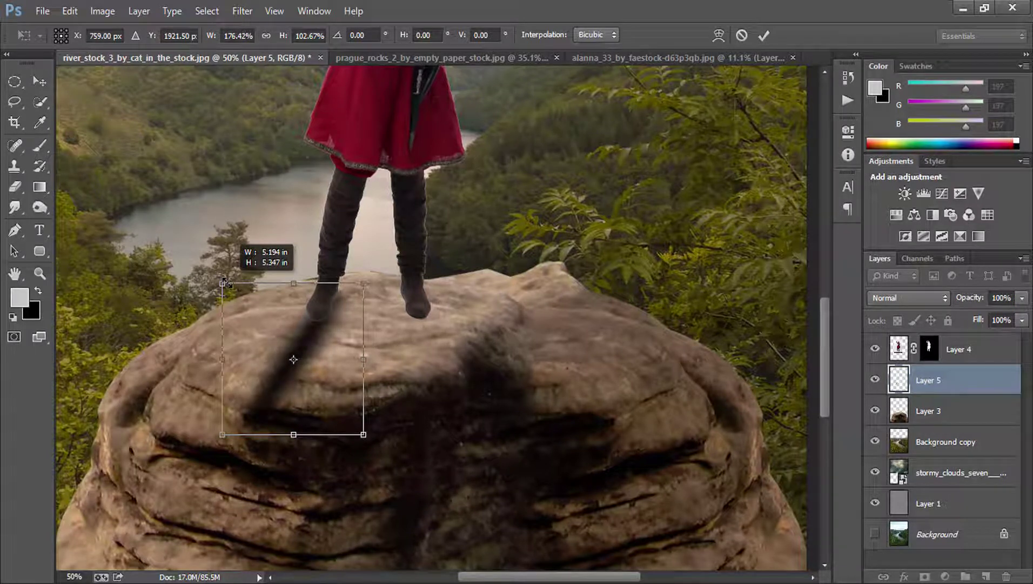
key(Left)
key(Left)
key(Left)
key(Left)
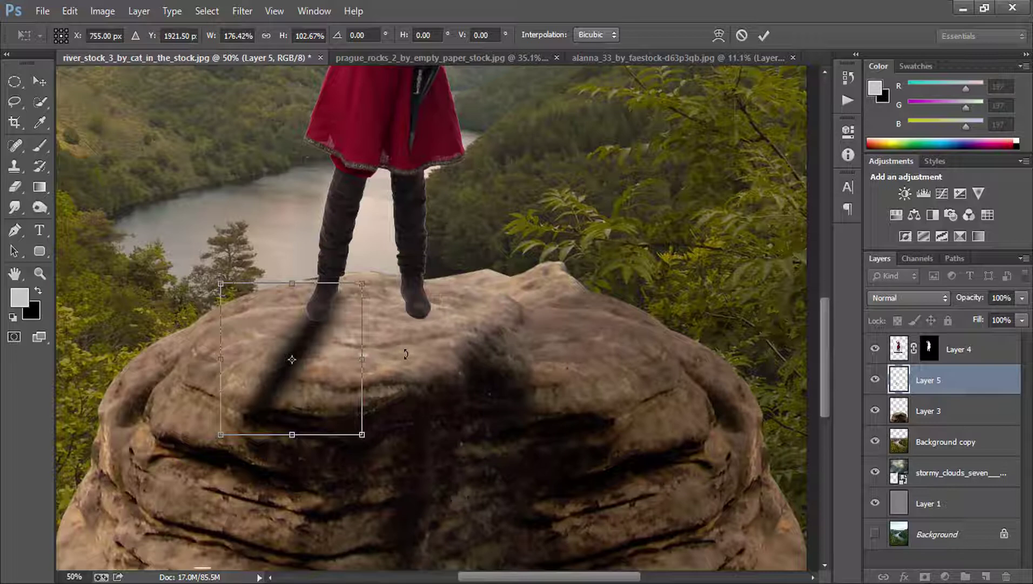
drag(405, 353, 413, 336)
key(Return)
key(m)
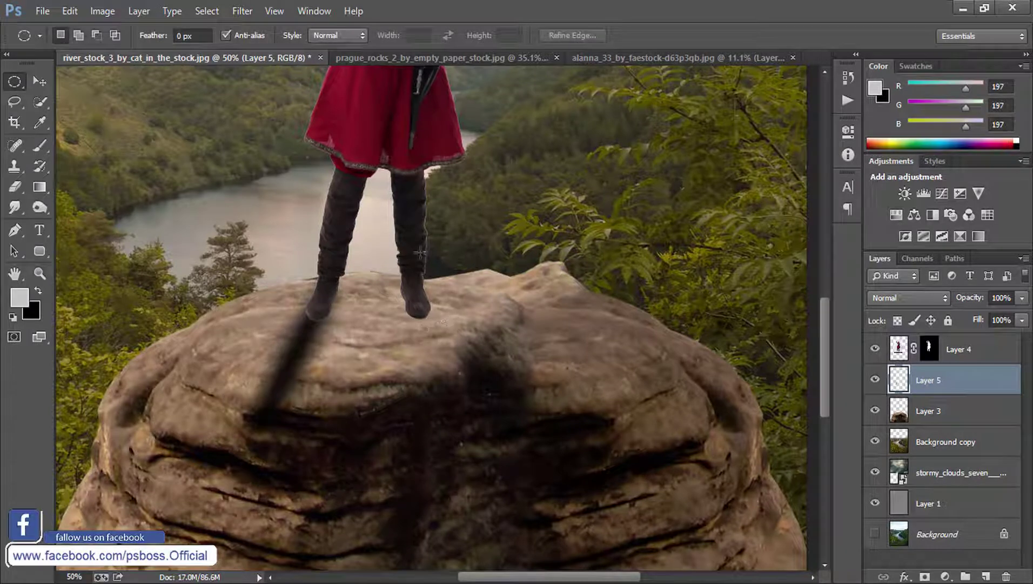
- Duplicate the shadow rightward for the right boot, tilt it about -4.65°, and nudge it right
click(50, 81)
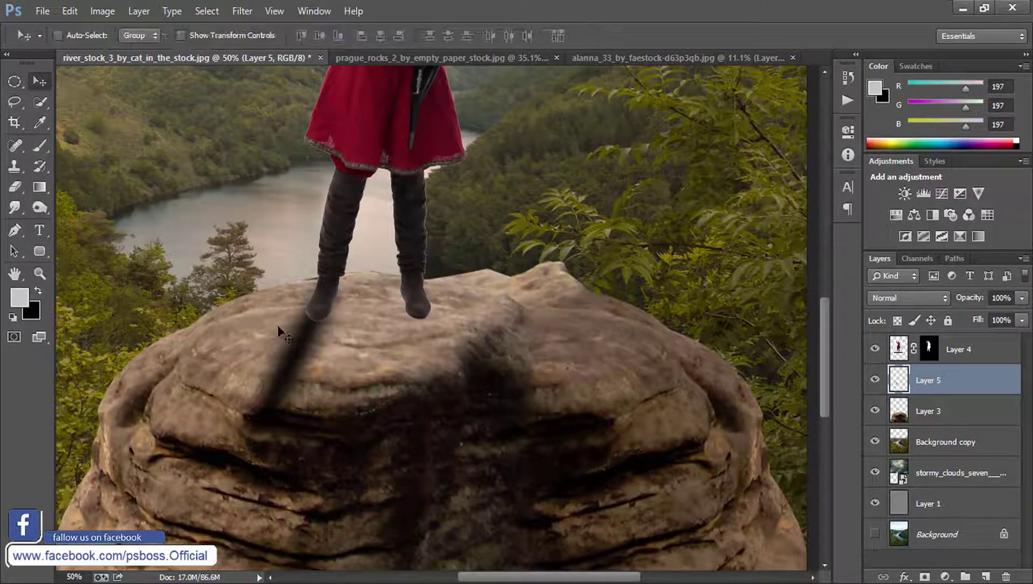
drag(295, 358, 391, 358)
key(ctrl+t)
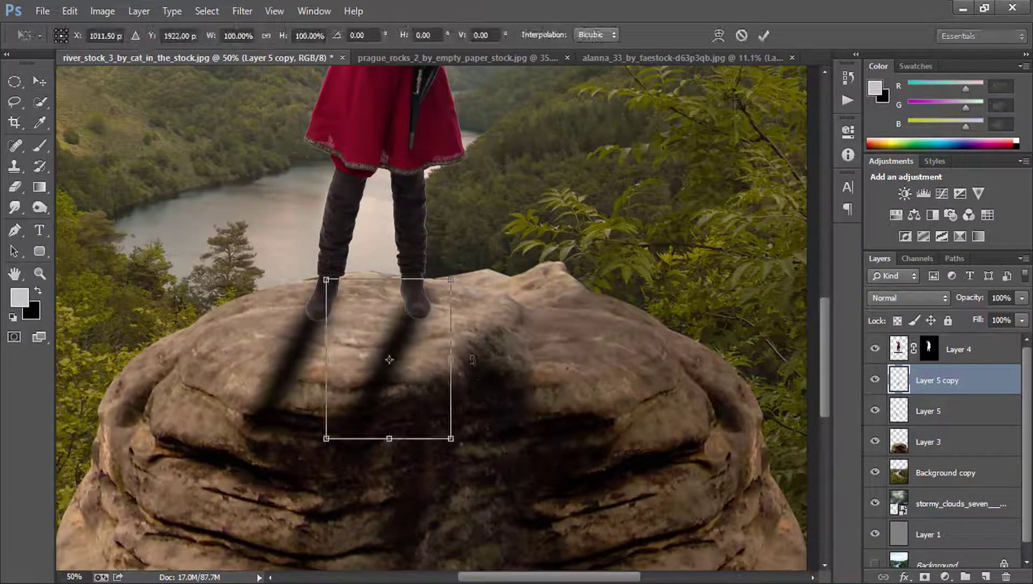
drag(473, 361, 474, 354)
key(Right)
key(Right)
key(Right)
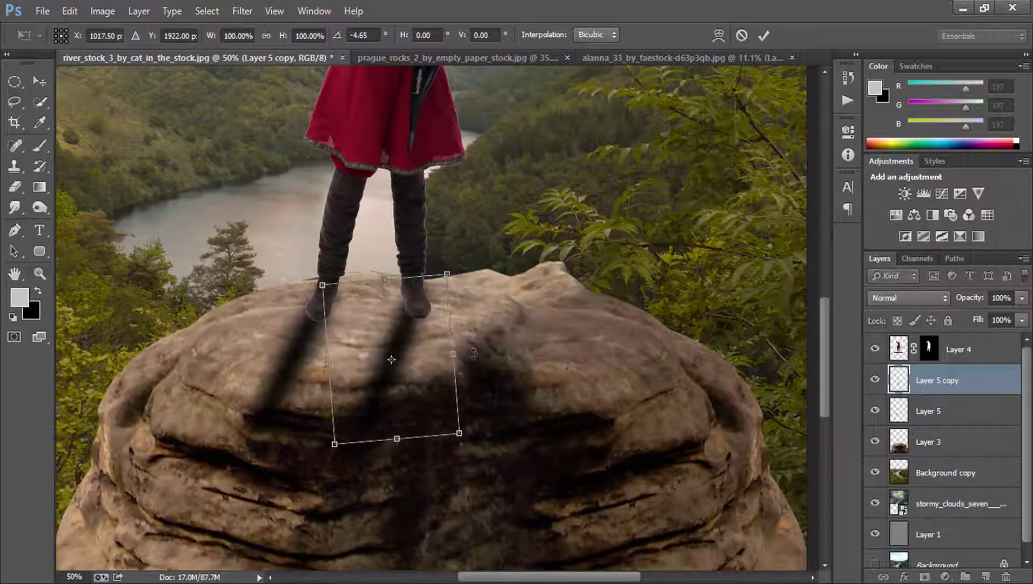
key(Right)
key(Right)
key(Right)
key(Right)
key(Right)
key(Right)
key(Right)
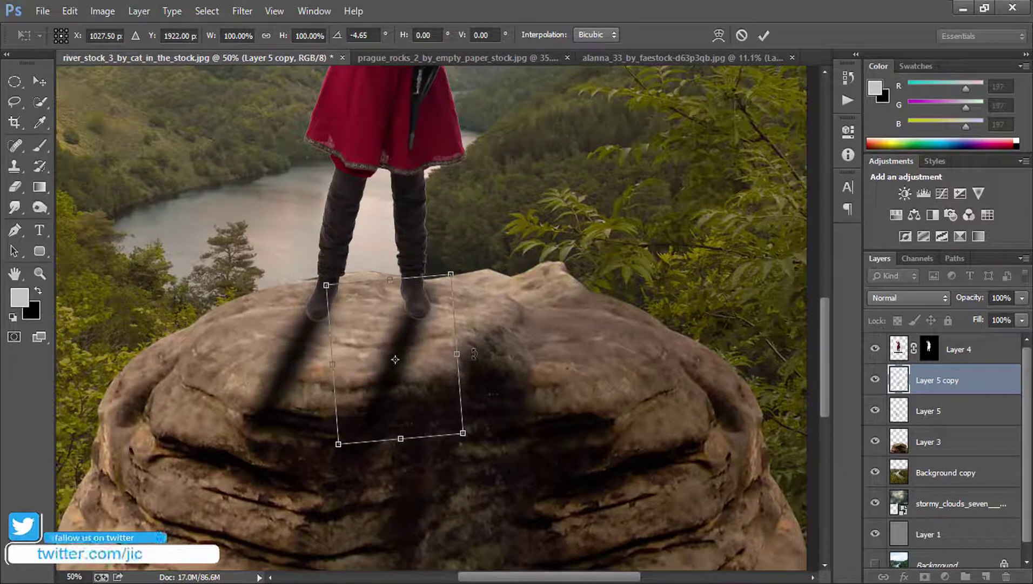
key(Right)
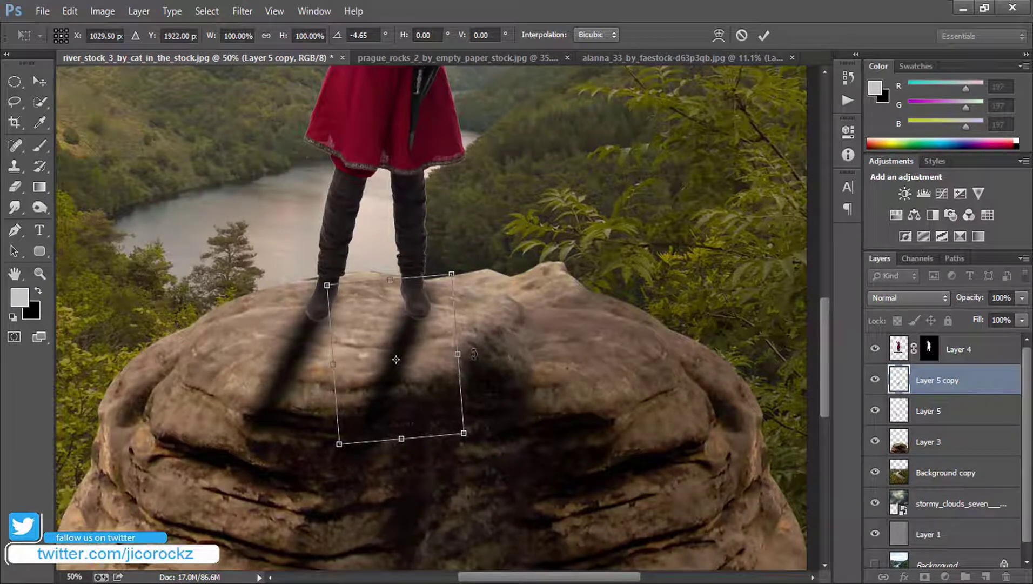
click(766, 32)
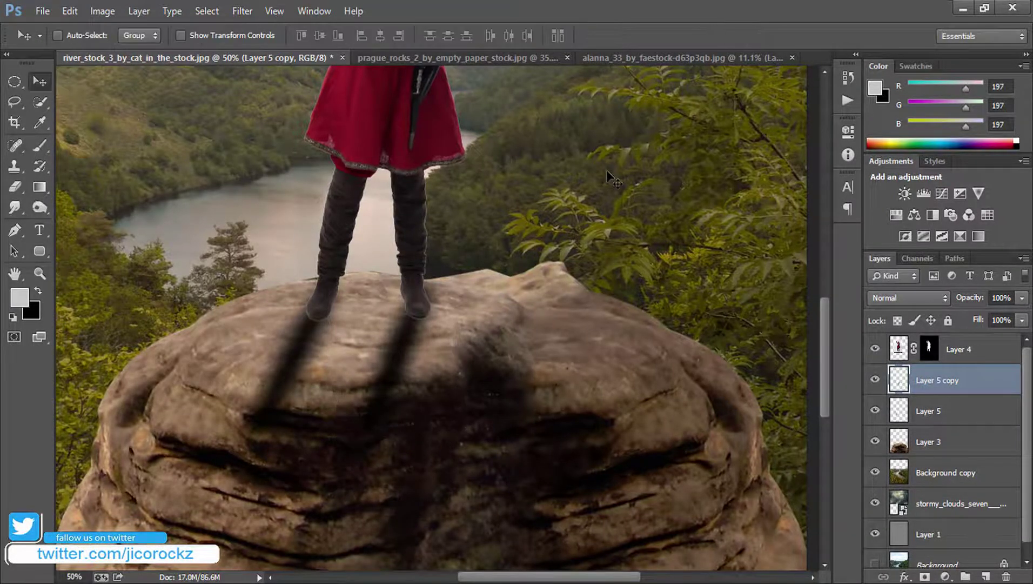
key(ctrl+0)
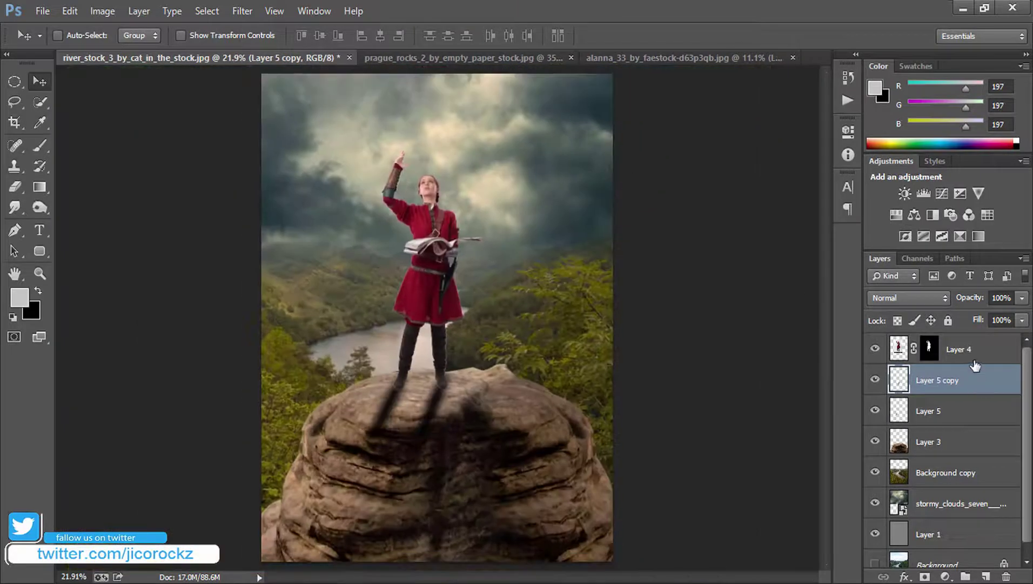
click(972, 353)
- Add a Curves 1 layer clipped to Layer 4 and lower its white point to darken the model
click(945, 576)
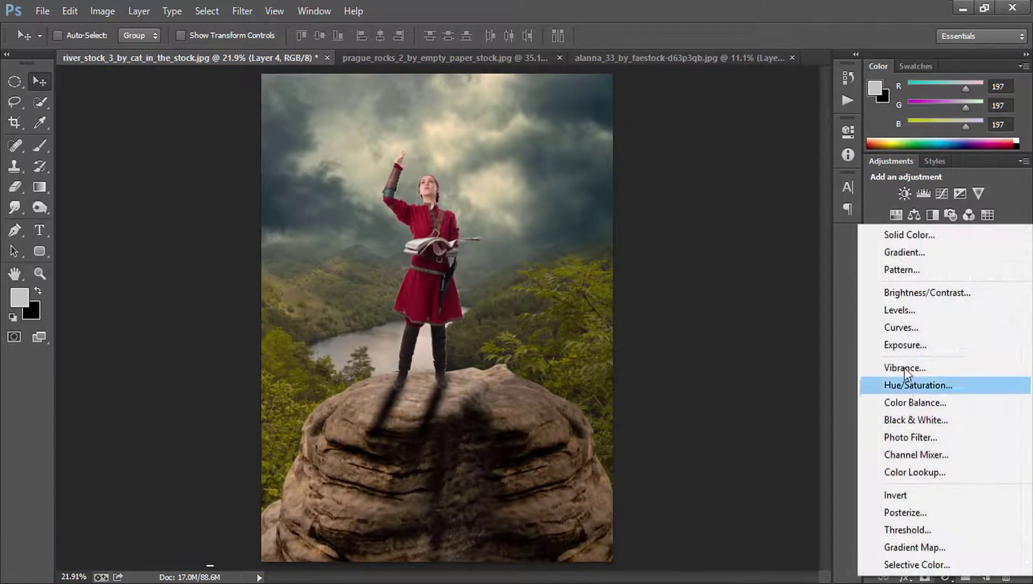
click(897, 328)
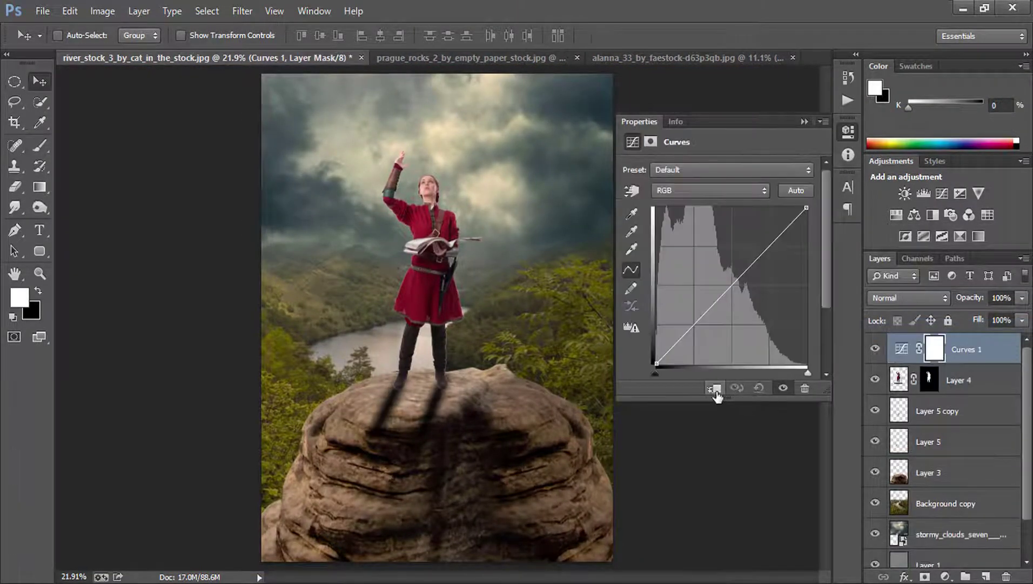
click(714, 388)
drag(806, 208, 838, 275)
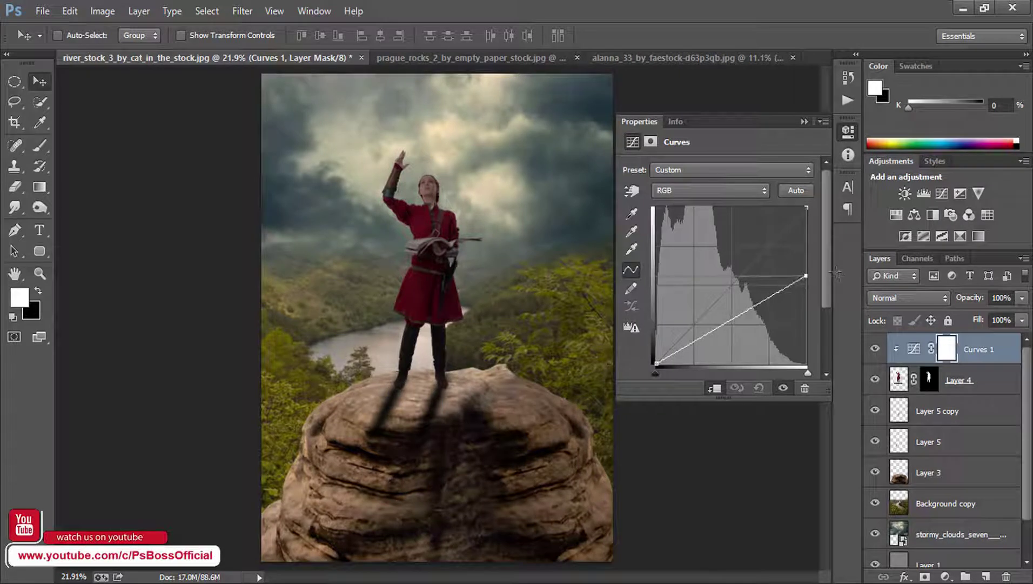
drag(839, 275, 812, 282)
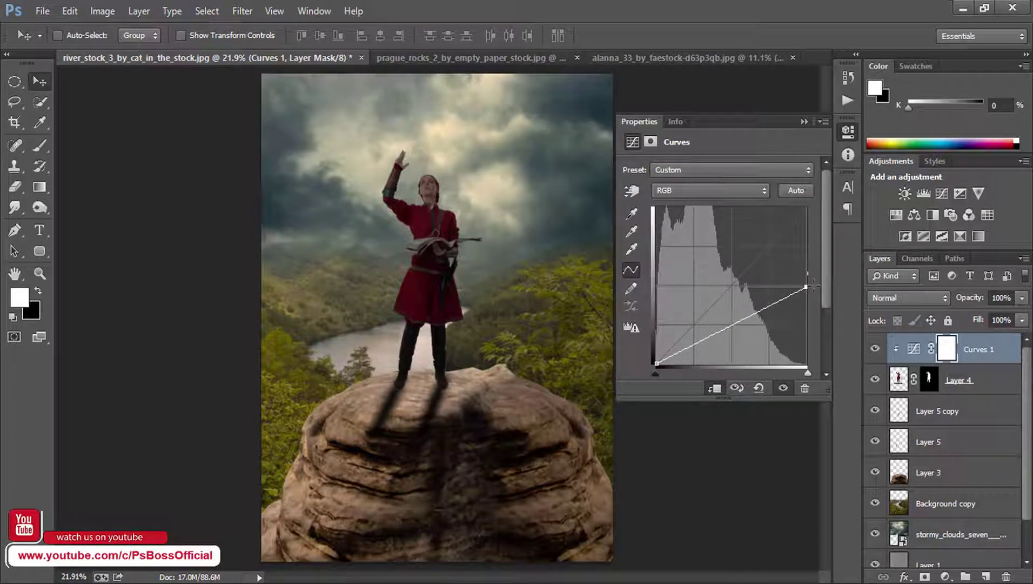
click(804, 121)
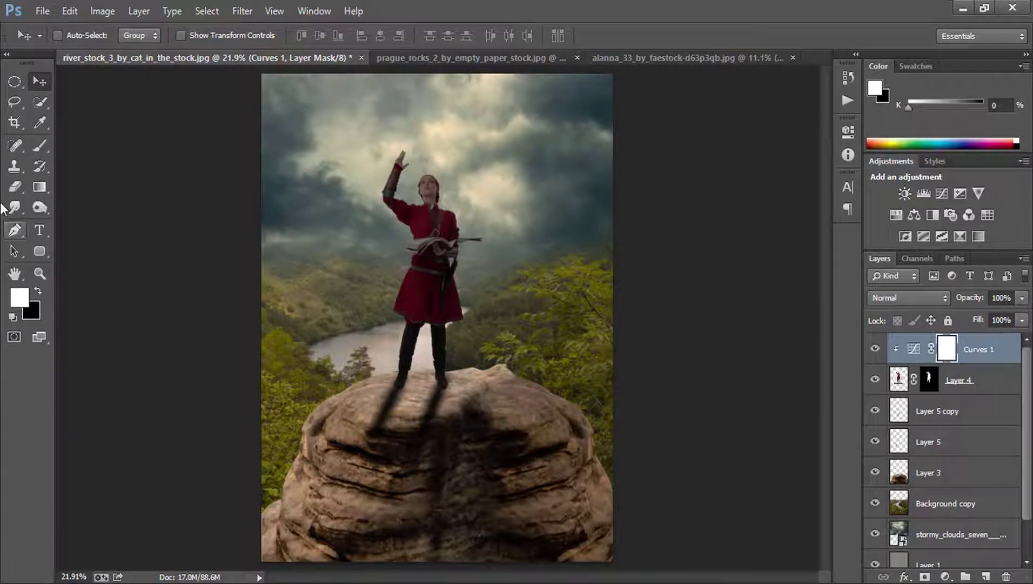
- Select the Gradient Tool with a black-to-transparent gradient preset
click(39, 187)
click(140, 187)
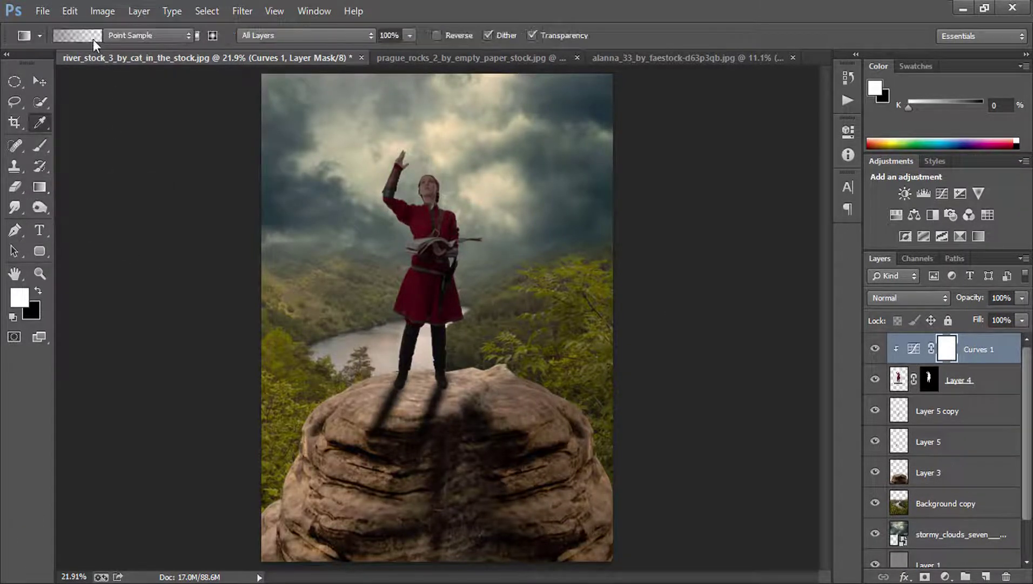
click(93, 40)
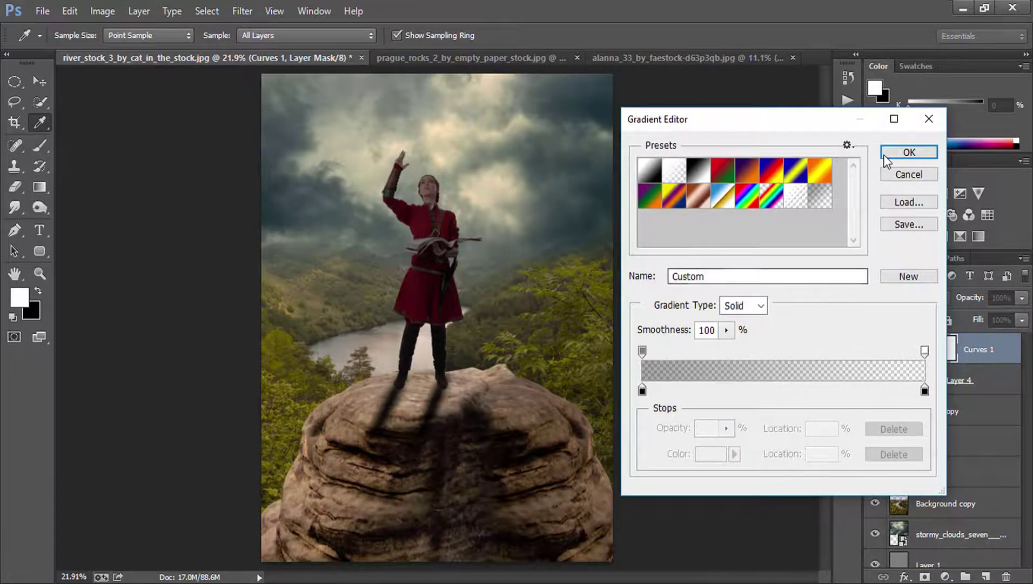
click(909, 152)
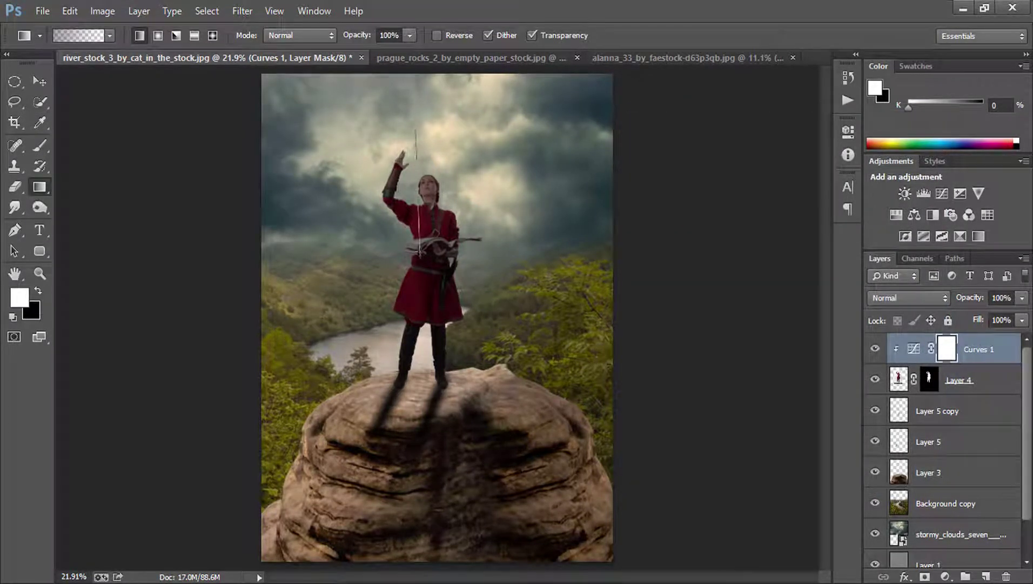
- Draw top-to-bottom gradients on the Curves 1 mask so darkening builds toward her legs and boots
drag(419, 258, 412, 234)
drag(430, 303, 425, 163)
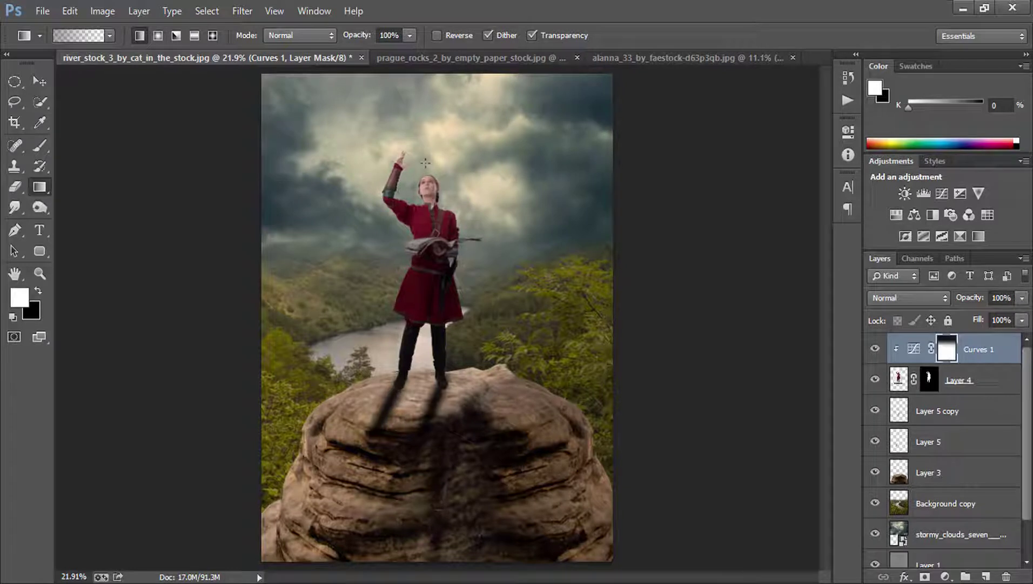
mouse_move(426, 349)
mouse_down()
mouse_move(426, 162)
mouse_move(425, 348)
mouse_up()
drag(425, 206, 425, 348)
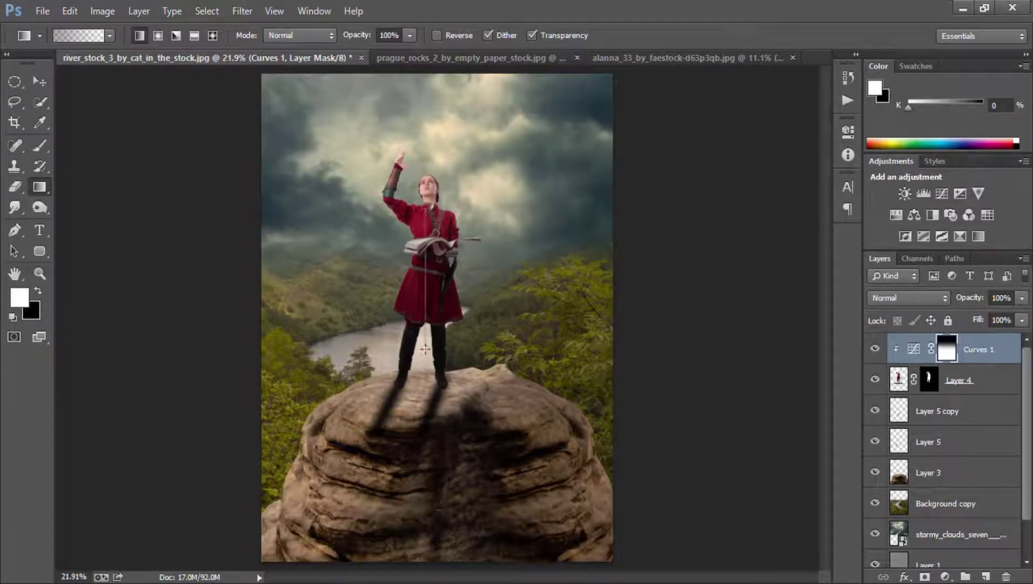
mouse_move(429, 203)
mouse_down()
mouse_move(425, 351)
mouse_move(426, 326)
mouse_up()
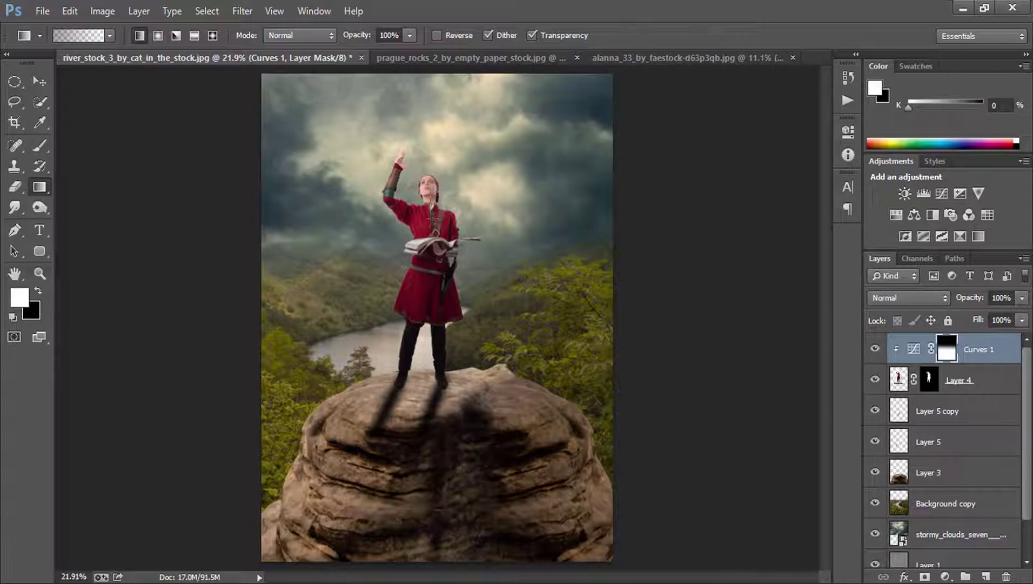
drag(431, 243, 432, 370)
drag(426, 245, 425, 350)
- Merge Layer 5 and Layer 5 copy into one shadow layer at 88% opacity
key(z)
click(404, 351)
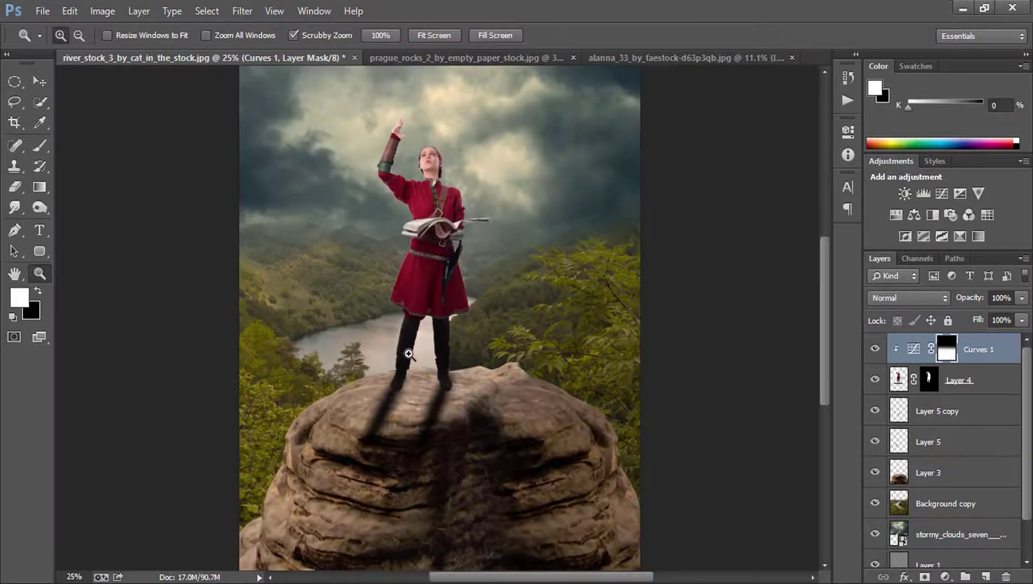
click(407, 347)
drag(415, 418, 342, 284)
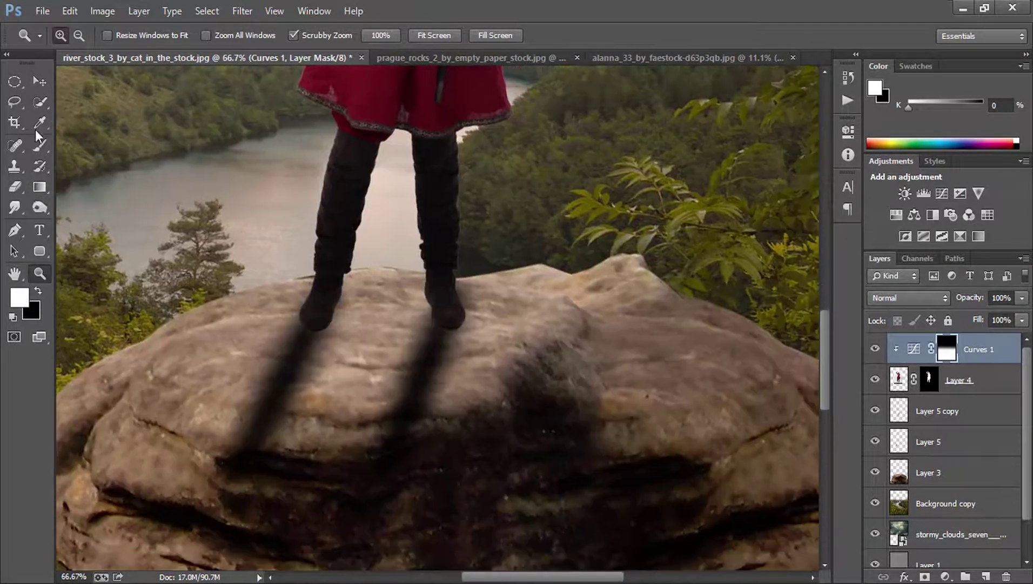
click(919, 413)
ctrl+click(925, 441)
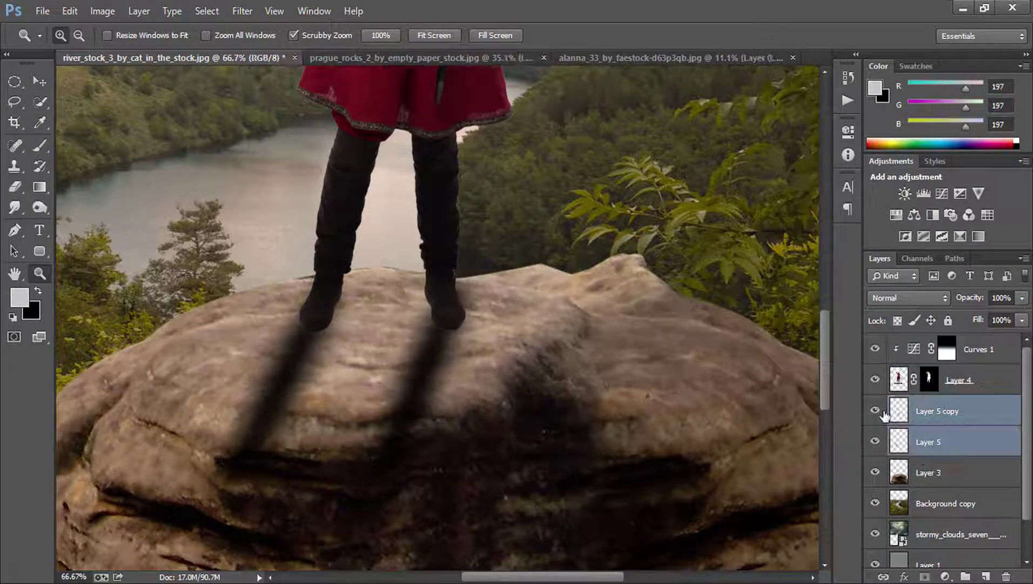
right_click(937, 415)
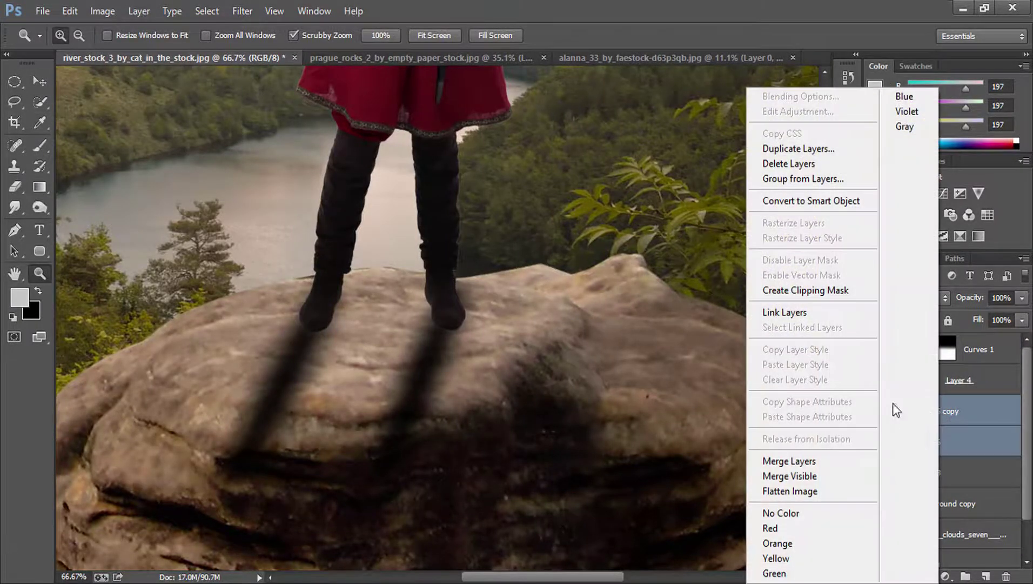
click(805, 460)
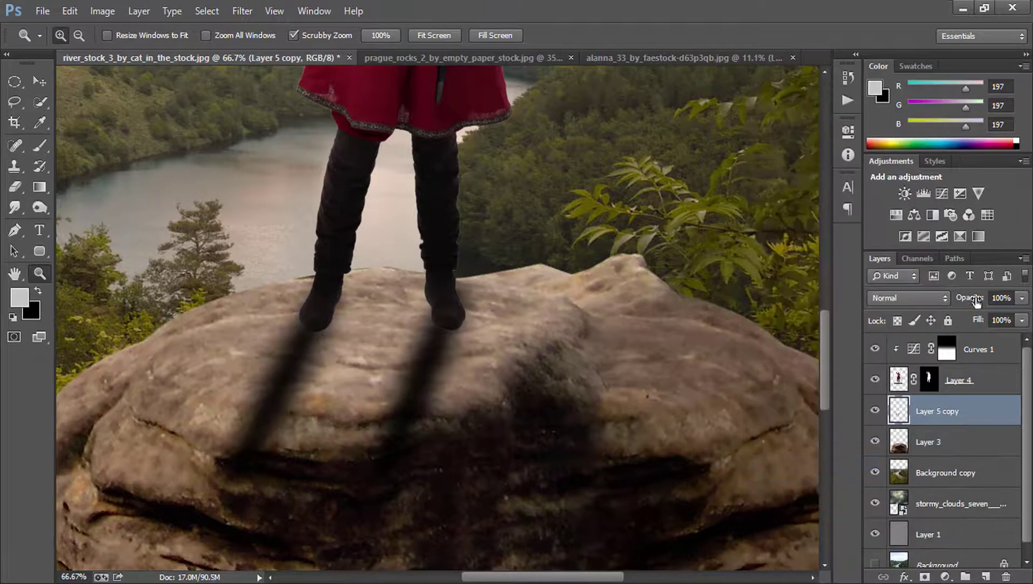
drag(976, 301, 967, 301)
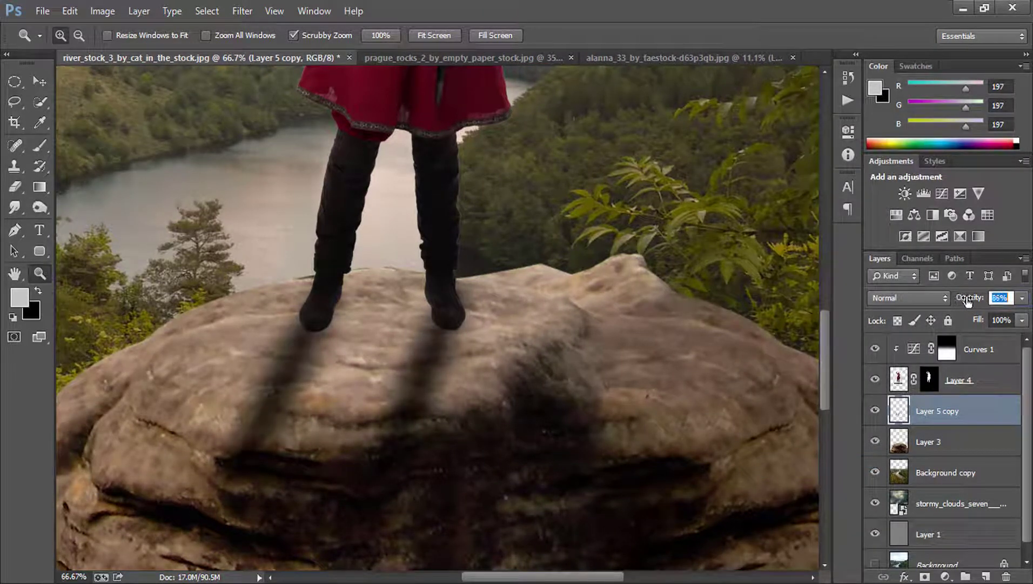
drag(967, 302, 967, 301)
- Set up the Eraser at 100% flow with a small brush size
drag(15, 190, 69, 187)
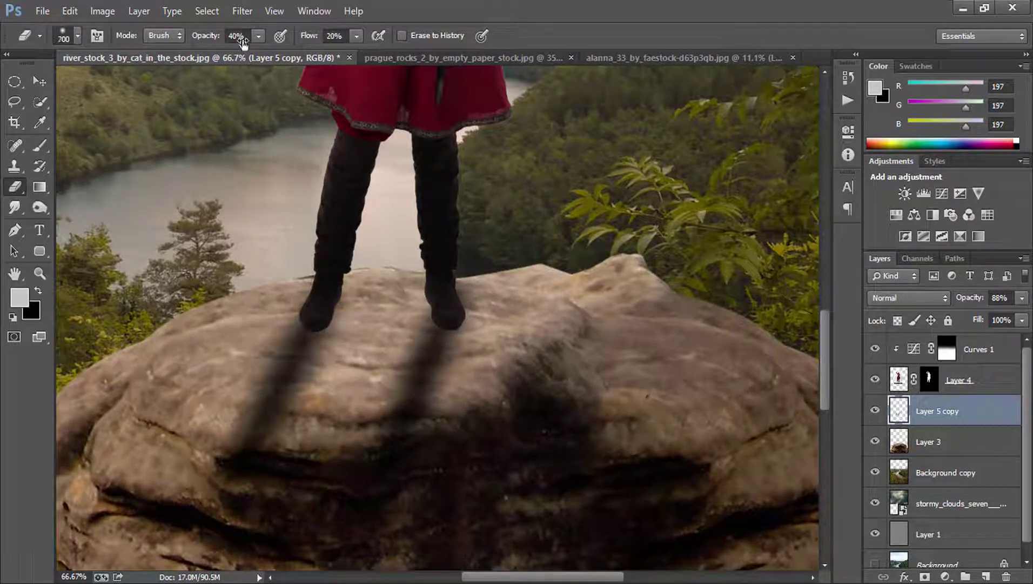
drag(309, 35, 351, 35)
key(bracketright)
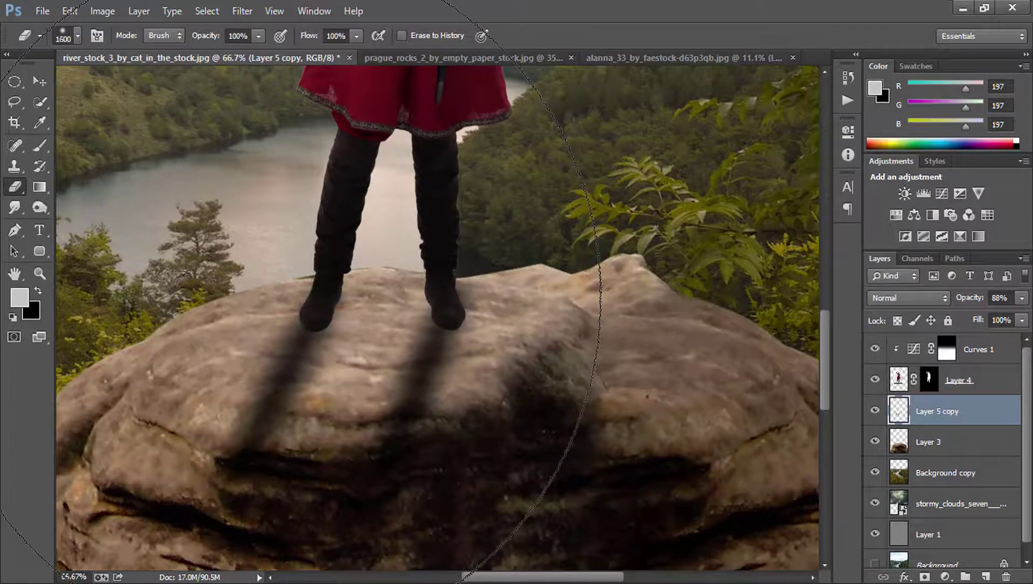
key(bracketleft)
key(bracketleft)
key(bracketleft)
key(bracketleft)
key(bracketleft)
key(bracketleft)
key(bracketleft)
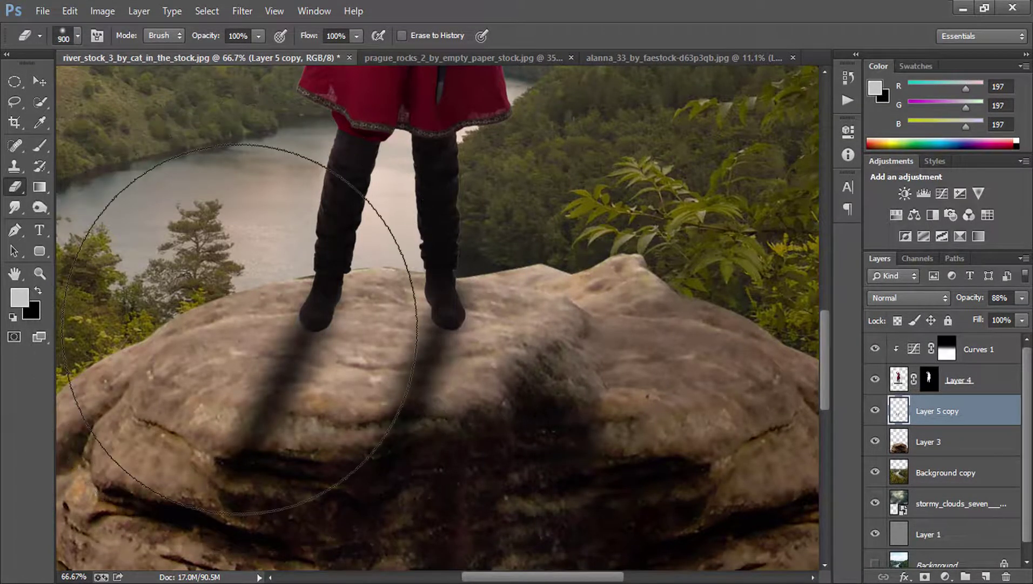
key(bracketleft)
key(bracketleft)
key(bracketleft)
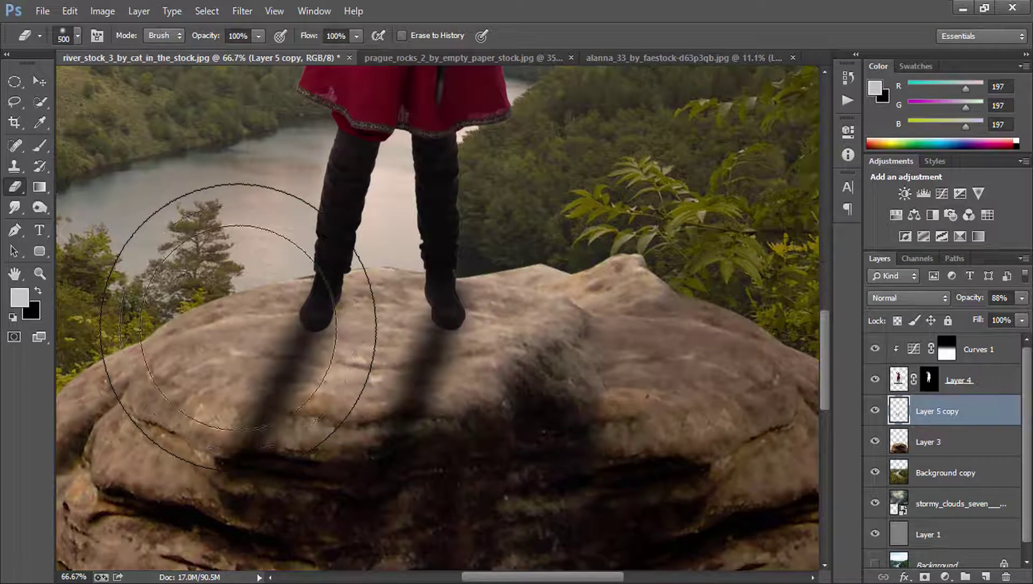
key(bracketleft)
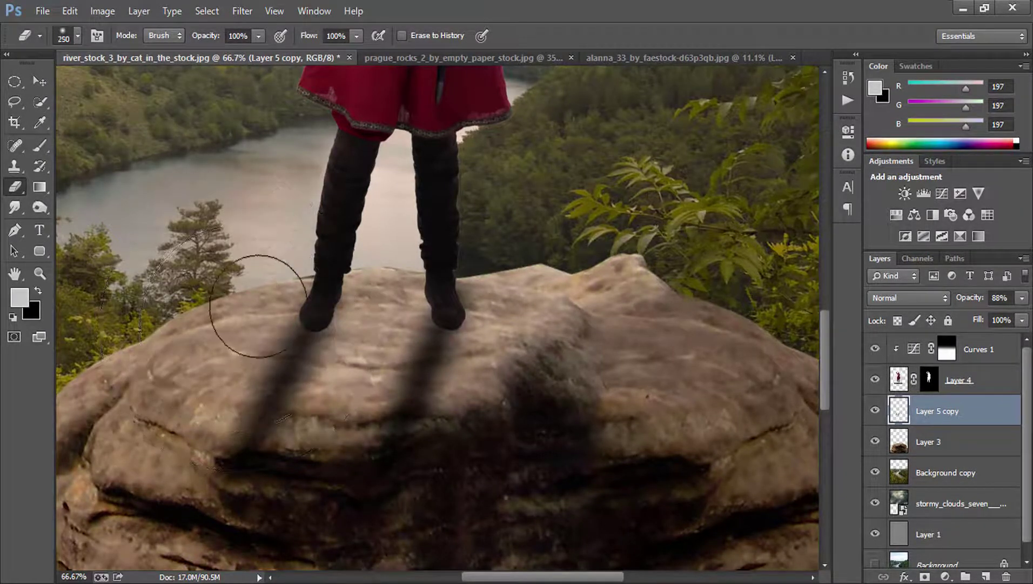
key(bracketleft)
key(bracketleft)
key(bracketleft)
key(bracketleft)
key(bracketleft)
key(bracketleft)
key(bracketleft)
key(bracketleft)
key(bracketleft)
key(bracketleft)
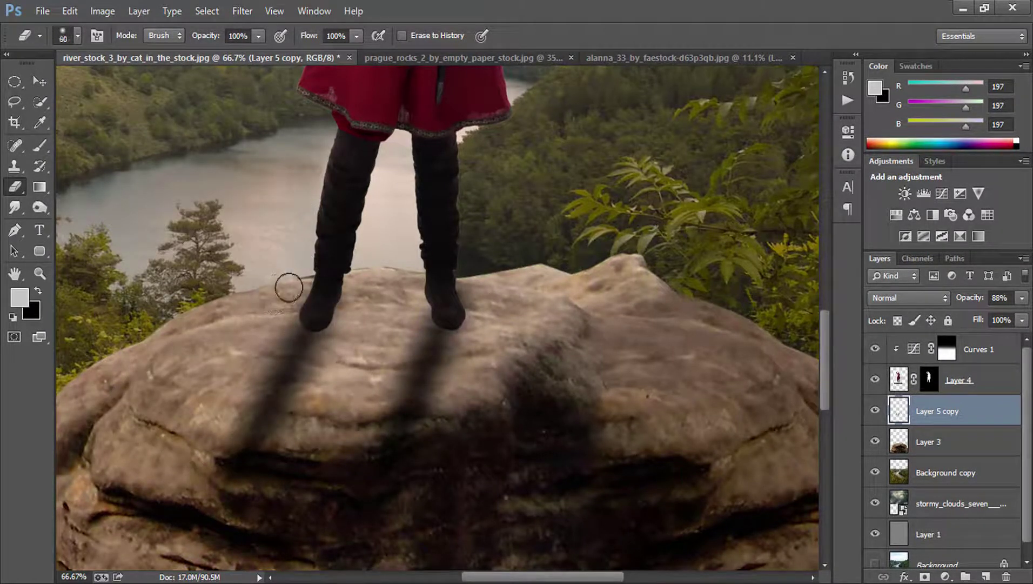
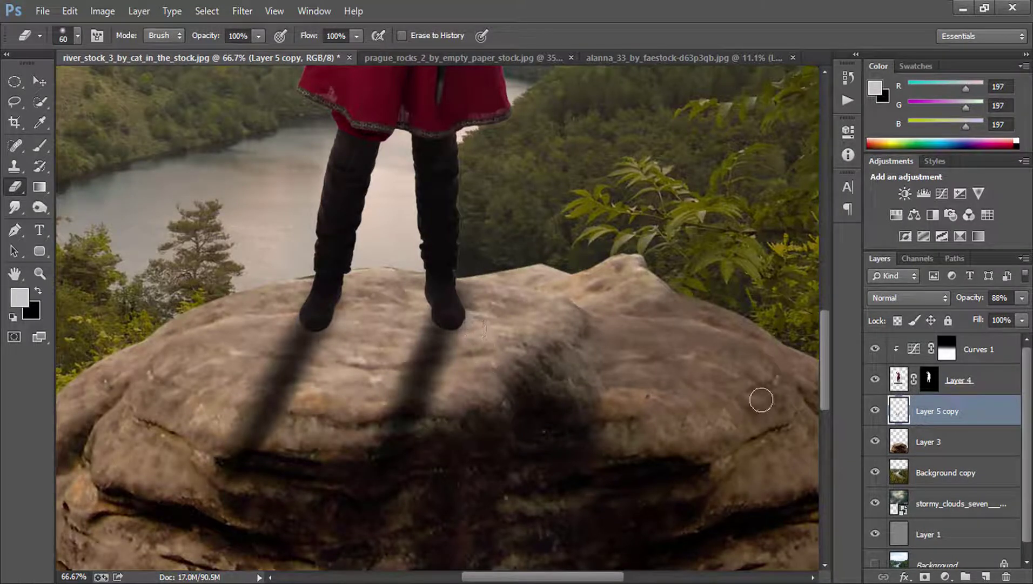
- Add a new Layer 5 and set up a black 50 px brush
click(986, 576)
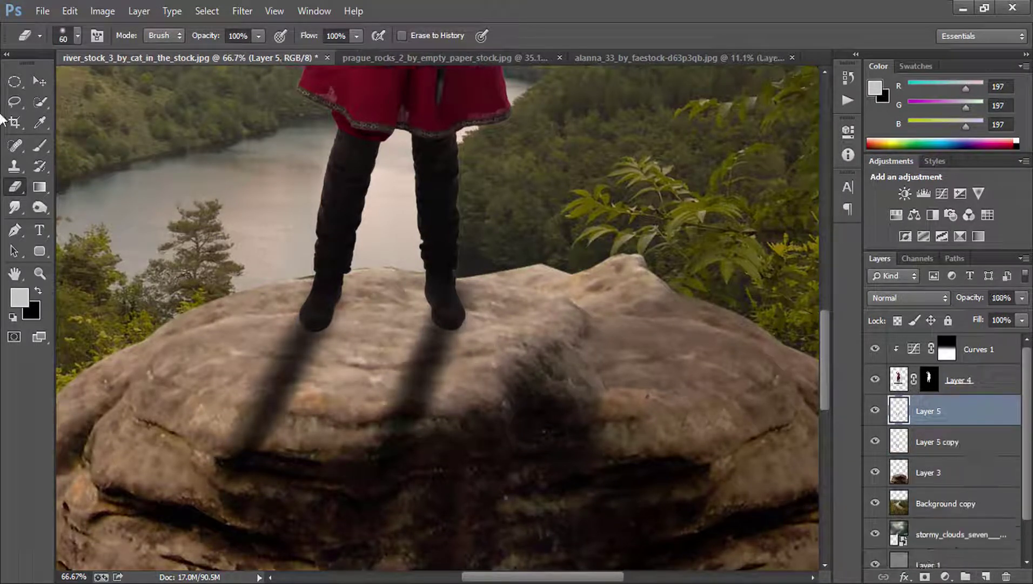
right_click(41, 142)
click(65, 143)
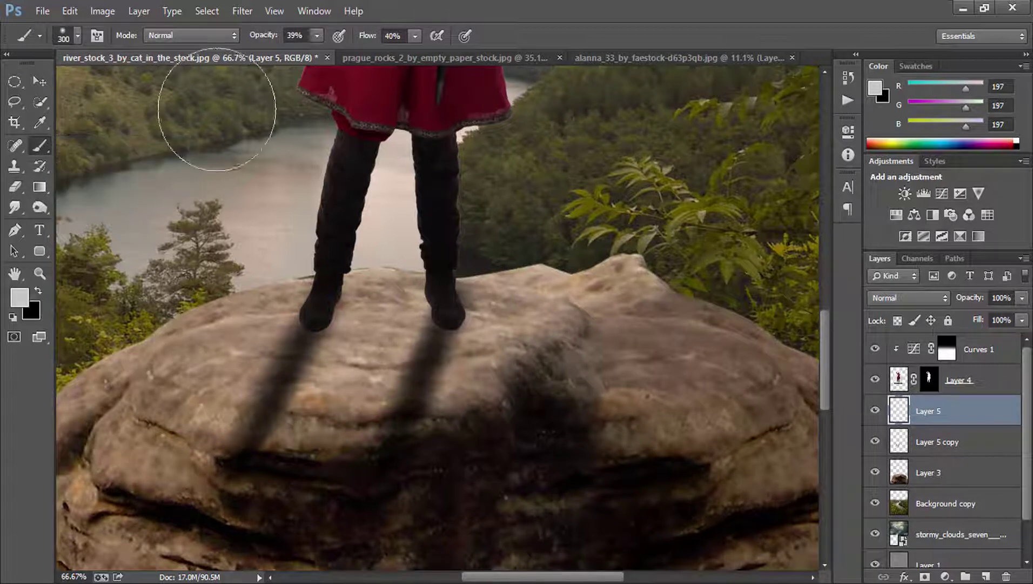
mouse_move(257, 41)
mouse_down()
mouse_move(326, 37)
mouse_move(270, 38)
mouse_up()
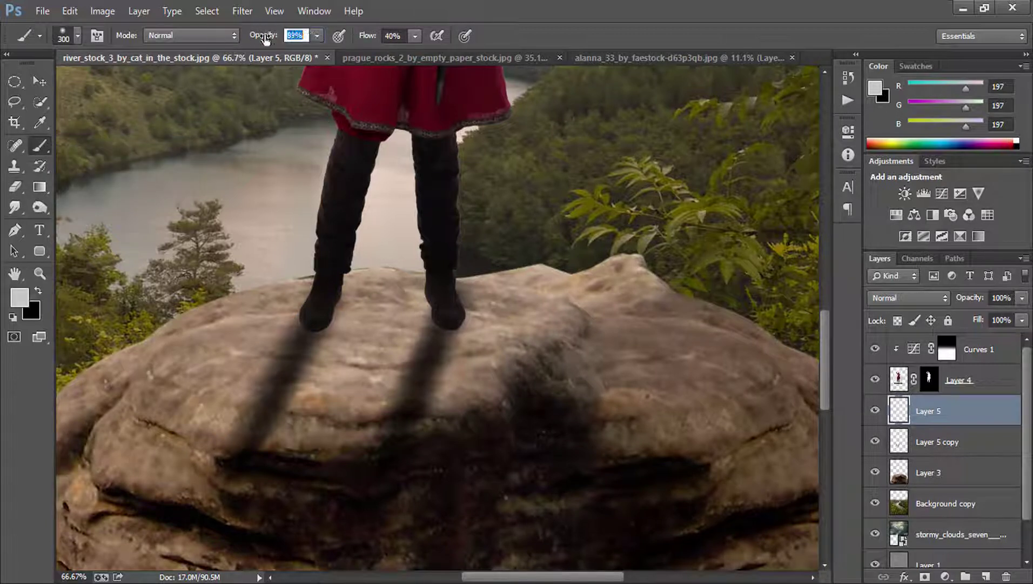
key(bracketleft)
key(bracketleft)
key(bracketleft)
key(bracketleft)
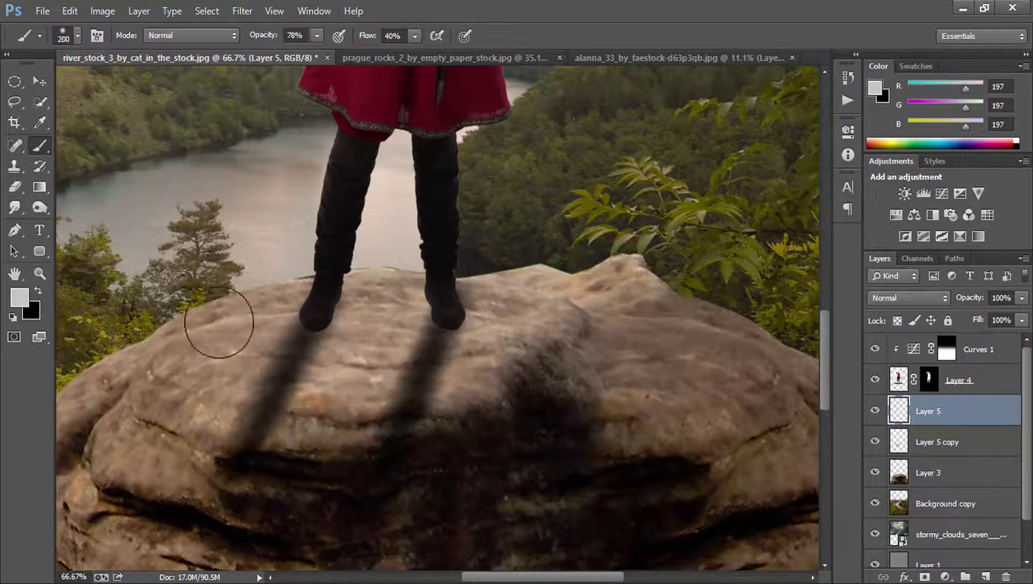
click(38, 291)
key(bracketleft)
key(bracketleft)
key(bracketleft)
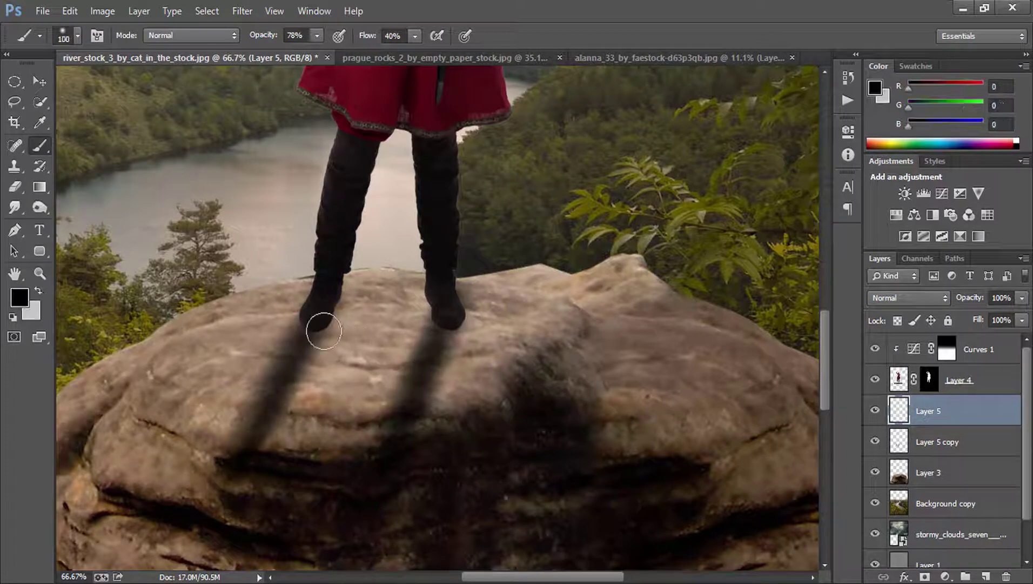
key(bracketleft)
key(bracketleft)
key(bracketleft)
- Paint a dark contact shadow under the left boot at 100% opacity and flow
mouse_move(322, 320)
mouse_down()
mouse_move(325, 310)
mouse_move(309, 321)
mouse_move(325, 322)
mouse_up()
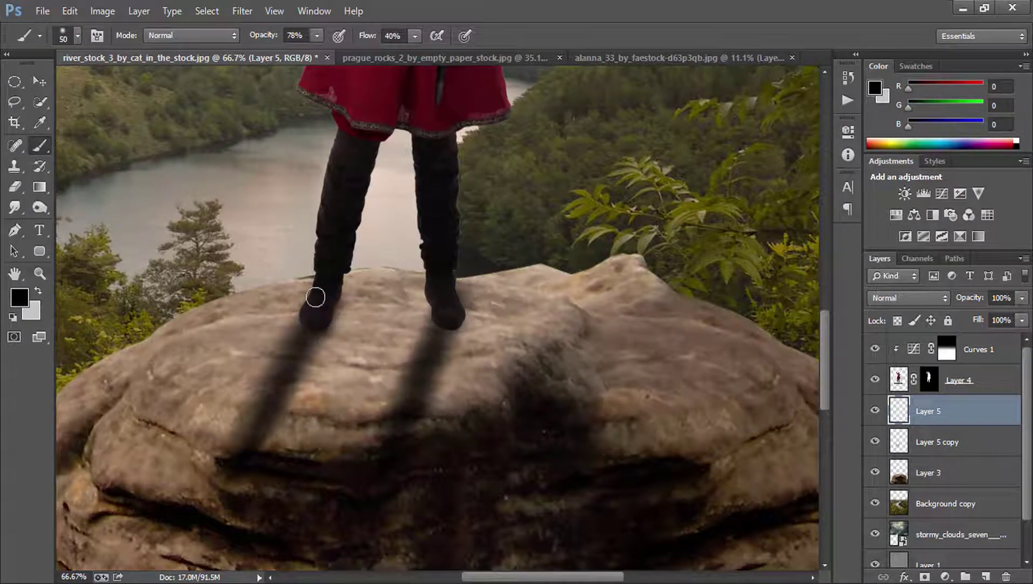
drag(261, 38, 292, 38)
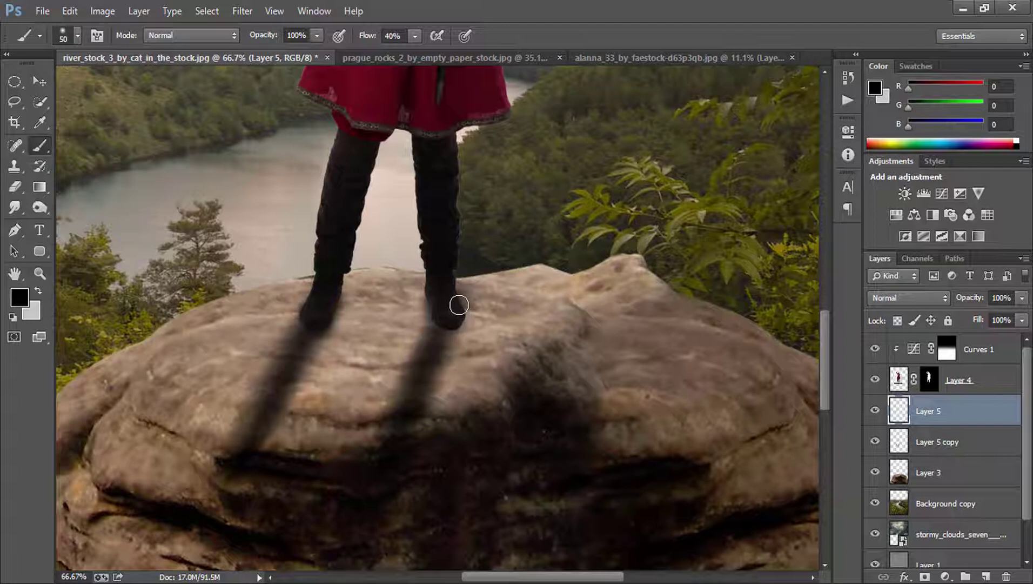
drag(365, 37, 529, 70)
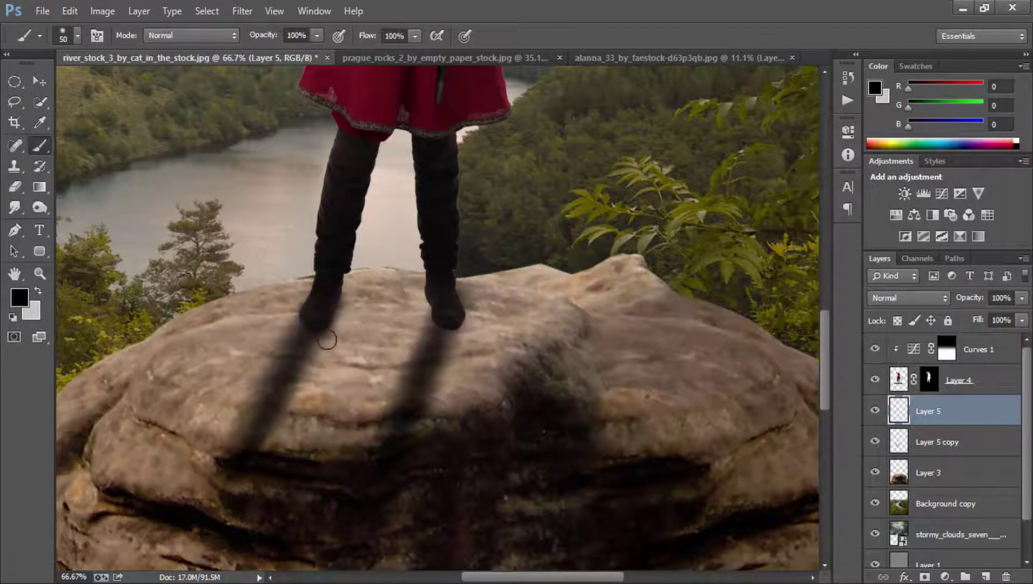
key(bracketleft)
key(bracketleft)
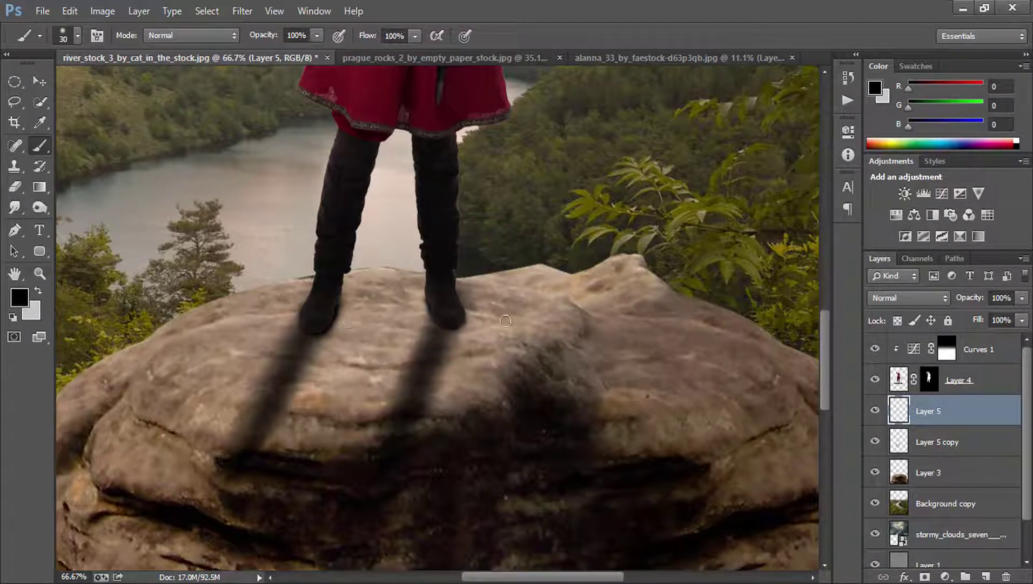
- Pick a smaller standard Eraser and zoom out to fit the whole image
click(15, 187)
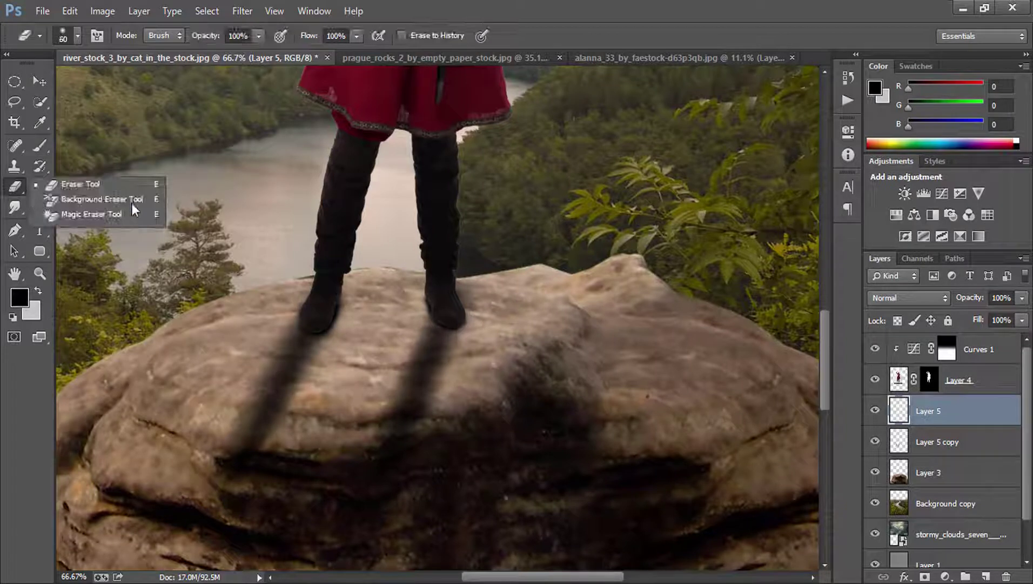
click(81, 184)
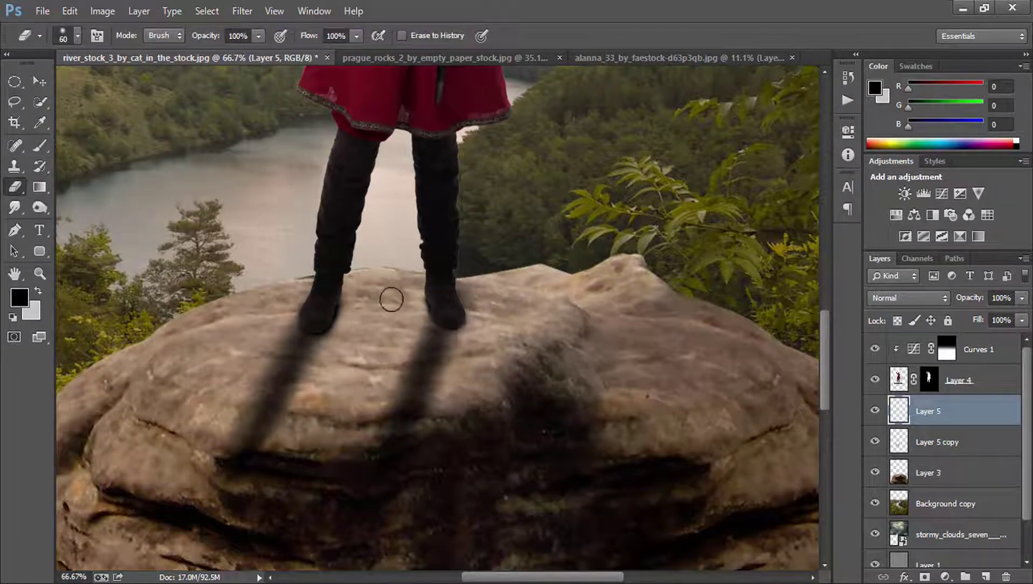
key(bracketleft)
key(bracketleft)
key(bracketleft)
key(ctrl+0)
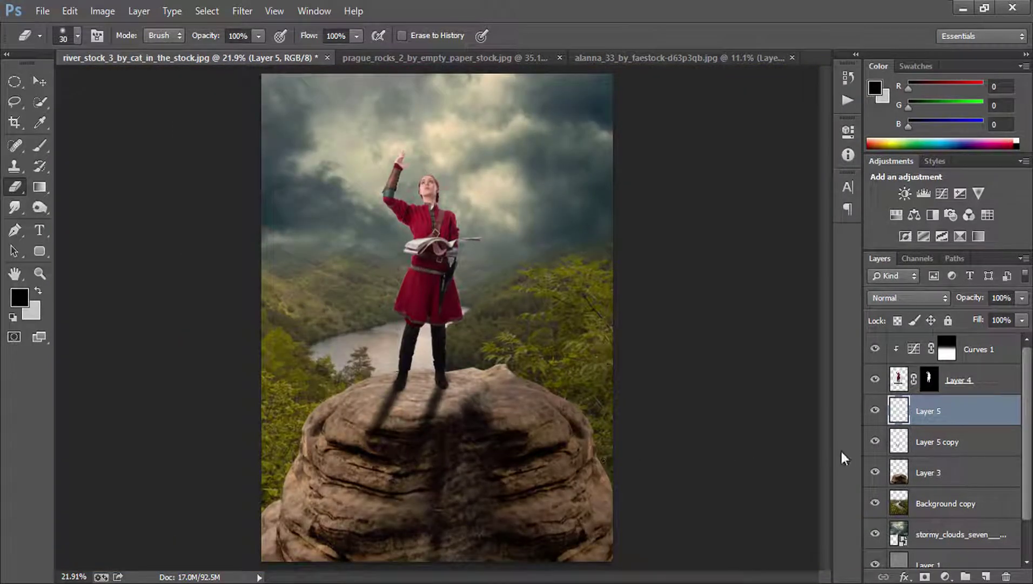
- Set Layer 5 copy to Multiply blending at 72% opacity
click(875, 441)
click(930, 441)
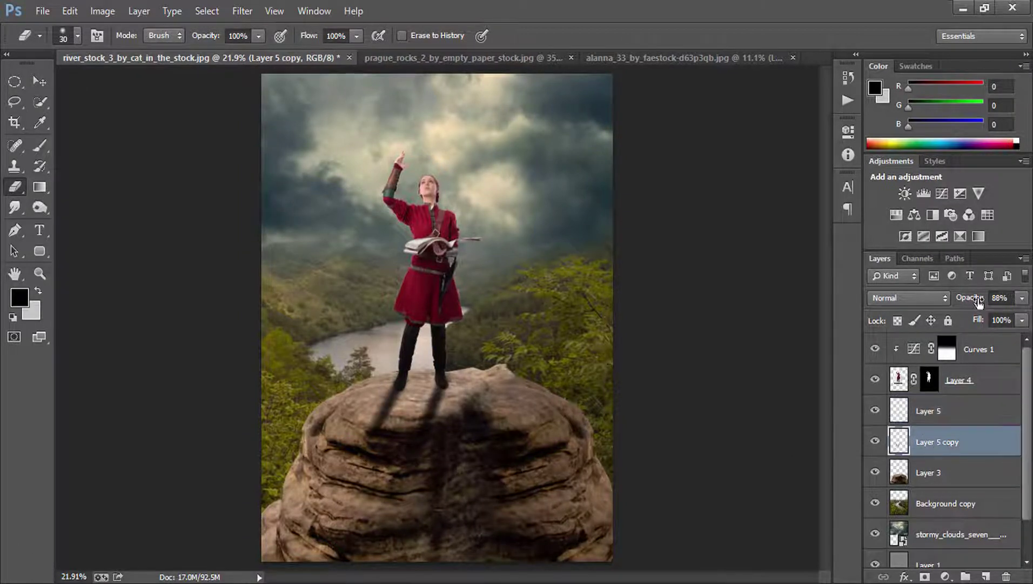
drag(979, 301, 970, 302)
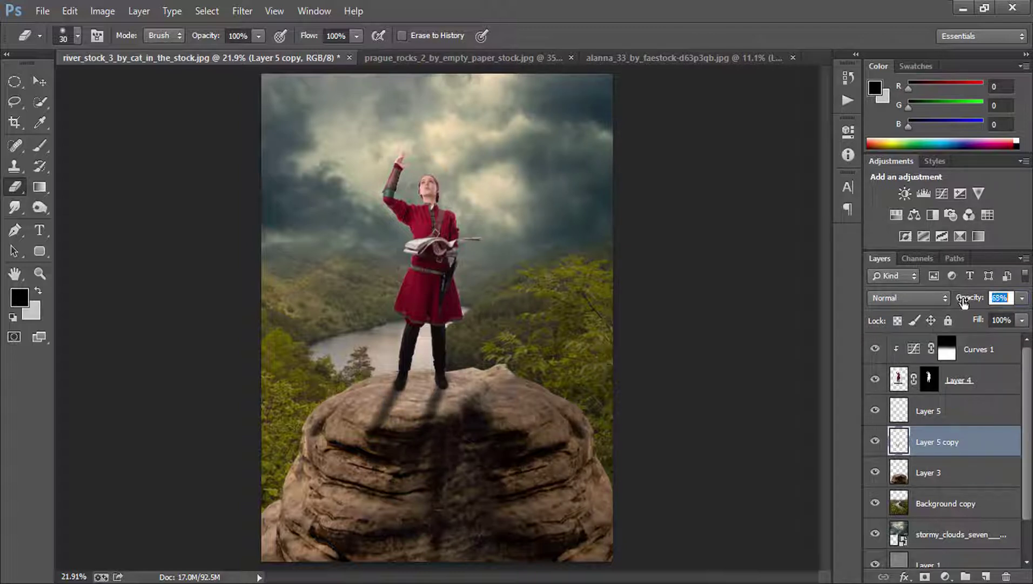
key(Return)
click(915, 295)
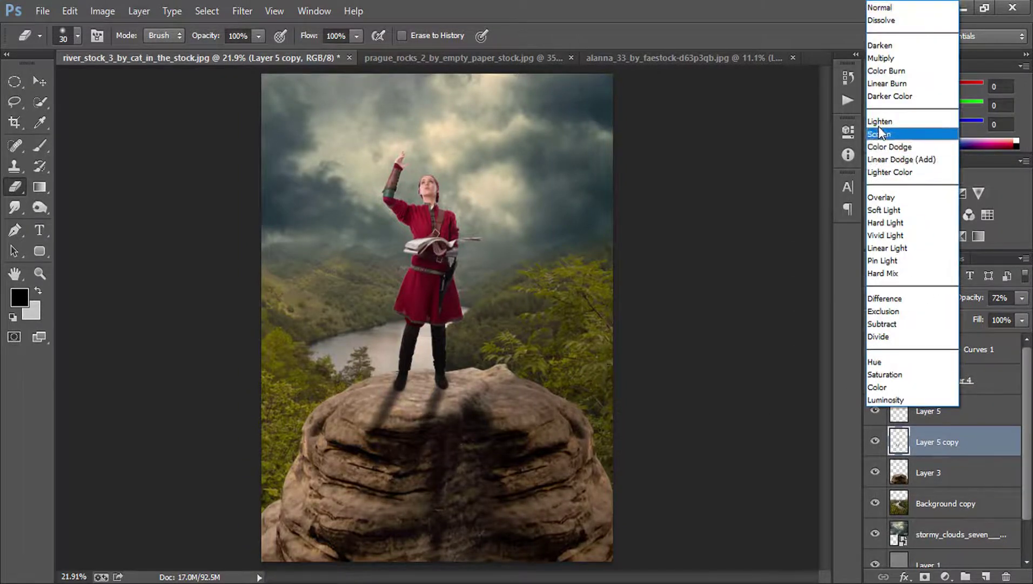
click(889, 60)
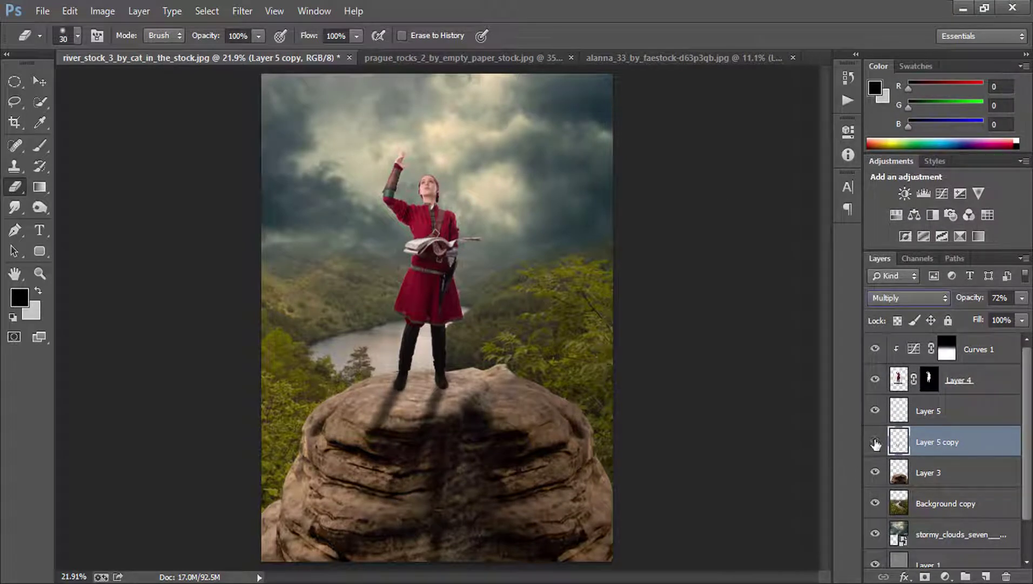
- Inspect the feet and rock up close with a 50 px eraser, then compare with the rock layer hidden
click(40, 273)
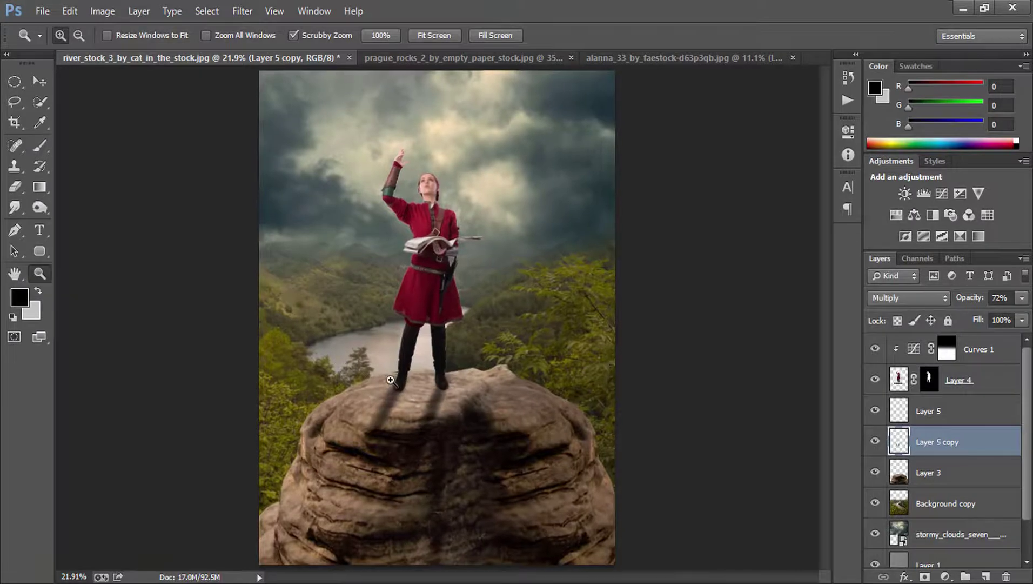
drag(390, 380, 70, 209)
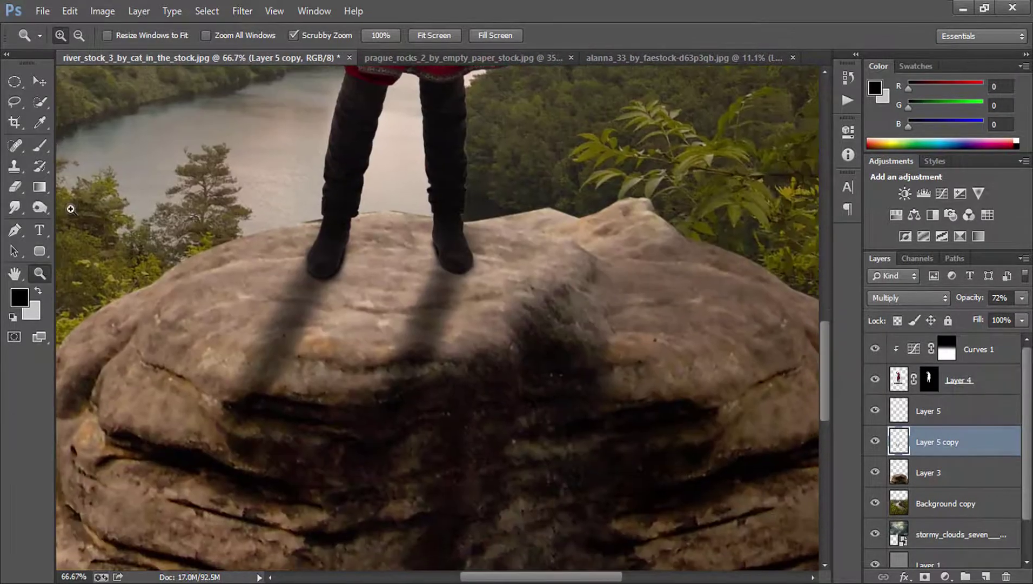
drag(15, 187, 86, 180)
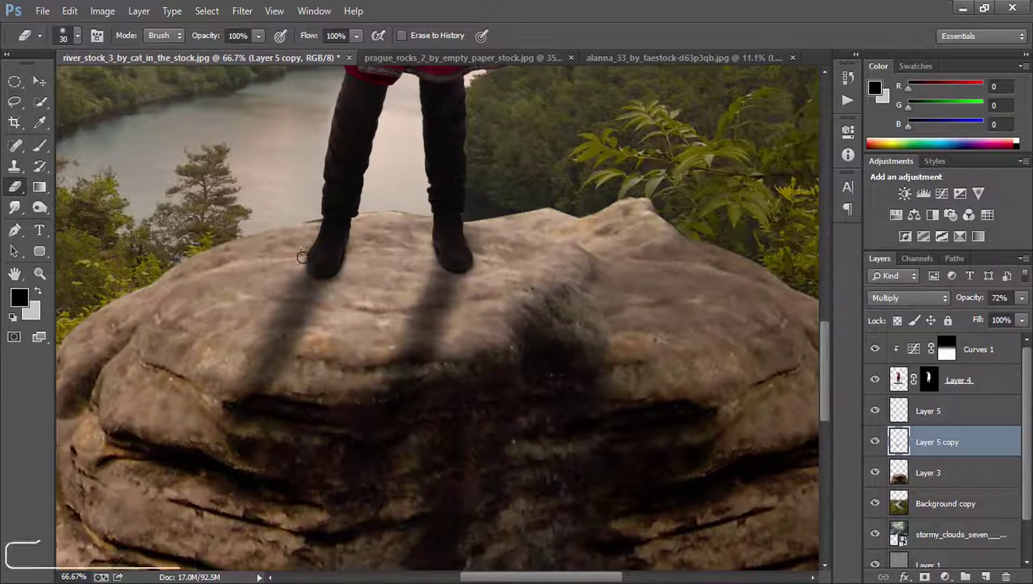
key(bracketright)
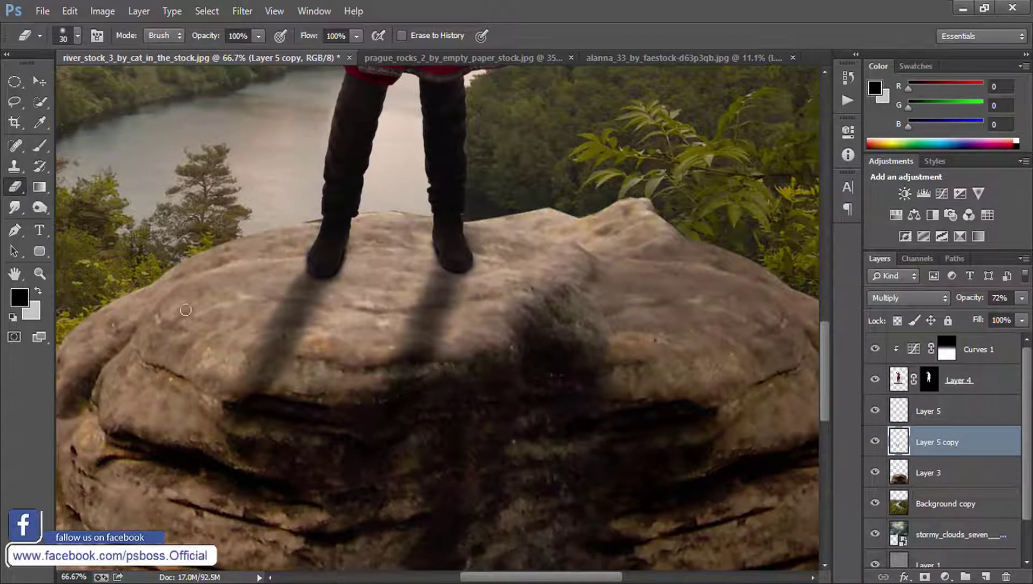
key(bracketright)
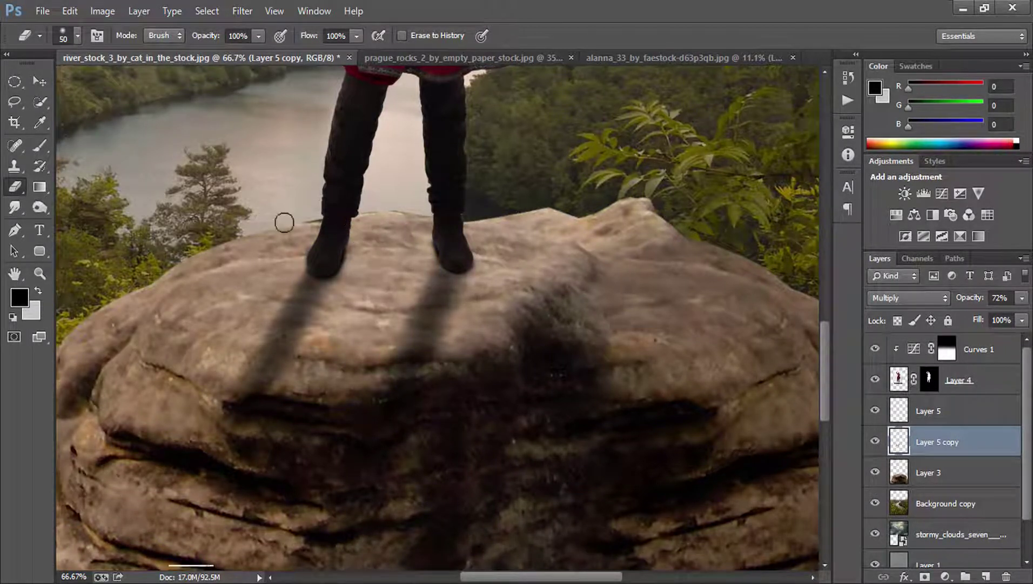
key(ctrl+0)
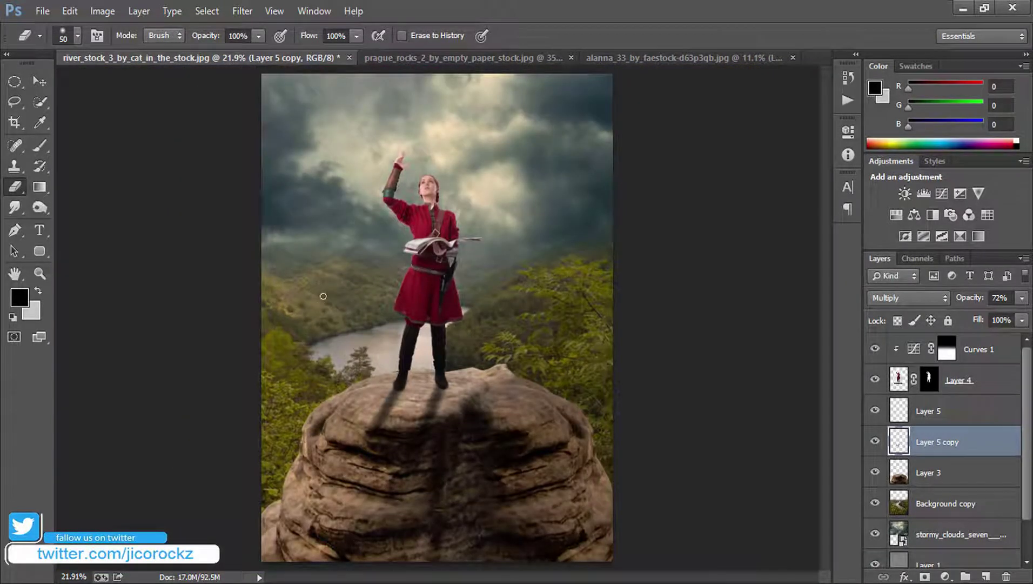
click(875, 473)
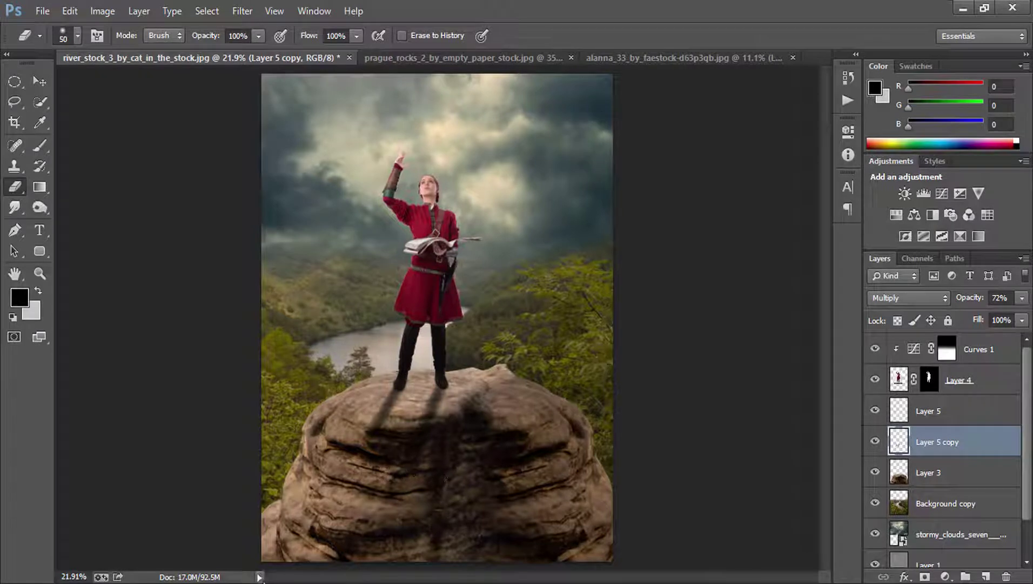
- Open wicklow16 in Photoshop by dragging it in from File Explorer
click(962, 8)
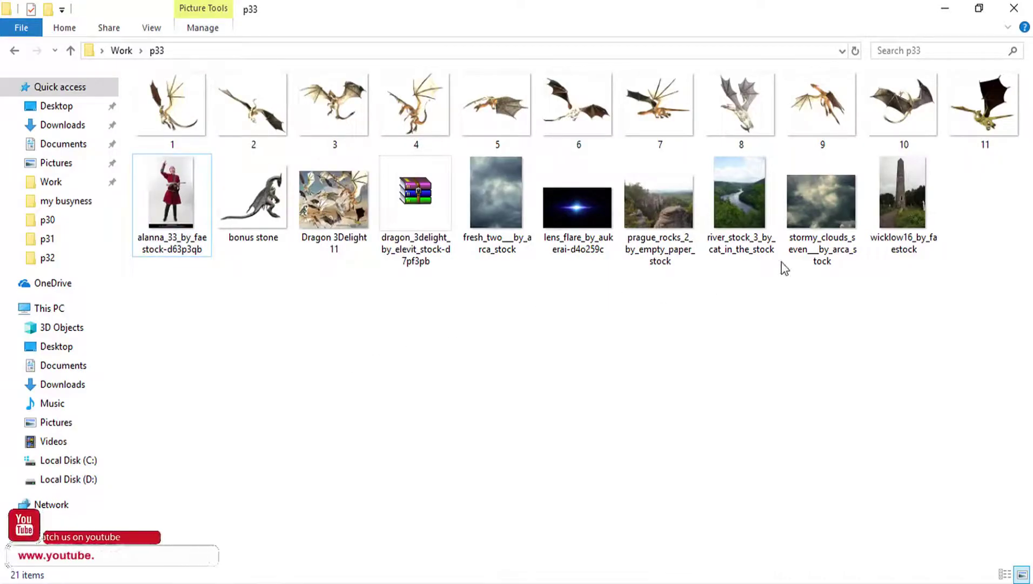
mouse_move(909, 184)
mouse_down()
mouse_move(340, 581)
mouse_move(677, 102)
mouse_up()
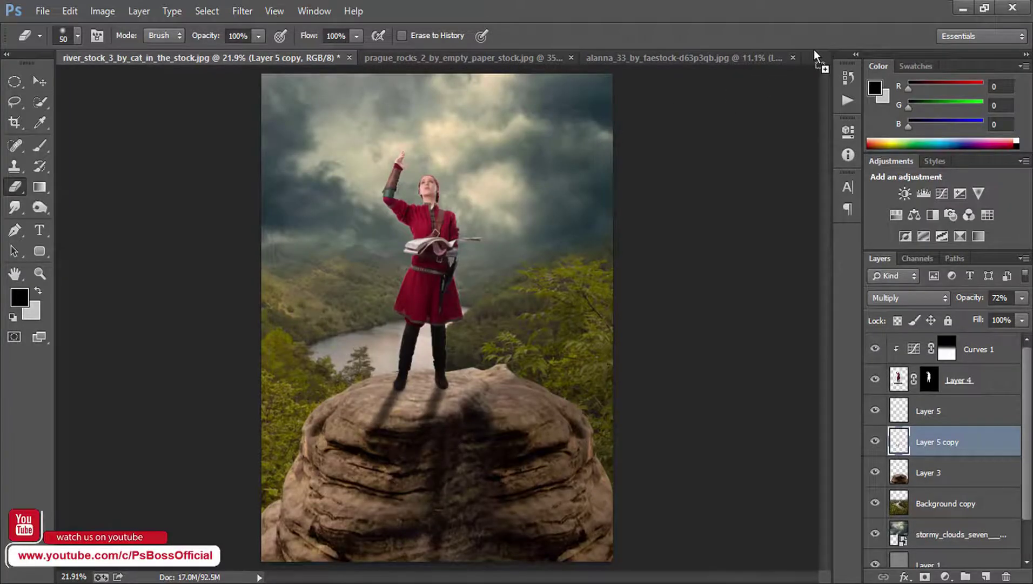
drag(814, 49, 814, 50)
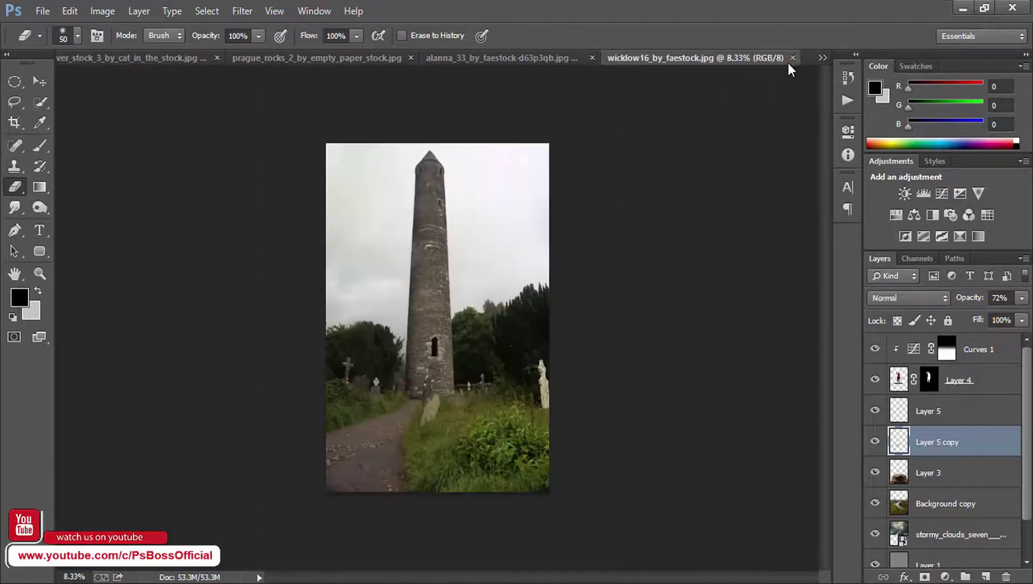
- Close the alanna and prague_rocks documents without saving
click(592, 57)
click(512, 241)
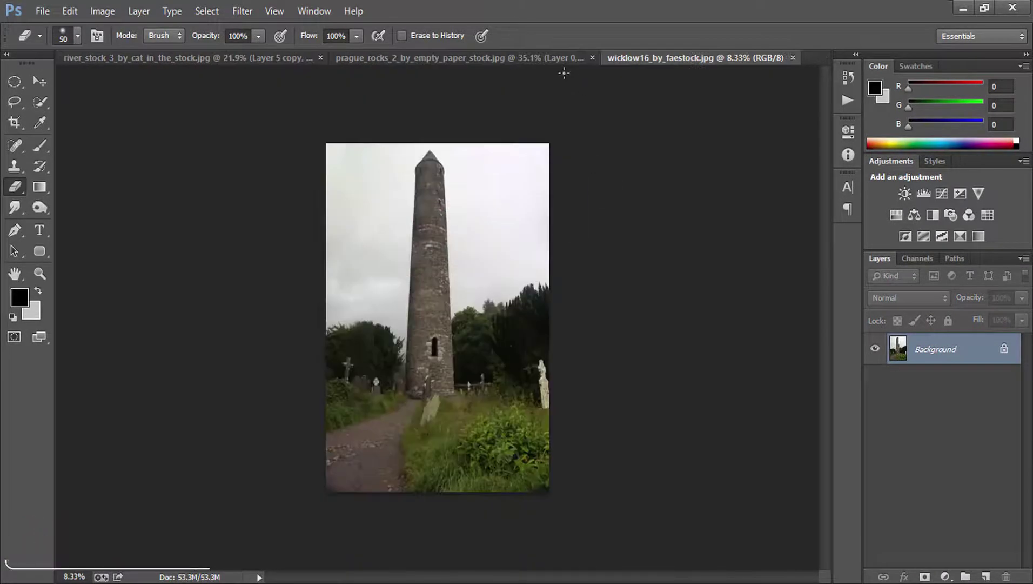
click(591, 57)
click(526, 248)
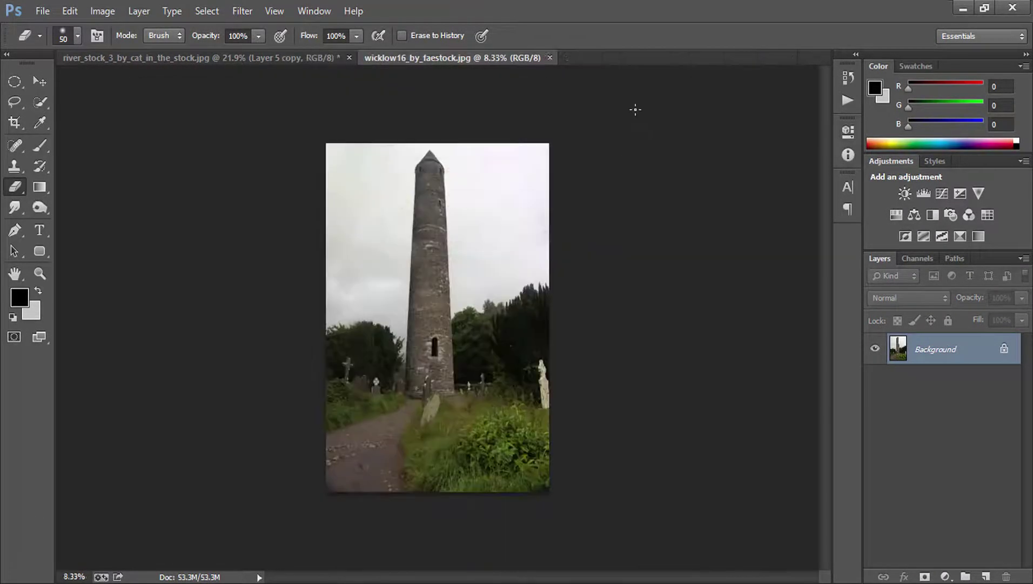
- Zoom in on the tower top and ready the Quick Selection tool
click(39, 273)
click(432, 327)
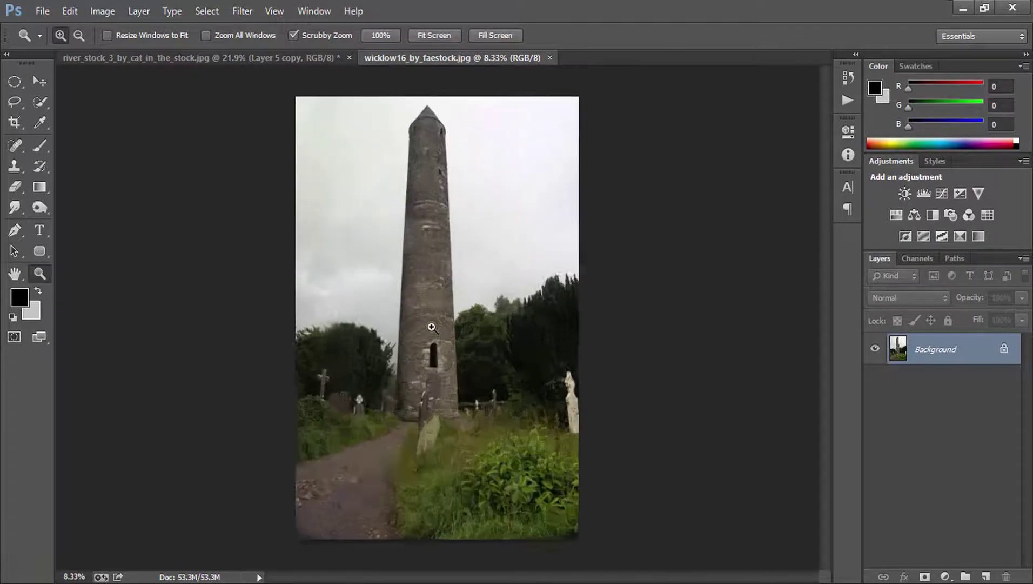
drag(457, 146, 395, 392)
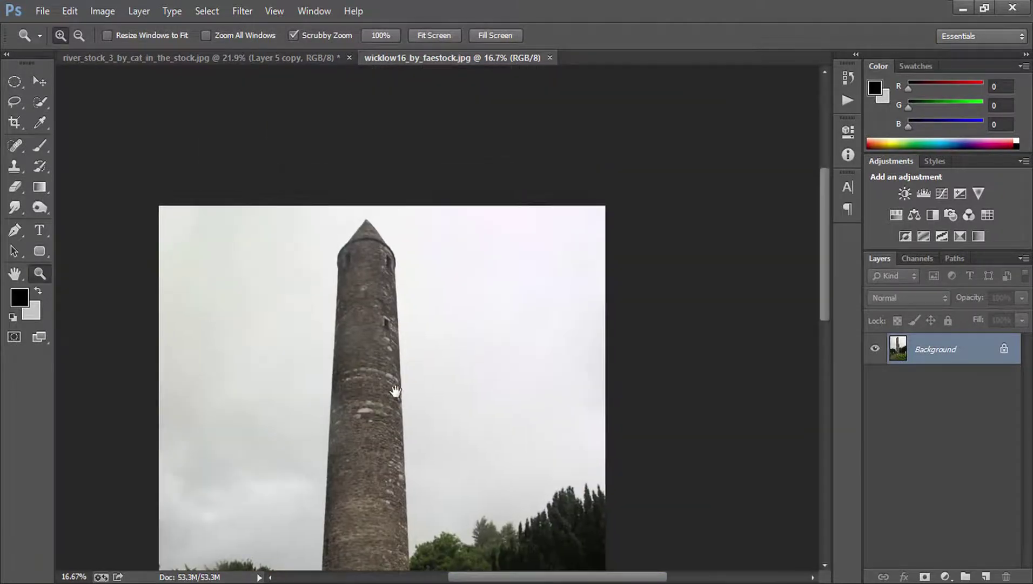
click(41, 102)
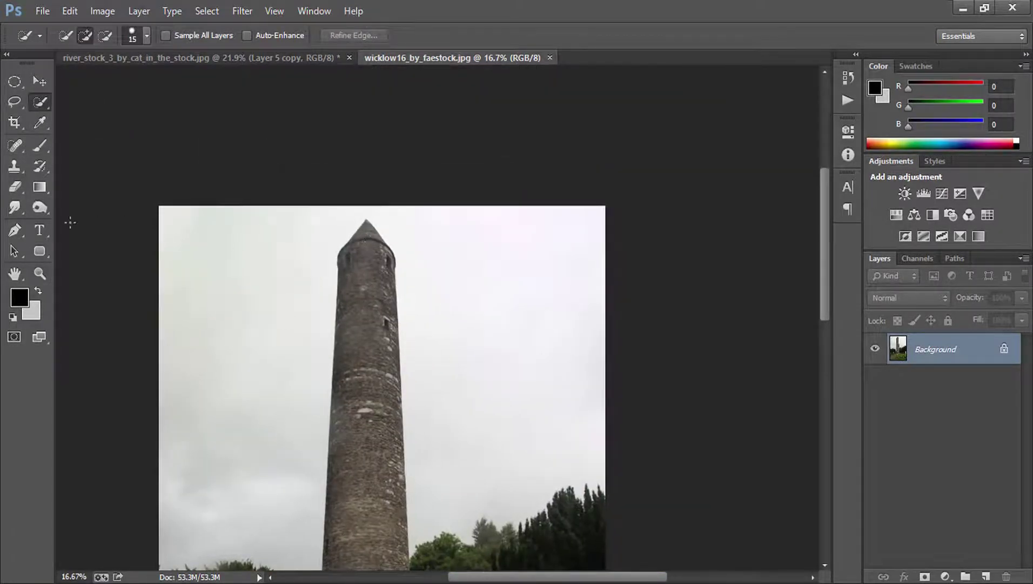
click(40, 274)
click(438, 284)
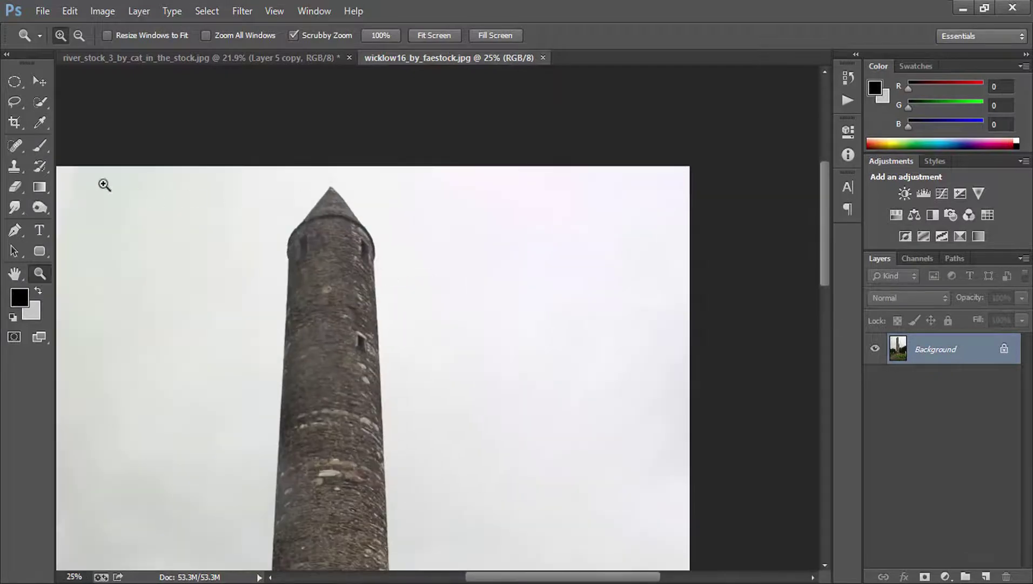
click(40, 144)
click(41, 102)
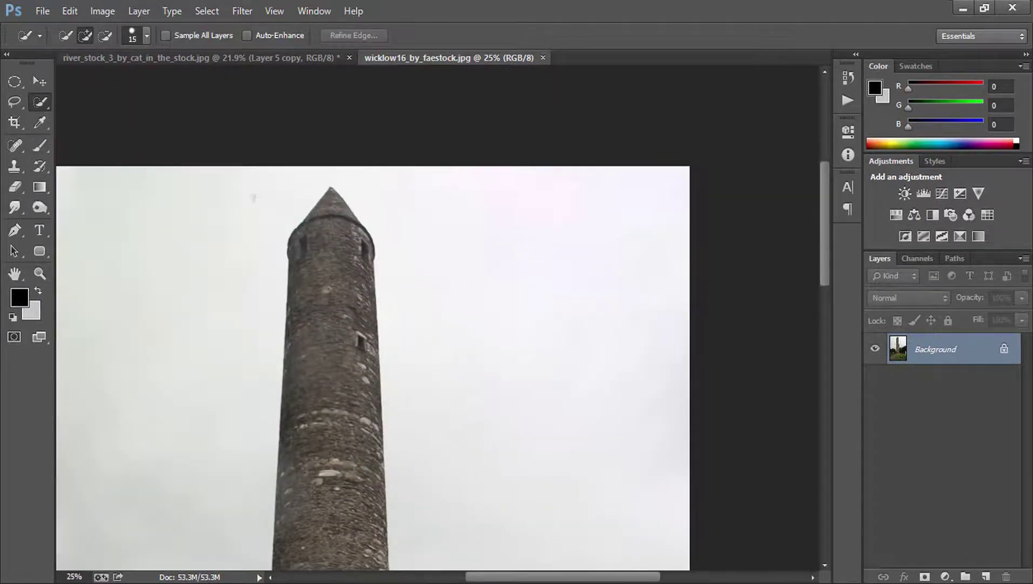
- Quick-select the round tower from its top down to the base
drag(331, 189, 351, 406)
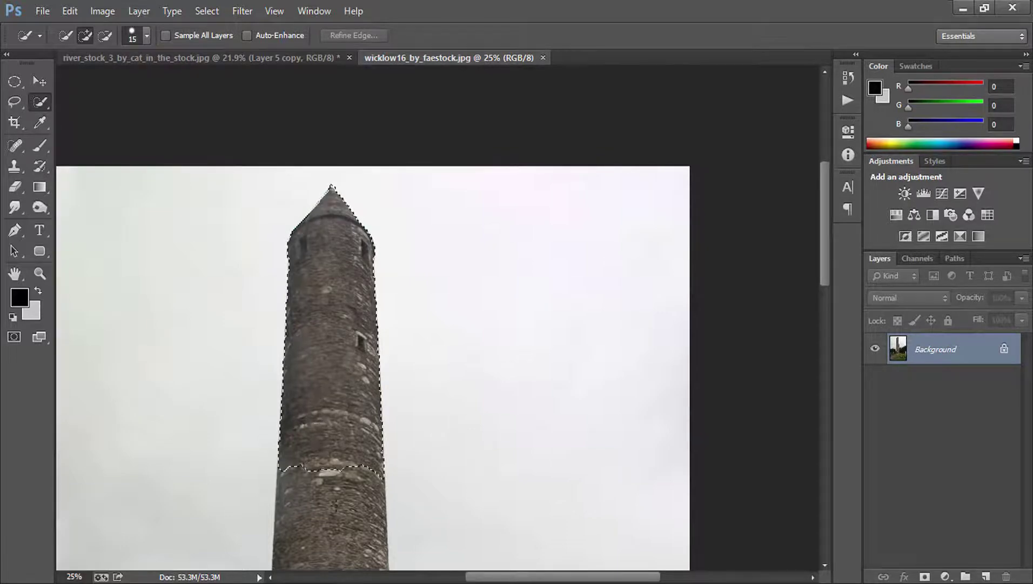
drag(351, 407, 340, 533)
drag(361, 488, 384, 272)
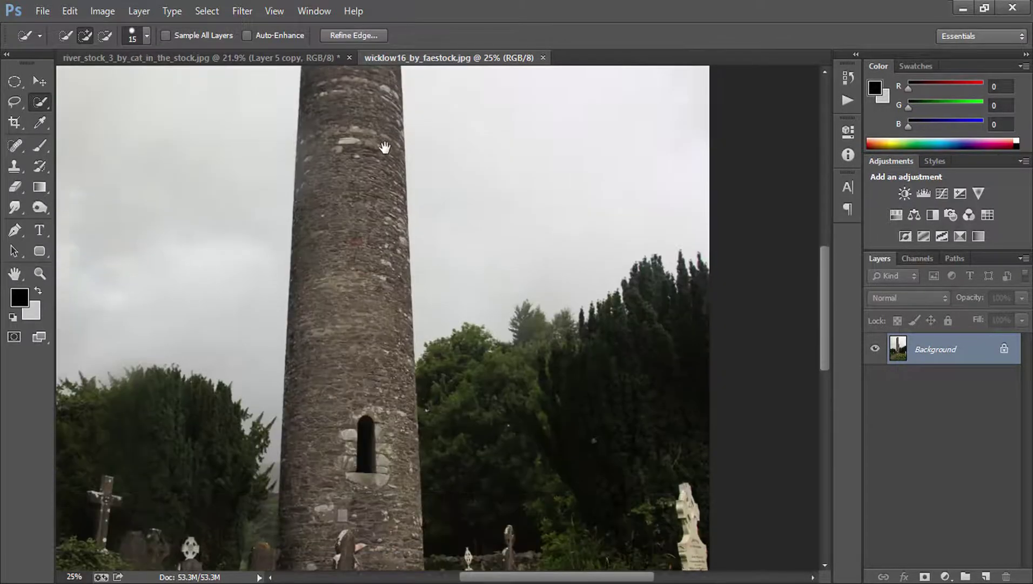
mouse_move(356, 367)
mouse_down()
mouse_move(393, 450)
mouse_move(397, 409)
mouse_up()
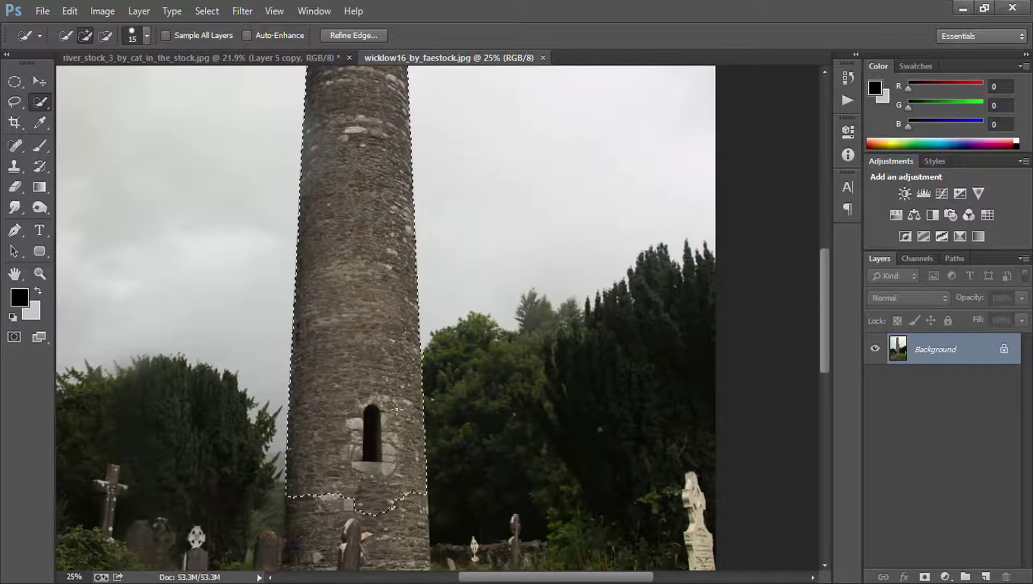
mouse_move(406, 497)
mouse_down()
mouse_move(414, 511)
mouse_move(389, 540)
mouse_move(316, 536)
mouse_move(297, 504)
mouse_move(290, 551)
mouse_move(424, 547)
mouse_up()
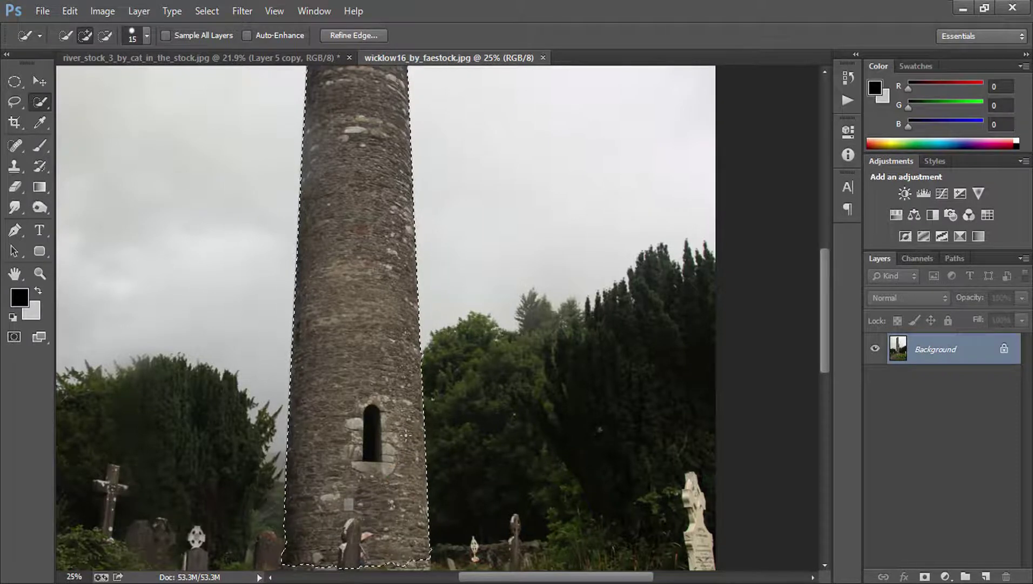
scroll(406, 435, down, 3)
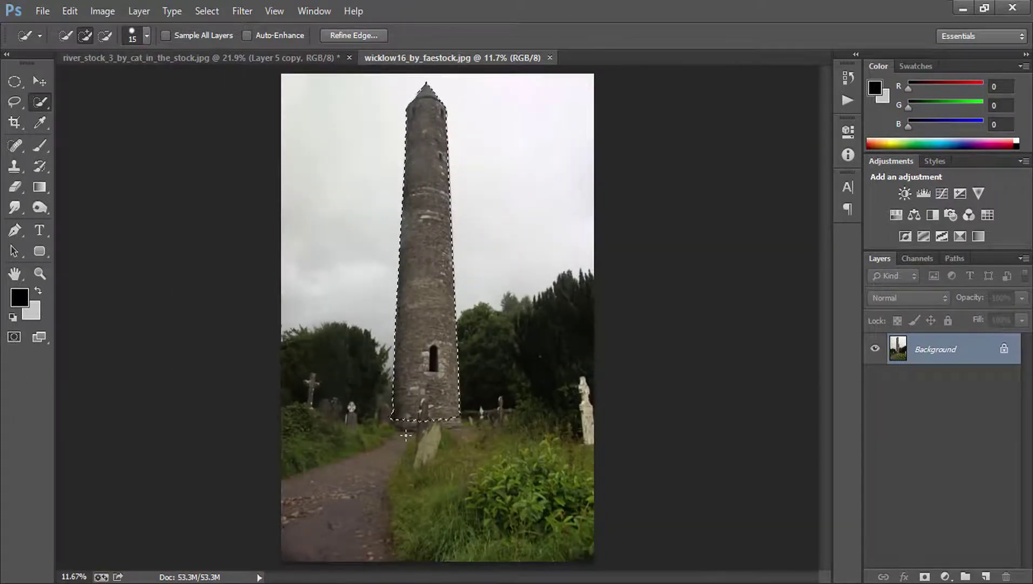
- Copy the tower to its own layer with Layer Via Copy and drag it into the river composite
right_click(386, 245)
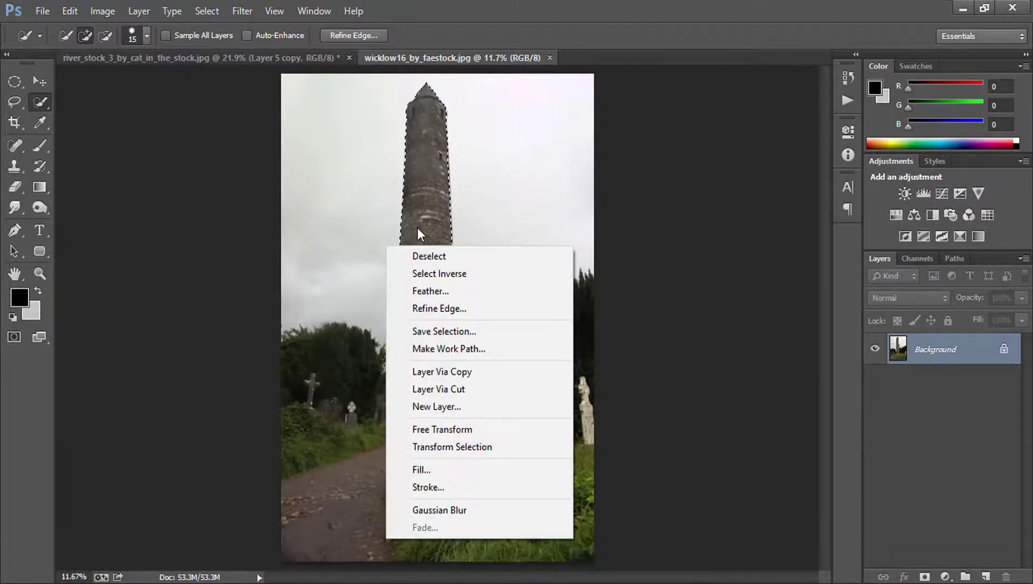
right_click(425, 206)
click(474, 337)
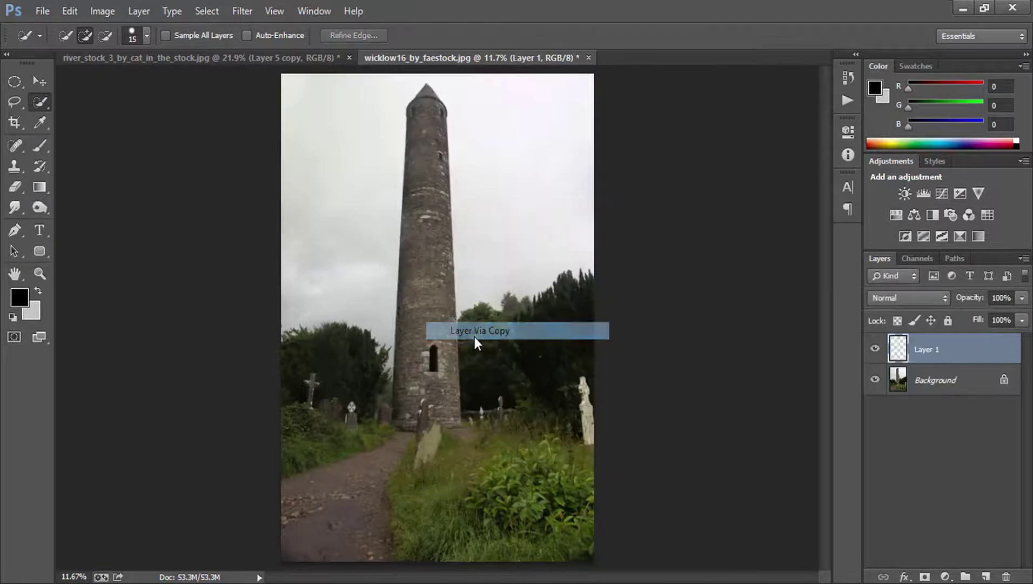
click(39, 80)
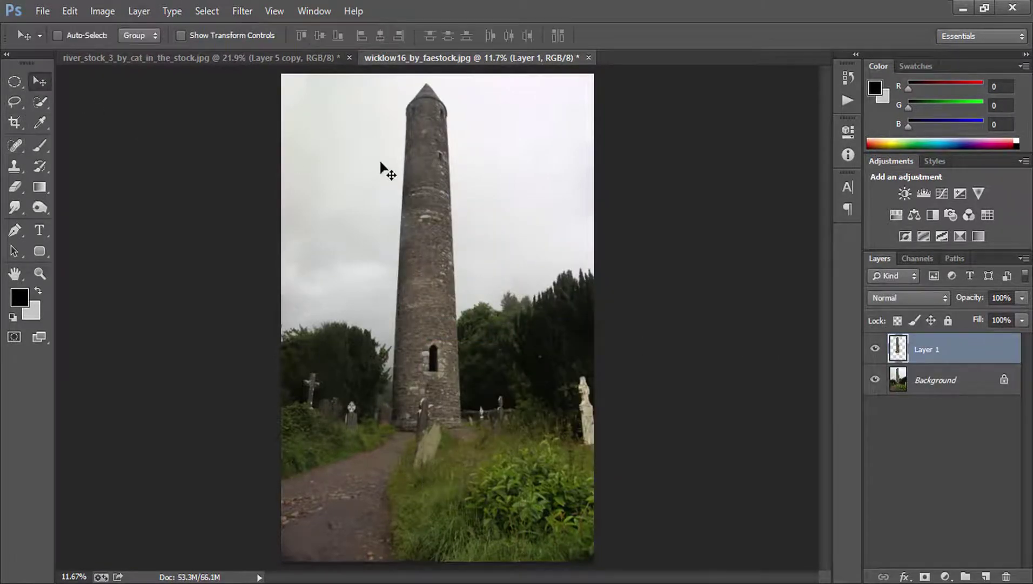
mouse_move(441, 225)
mouse_down()
mouse_move(207, 62)
mouse_move(567, 280)
mouse_move(545, 378)
mouse_up()
- Free-transform the tower to about 15.5%, nudge it left and down, and zoom in on it
key(ctrl+t)
mouse_move(607, 137)
mouse_down()
mouse_move(545, 439)
mouse_move(508, 247)
mouse_move(522, 214)
mouse_up()
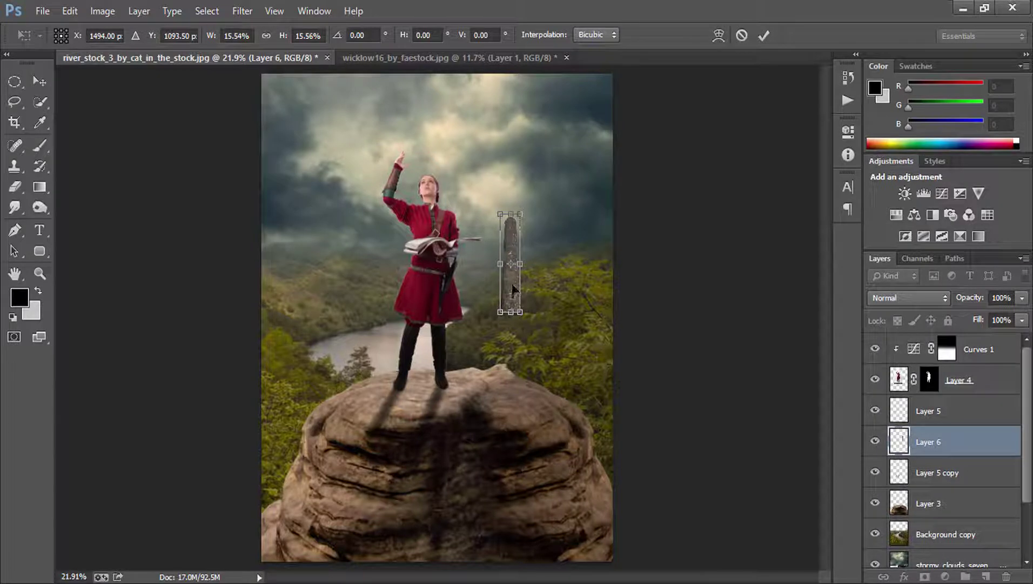
drag(513, 289, 509, 292)
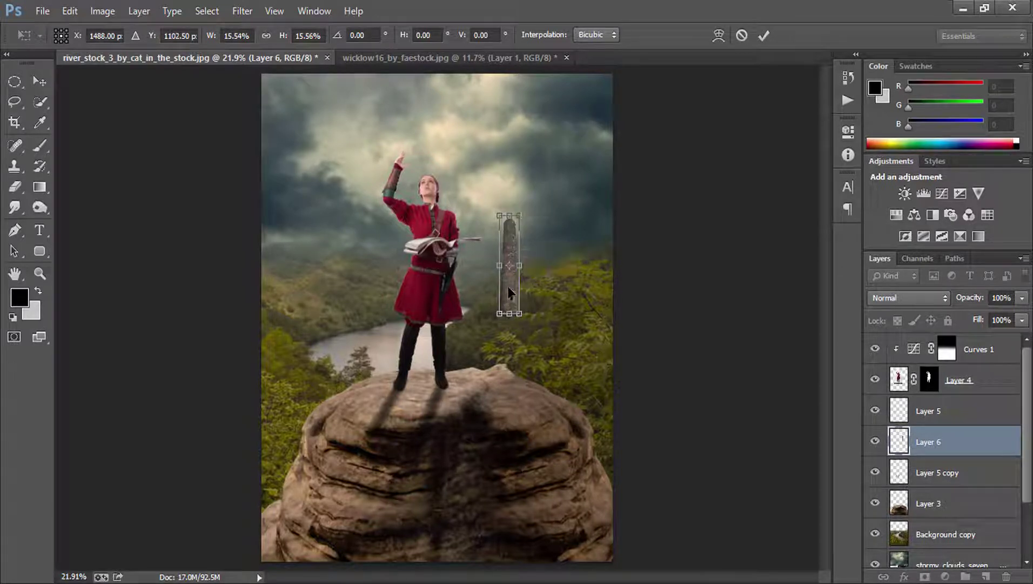
key(Return)
click(47, 278)
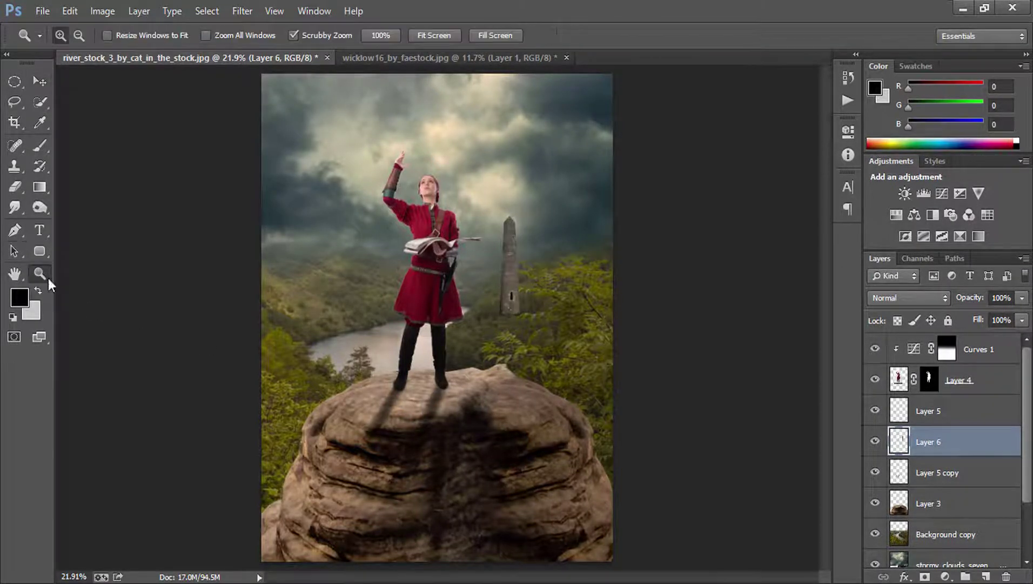
mouse_move(508, 341)
mouse_down()
mouse_move(473, 370)
mouse_move(472, 385)
mouse_up()
- Mask Layer 6 with a black-to-transparent gradient fading the tower base into the trees
click(880, 443)
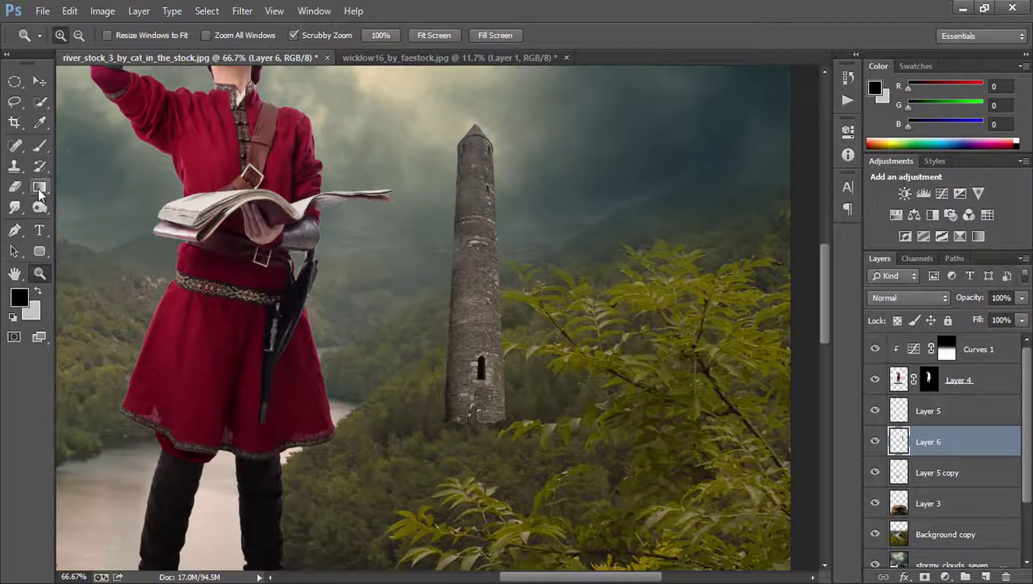
drag(39, 187, 135, 181)
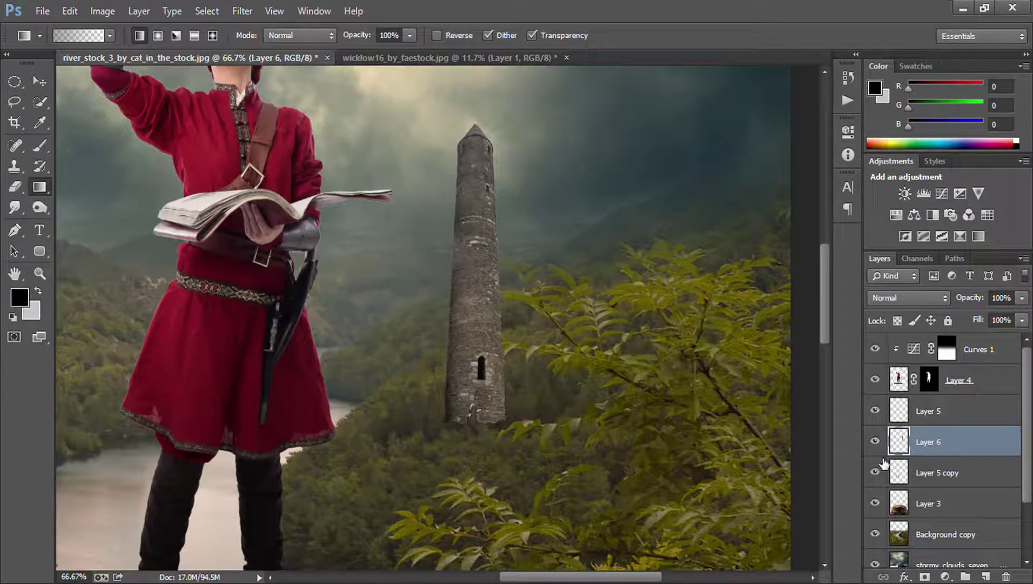
click(925, 576)
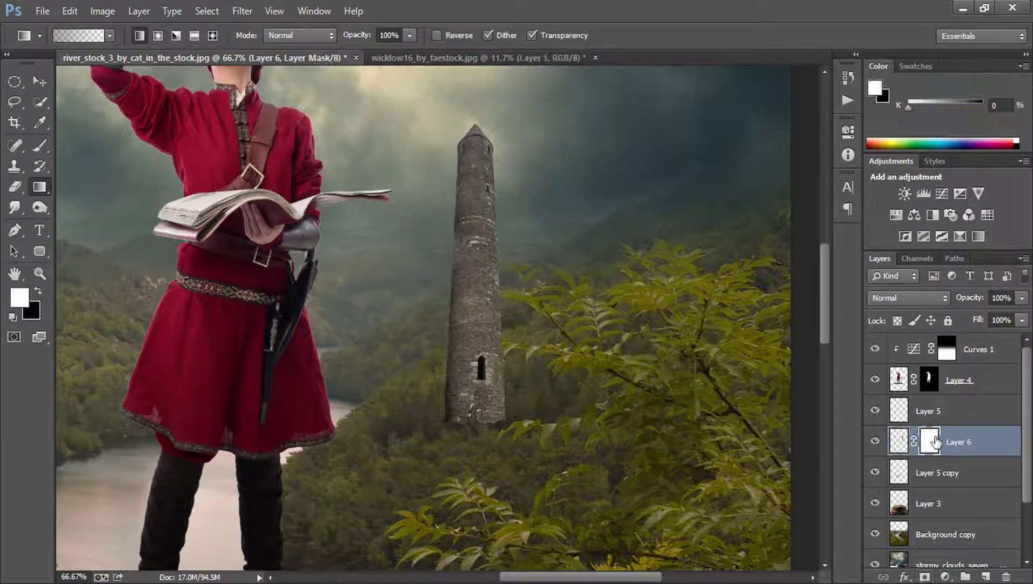
right_click(36, 192)
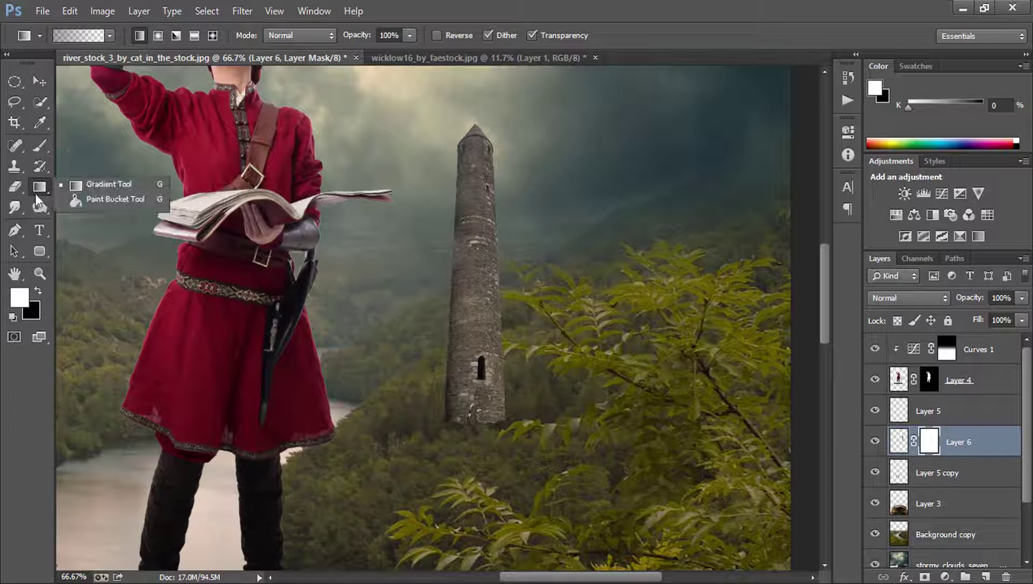
click(73, 34)
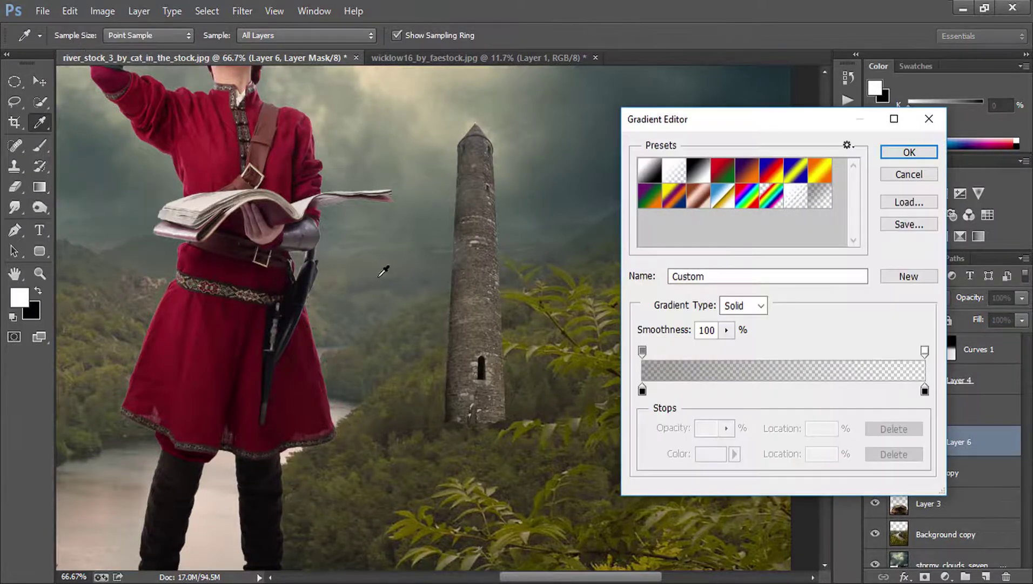
key(Return)
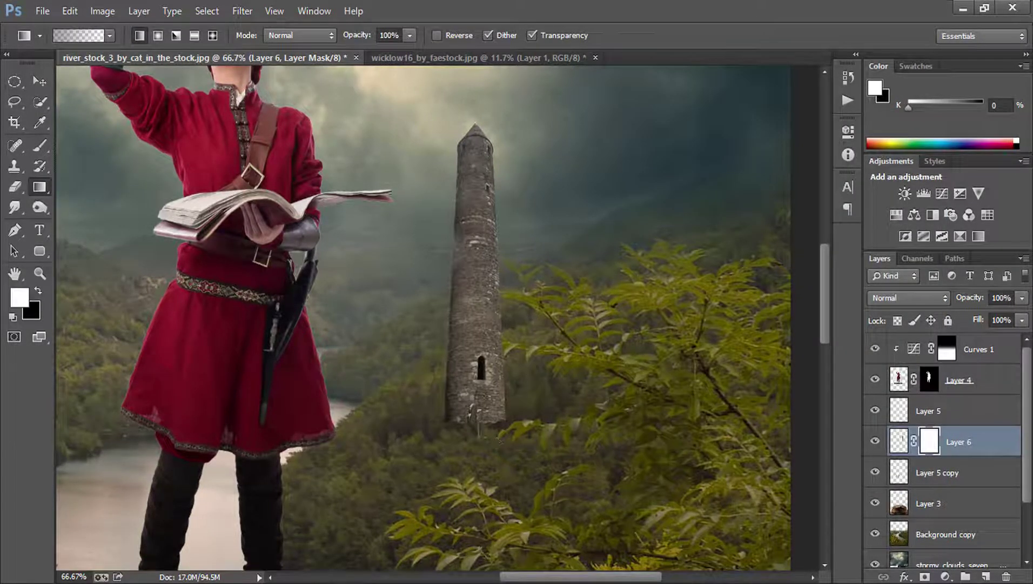
mouse_move(479, 423)
mouse_down()
mouse_move(489, 445)
mouse_move(480, 441)
mouse_move(491, 424)
mouse_move(496, 431)
mouse_up()
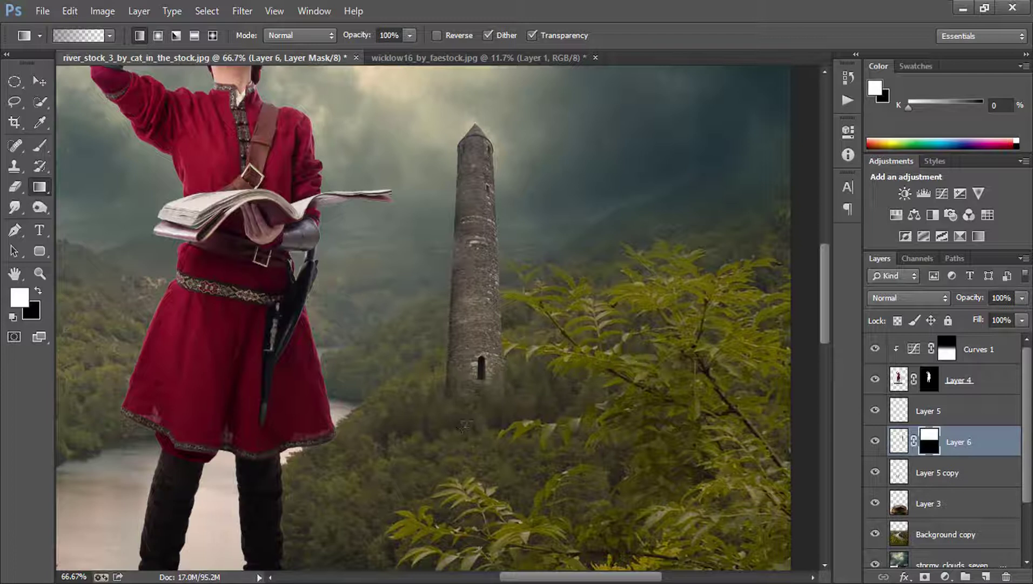
drag(465, 395, 468, 427)
- Move the tower slightly left and down, then fit the composition in the window
click(43, 82)
drag(481, 298, 454, 332)
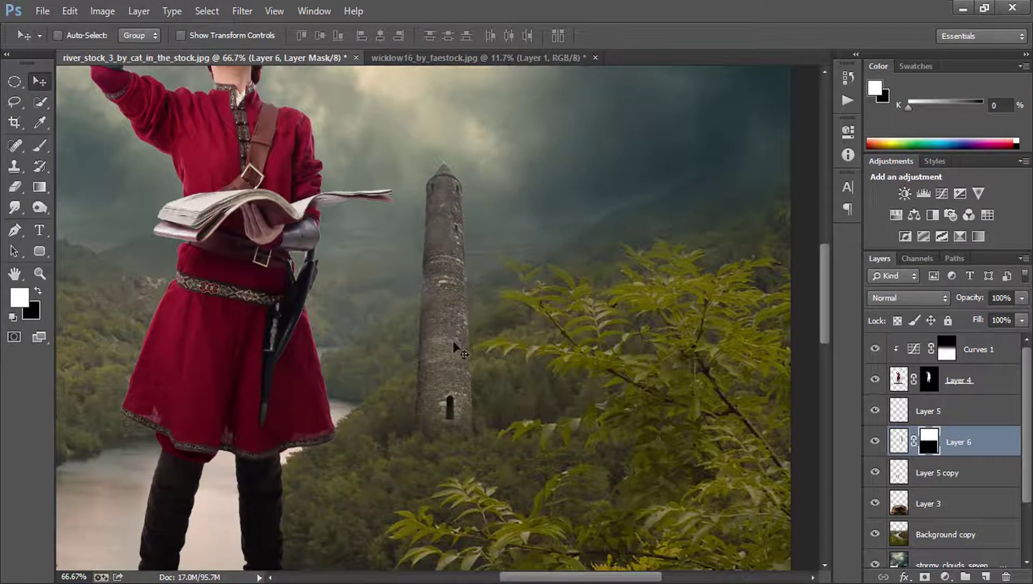
key(ctrl+0)
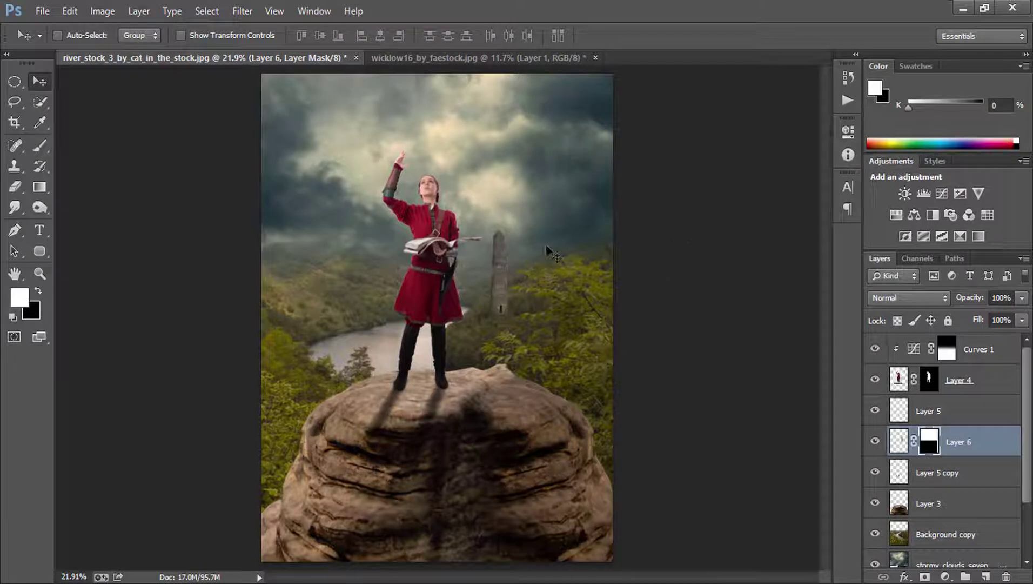
- Merge the Background copy, Layer 3 and stormy clouds layers into one layer
click(876, 533)
click(930, 535)
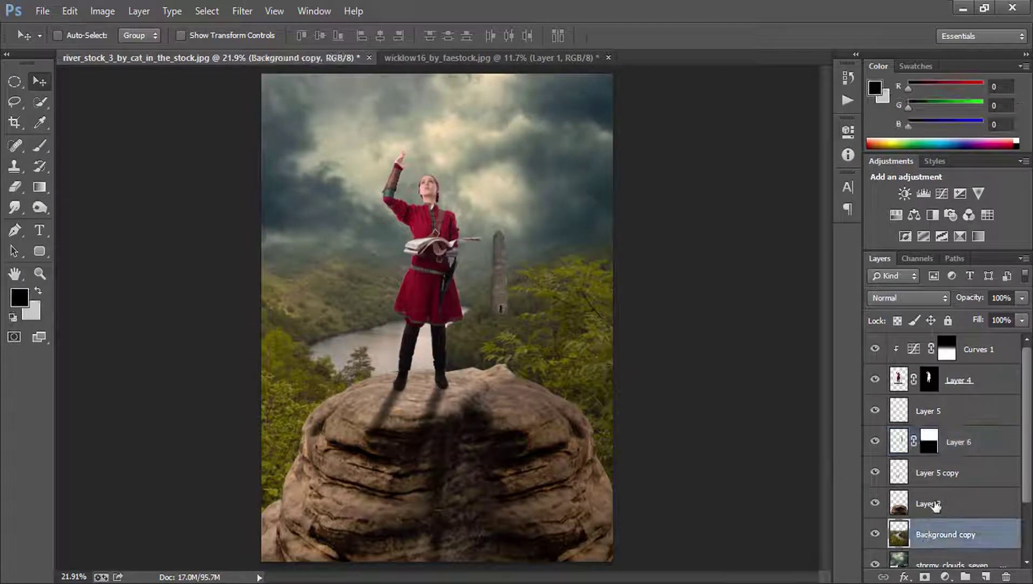
shift+click(935, 505)
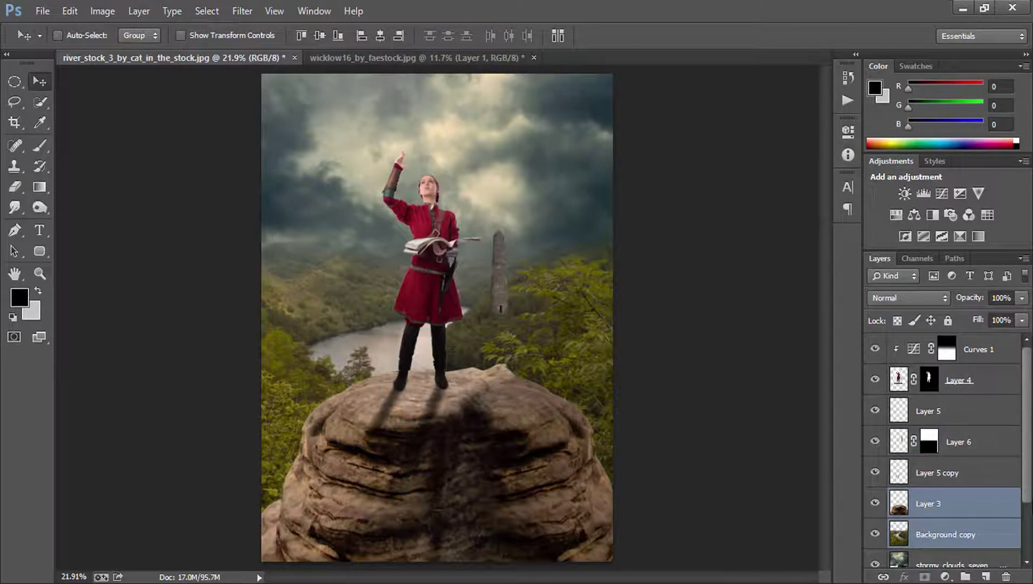
scroll(912, 518, down, 3)
scroll(912, 518, down, 1)
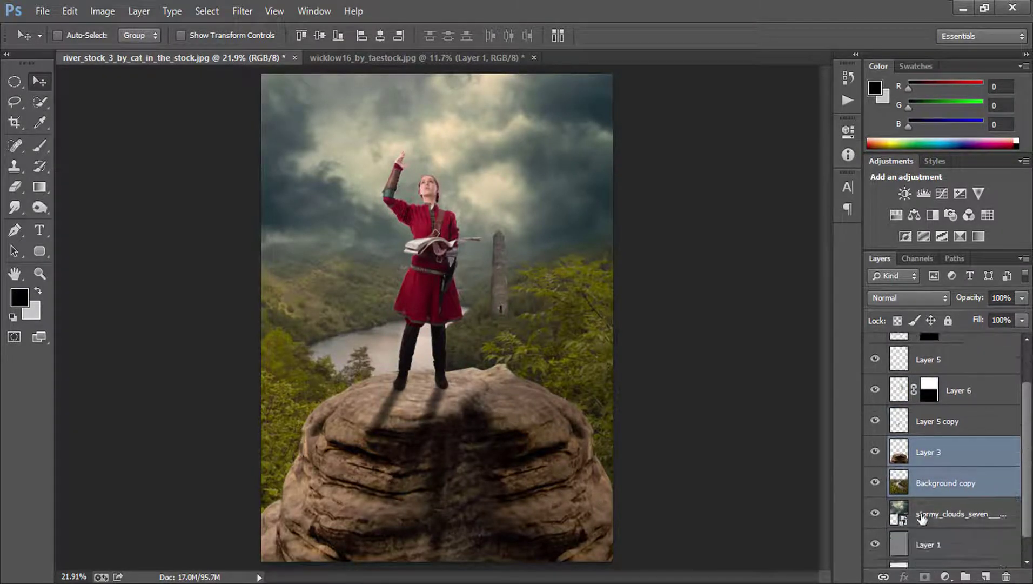
click(950, 521)
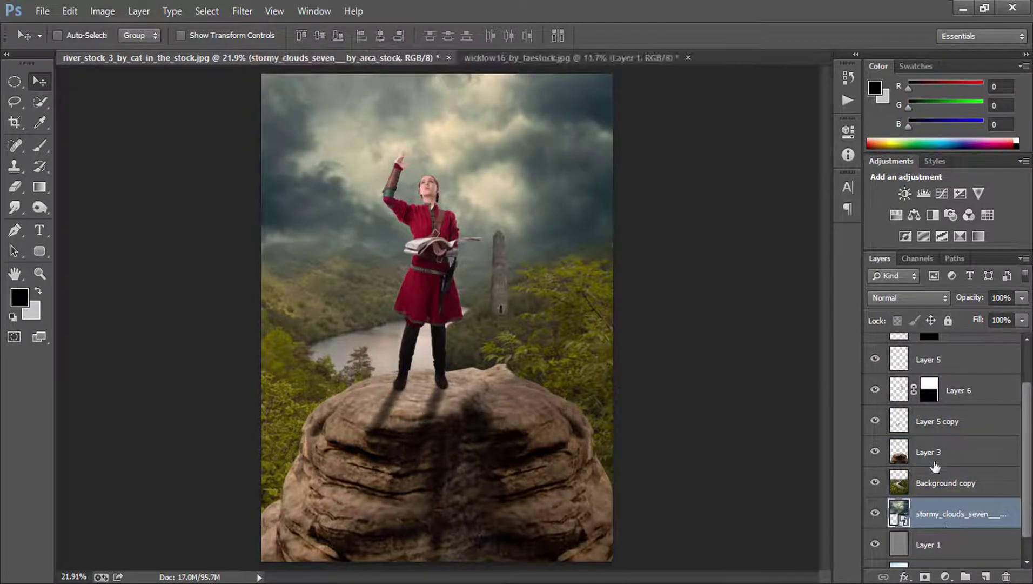
shift+click(933, 458)
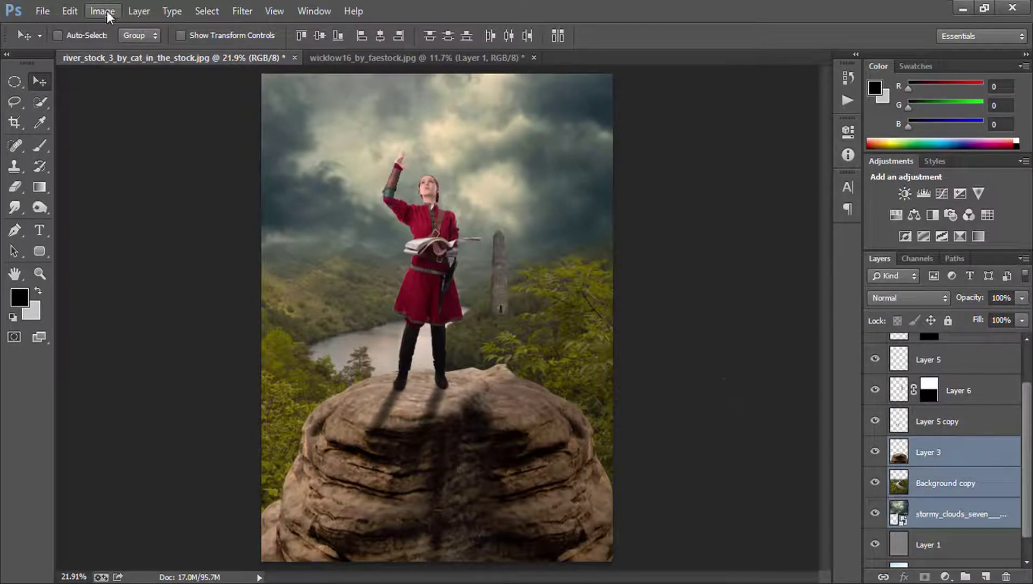
right_click(953, 482)
click(810, 461)
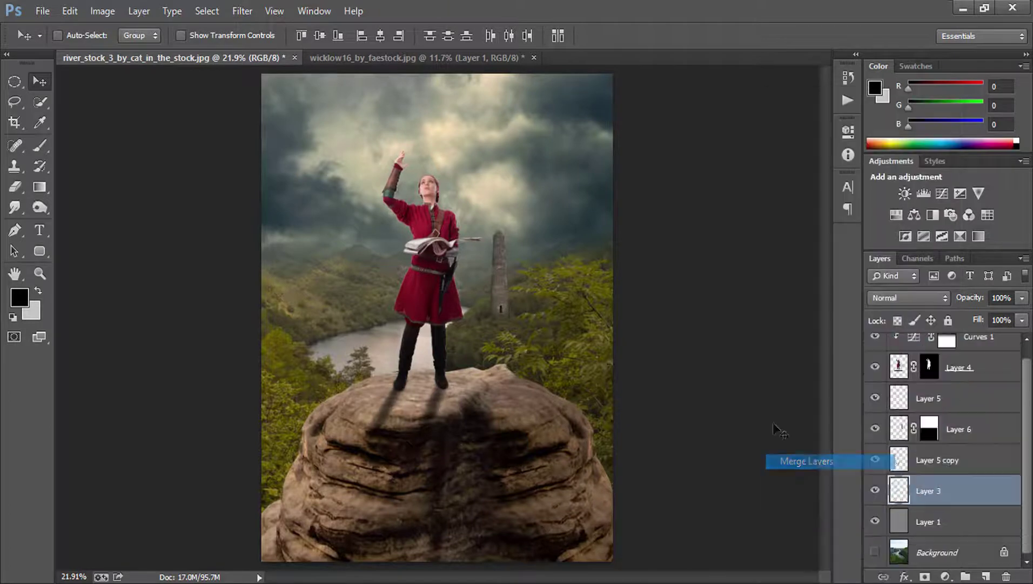
- Soften the merged Layer 3 valley landscape with a 2.0-pixel Gaussian Blur
click(242, 11)
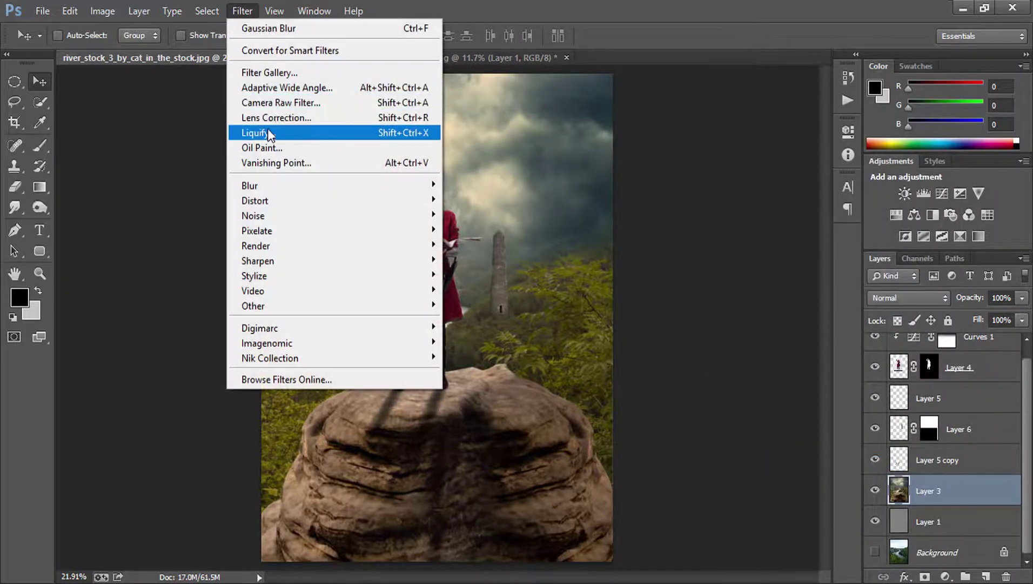
mouse_move(274, 185)
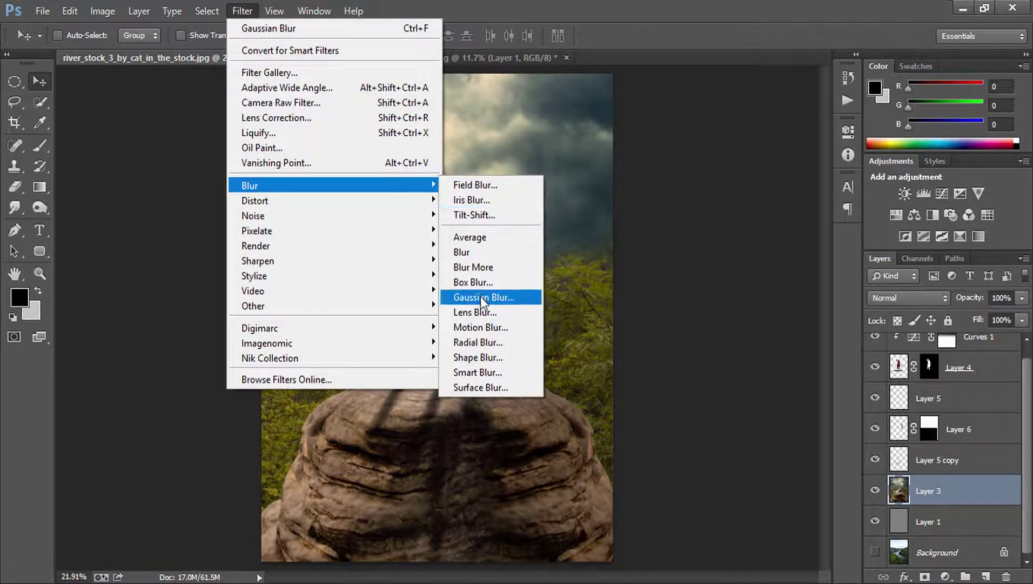
click(480, 296)
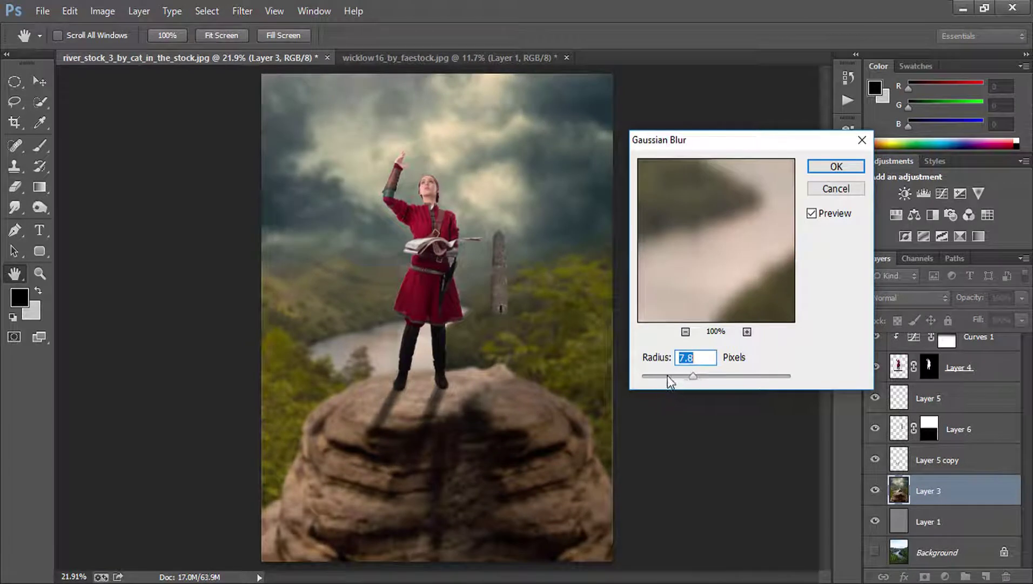
drag(667, 375, 658, 375)
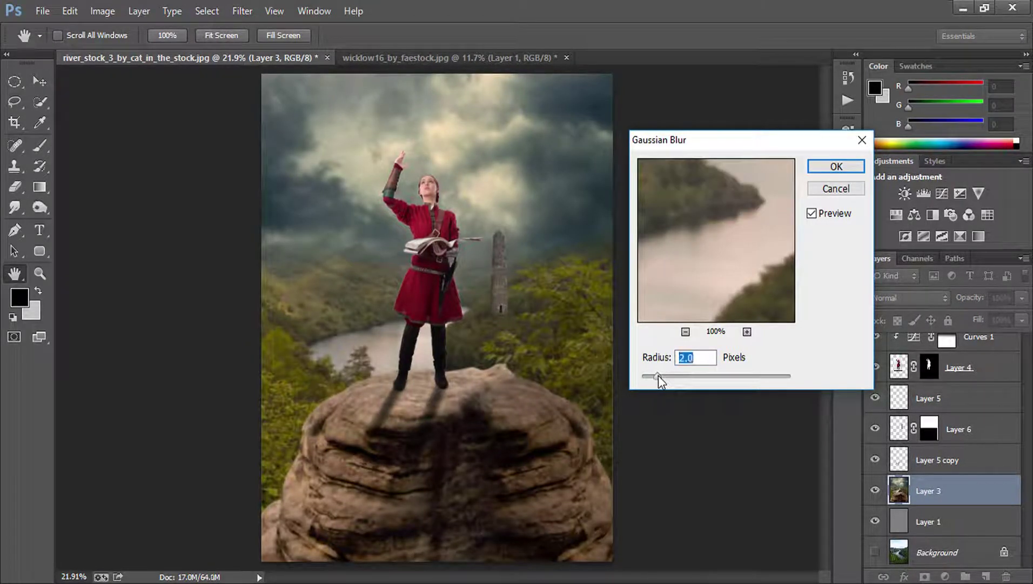
click(825, 170)
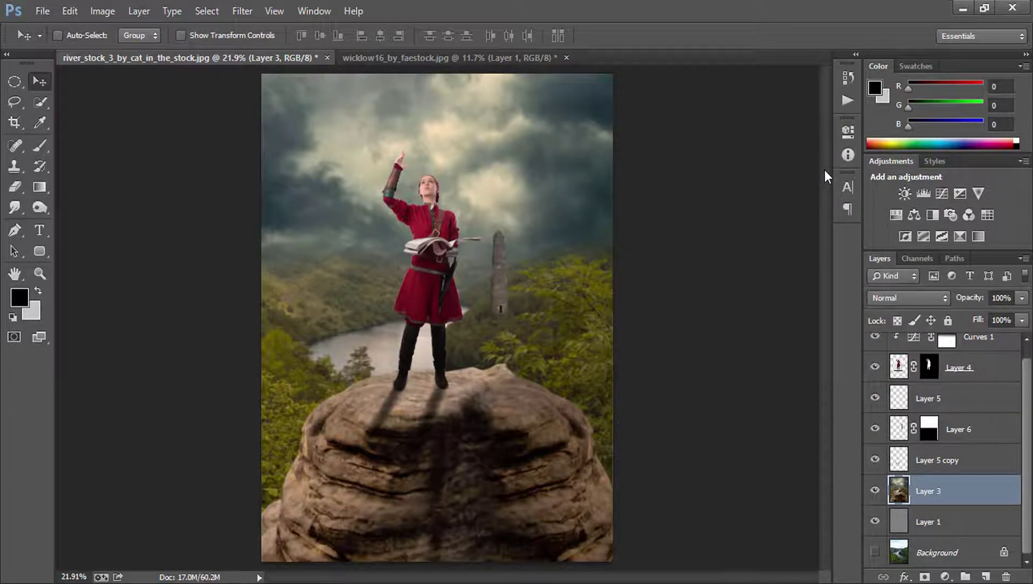
click(967, 405)
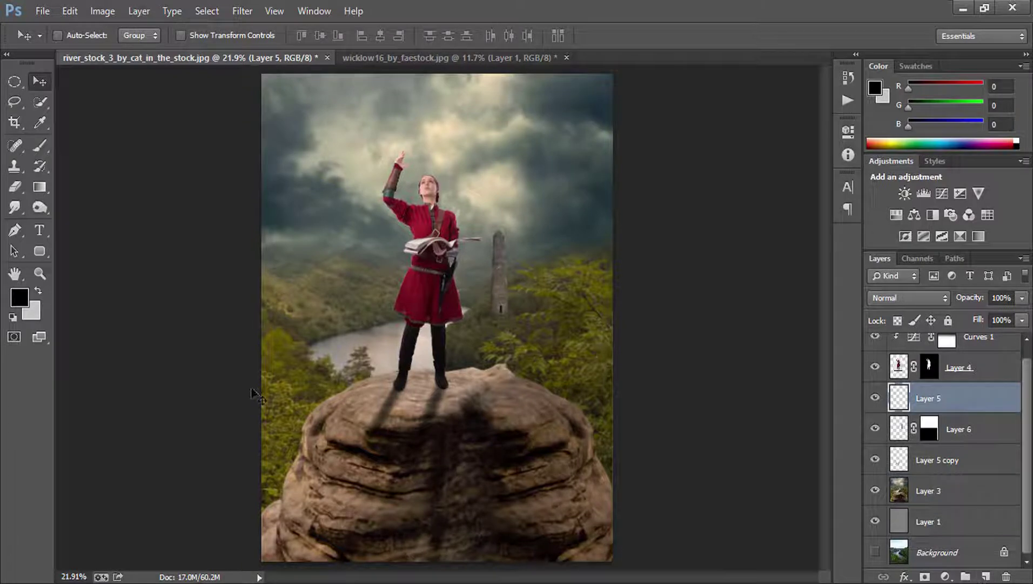
- Zoom in slightly on the figure and add a new empty Layer 7 above Layer 5
click(39, 273)
click(453, 327)
drag(442, 285, 442, 312)
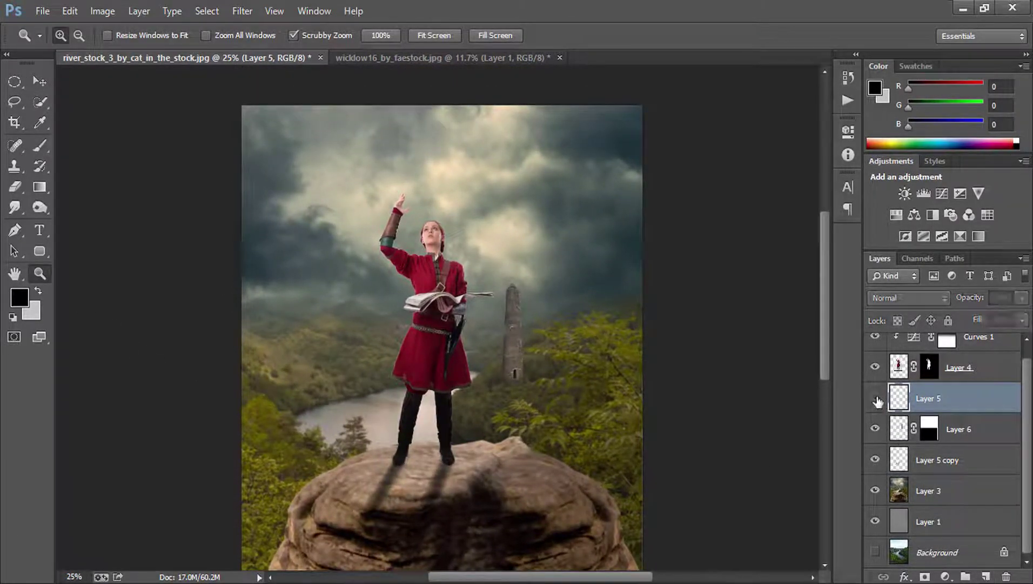
click(985, 576)
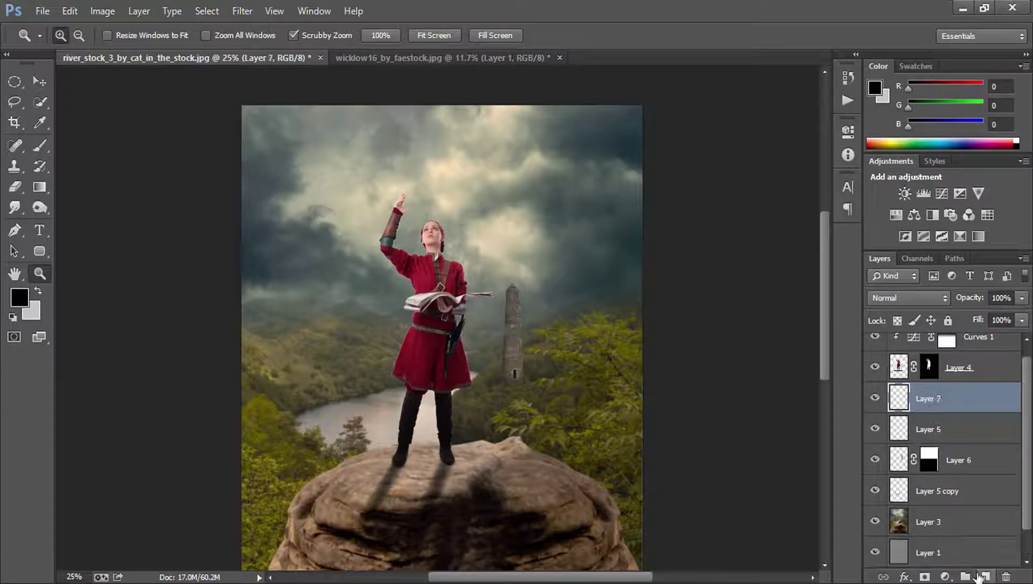
drag(41, 146, 67, 148)
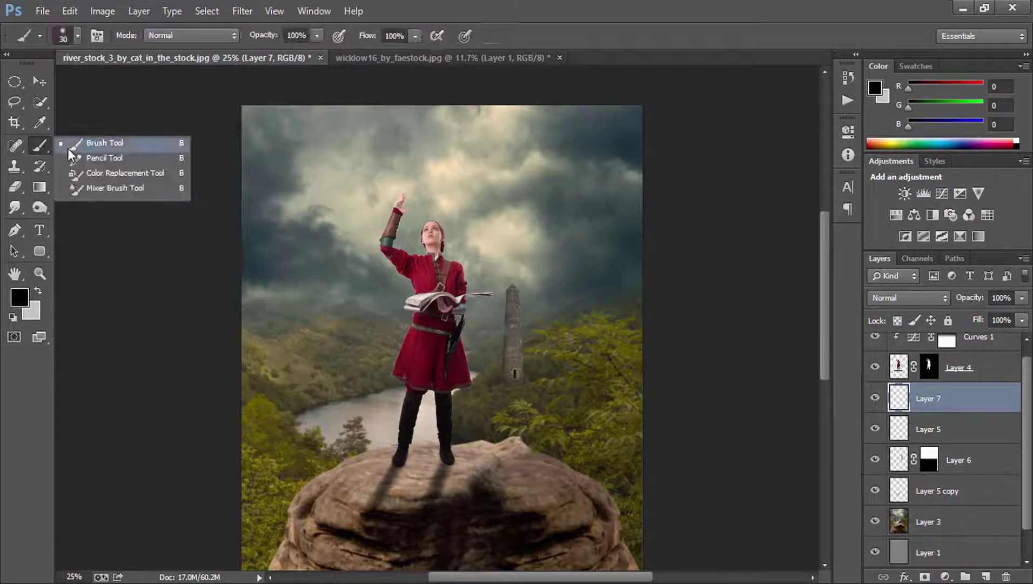
- Set the foreground to pale yellow ffdb87 and choose a soft 1100 px brush
click(18, 296)
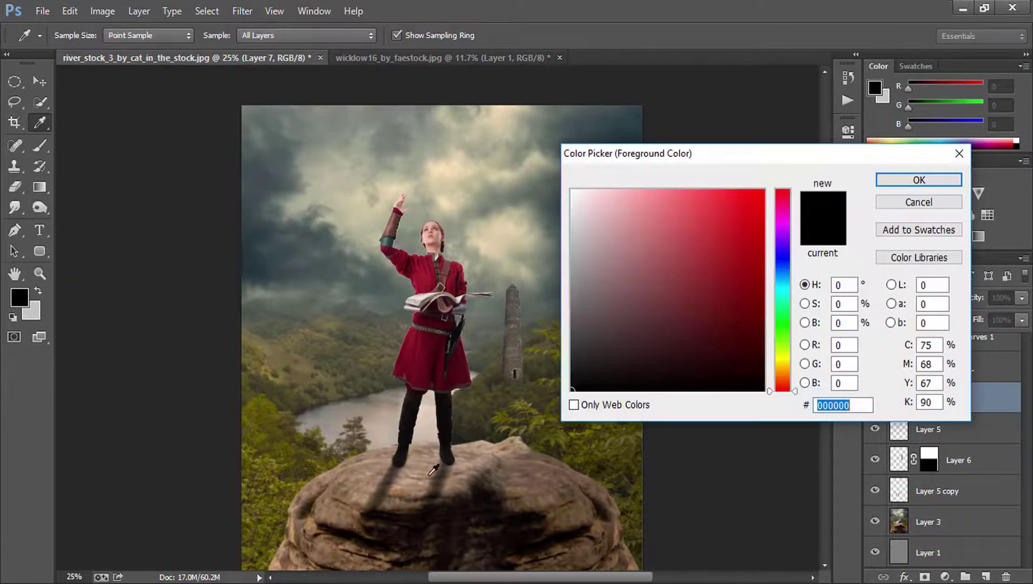
click(495, 240)
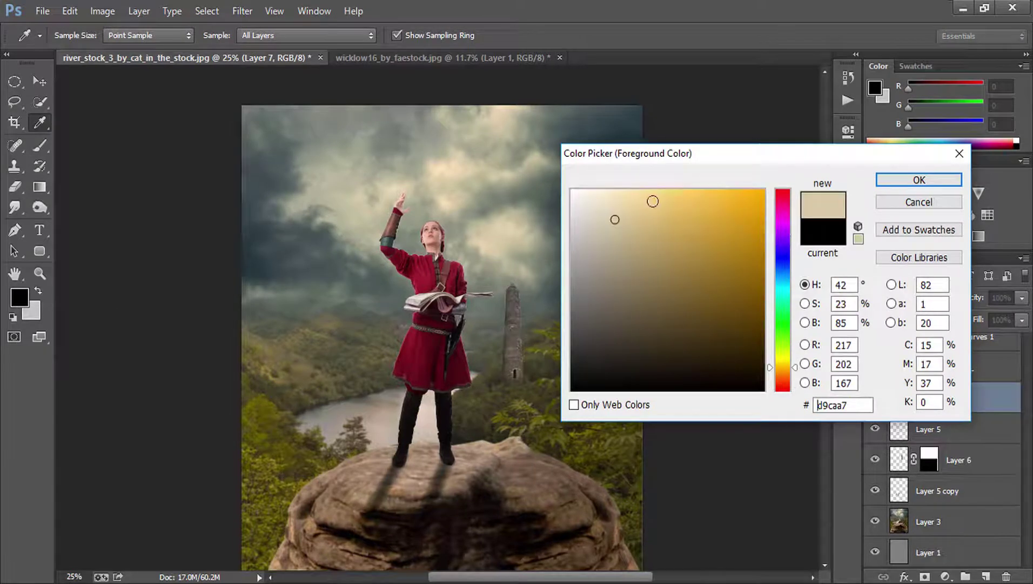
drag(653, 201, 662, 184)
click(904, 180)
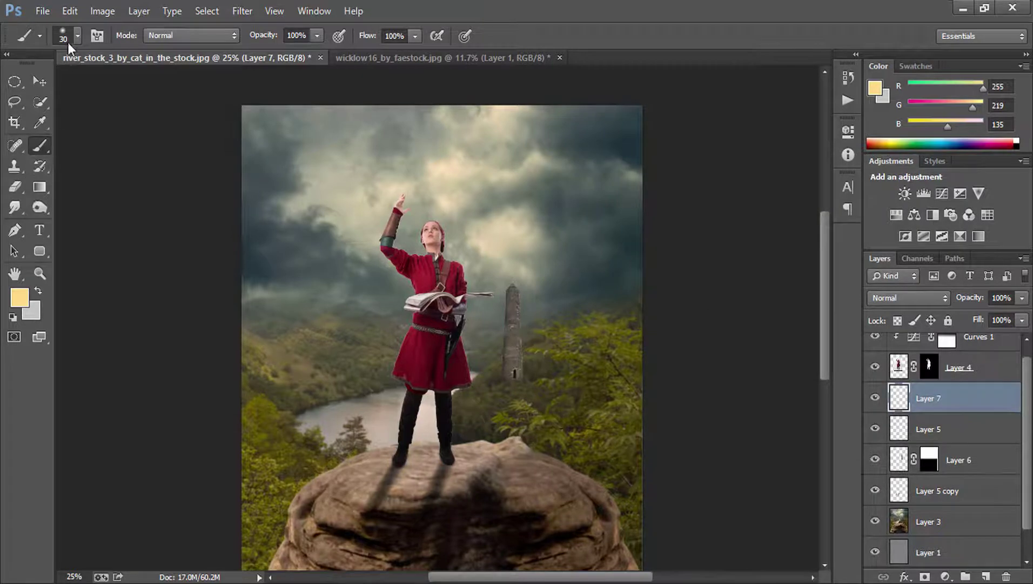
click(71, 37)
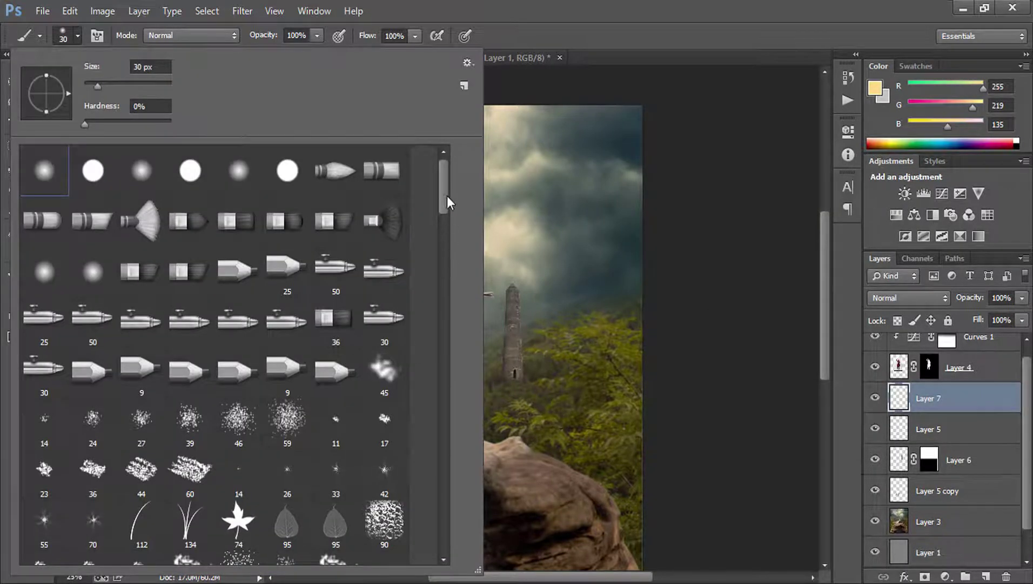
drag(439, 201, 454, 208)
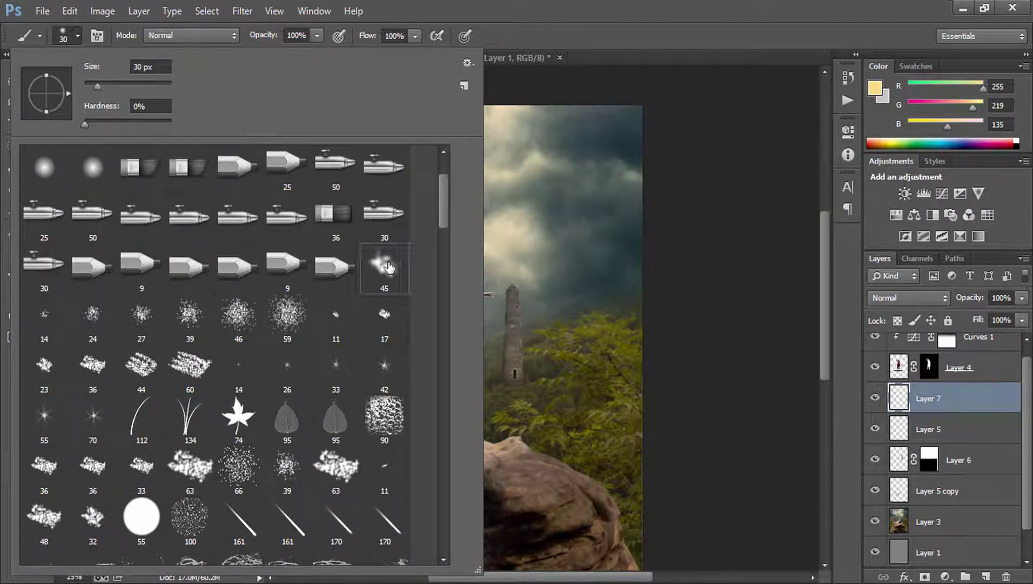
click(385, 264)
click(575, 85)
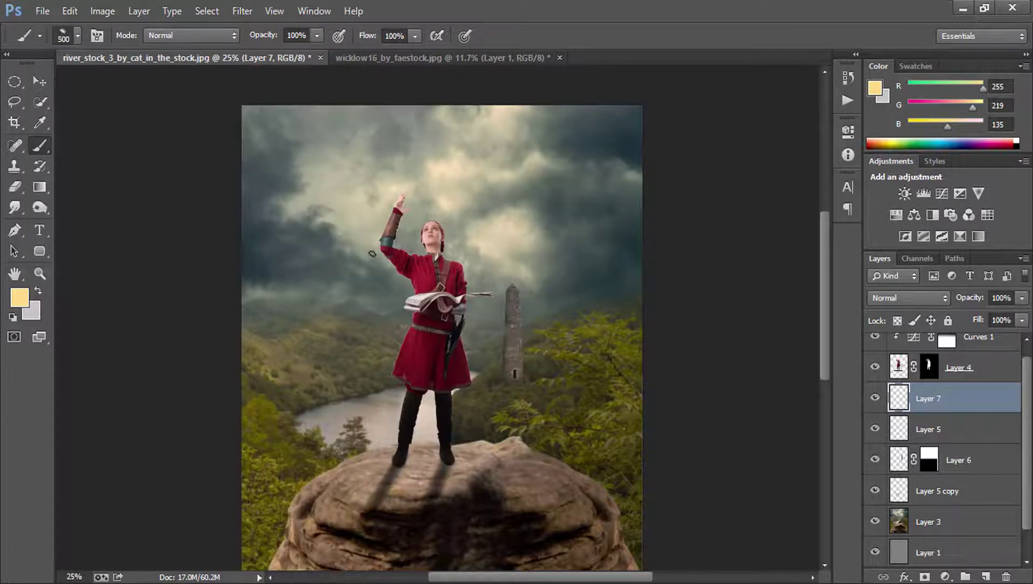
key(bracketright)
key(bracketright)
key(bracketright)
- Paint yellow glow around the girl and tower, and set the layer to Overlay
click(346, 254)
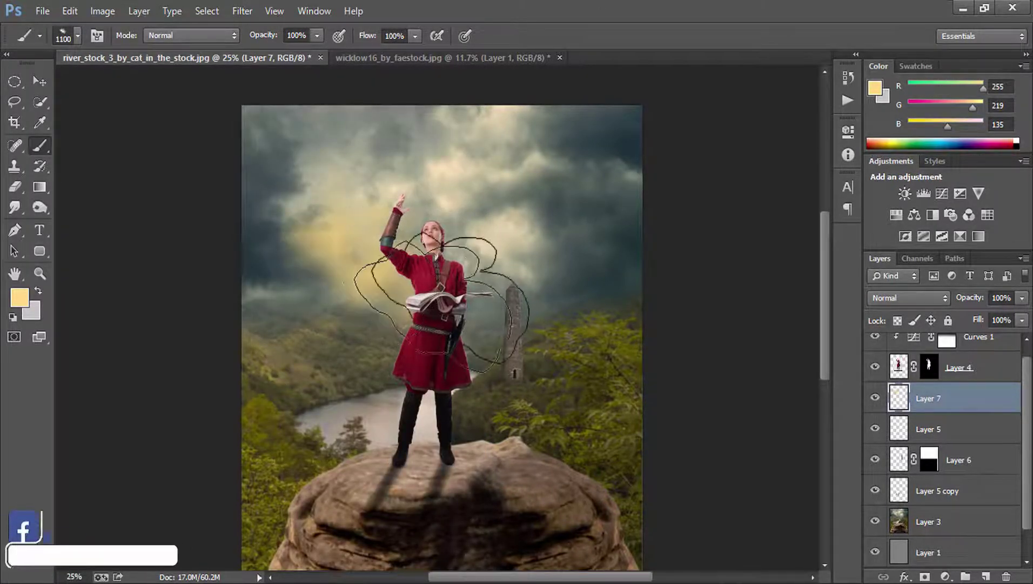
click(502, 260)
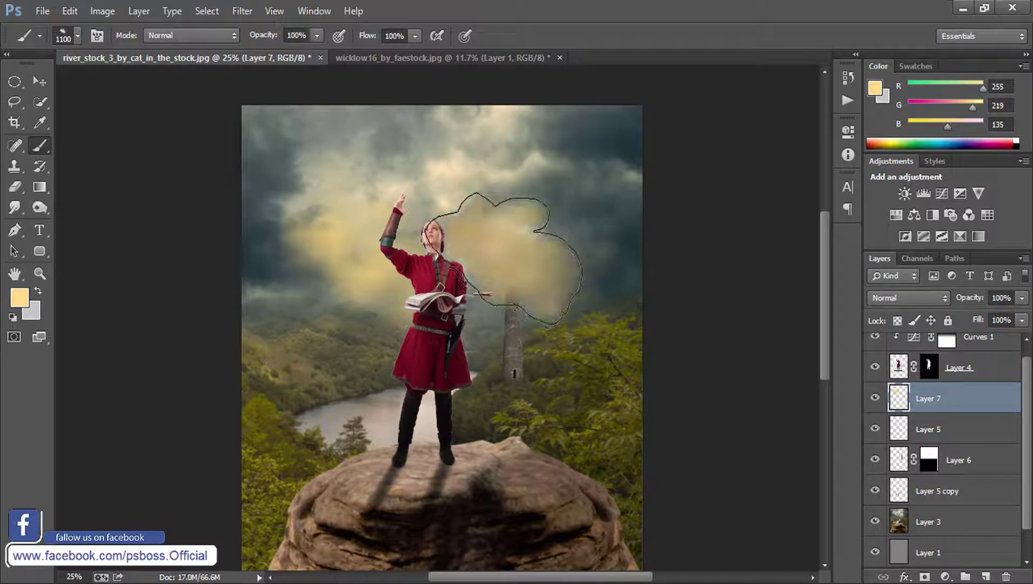
click(521, 351)
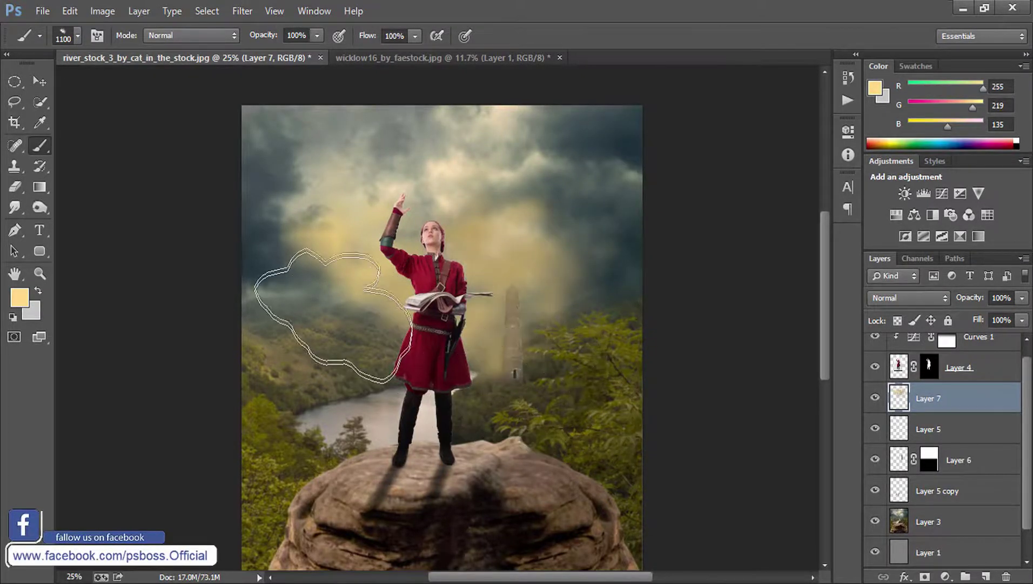
click(914, 298)
click(884, 132)
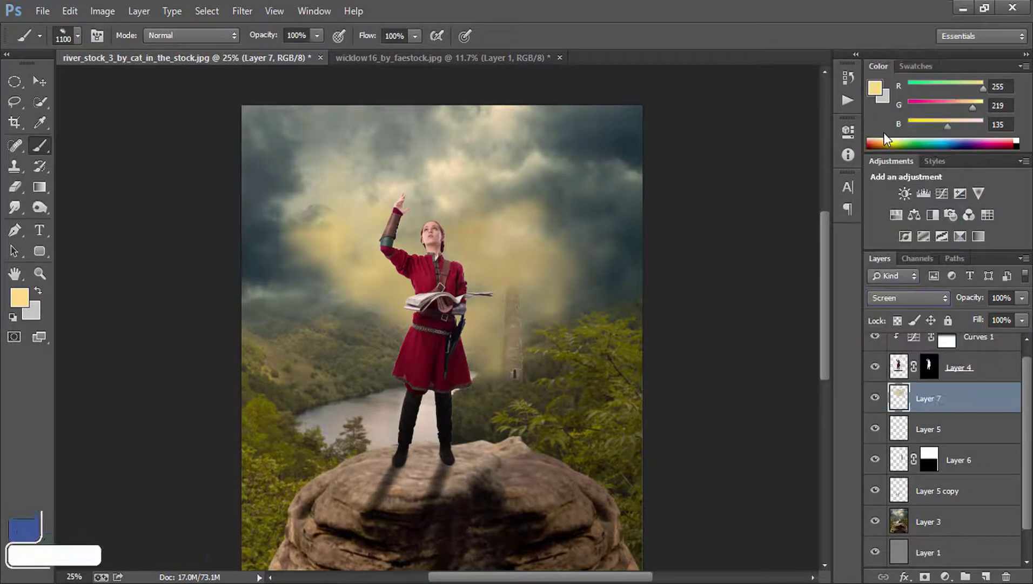
key(Down)
key(Down)
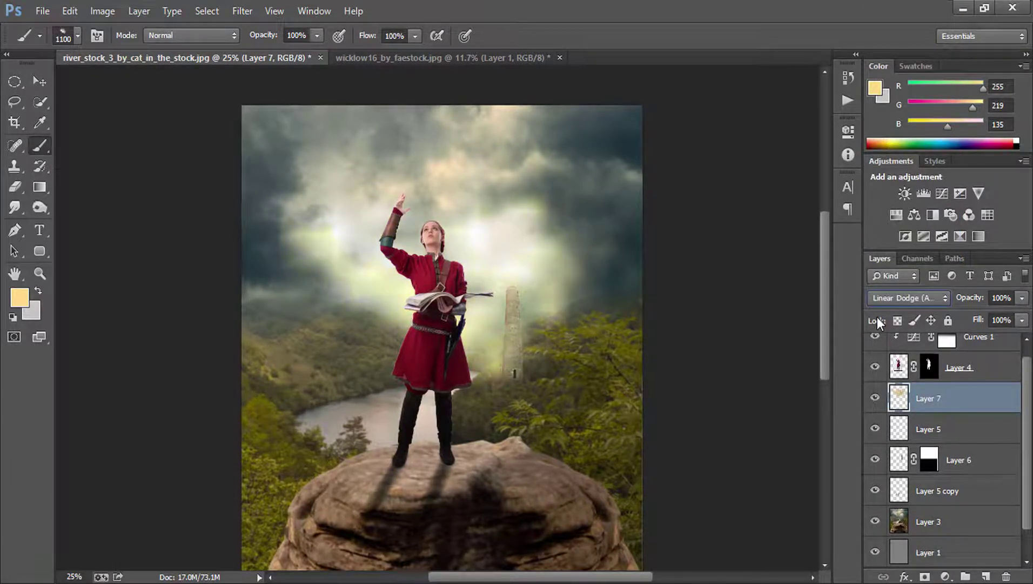
key(Down)
key(Down)
key(Down)
key(Up)
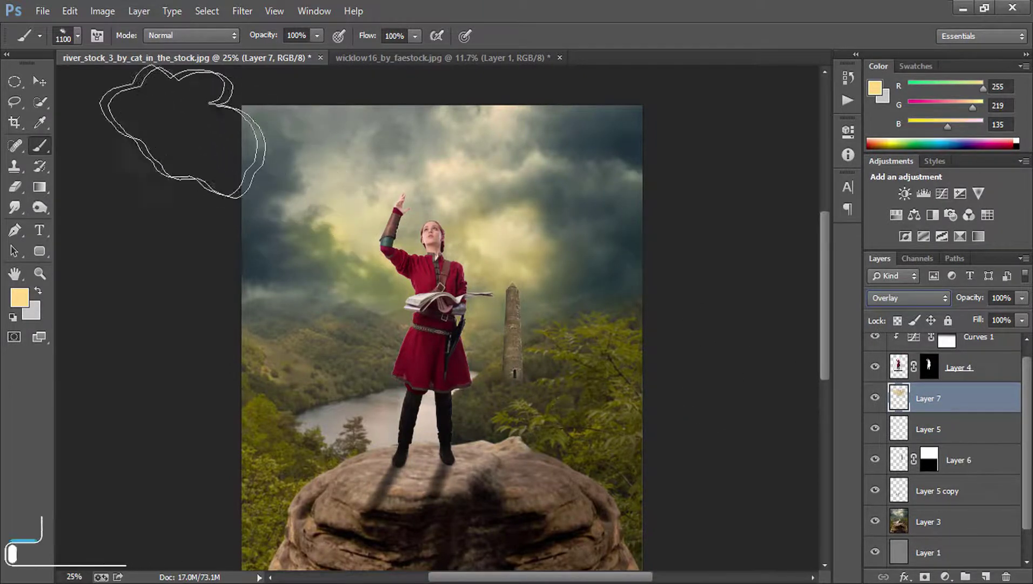
- Apply Brightness/Contrast with Brightness -2 and Contrast -46 to the Layer 7 glow
click(103, 11)
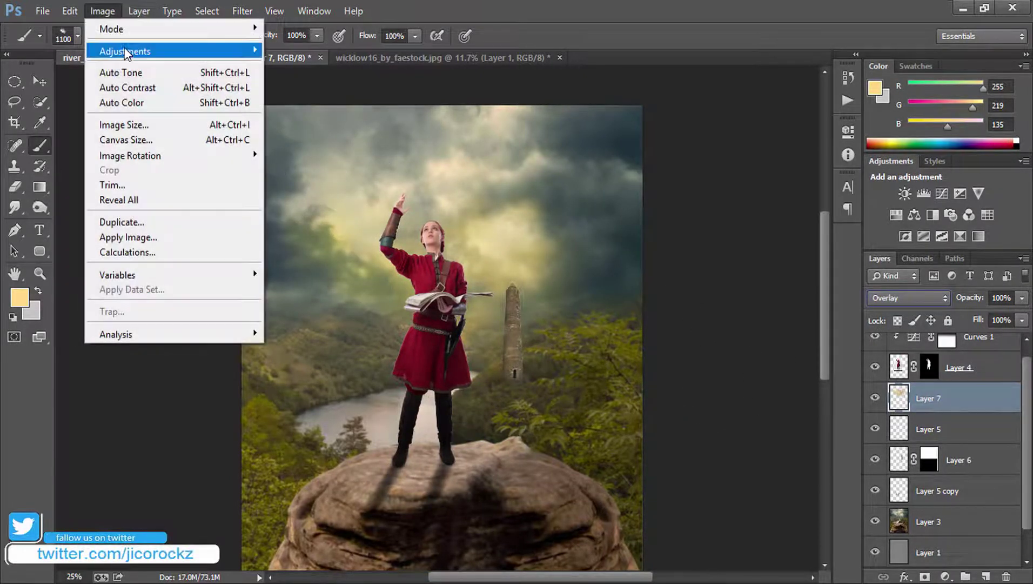
click(303, 46)
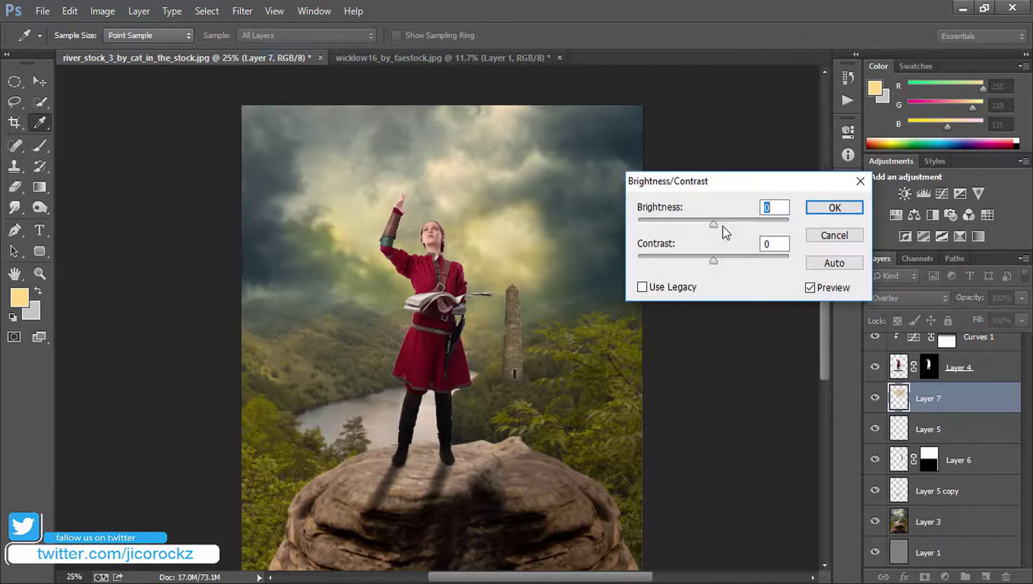
mouse_move(714, 224)
mouse_down()
mouse_move(749, 265)
mouse_move(635, 268)
mouse_up()
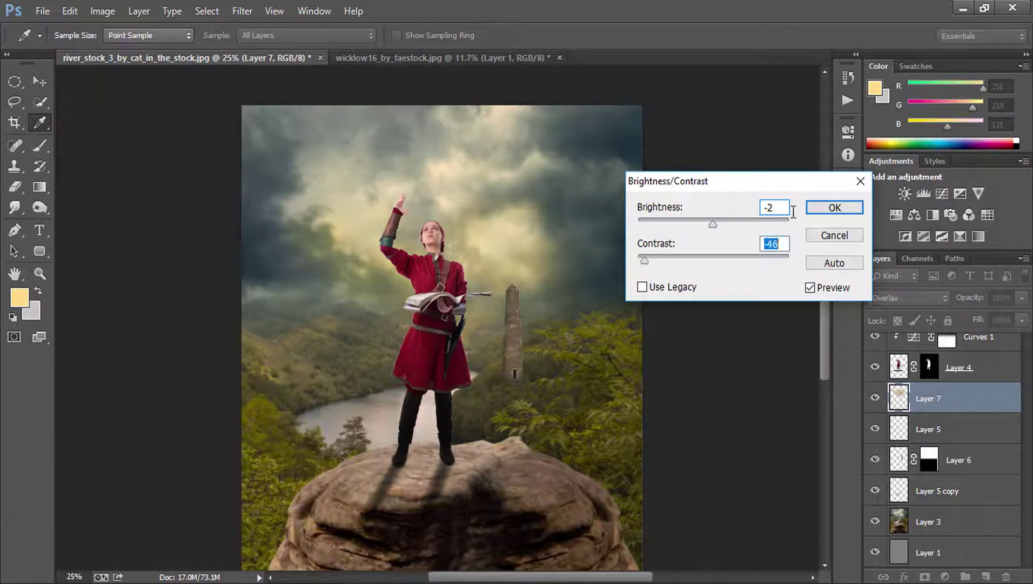
click(835, 207)
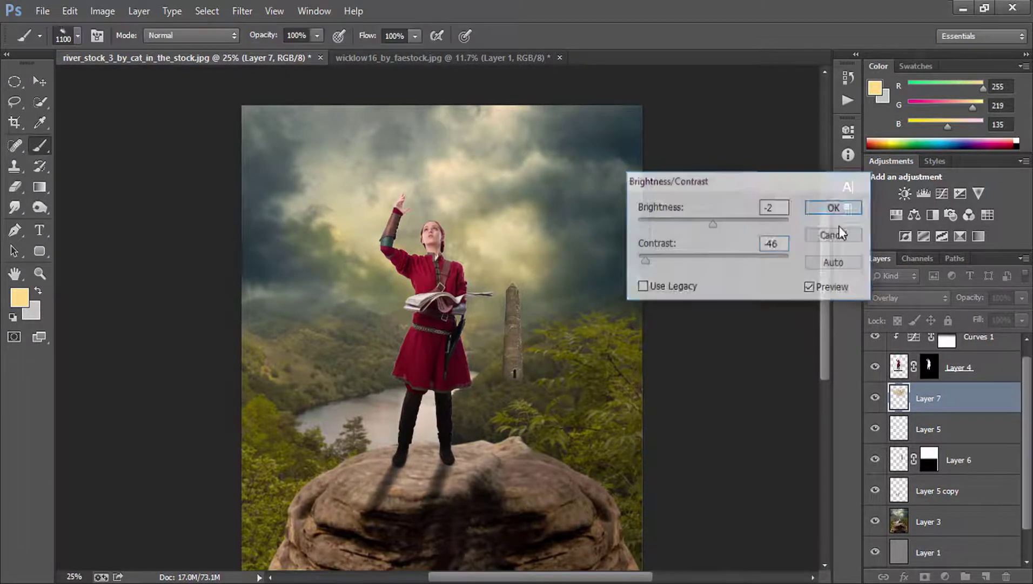
- Add a new Layer 8 with a white foreground and a soft round brush
click(986, 576)
click(25, 302)
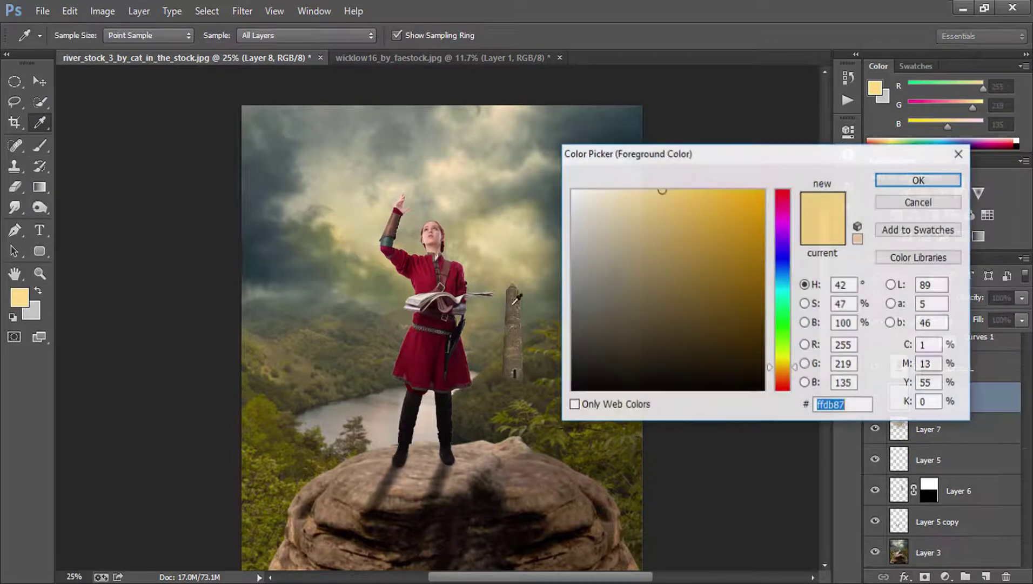
click(574, 191)
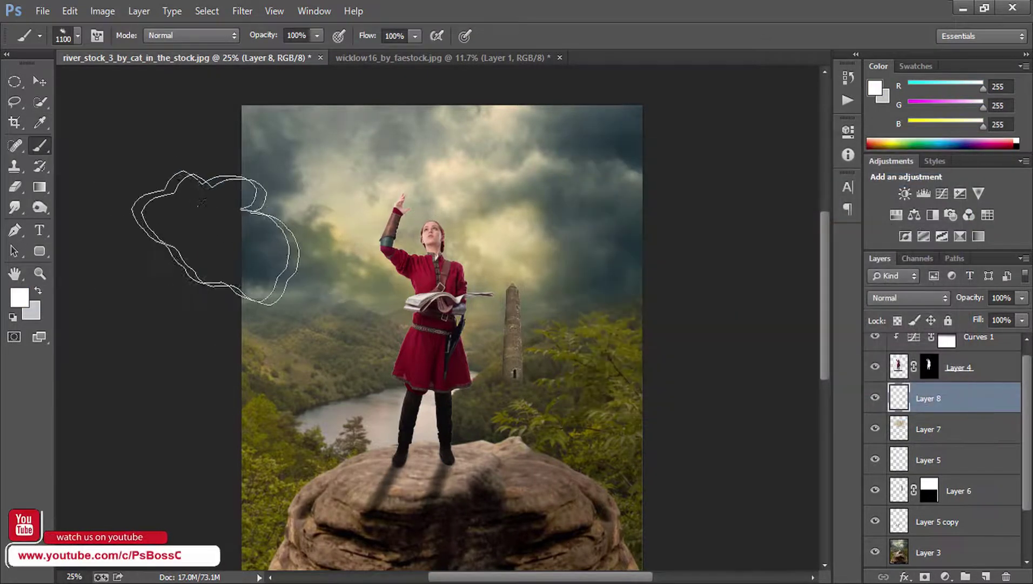
click(77, 36)
click(639, 6)
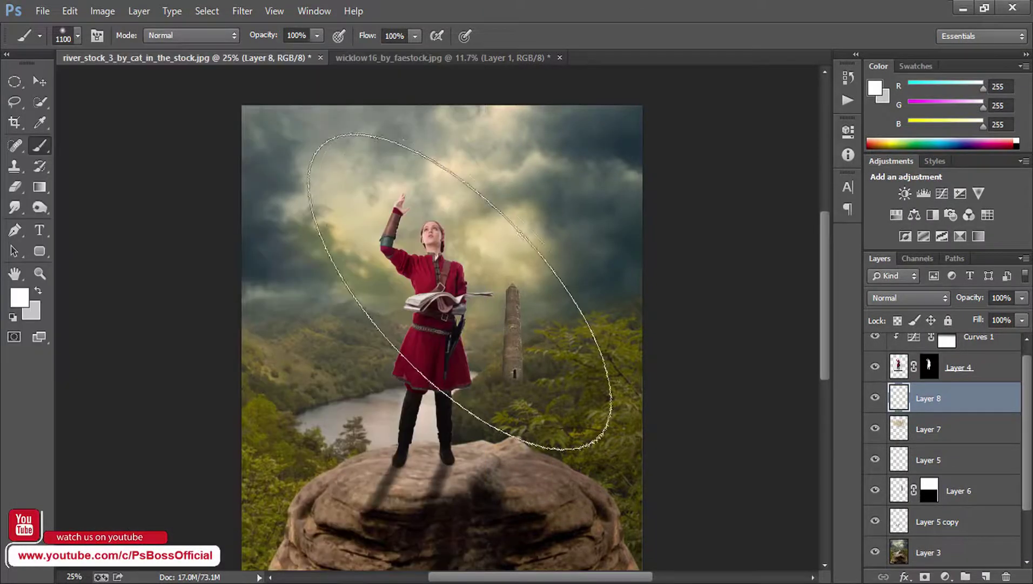
click(77, 36)
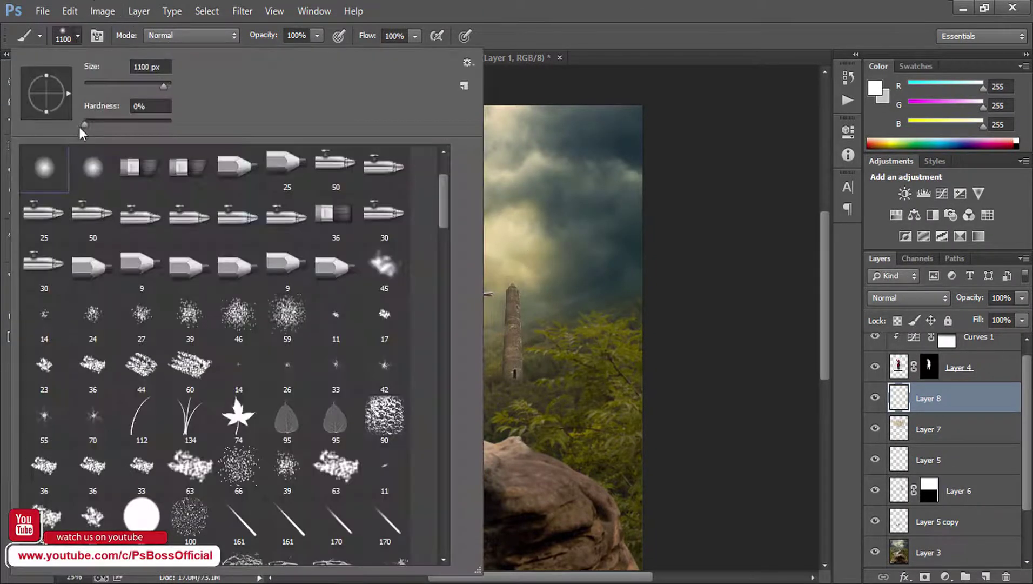
click(45, 170)
key(Return)
- Paint white glow around the girl on Screen blending, then set brush opacity and flow to 20%
drag(442, 300, 438, 254)
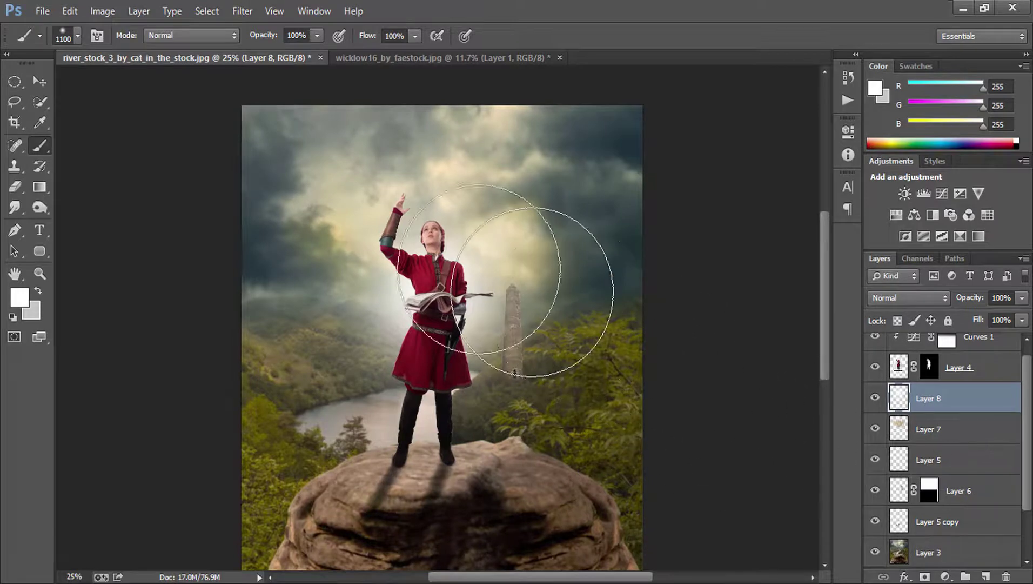
click(431, 243)
key(ctrl+z)
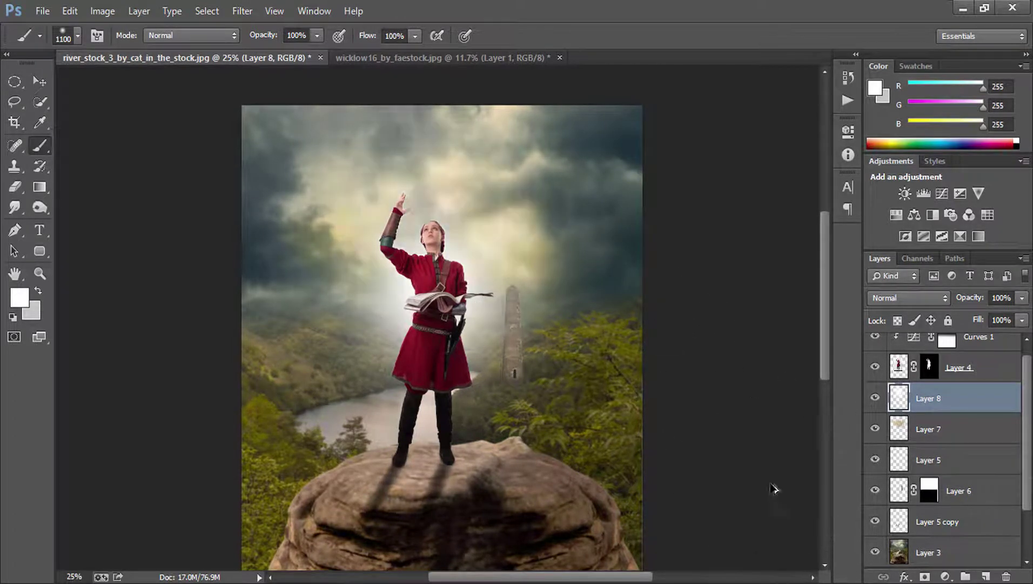
click(917, 298)
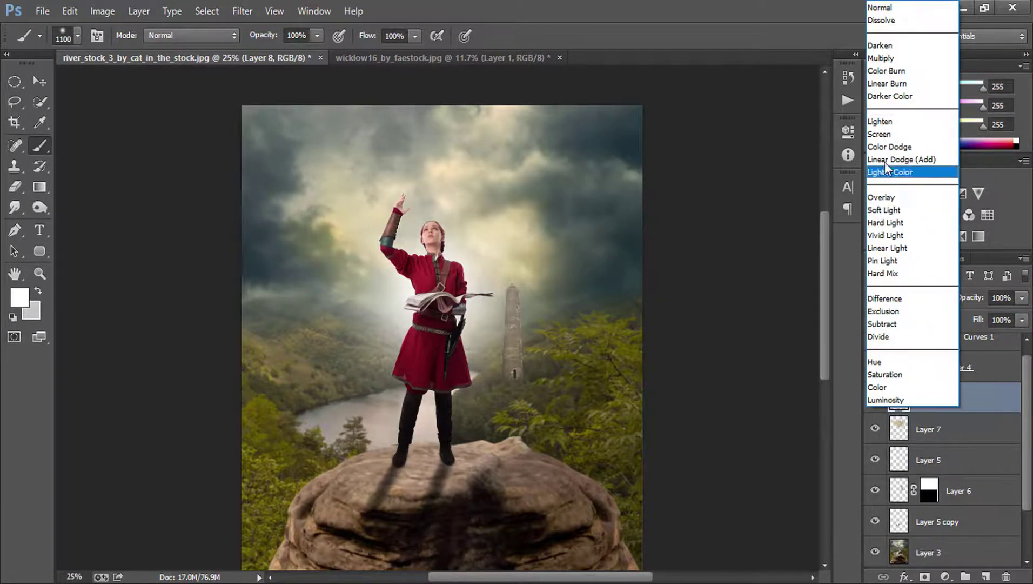
click(891, 139)
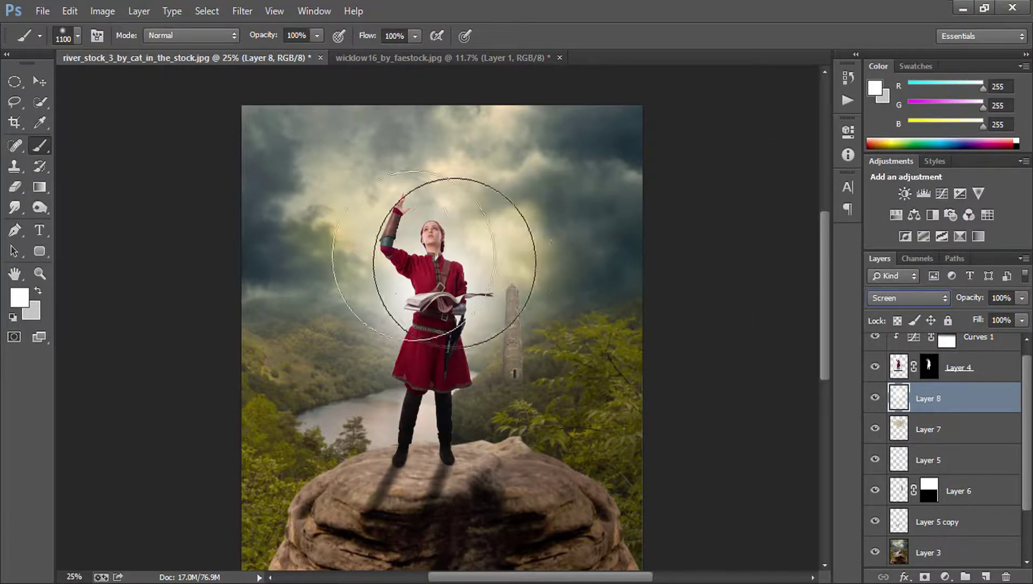
drag(356, 230, 487, 270)
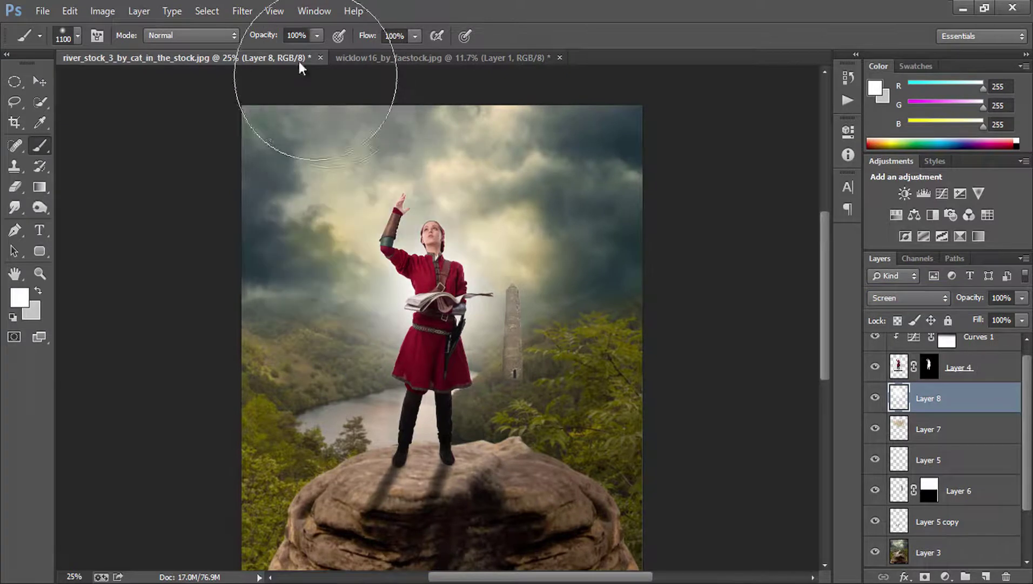
key(ctrl+z)
click(296, 36)
text(0)
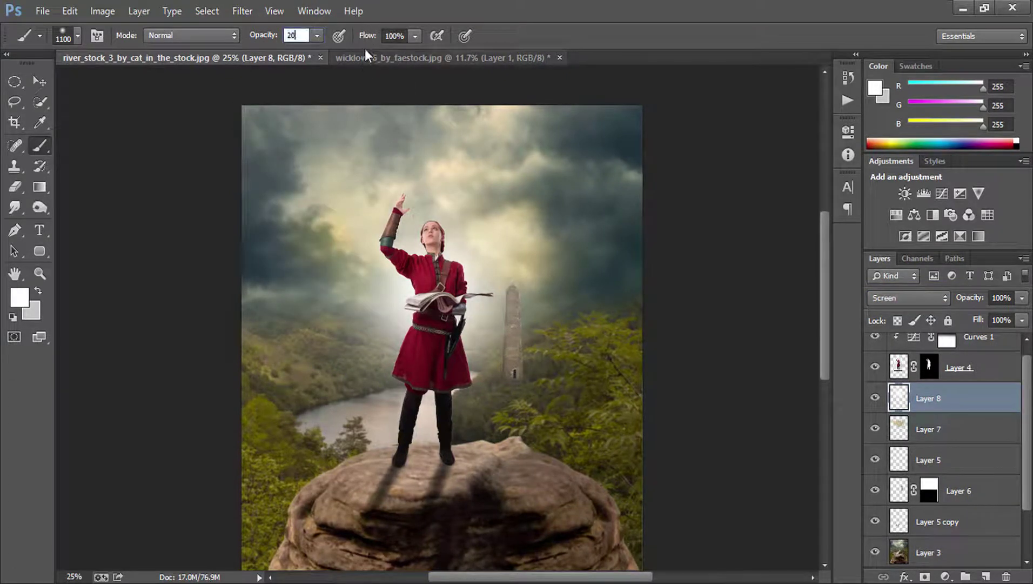
key(Tab)
text(20)
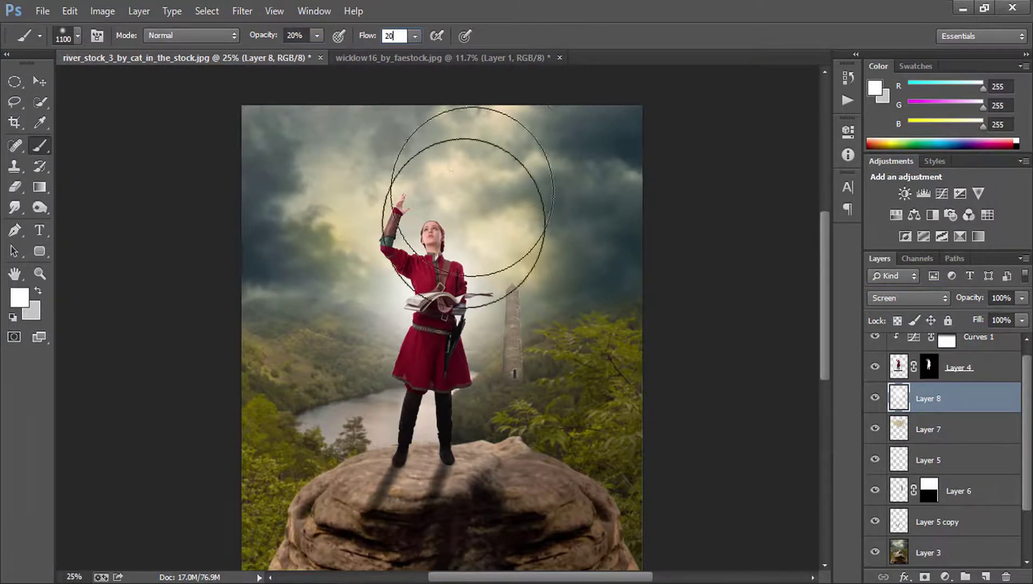
key(Return)
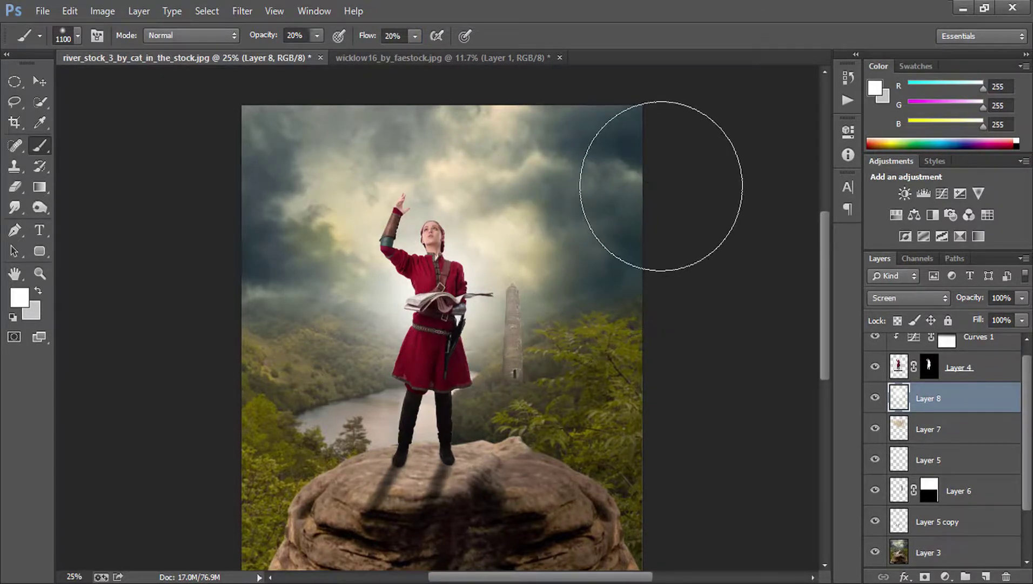
- Lower Layer 8's opacity to 69% and drag dragon image file 3 from File Explorer
key(ctrl+0)
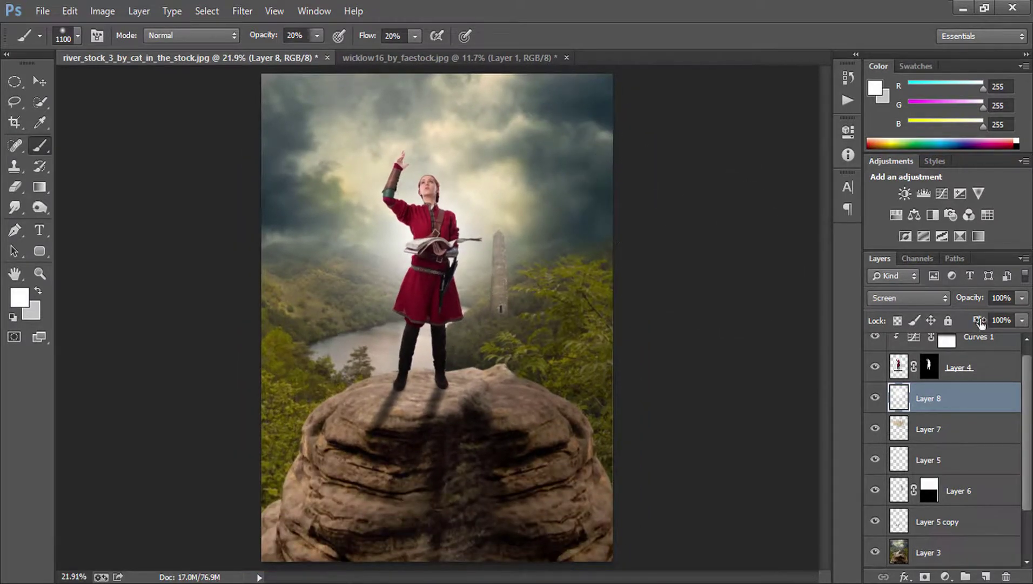
drag(978, 305, 956, 303)
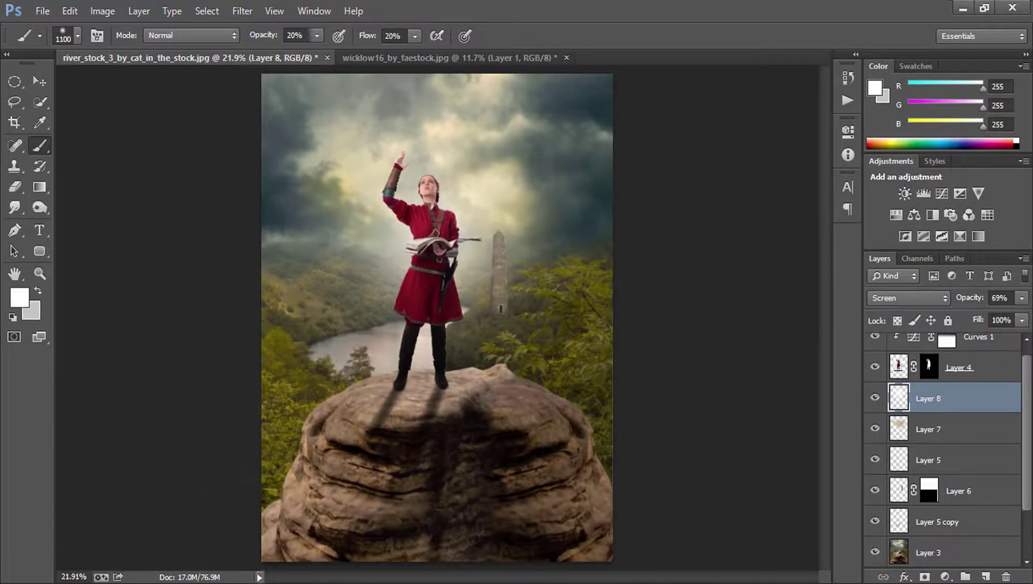
click(259, 576)
drag(335, 113, 359, 571)
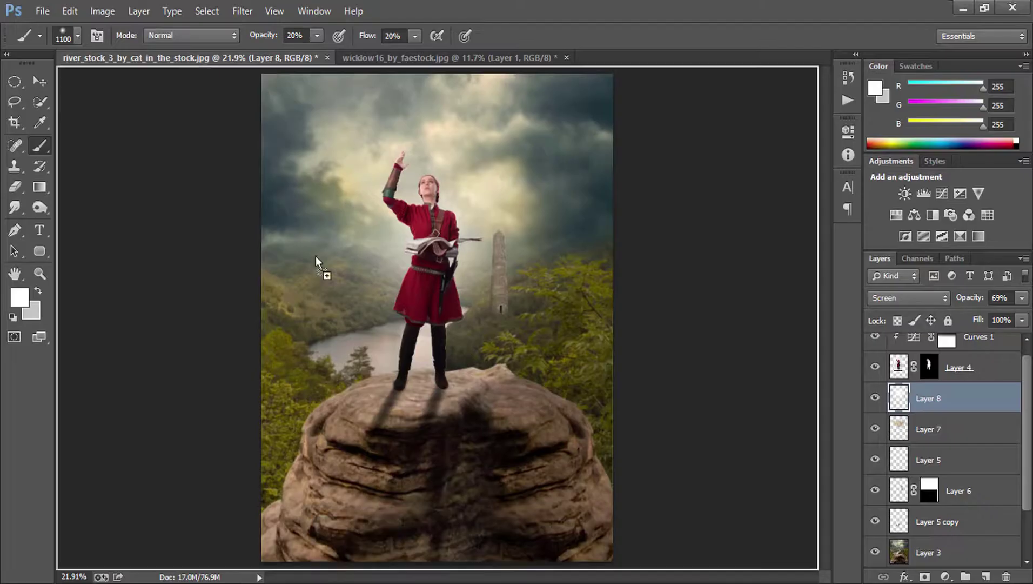
- Place the dragon image, shrink it, flip it horizontally and set it in the upper-left sky by the girl's hand
mouse_move(358, 571)
mouse_down()
mouse_move(321, 231)
mouse_move(339, 233)
mouse_up()
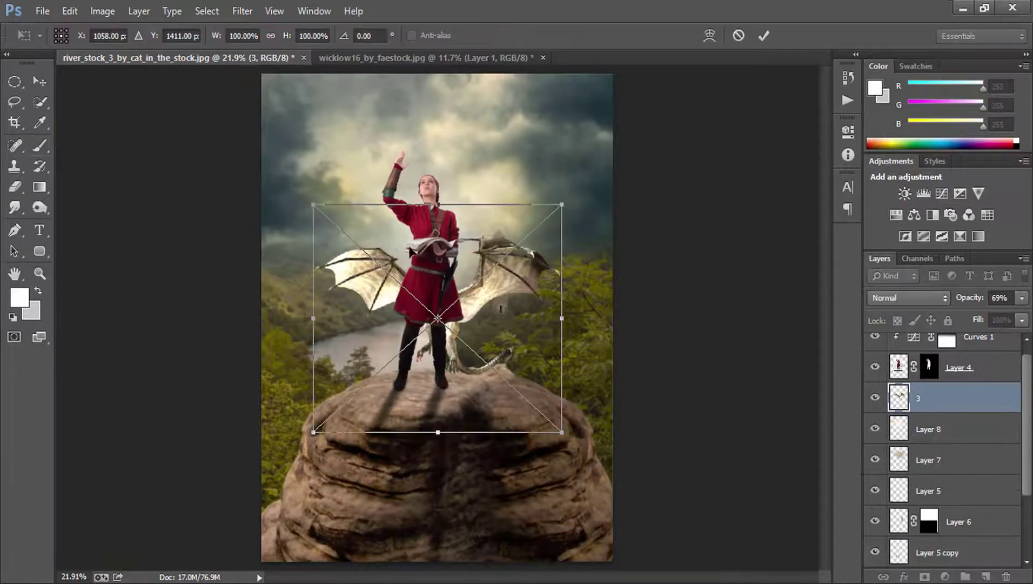
mouse_move(547, 219)
mouse_down()
mouse_move(481, 291)
mouse_move(372, 267)
mouse_up()
right_click(373, 267)
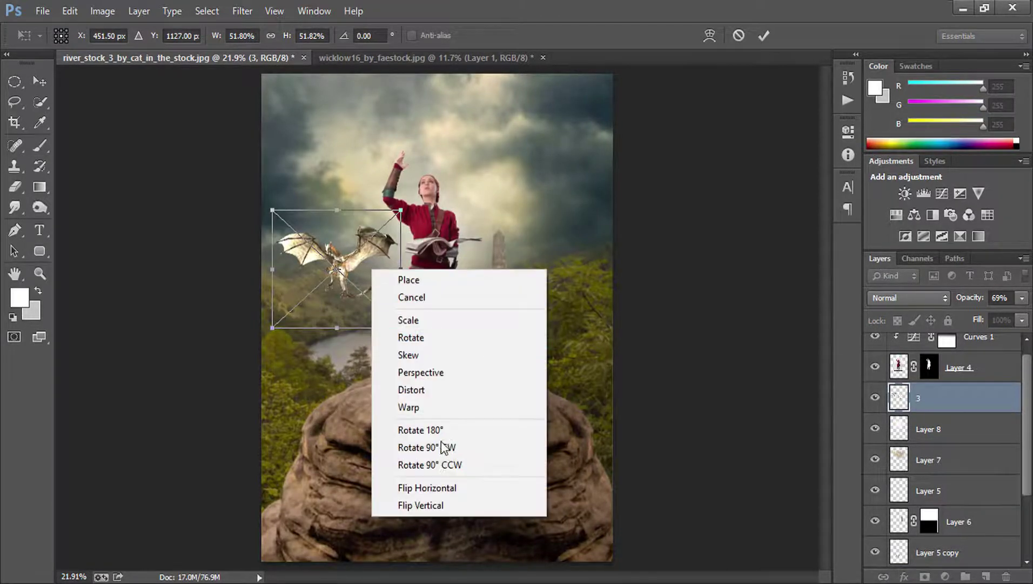
click(443, 488)
mouse_move(400, 210)
mouse_down()
mouse_move(388, 219)
mouse_move(326, 160)
mouse_move(332, 135)
mouse_up()
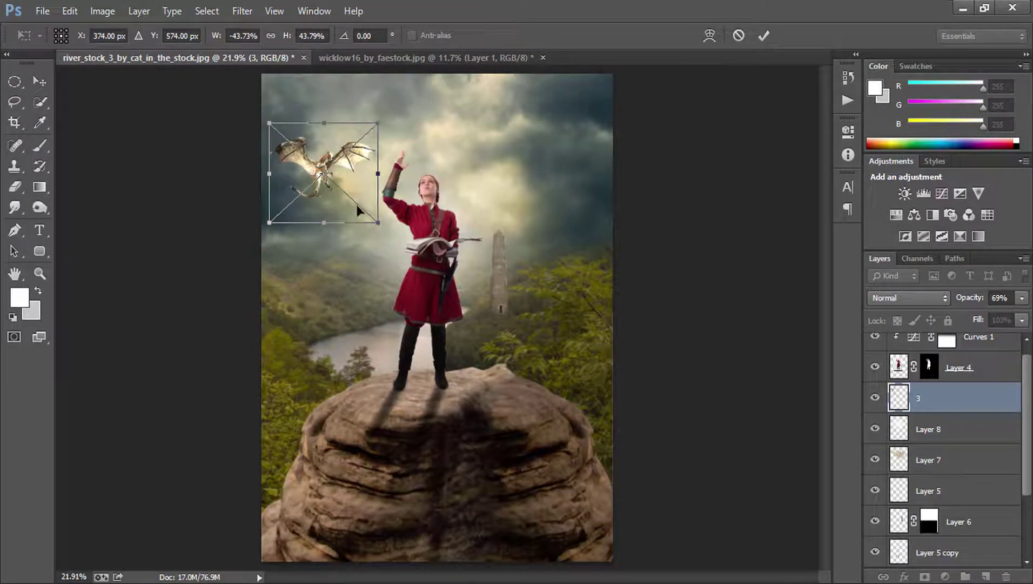
drag(373, 218, 375, 220)
key(Return)
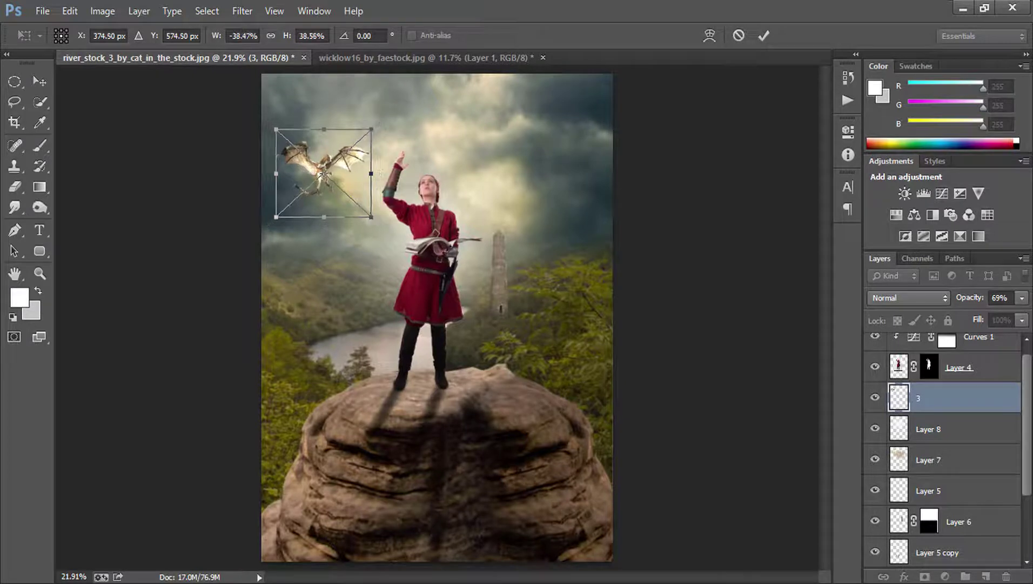
key(b)
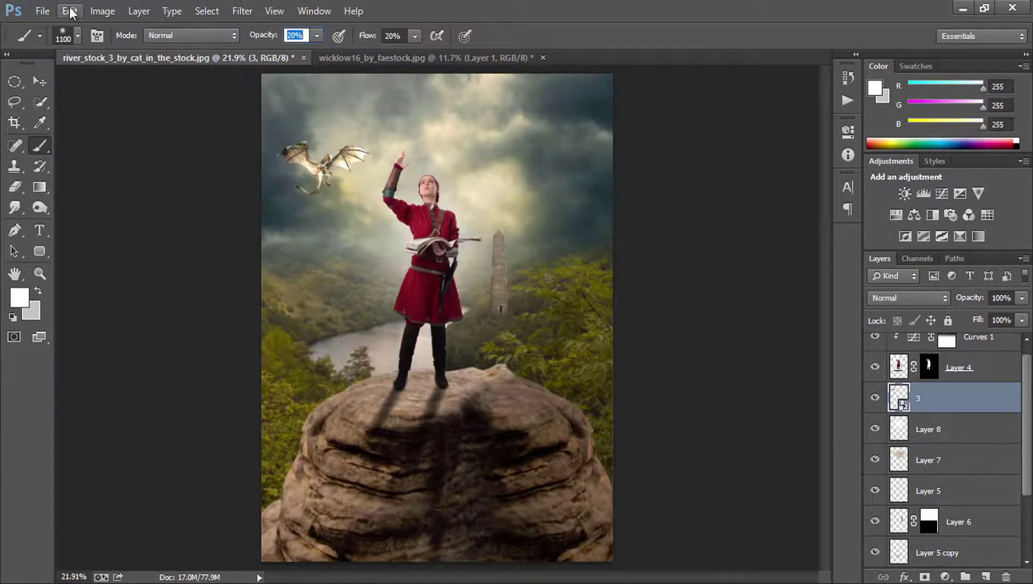
- Rasterize the dragon layer and darken it with Brightness -48 and Contrast 37
click(102, 10)
mouse_move(125, 50)
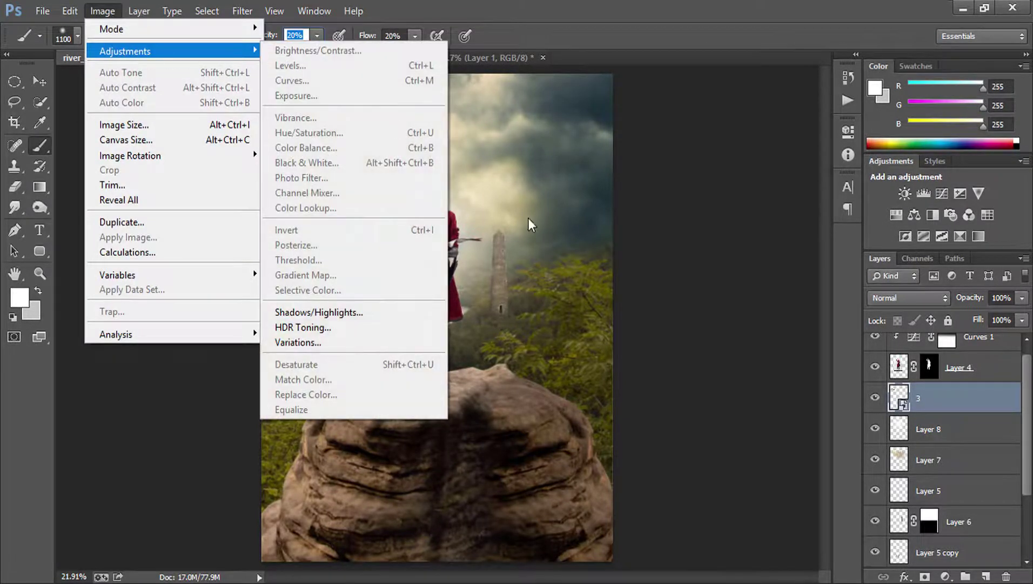
right_click(930, 401)
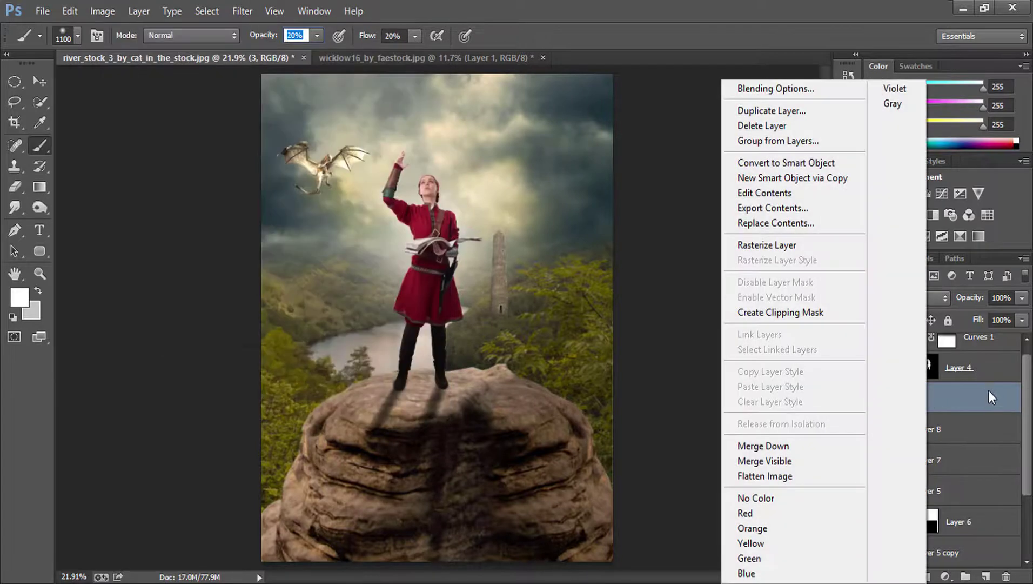
click(768, 245)
click(102, 11)
mouse_move(125, 51)
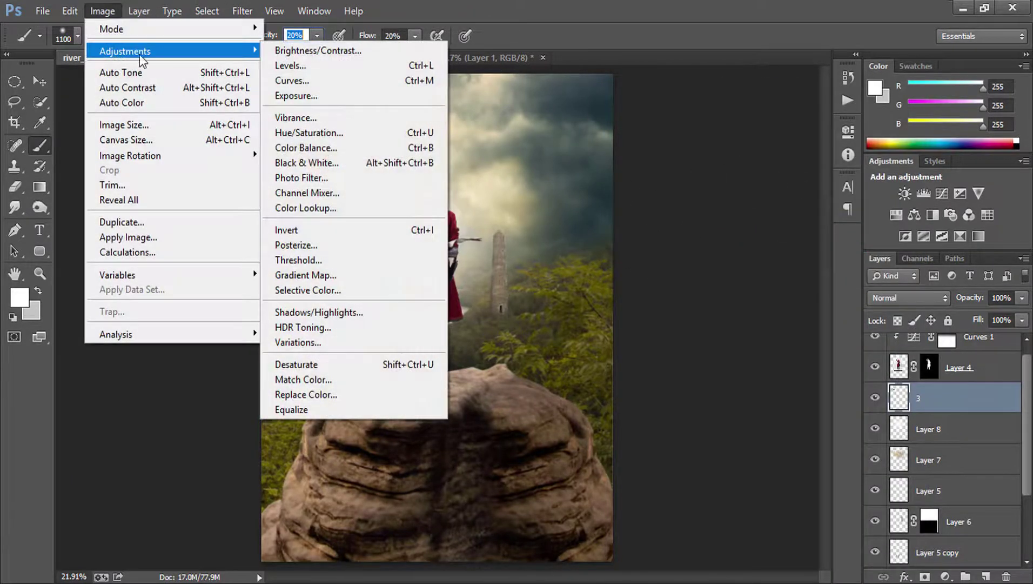
click(289, 51)
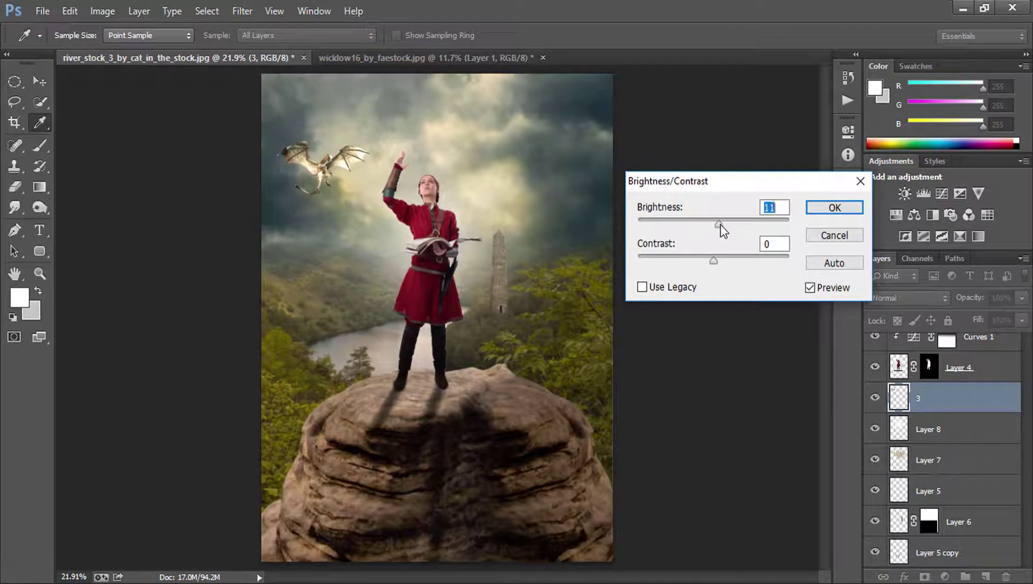
mouse_move(719, 224)
mouse_down()
mouse_move(682, 224)
mouse_move(694, 231)
mouse_up()
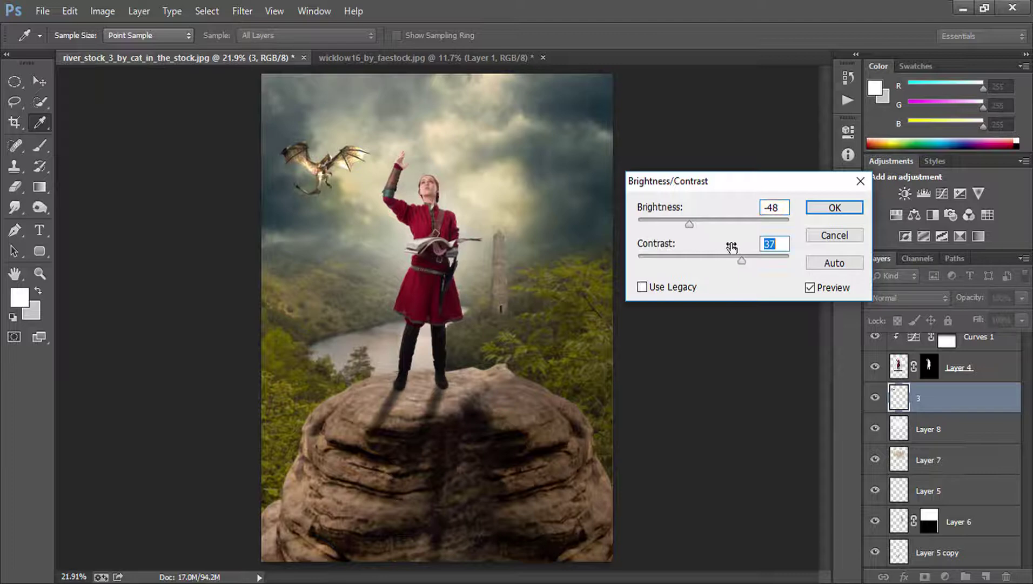
click(821, 207)
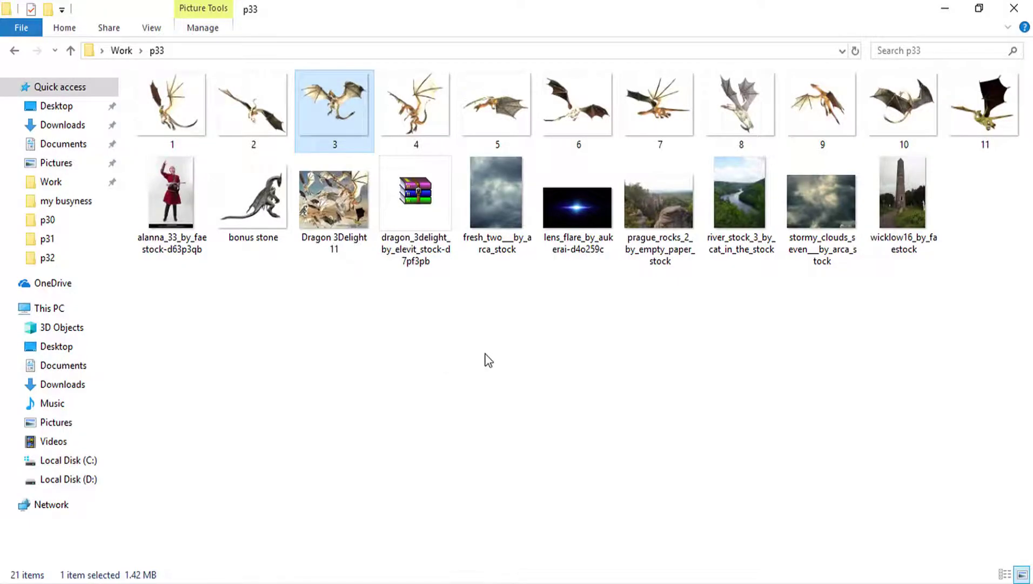
- Place the lens flare at about 79% size, above Curves 1, in Screen blend mode
mouse_move(572, 219)
mouse_down()
mouse_move(411, 444)
mouse_move(466, 259)
mouse_move(478, 276)
mouse_up()
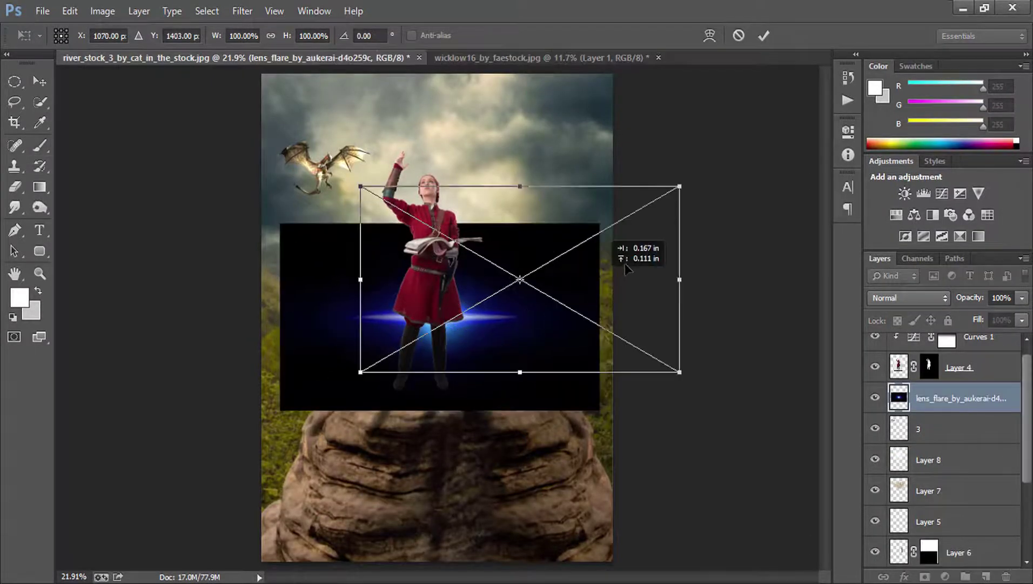
drag(526, 315, 626, 273)
drag(668, 208, 638, 222)
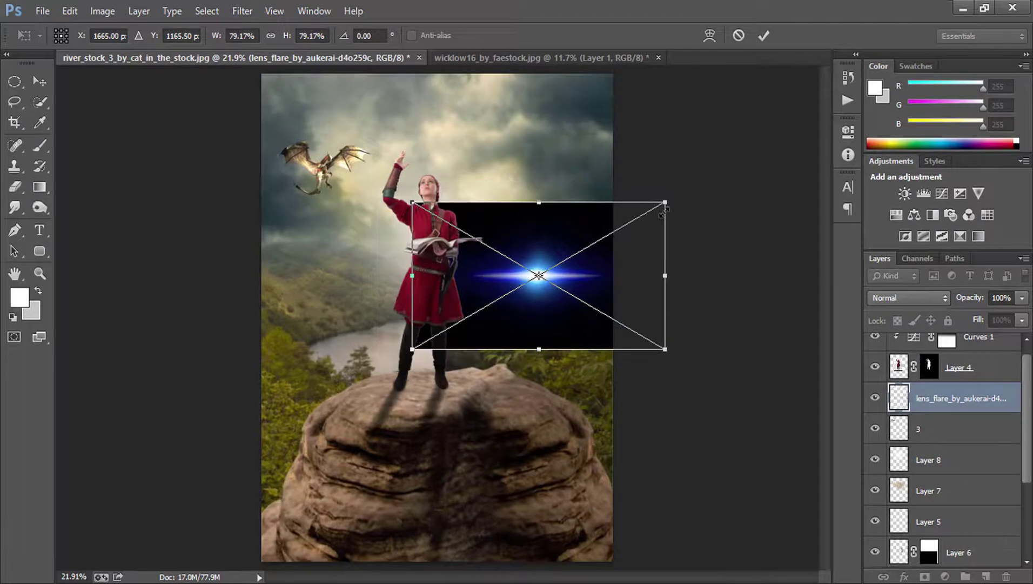
key(Return)
key(b)
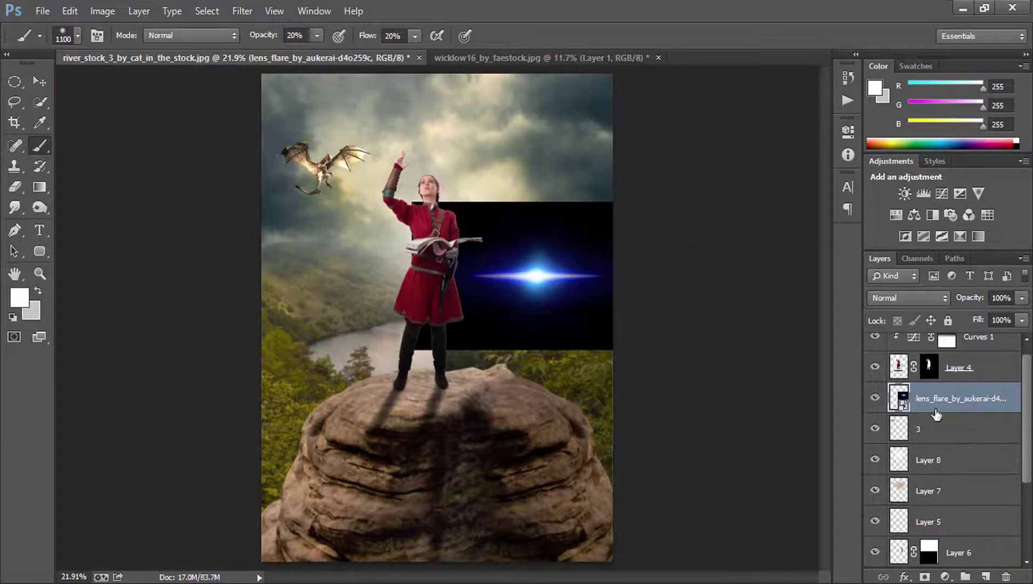
drag(937, 414, 952, 345)
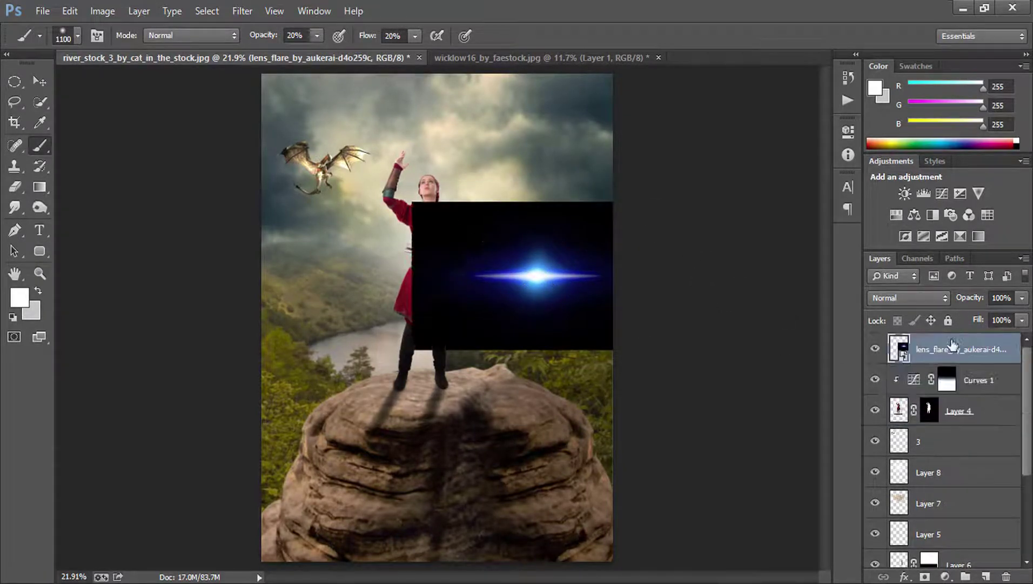
click(902, 298)
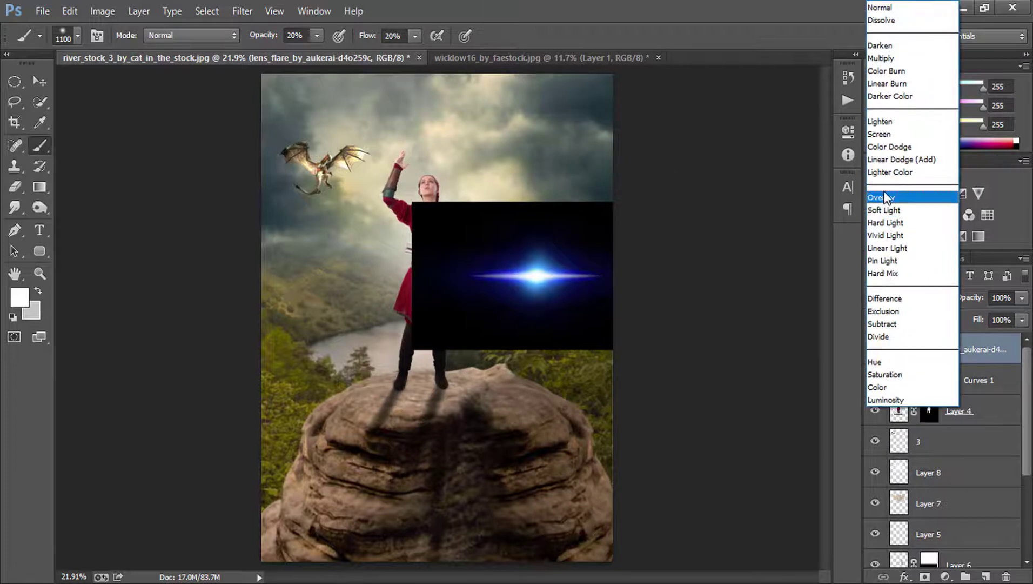
click(880, 134)
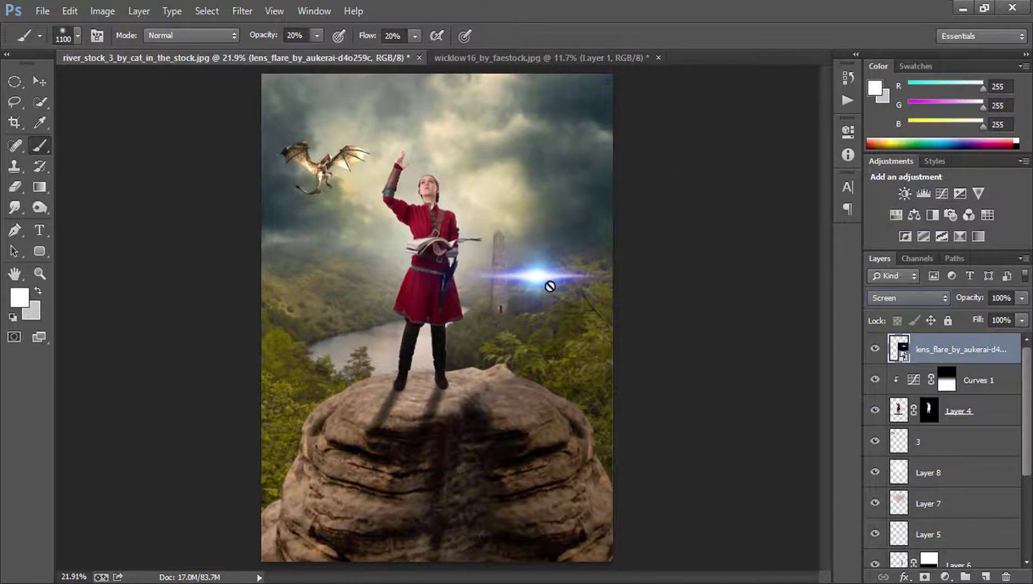
- Shrink the lens flare onto the tower and zoom in on the tower top
key(ctrl+t)
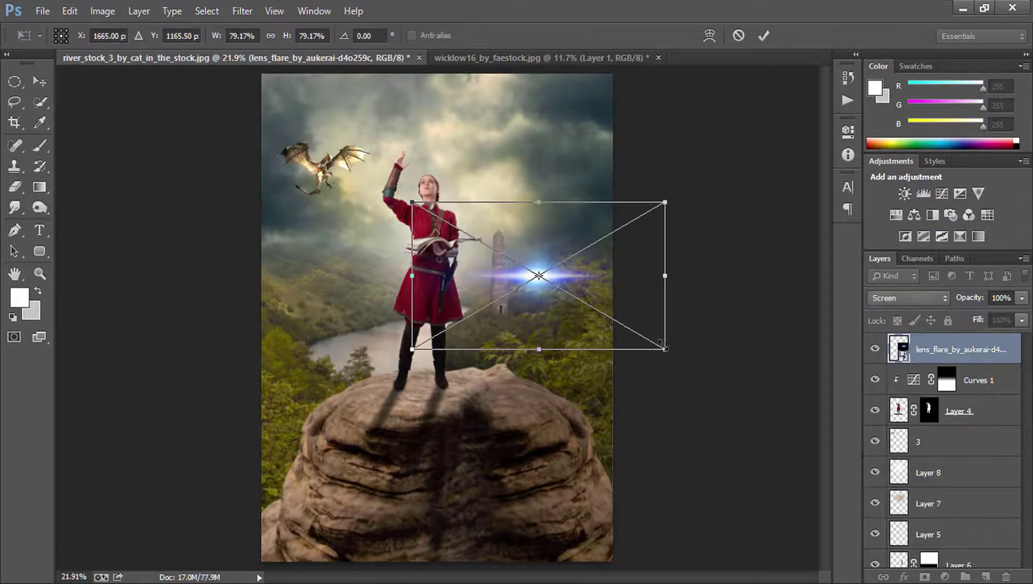
mouse_move(669, 346)
mouse_down()
mouse_move(585, 313)
mouse_move(525, 228)
mouse_up()
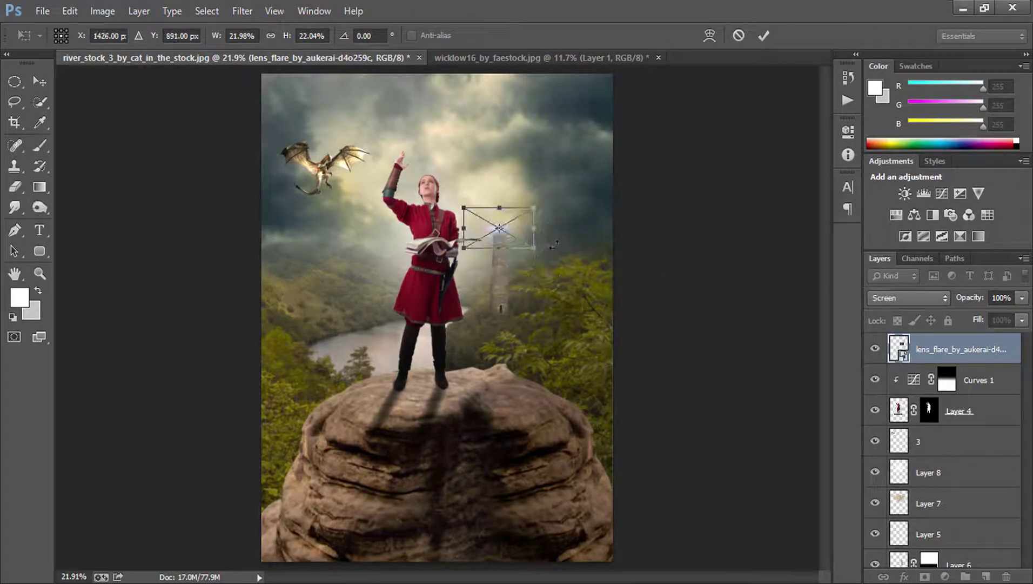
key(Return)
key(b)
click(39, 274)
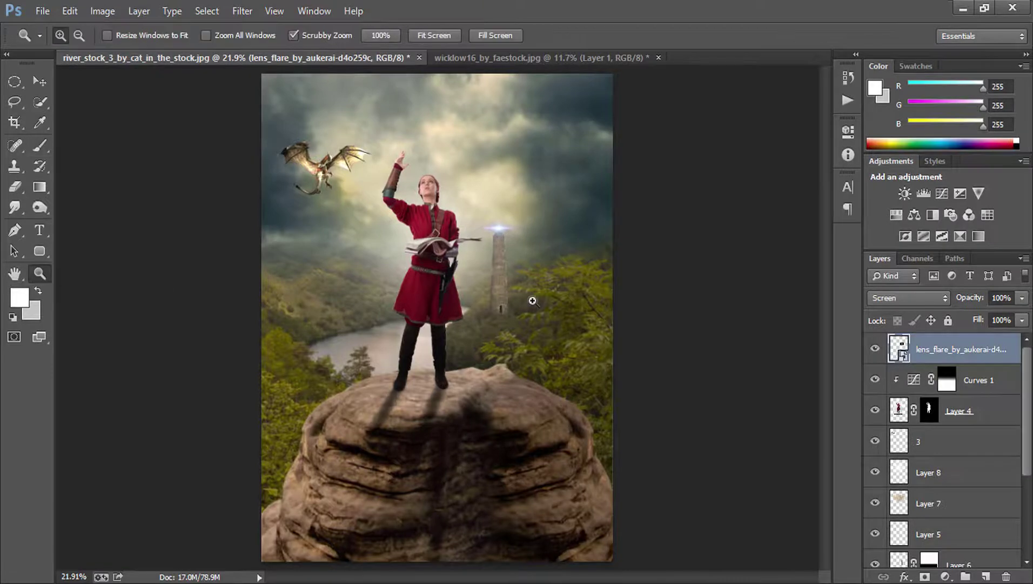
drag(529, 300, 477, 254)
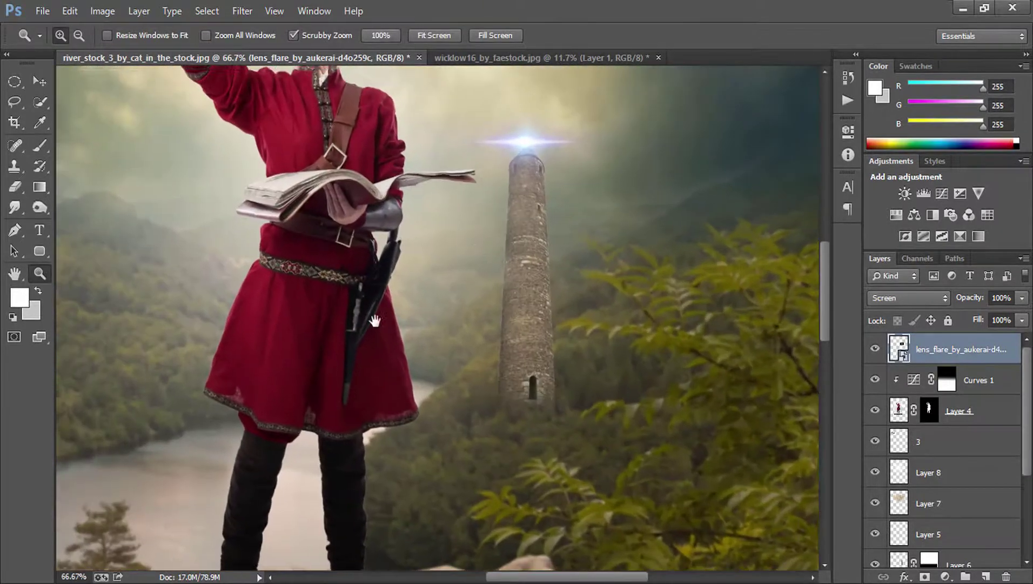
click(477, 254)
- Stretch the flare into a wide, flattened horizontal streak centred over the tower top
key(ctrl+t)
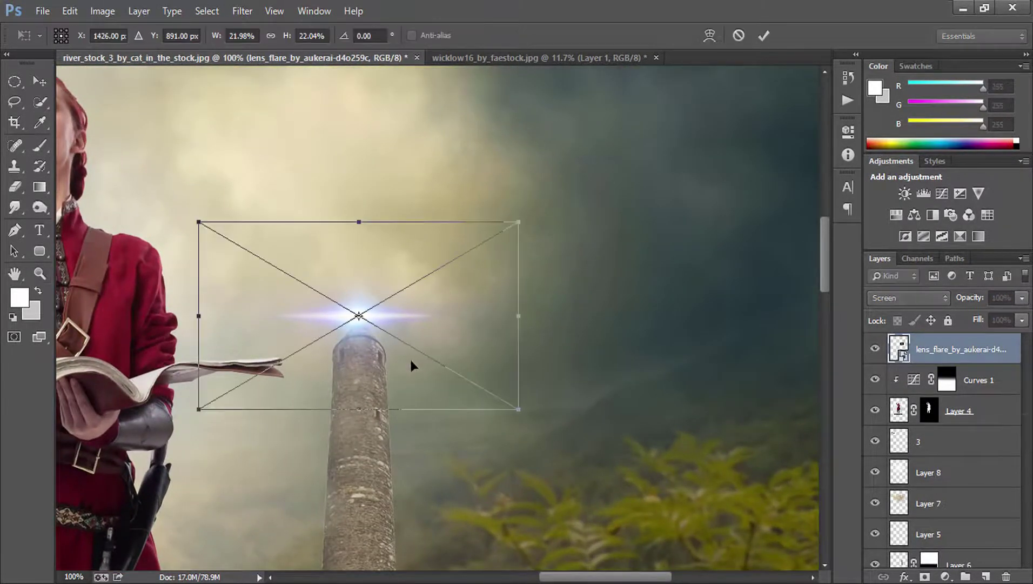
drag(517, 410, 452, 365)
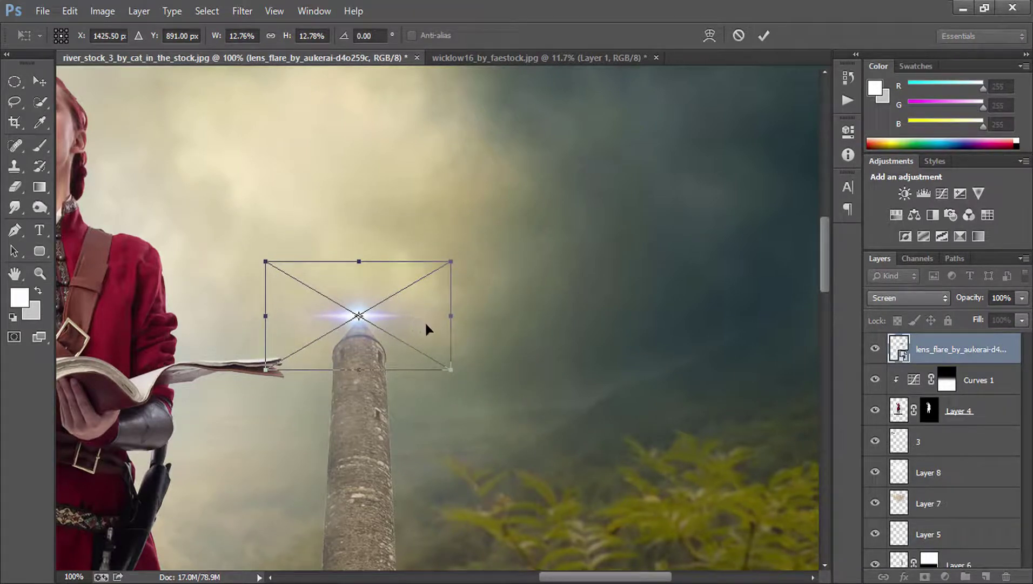
key(Right)
key(Down)
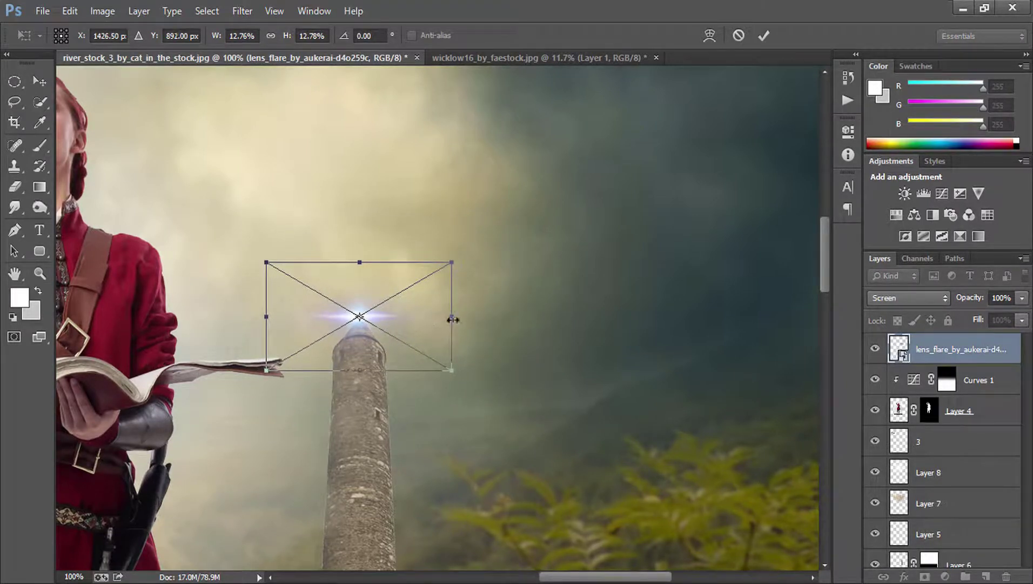
drag(453, 320, 676, 316)
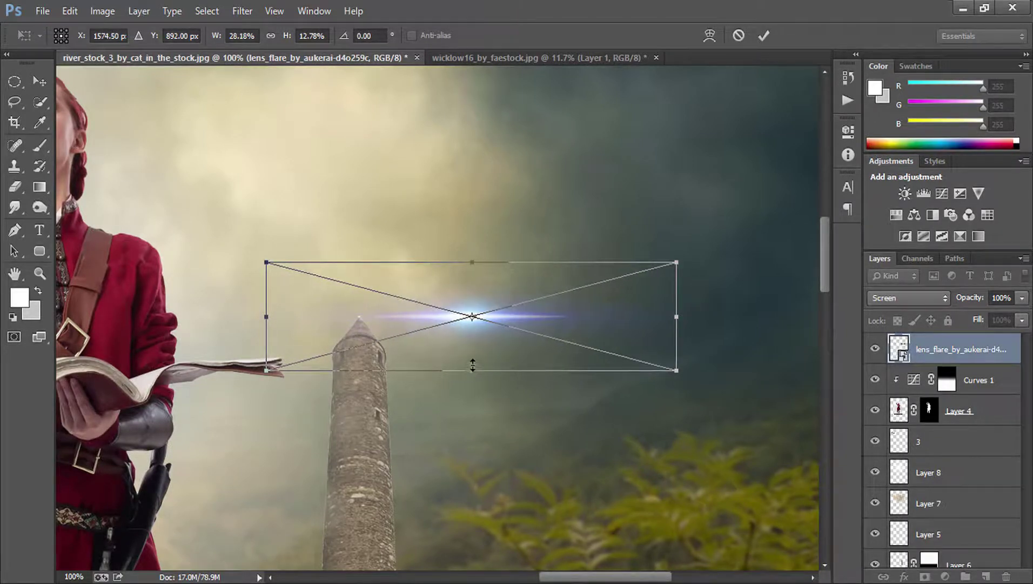
drag(473, 364, 472, 352)
drag(600, 302, 492, 310)
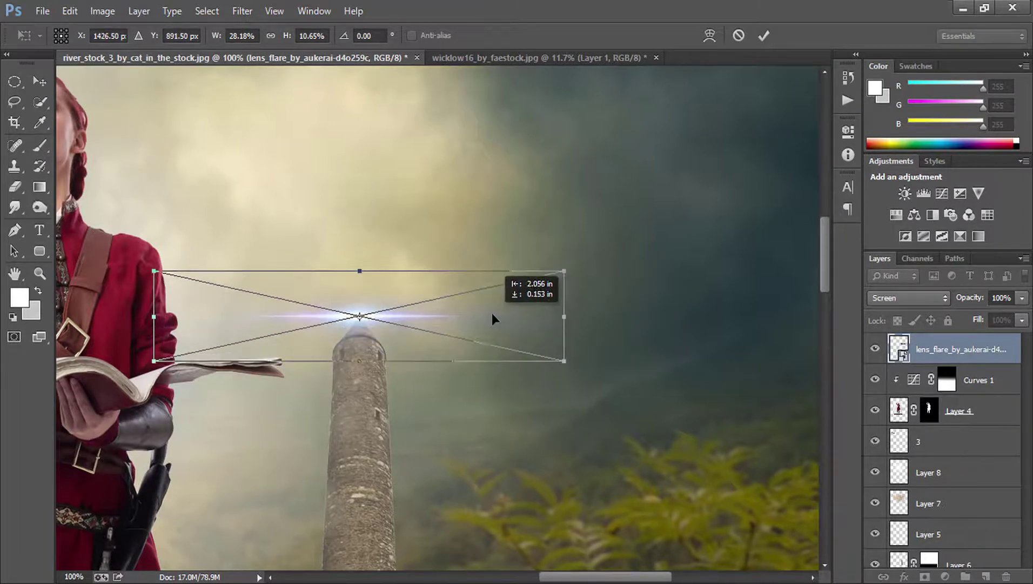
key(Return)
key(z)
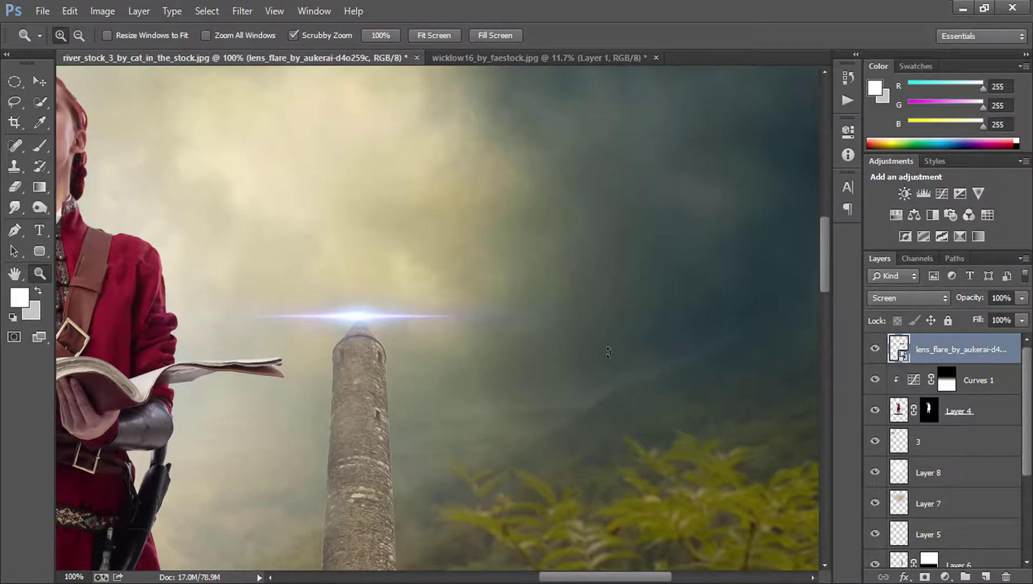
- Duplicate the lens flare layer and lower the original flare's opacity and fill
key(ctrl+0)
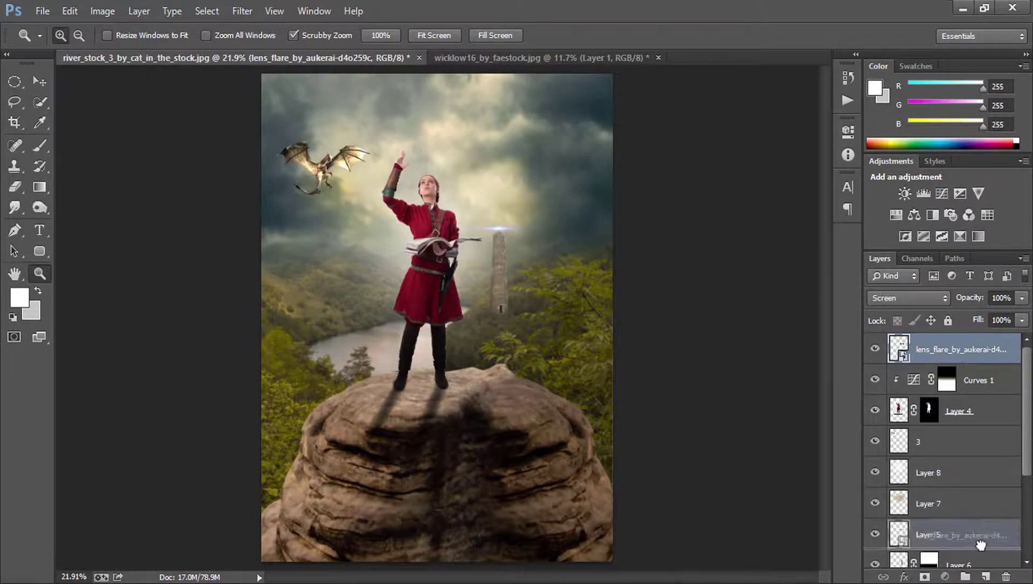
drag(963, 354, 986, 576)
click(929, 389)
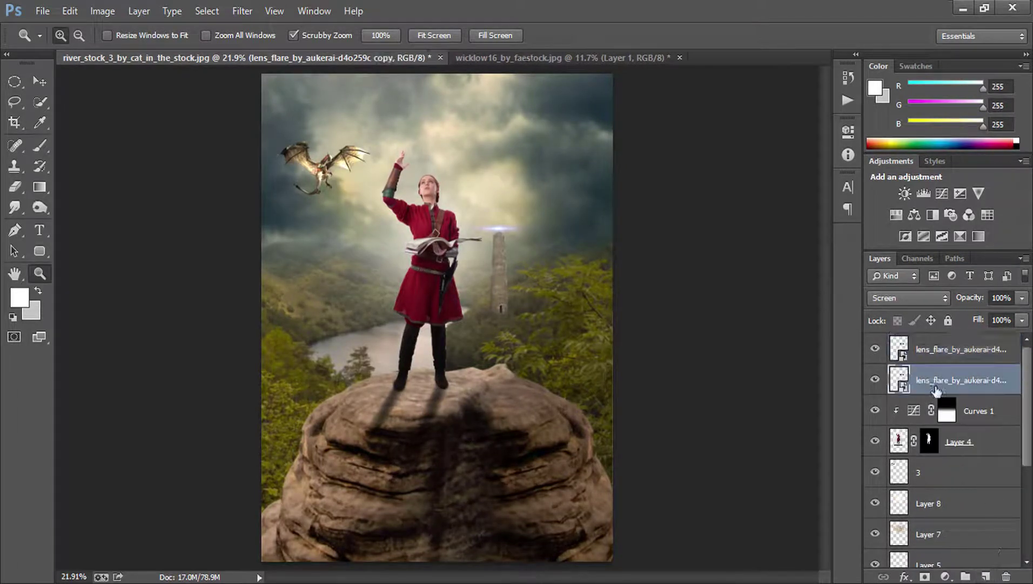
drag(975, 303, 971, 302)
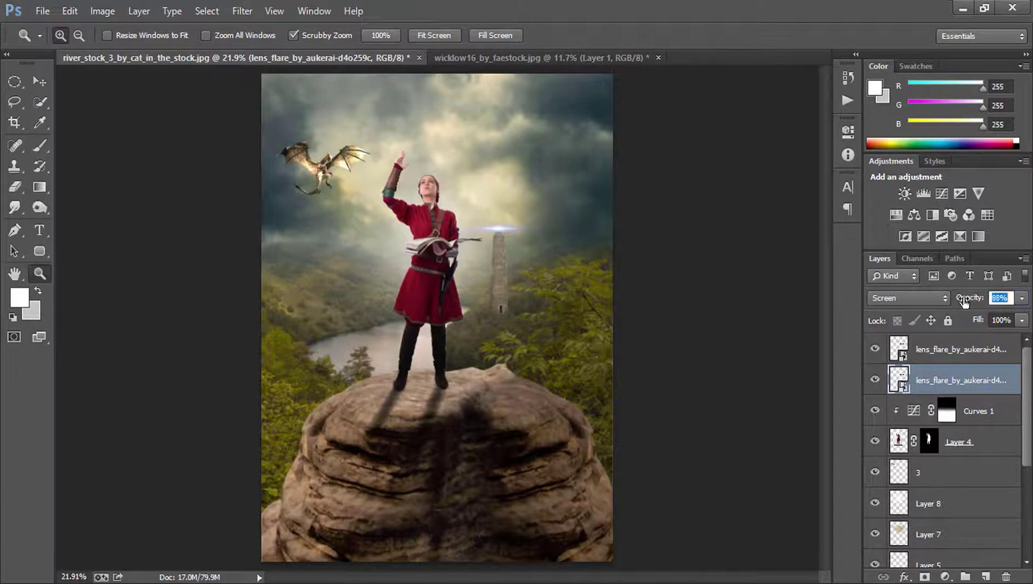
drag(954, 299, 859, 309)
drag(978, 321, 849, 324)
- Hide the top flare copy, set the lower flare to 89% opacity and 76% fill, then reselect the copy
click(936, 353)
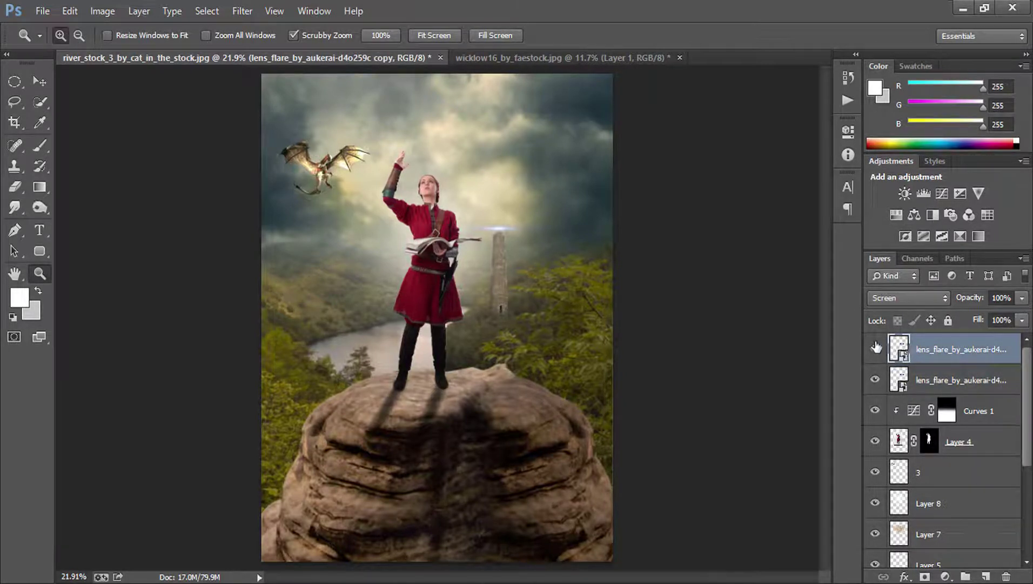
click(877, 346)
click(918, 381)
drag(965, 302, 1023, 300)
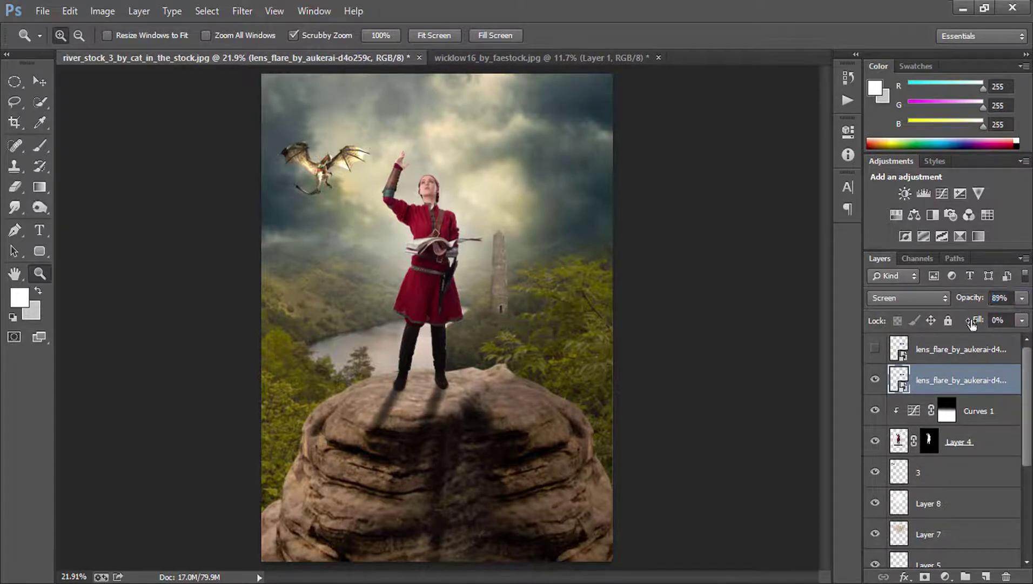
drag(972, 323, 1013, 321)
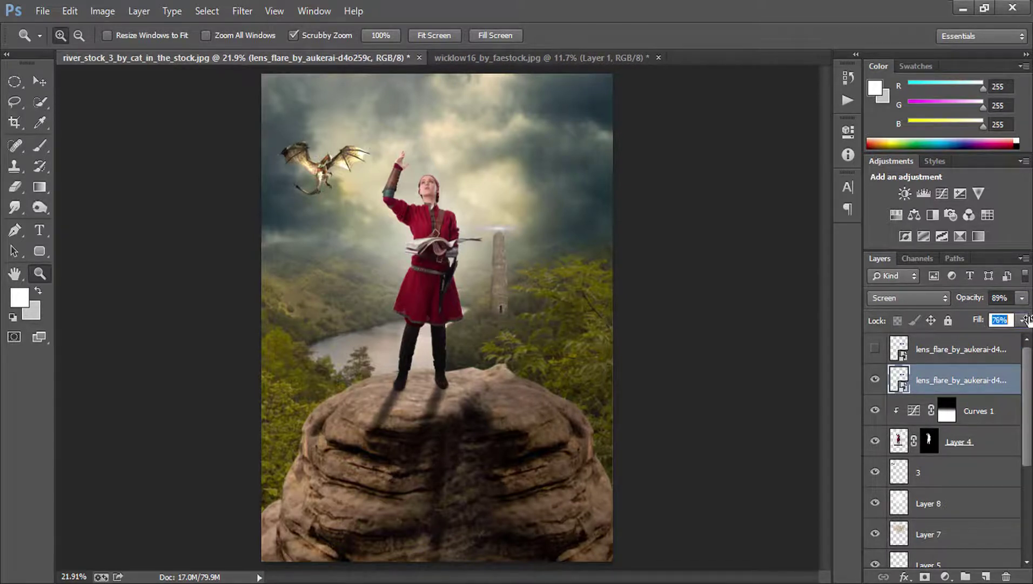
click(40, 81)
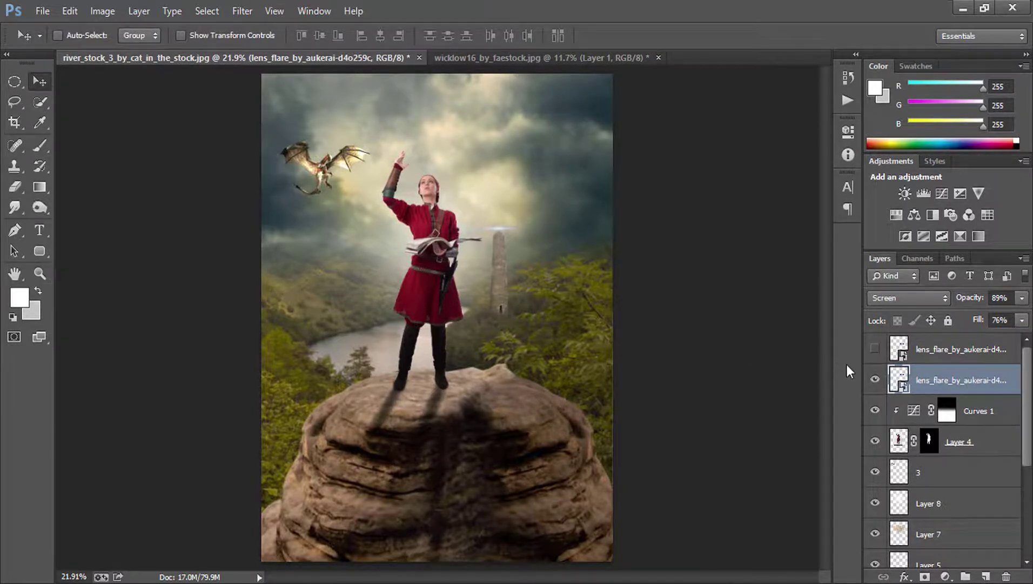
click(922, 350)
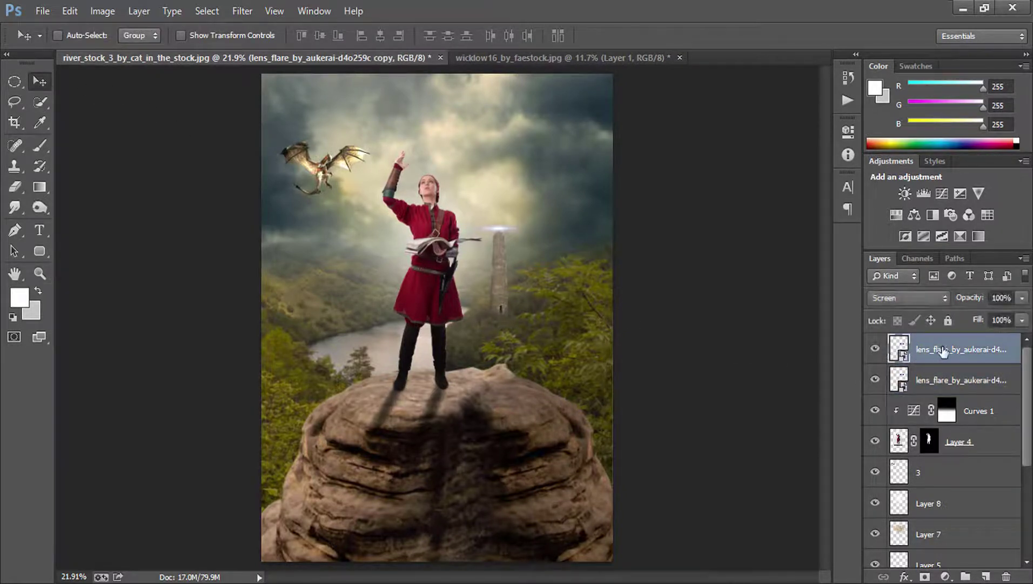
- Enlarge and widen the flare copy into a streak across the top of the sky above the girl's hand
key(ctrl+t)
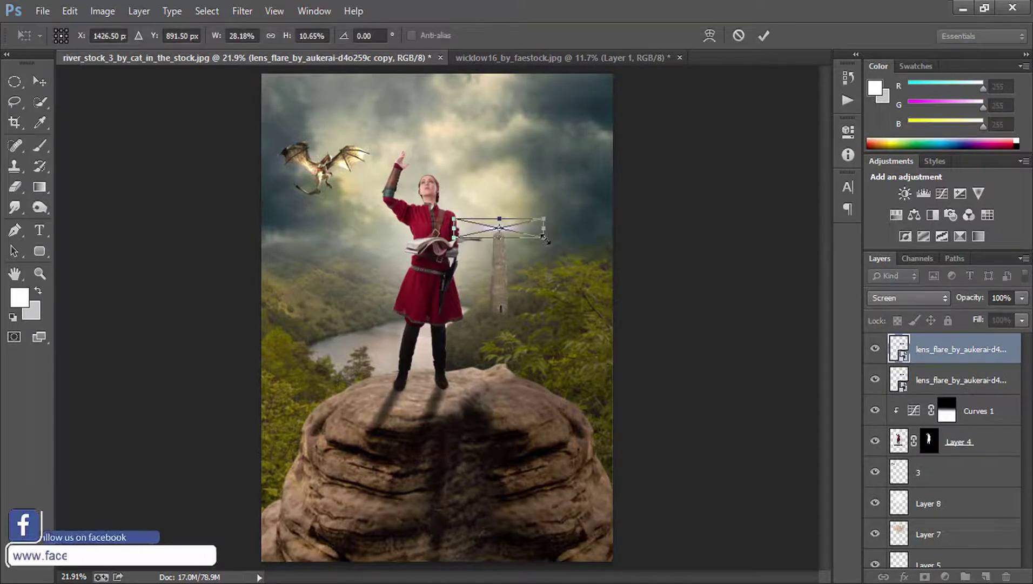
drag(544, 237, 784, 292)
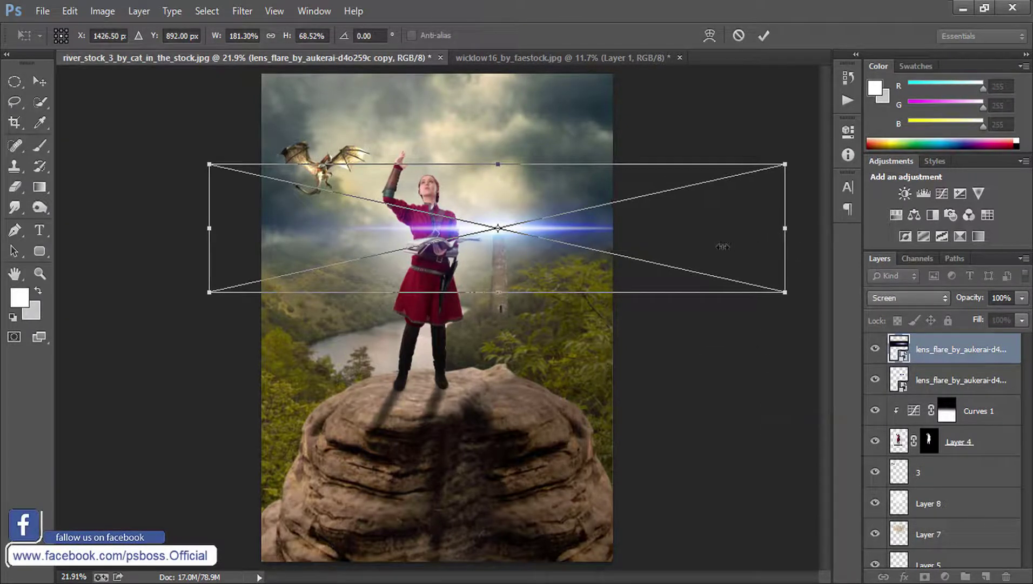
drag(722, 247, 634, 250)
mouse_move(540, 231)
mouse_down()
mouse_move(535, 106)
mouse_move(520, 105)
mouse_up()
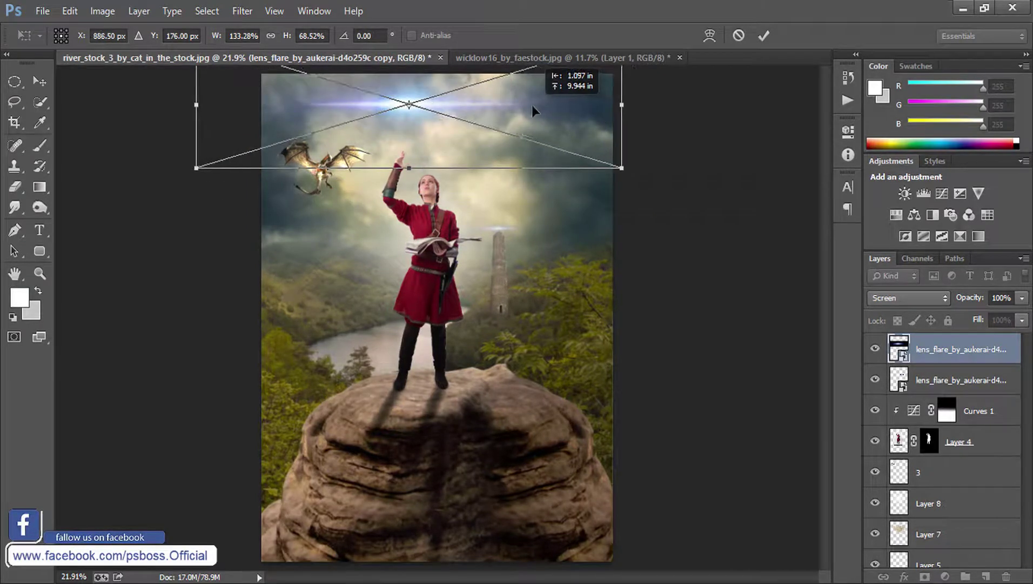
key(Left)
key(Left)
key(Left)
key(Left)
key(Left)
key(Left)
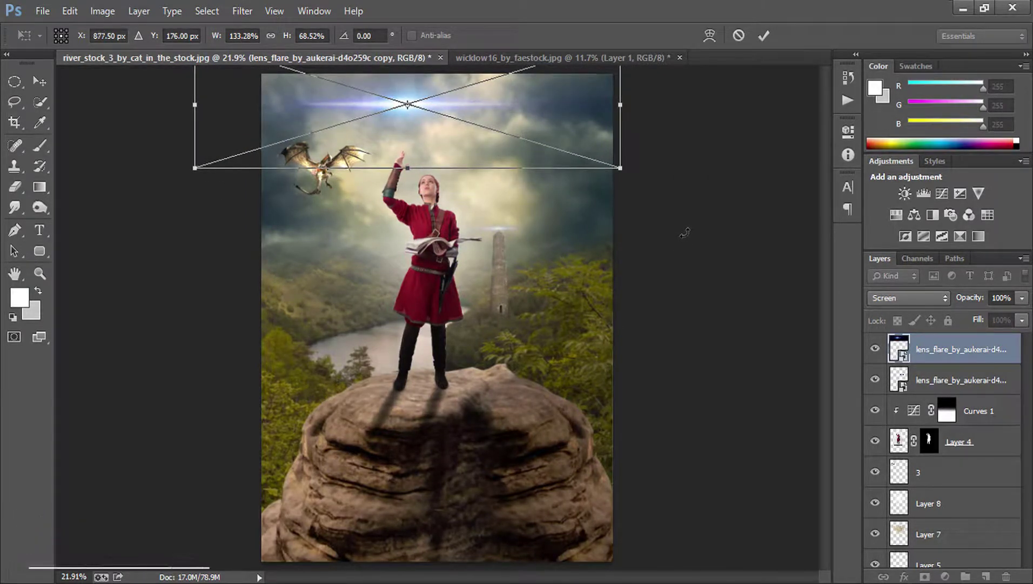
key(Right)
key(Right)
key(Right)
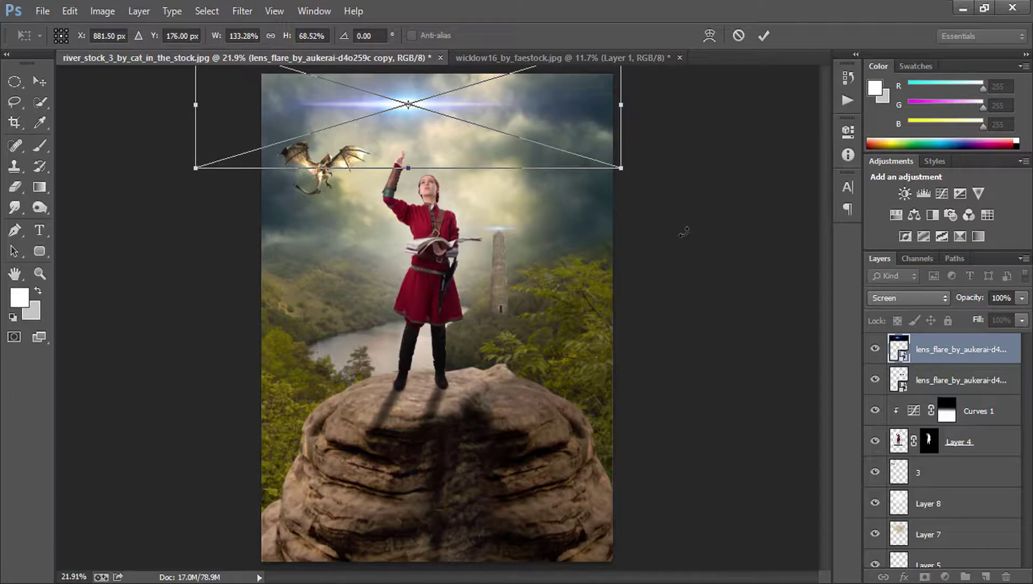
key(Return)
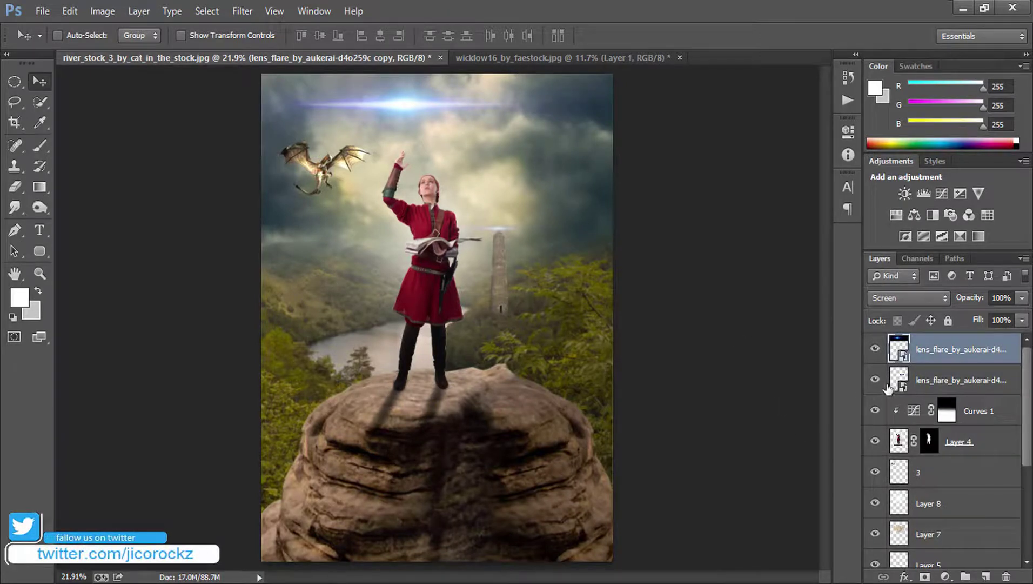
- Add Layer 9 and fill it with the merged composite using Apply Image
click(985, 576)
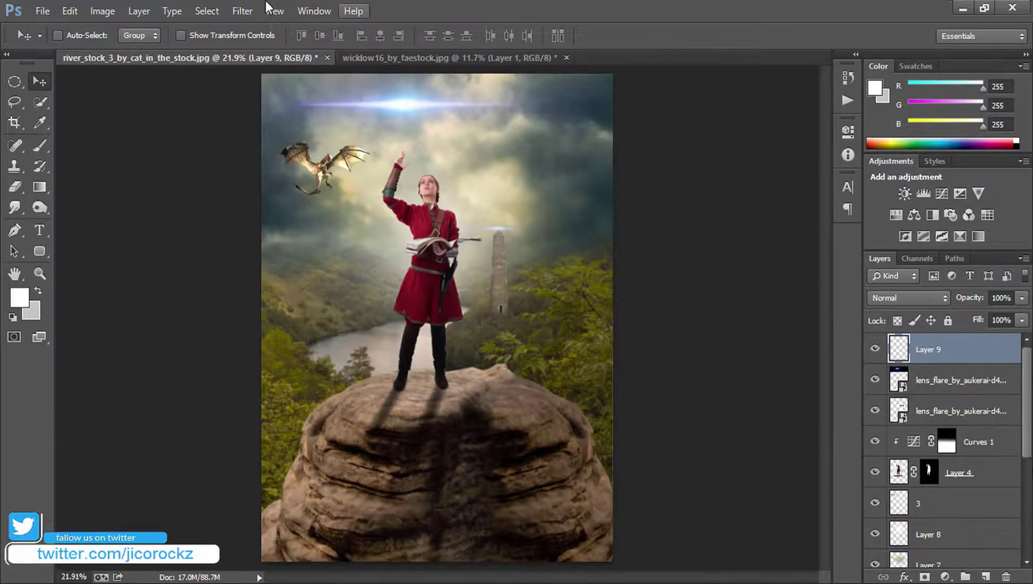
click(102, 10)
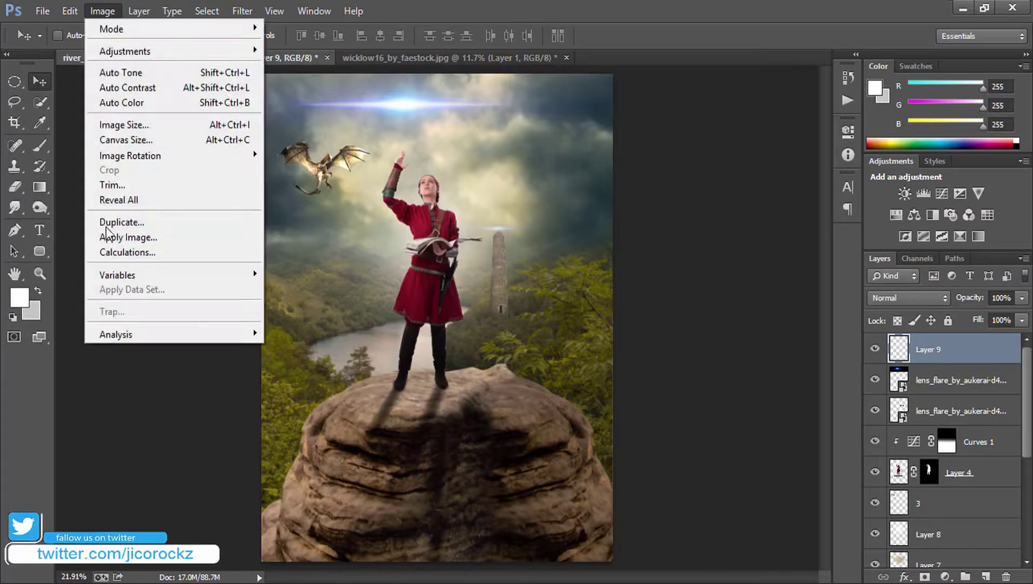
click(148, 237)
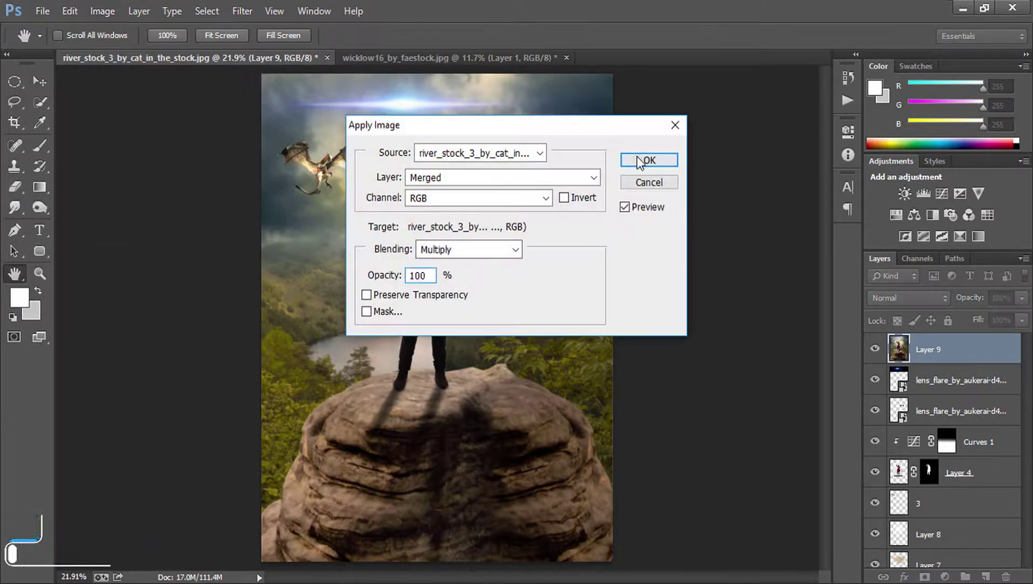
click(638, 160)
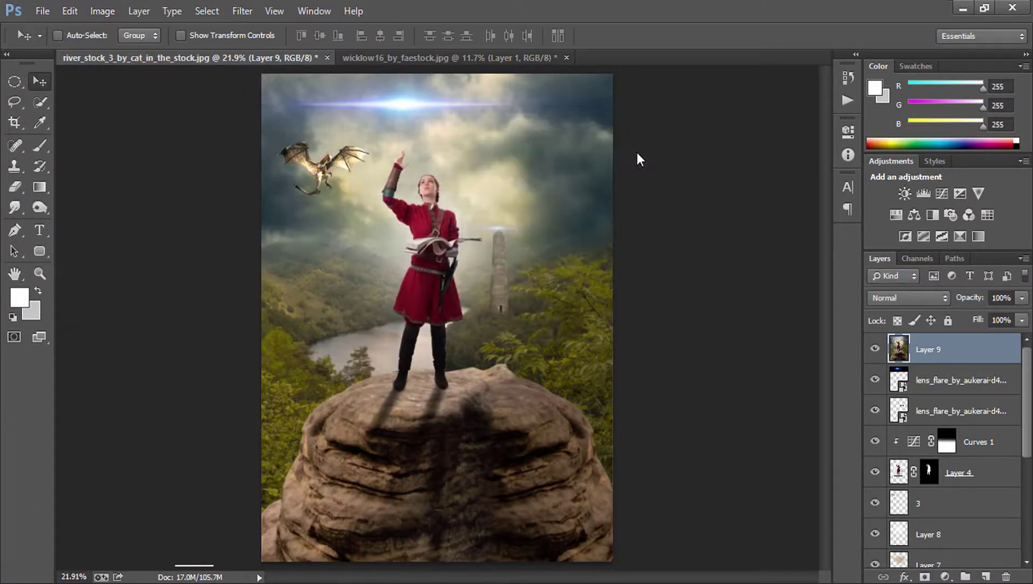
- In Camera Raw, add a bottom graduated filter over the rock with Exposure -2.40 and Contrast +31
click(242, 10)
click(262, 96)
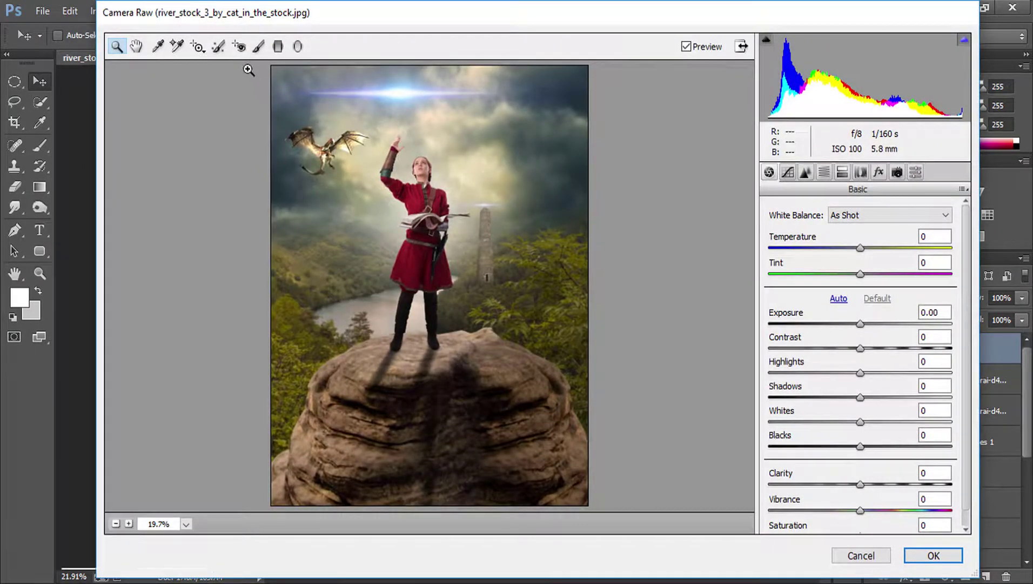
key(g)
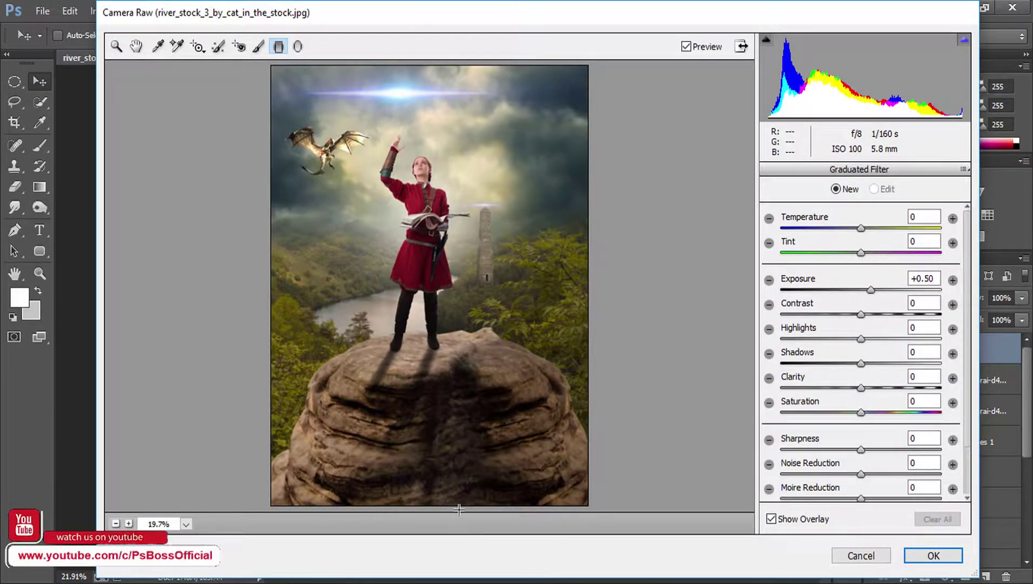
drag(459, 509, 454, 403)
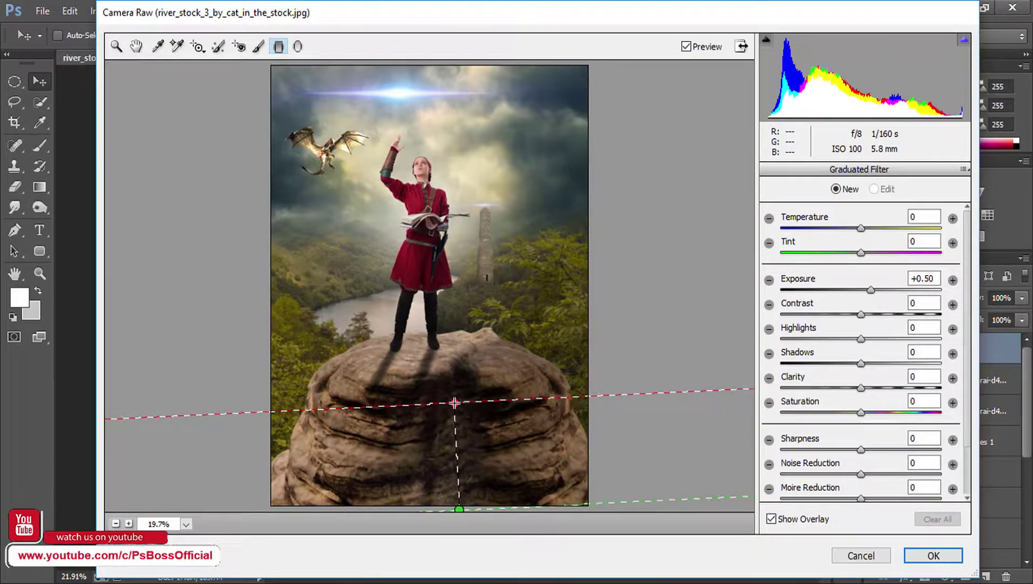
drag(455, 402, 448, 395)
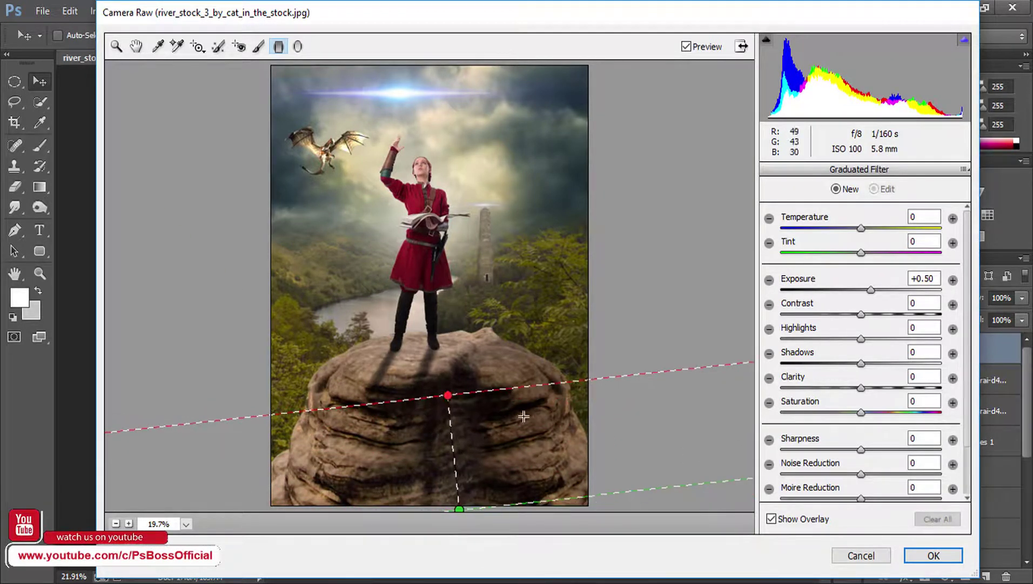
drag(871, 292, 822, 298)
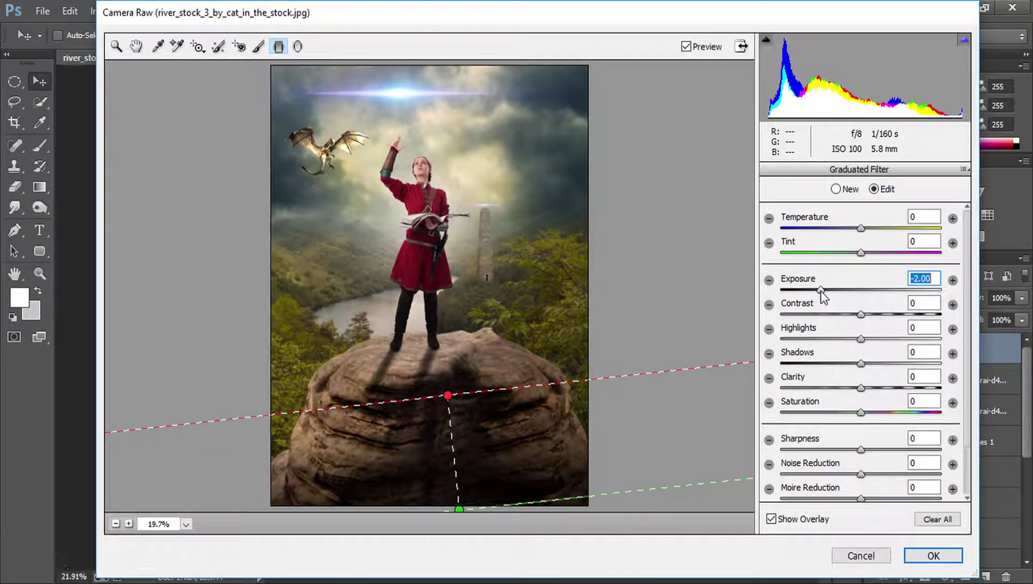
mouse_move(823, 296)
mouse_down()
mouse_move(835, 290)
mouse_move(814, 290)
mouse_up()
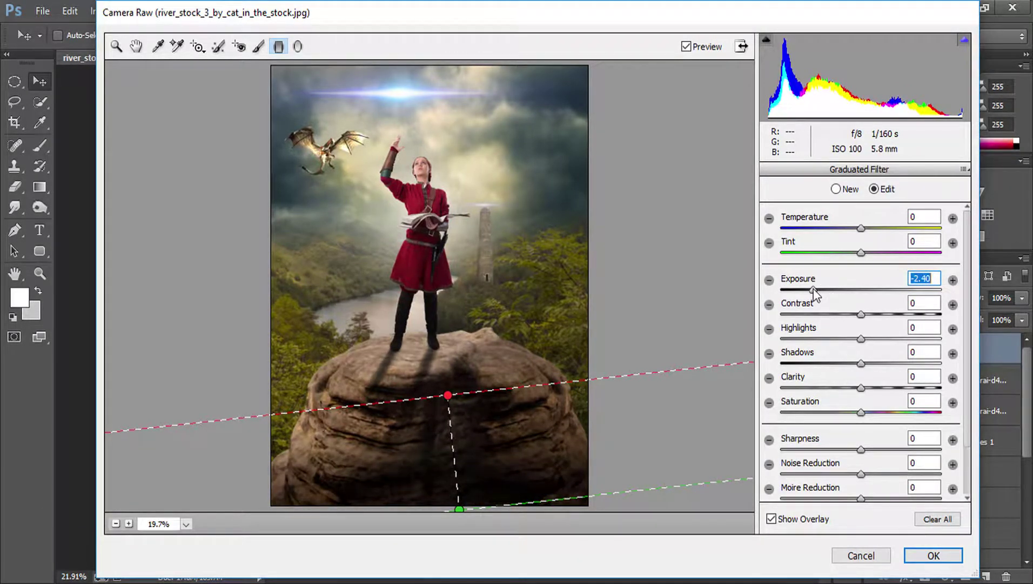
click(453, 393)
mouse_move(456, 378)
mouse_down()
mouse_move(454, 397)
mouse_move(456, 360)
mouse_up()
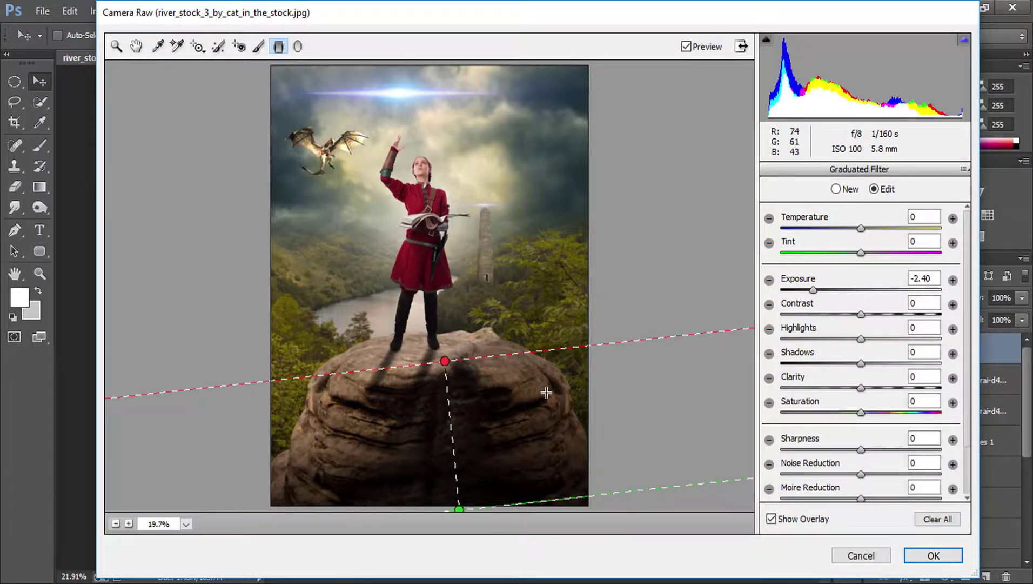
drag(862, 314, 886, 315)
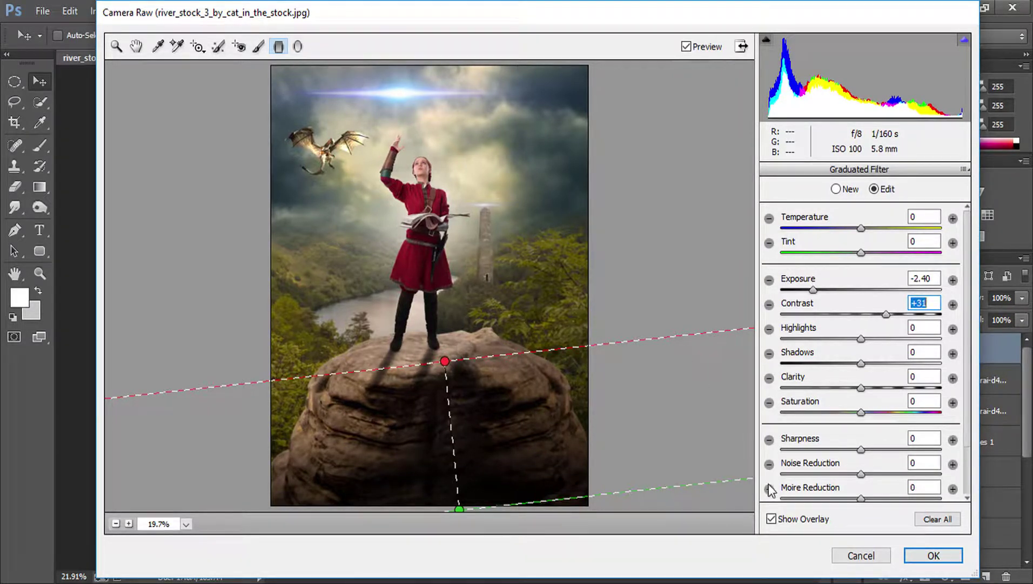
click(927, 557)
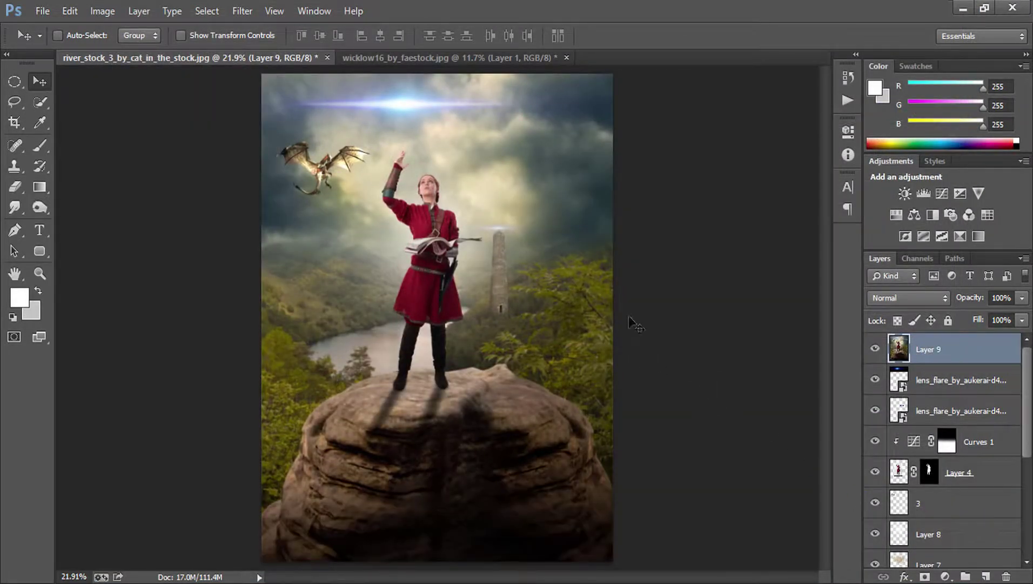
- Apply Color Efex Pro 4 Cross Processing, method Y06, at 60% strength
click(242, 11)
mouse_move(269, 358)
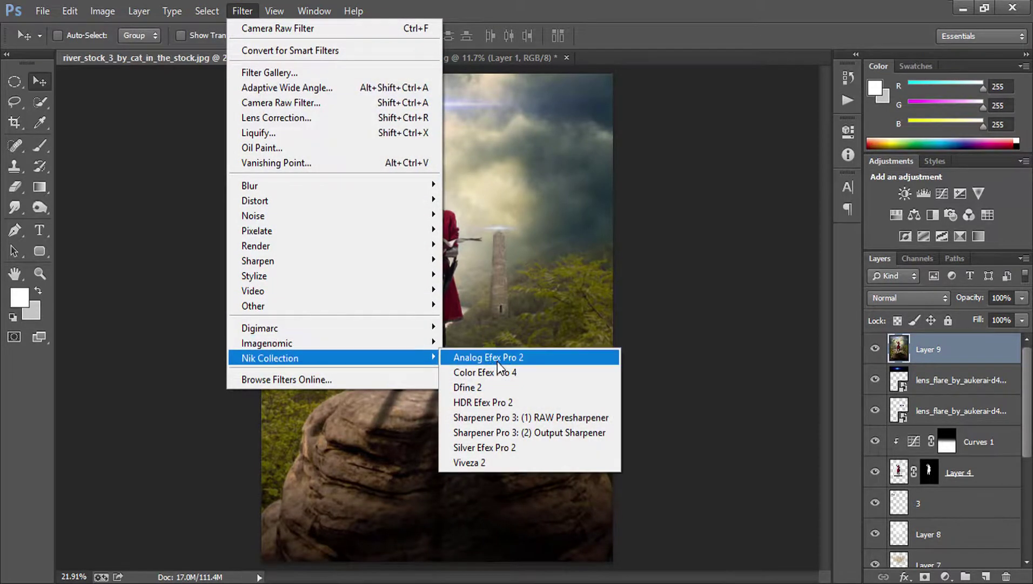
click(502, 373)
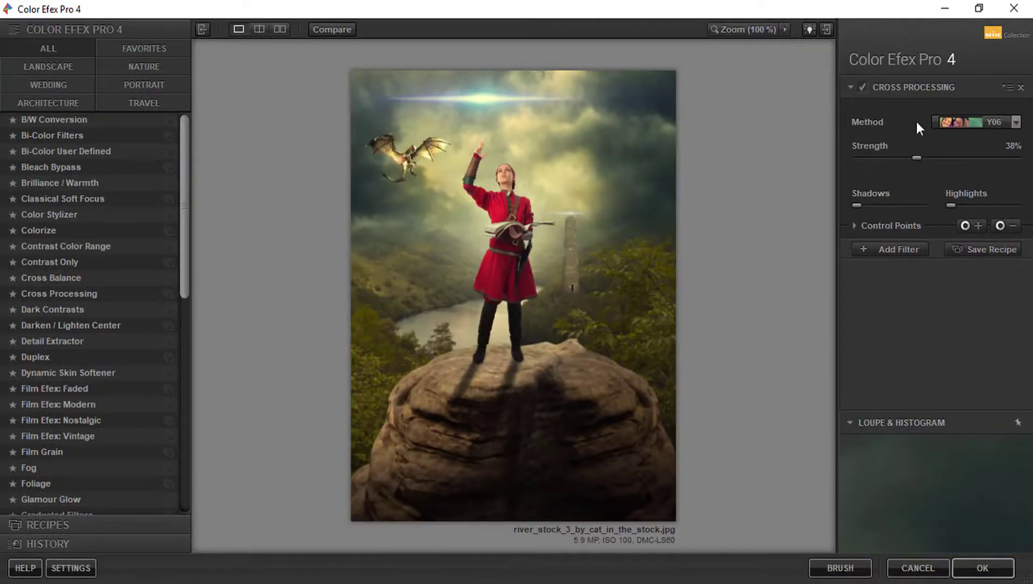
click(972, 123)
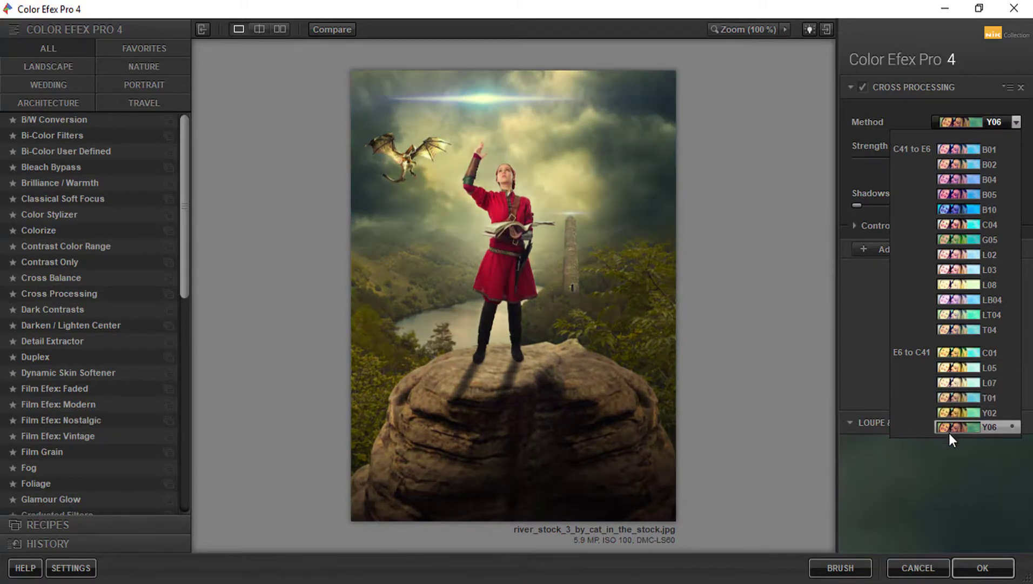
click(950, 430)
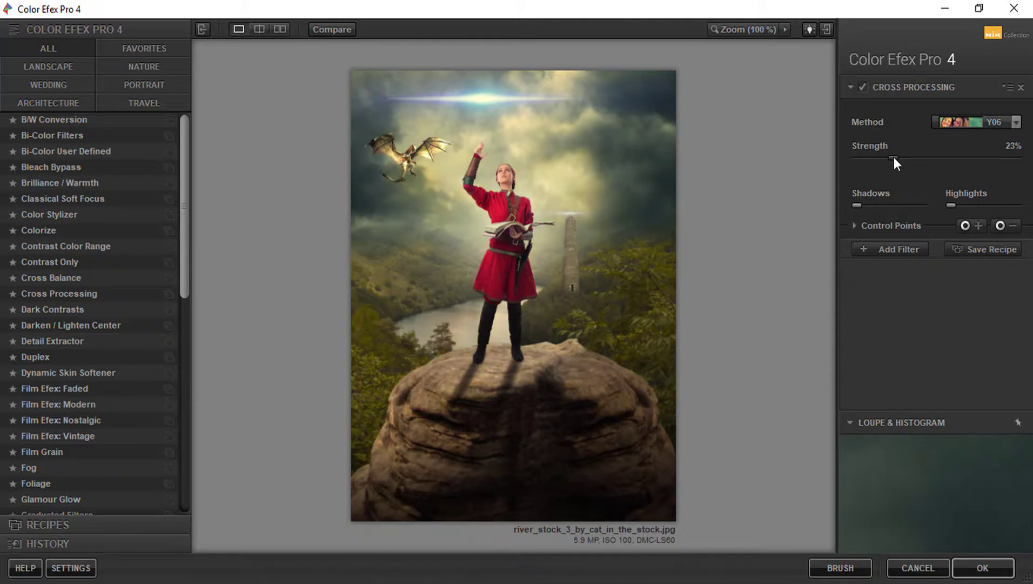
drag(893, 158, 940, 158)
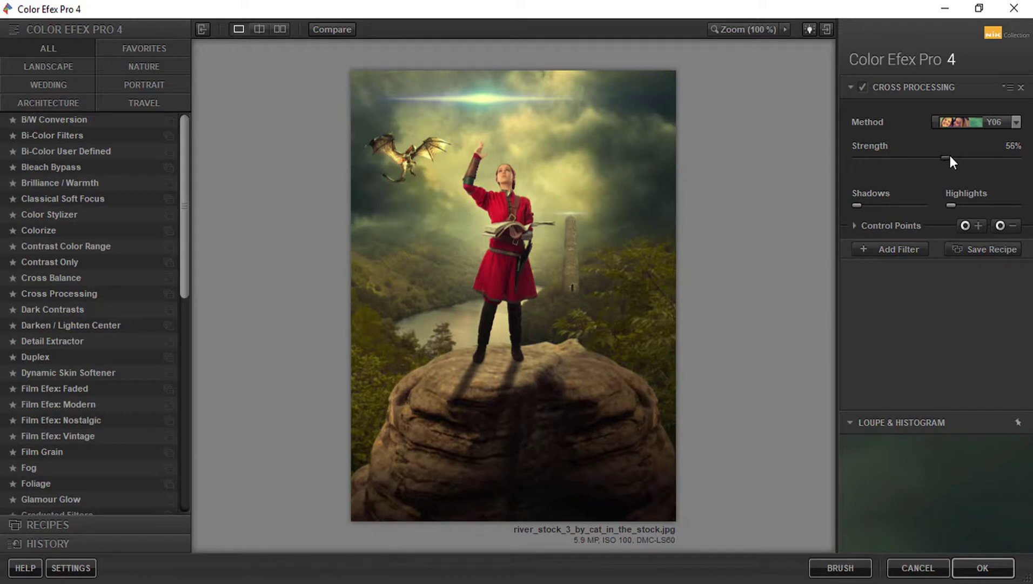
drag(945, 158, 951, 157)
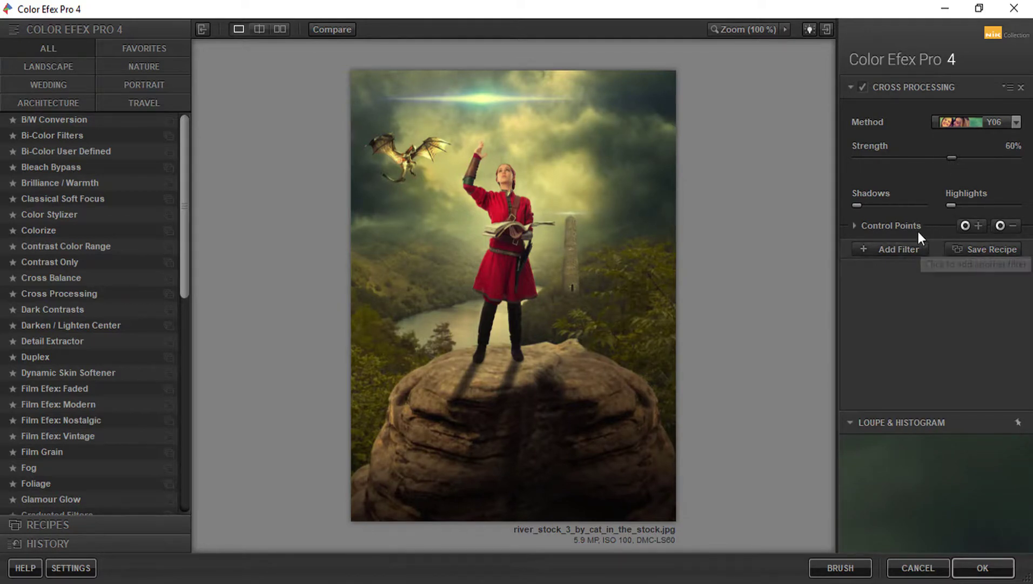
click(979, 568)
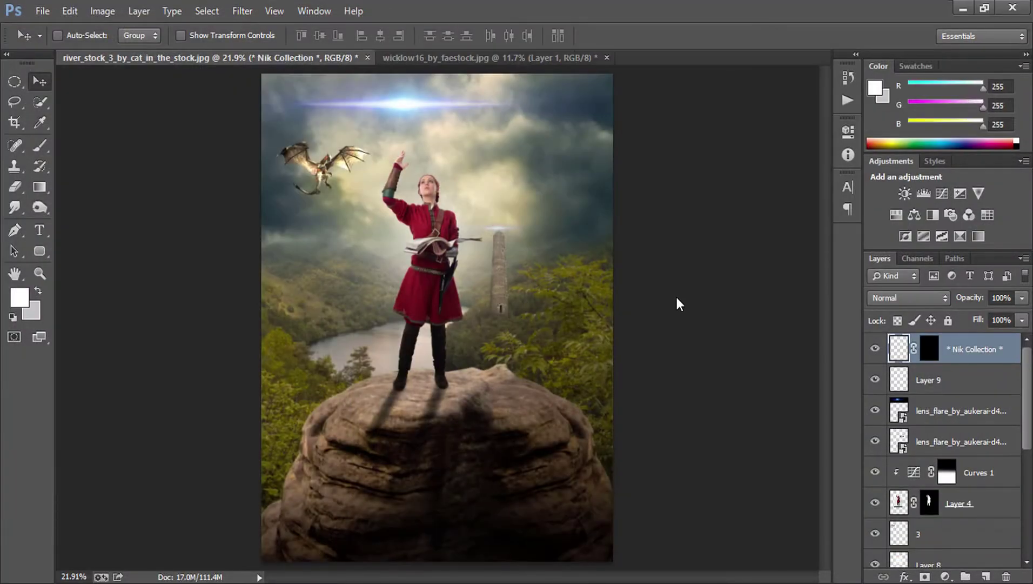